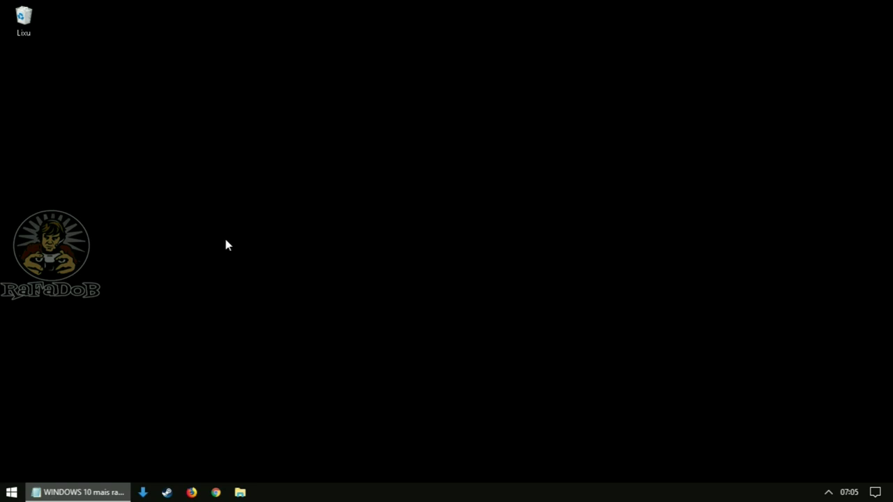
Step: Run msconfig and show the system boot settings (Inicialização do Sistema) in System Configuration
key(super+r)
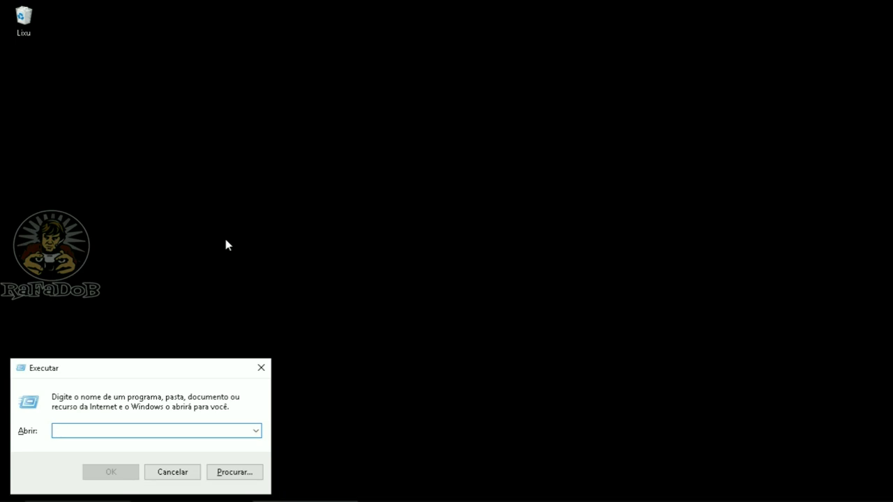
text(msconfig)
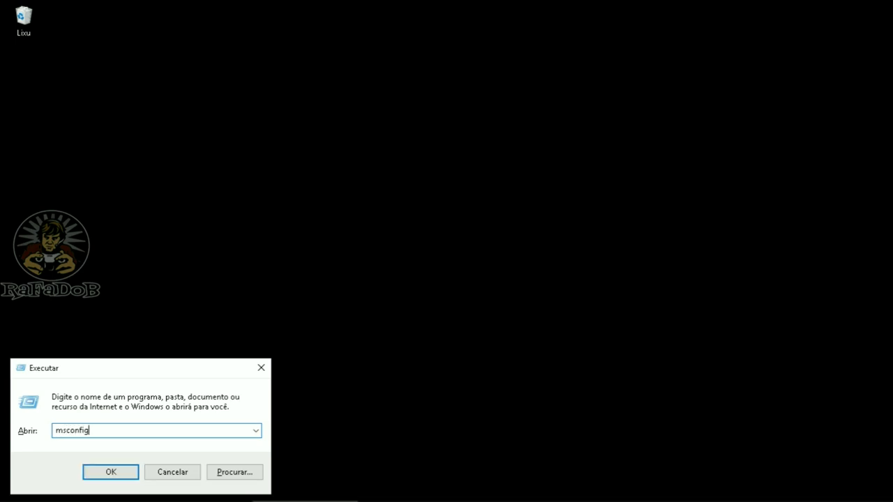
key(Return)
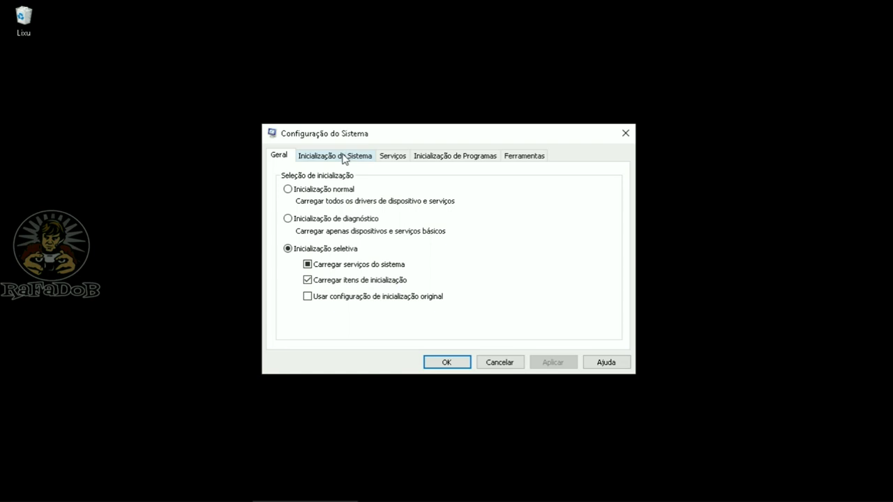
click(337, 159)
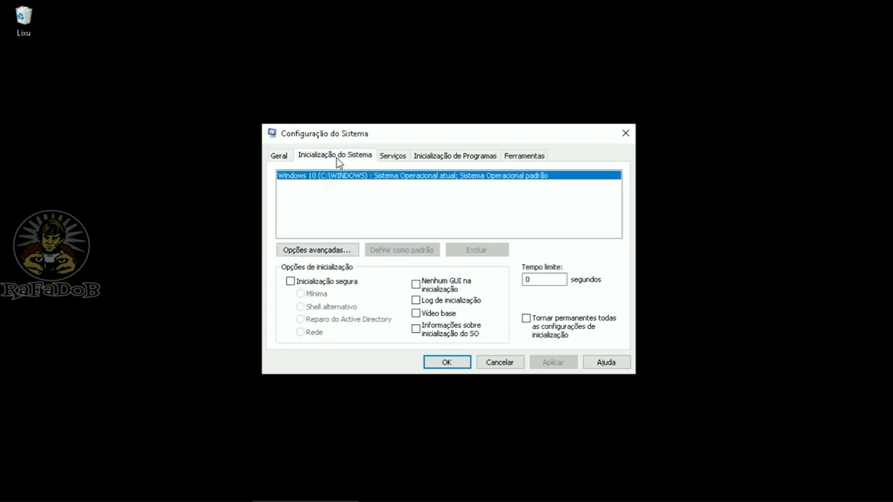
Step: In the advanced boot options, enable Número de processadores, set it to 4 and accept the options
click(330, 254)
click(335, 157)
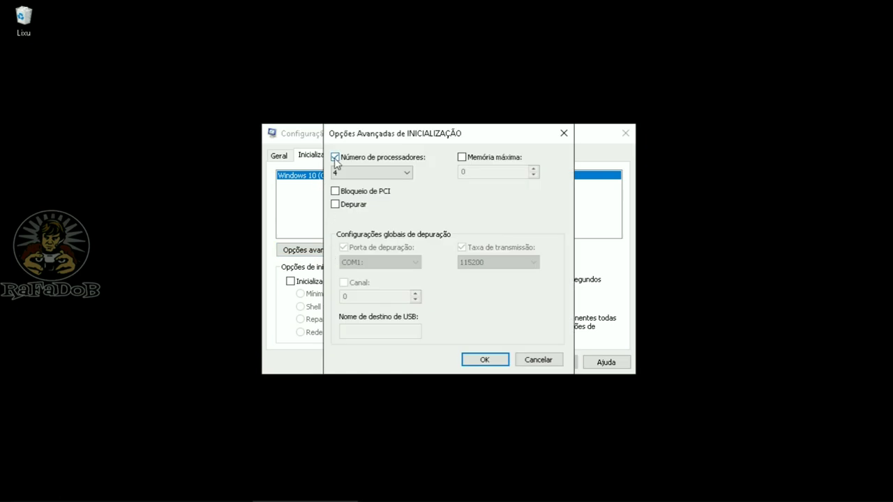
click(385, 173)
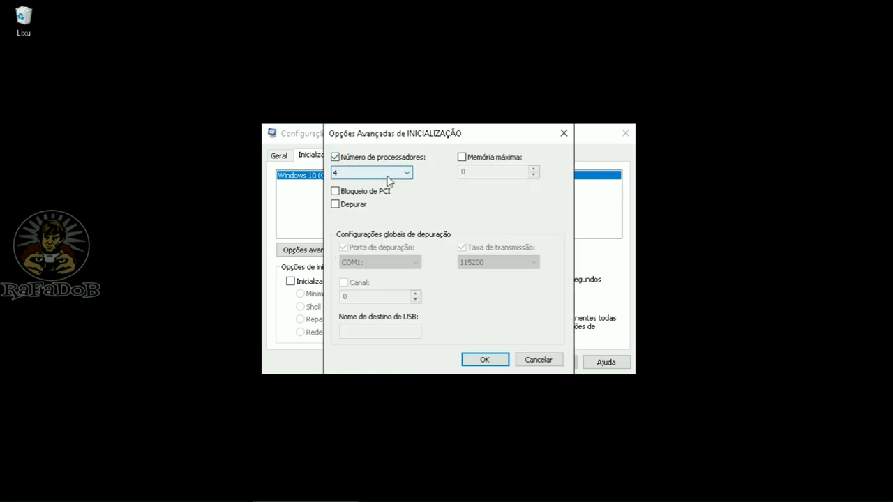
click(370, 210)
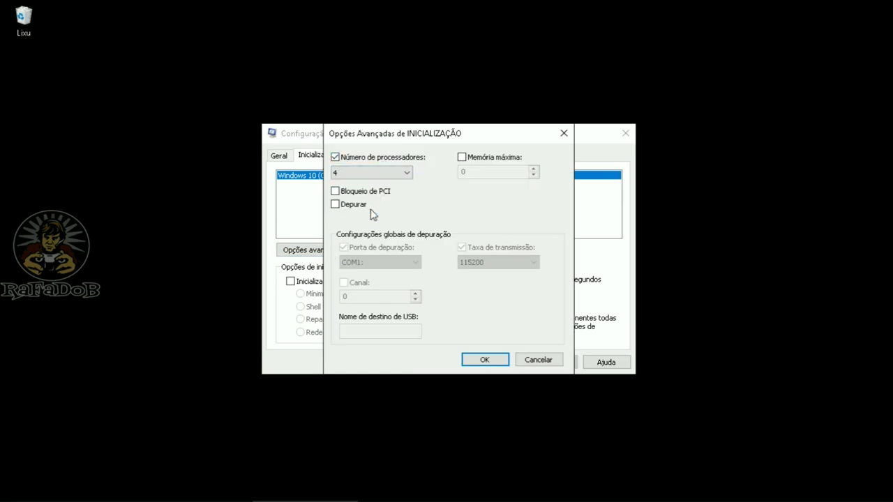
click(380, 175)
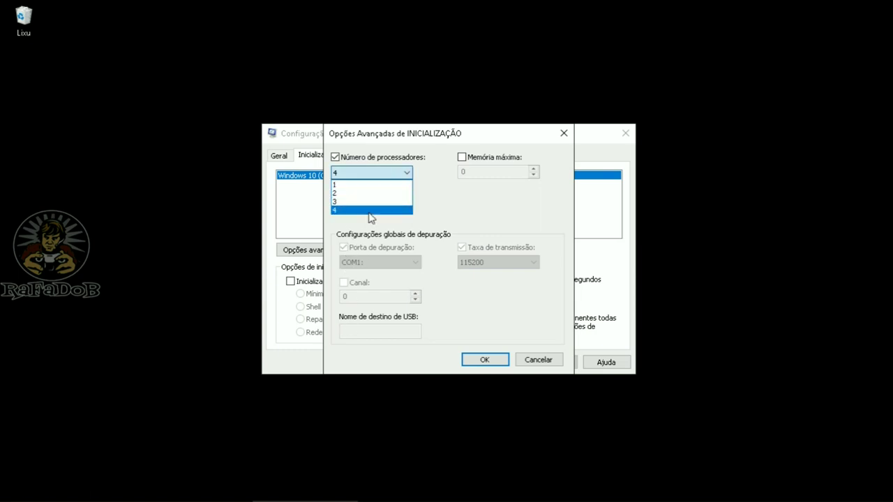
click(370, 212)
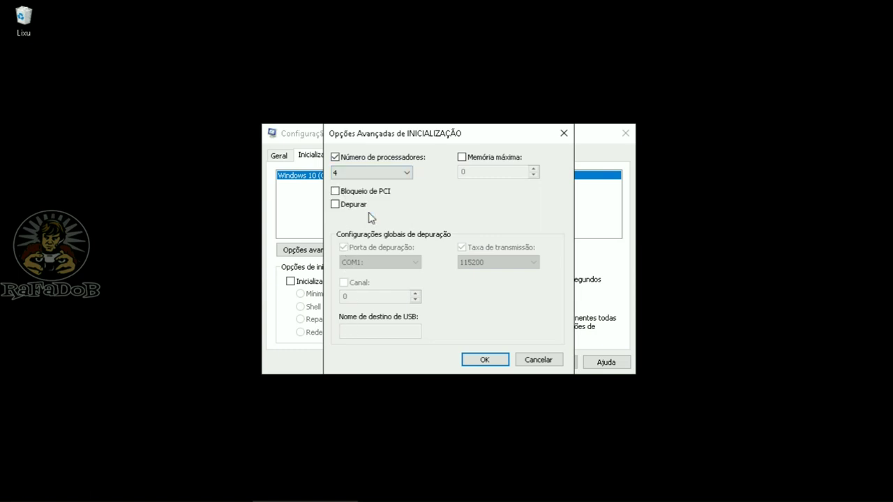
click(488, 361)
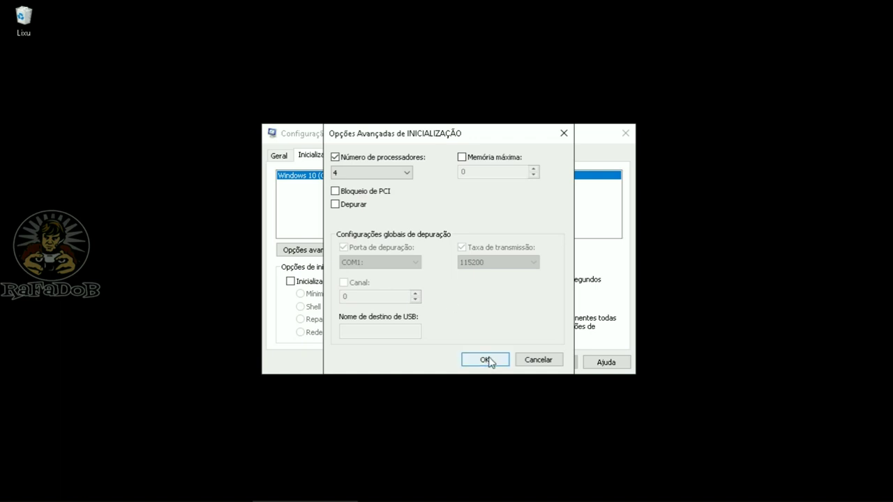
click(488, 361)
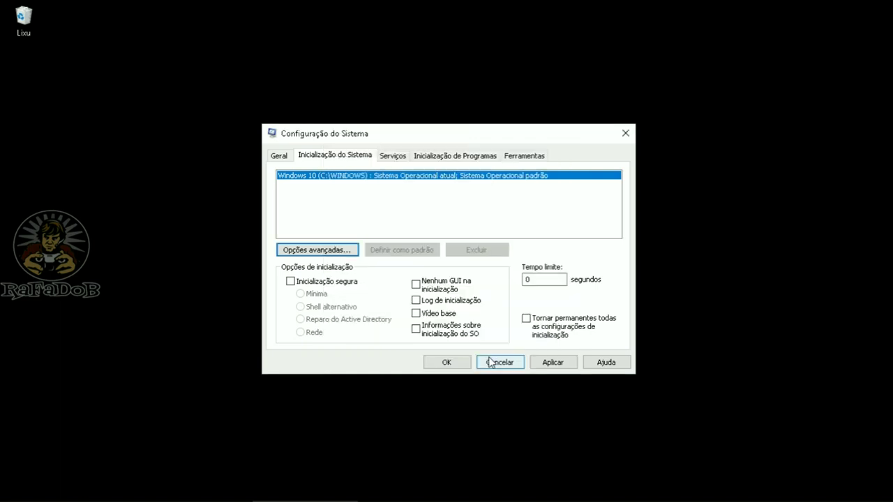
Step: Apply the boot configuration and exit System Configuration without restarting the computer
click(562, 364)
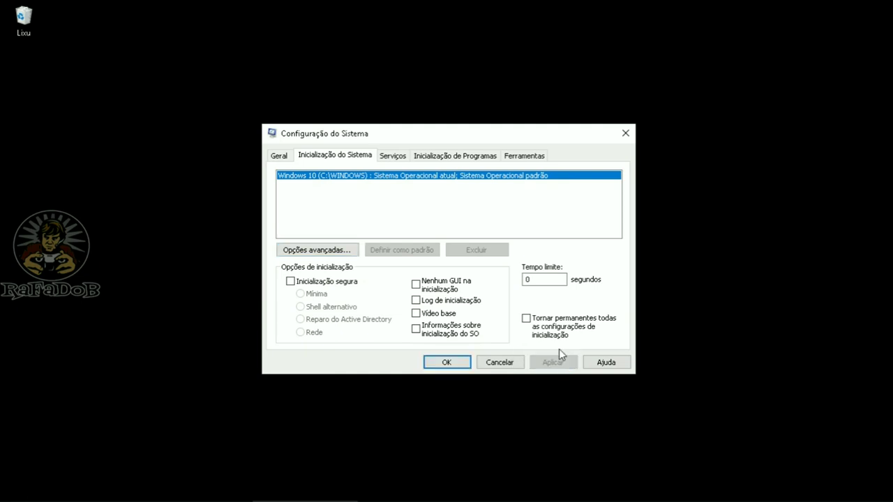
click(455, 362)
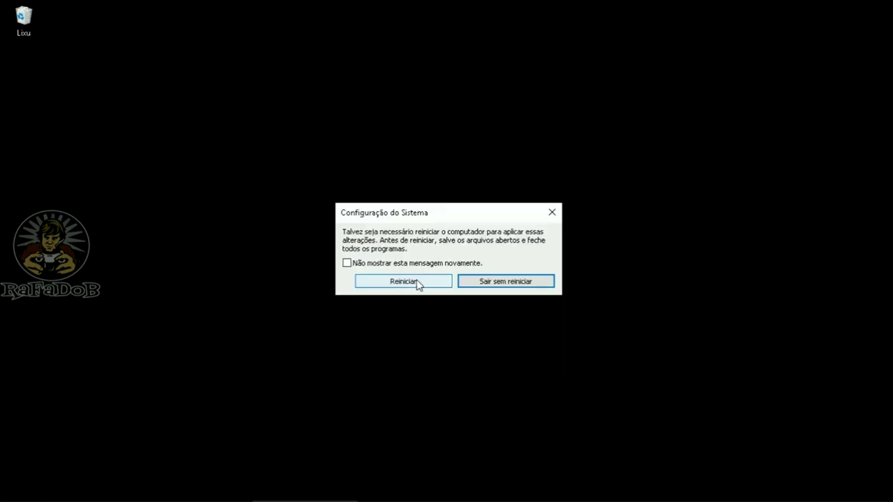
click(508, 283)
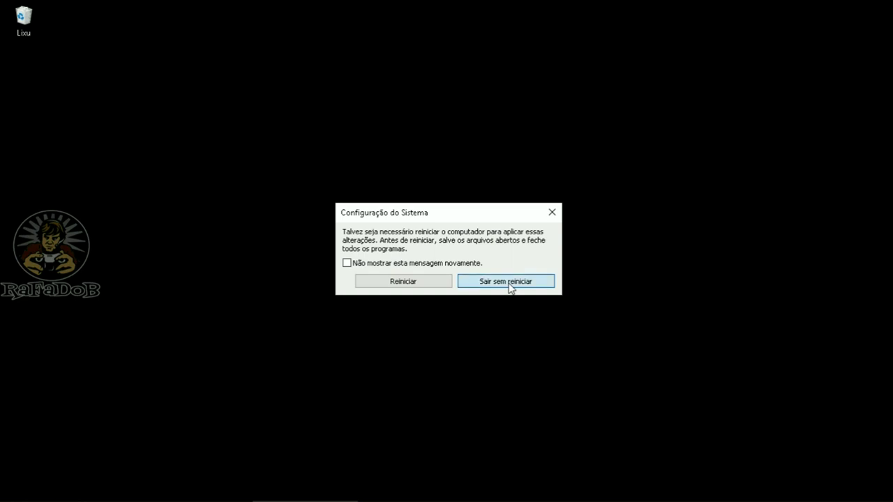
click(510, 286)
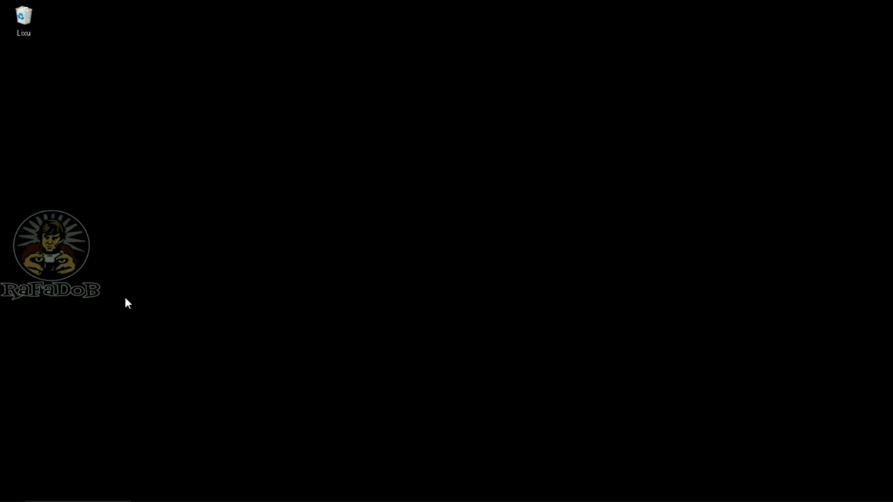
Step: Open File Explorer and view the contents of the Documentos folder
mouse_move(95, 498)
key(super+e)
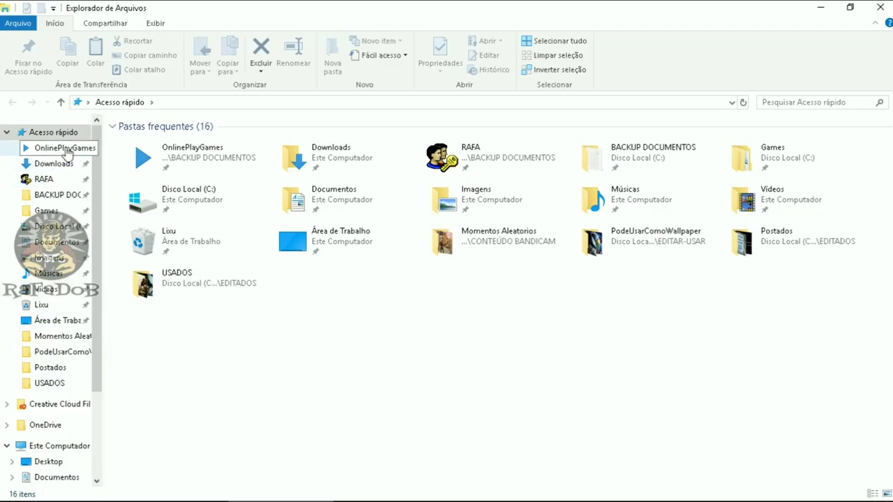
click(56, 242)
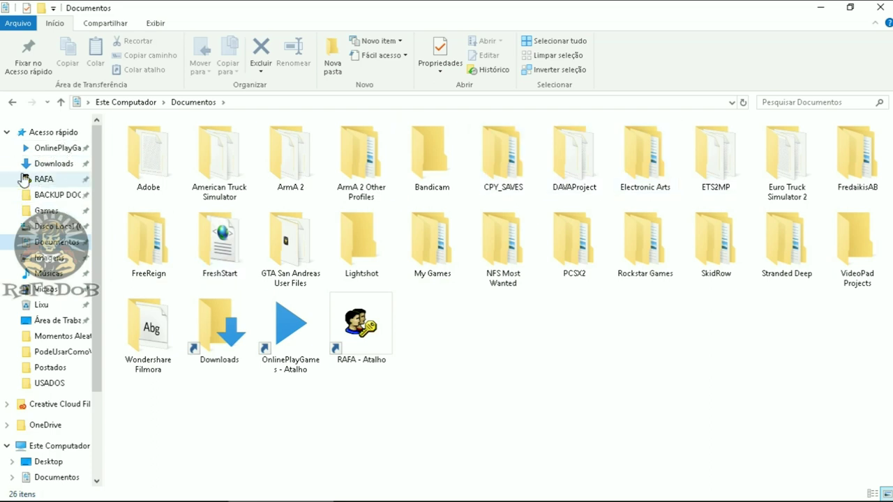
scroll(94, 354, down, 3)
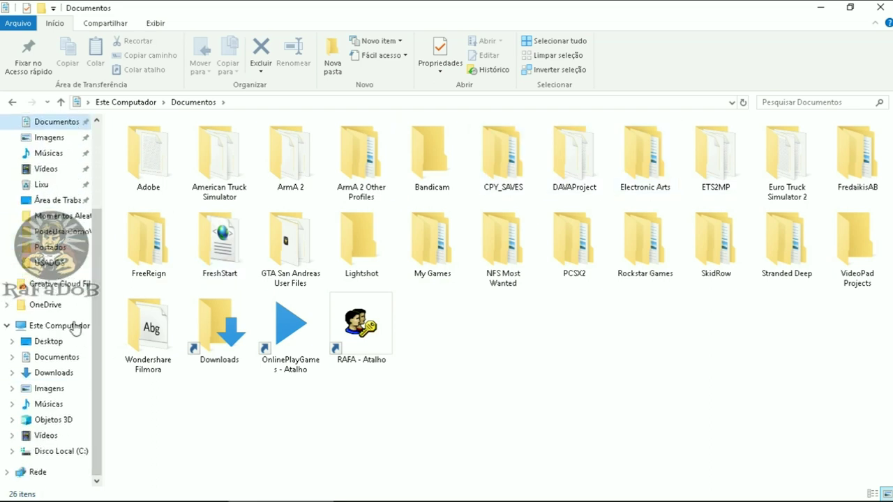
Step: Examine the BACKUP DOCUMENTOS folder on drive C:, including its OnlinePlayGames and CONTEÚDO PARA EDIÇÃO subfolders
click(59, 325)
double_click(187, 256)
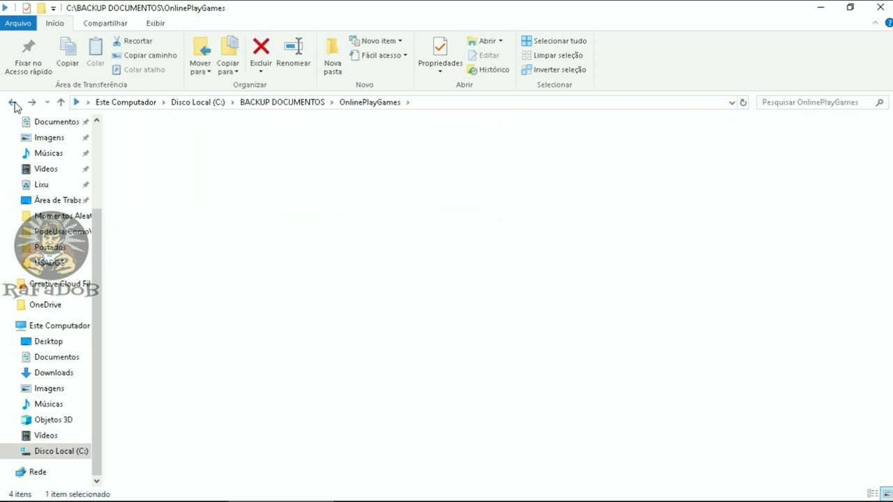
key(alt+Left)
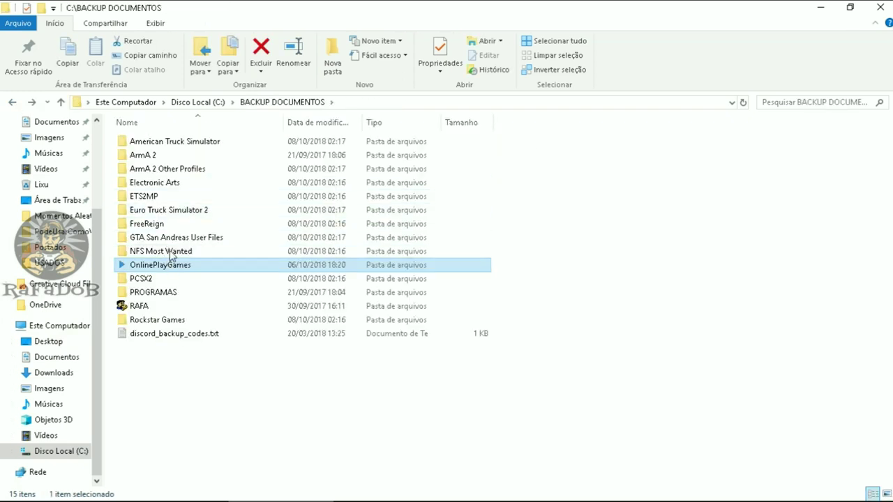
click(12, 102)
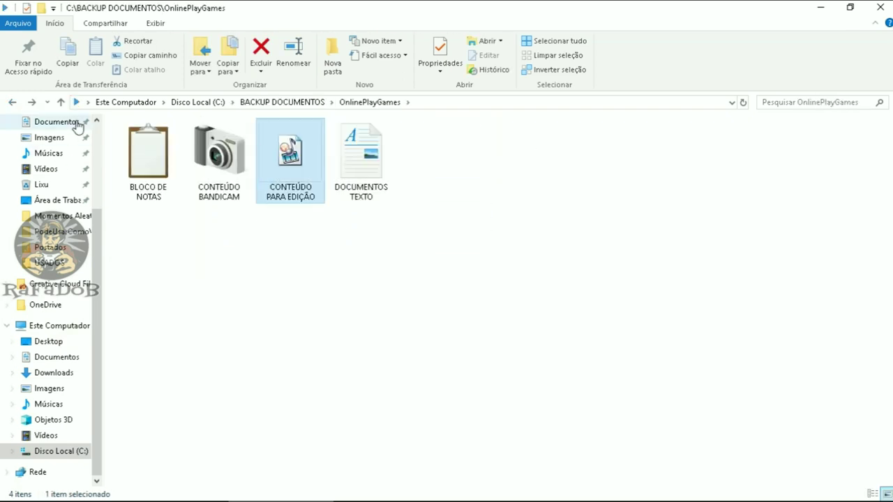
double_click(297, 174)
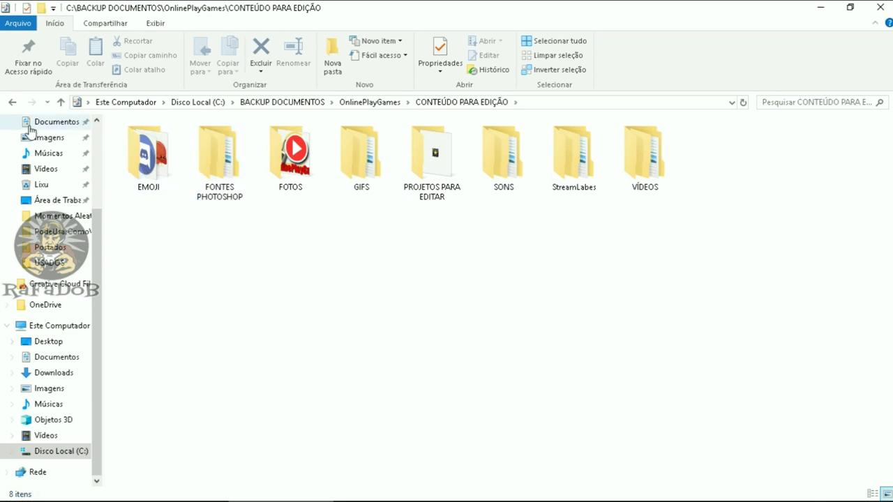
click(12, 102)
double_click(302, 169)
click(11, 102)
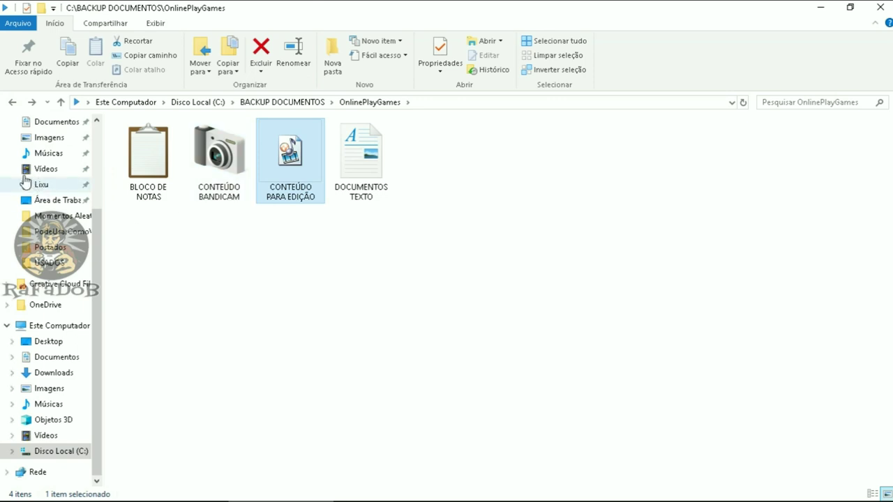
click(12, 102)
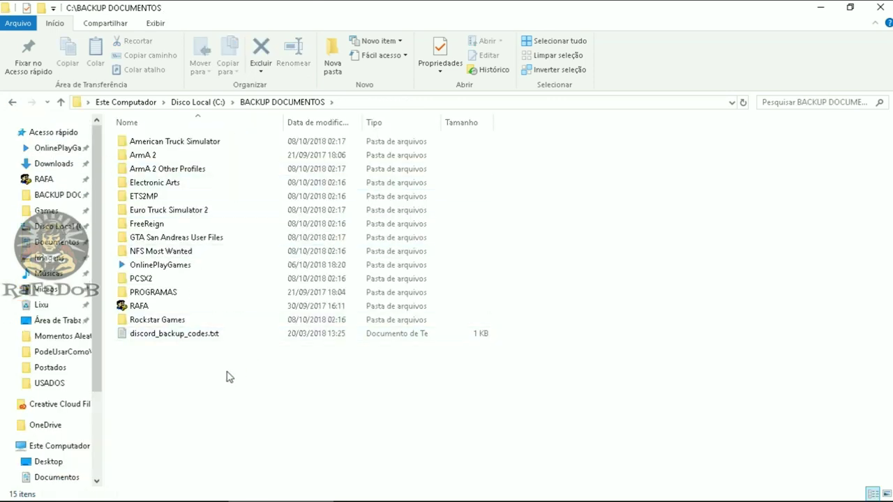
Step: View the root folders of drive C:, briefly minimizing the folder window to check the desktop
key(BackSpace)
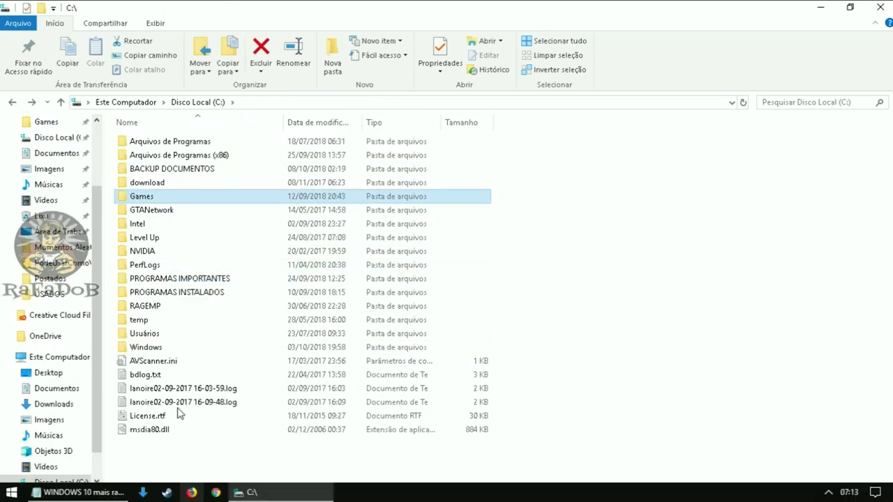
click(250, 492)
drag(20, 85, 335, 299)
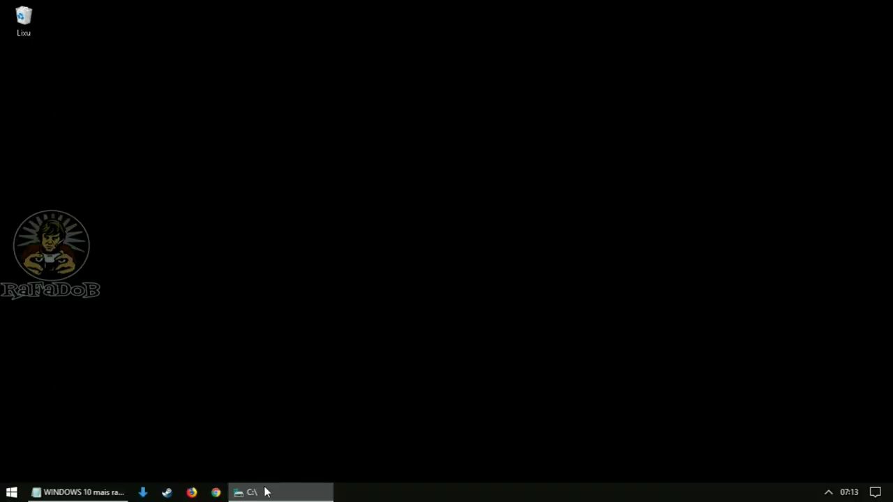
click(251, 494)
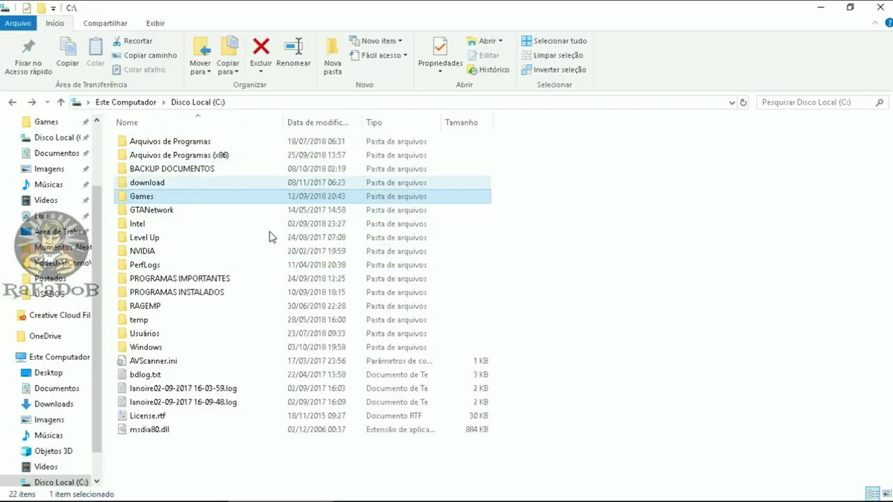
click(160, 293)
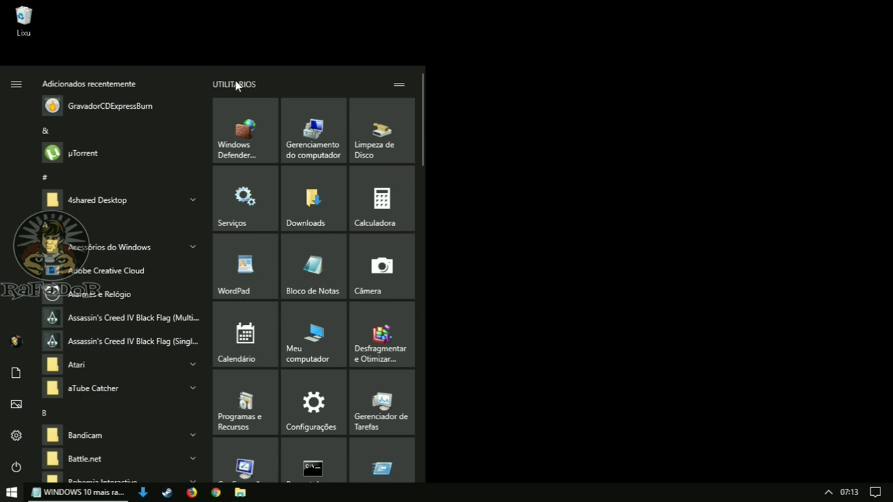
Step: Examine the Start menu's UTILITARIOS, PROGRAMAS and GAMES tile groups and its app list down to the administrative tools
drag(424, 98, 428, 335)
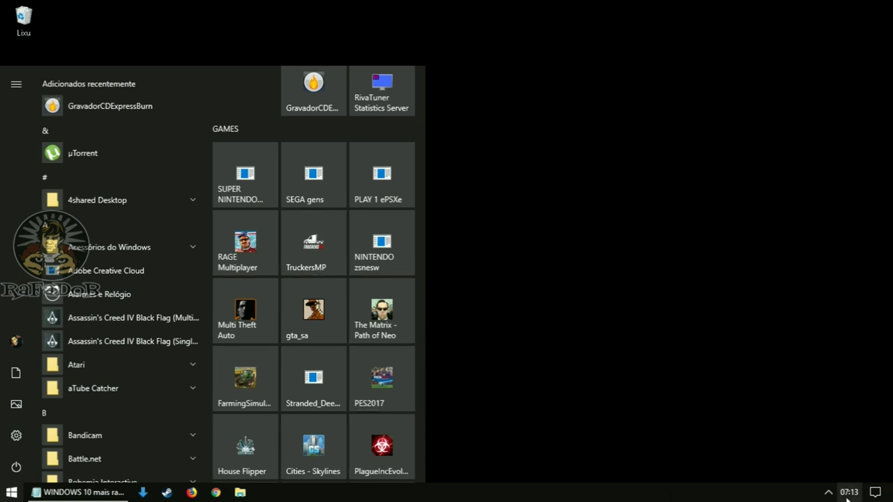
drag(423, 328, 422, 76)
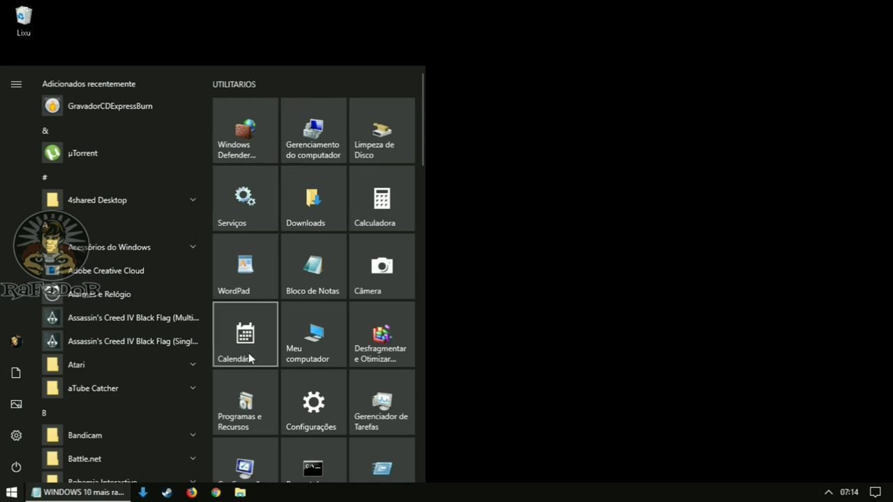
scroll(247, 349, down, 10)
scroll(244, 387, down, 3)
scroll(243, 386, up, 15)
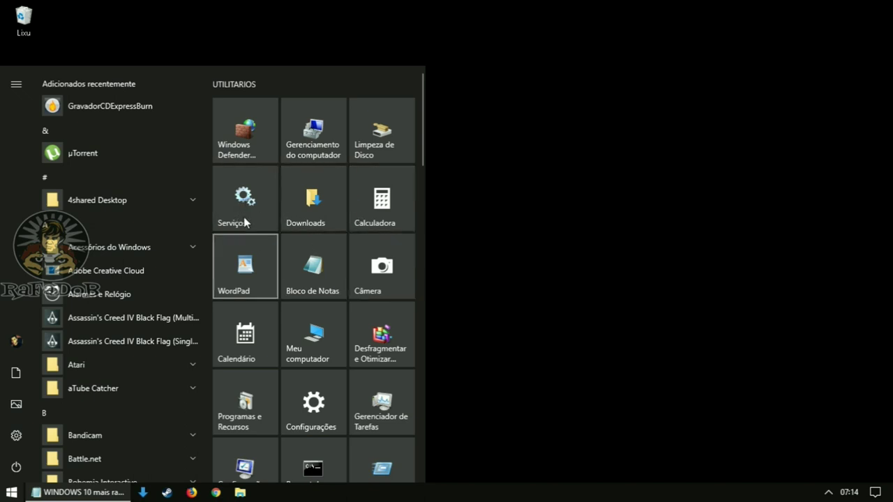
scroll(249, 222, down, 1)
scroll(250, 224, down, 4)
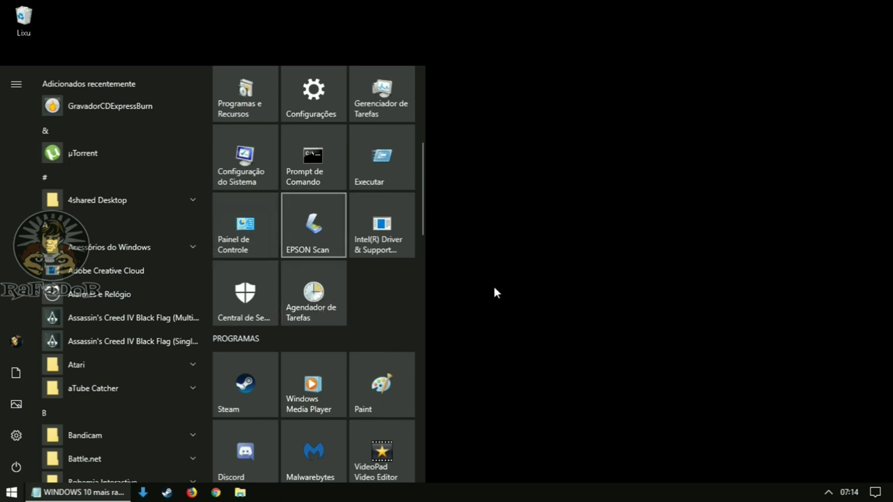
scroll(387, 307, up, 3)
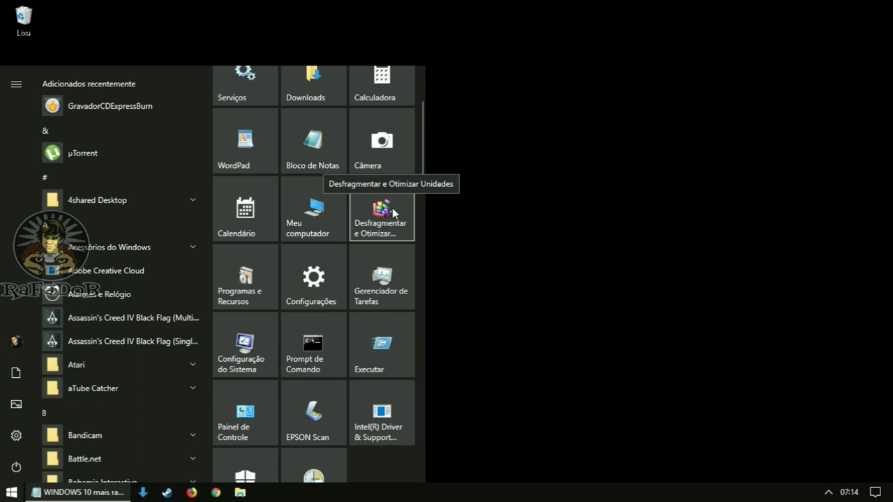
scroll(382, 224, up, 2)
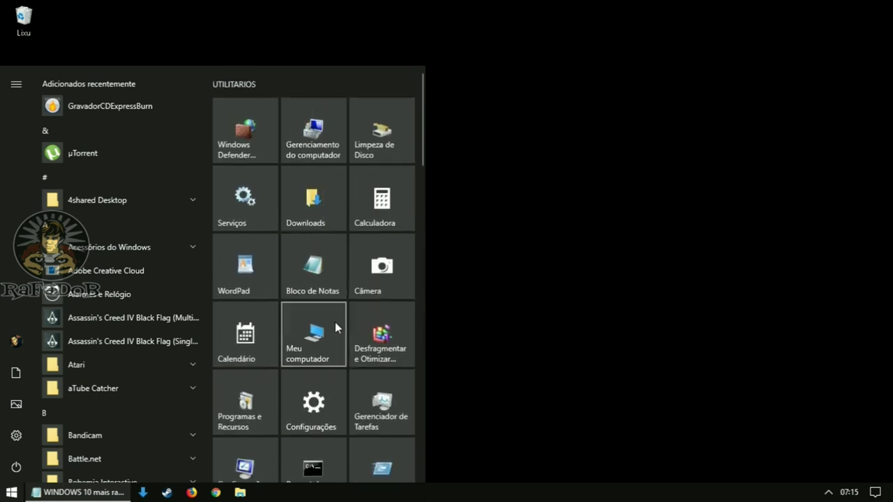
scroll(110, 247, down, 10)
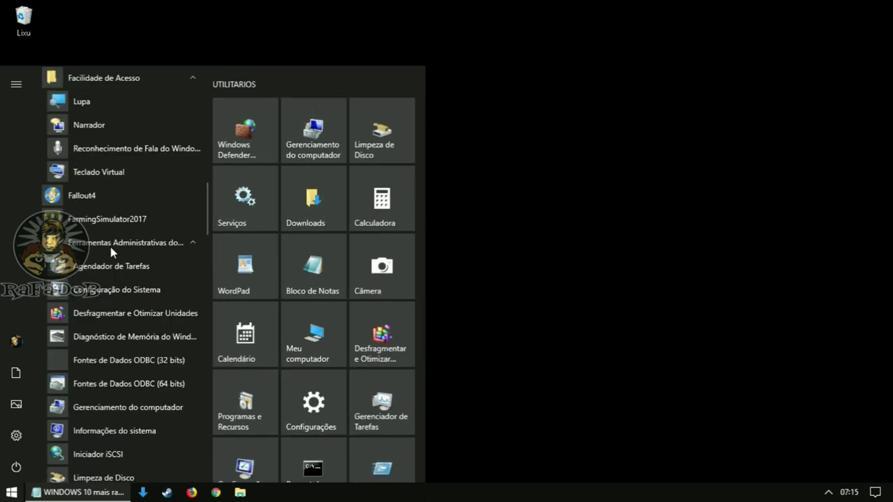
Step: Examine the pinning options of Desfragmentar e Otimizar Unidades and the remaining game tiles, then close the Start menu
scroll(112, 230, down, 1)
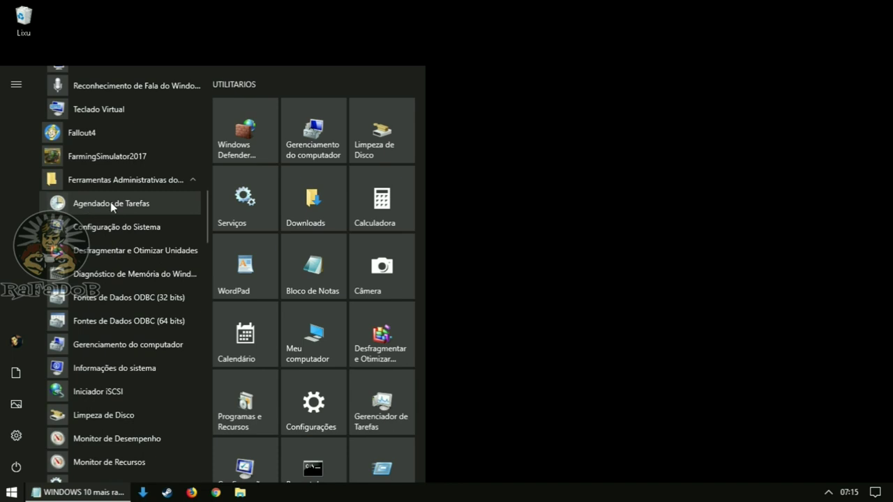
scroll(123, 209, down, 1)
right_click(120, 183)
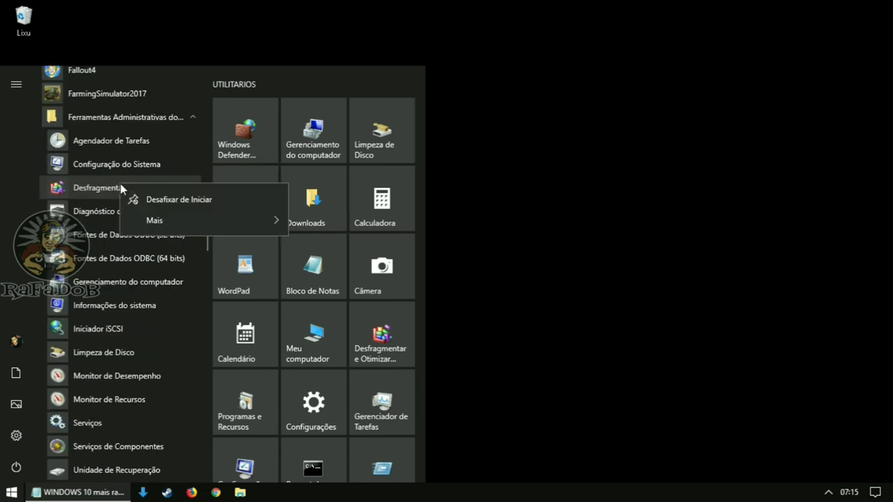
mouse_move(176, 221)
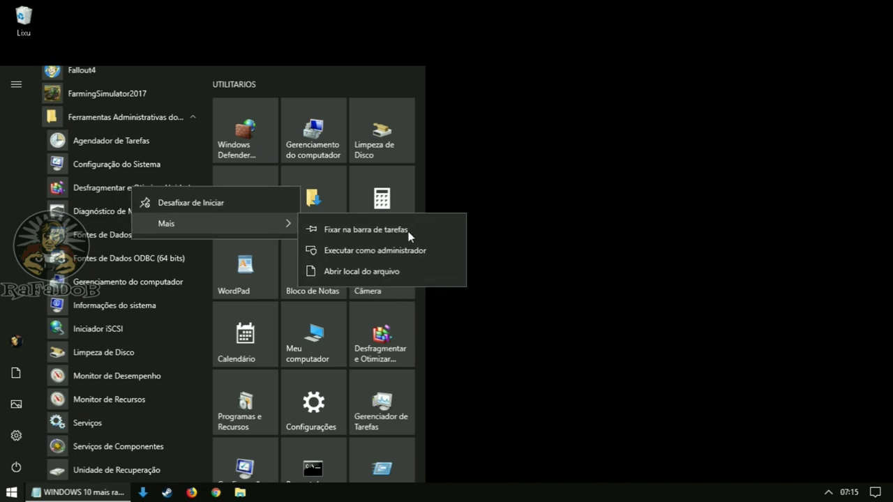
click(422, 168)
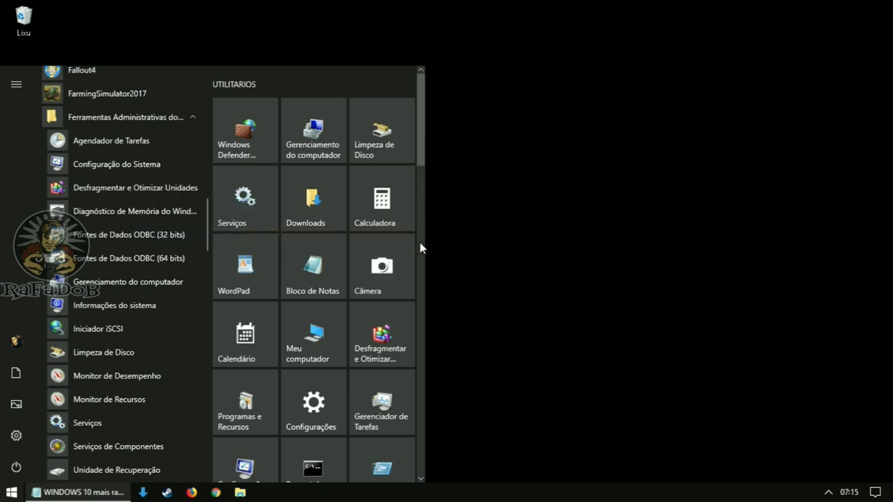
drag(420, 169, 423, 482)
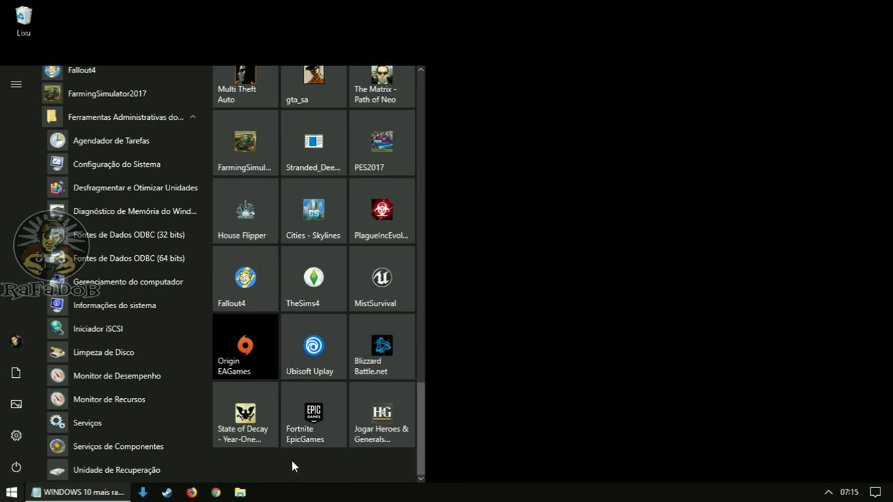
click(428, 368)
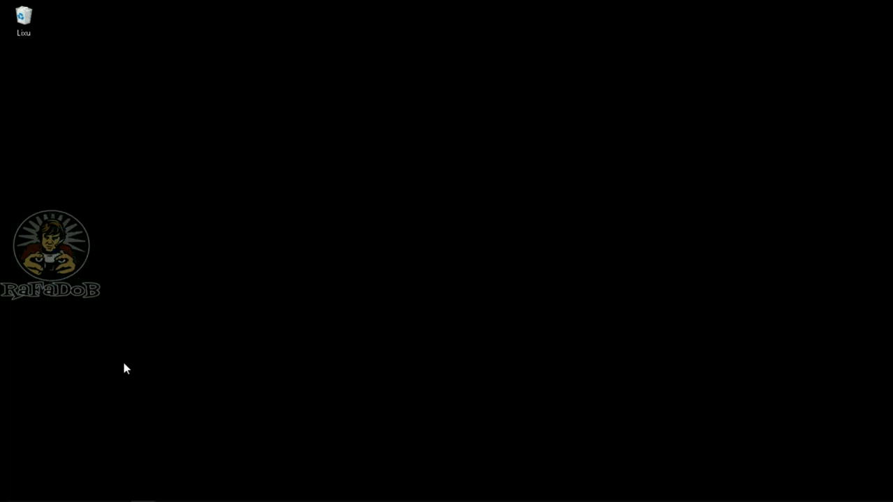
Step: Open the Intel HD graphics control panel from the desktop and view its 3D section
right_click(459, 239)
click(288, 192)
right_click(288, 192)
click(300, 155)
right_click(517, 156)
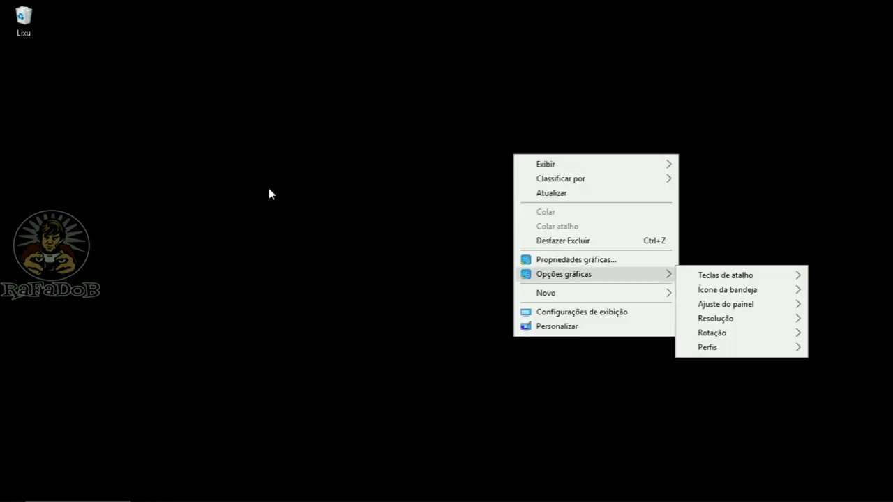
right_click(288, 119)
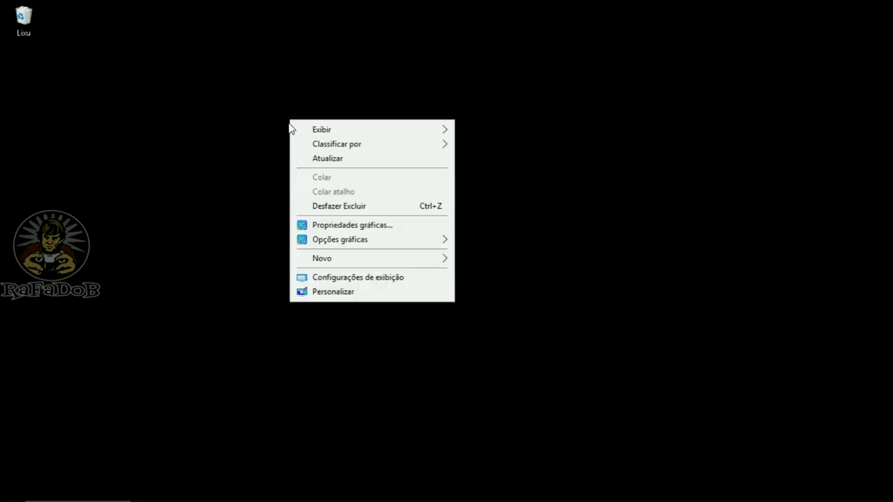
click(354, 226)
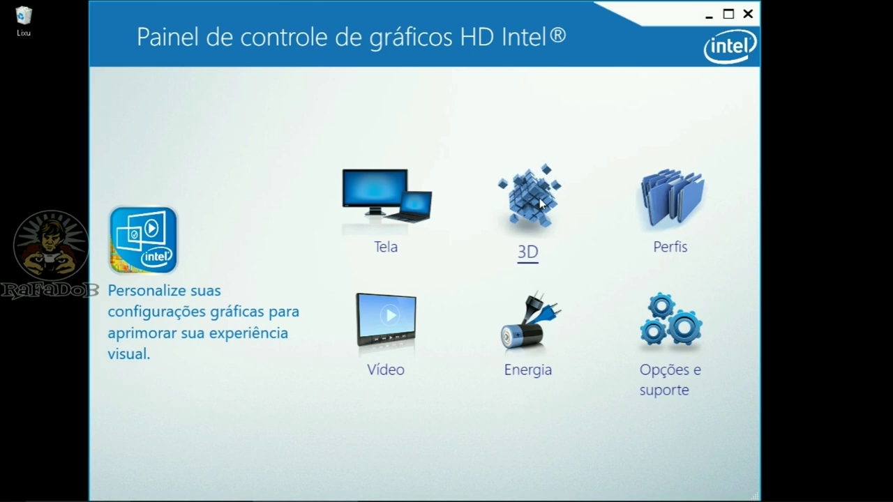
click(541, 202)
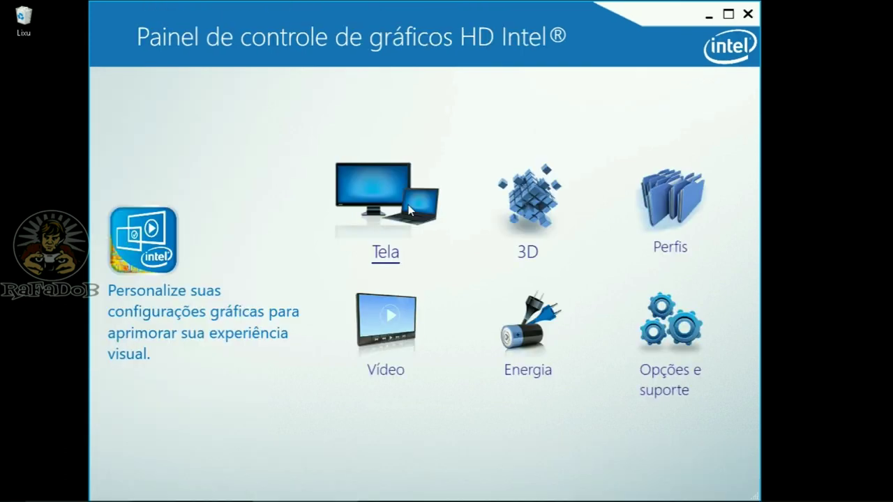
Step: Open the general display settings and review the refresh rate options for the built-in screen, keeping 60p Hz selected
click(410, 211)
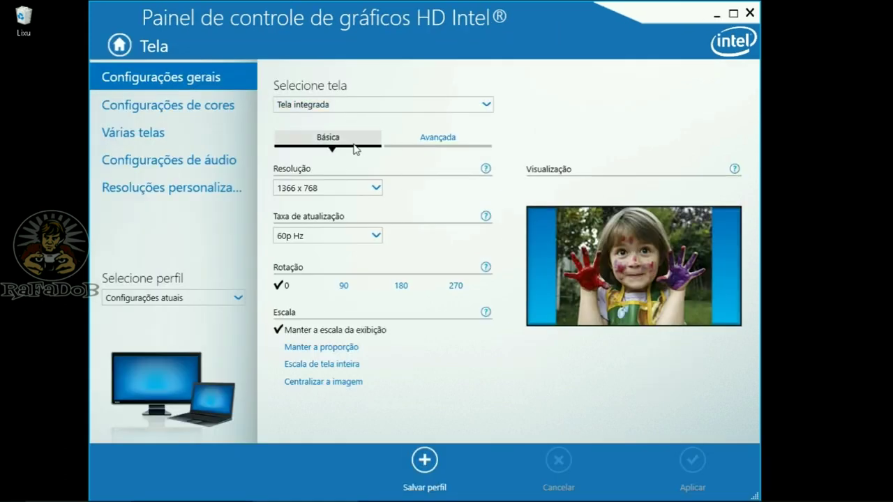
click(344, 236)
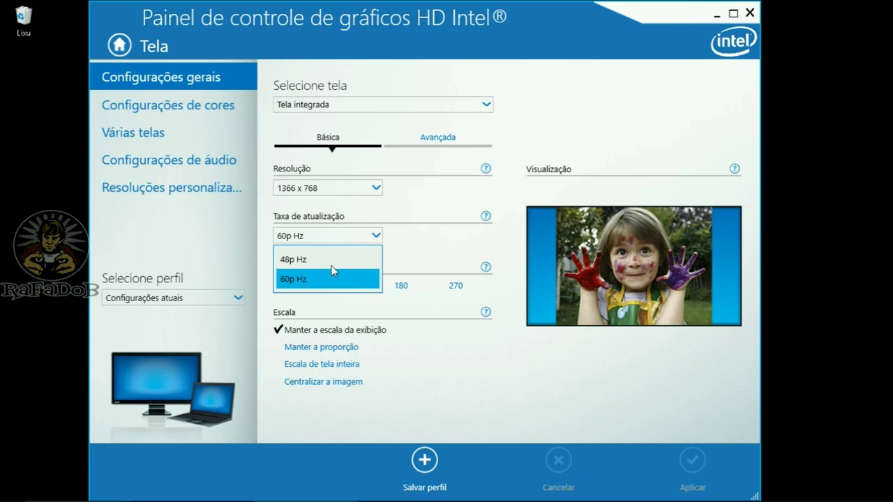
click(330, 263)
click(337, 240)
click(344, 267)
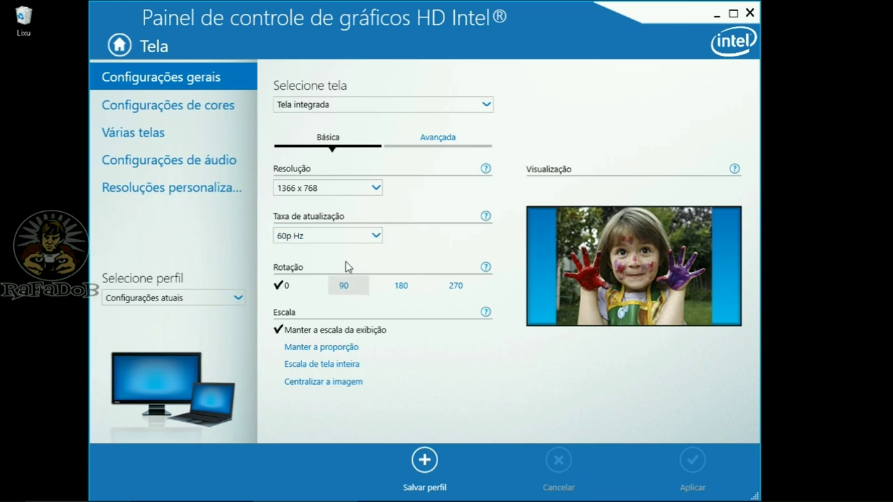
click(366, 242)
click(347, 276)
click(375, 238)
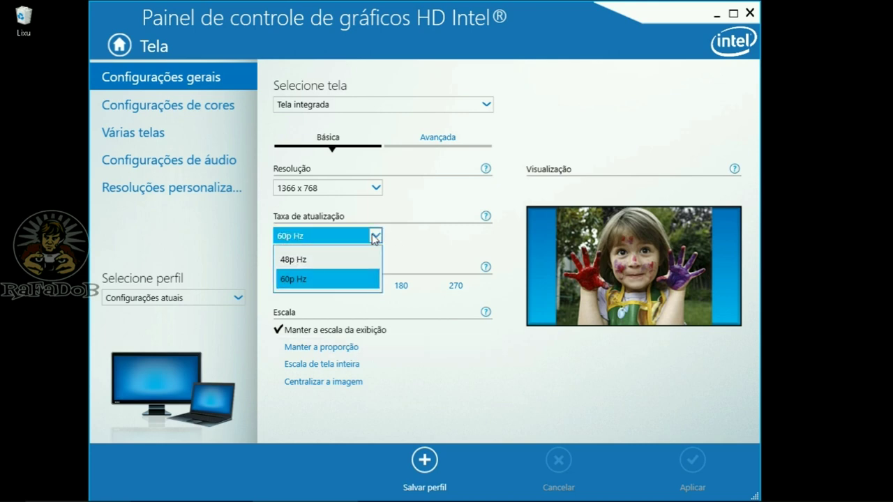
click(365, 279)
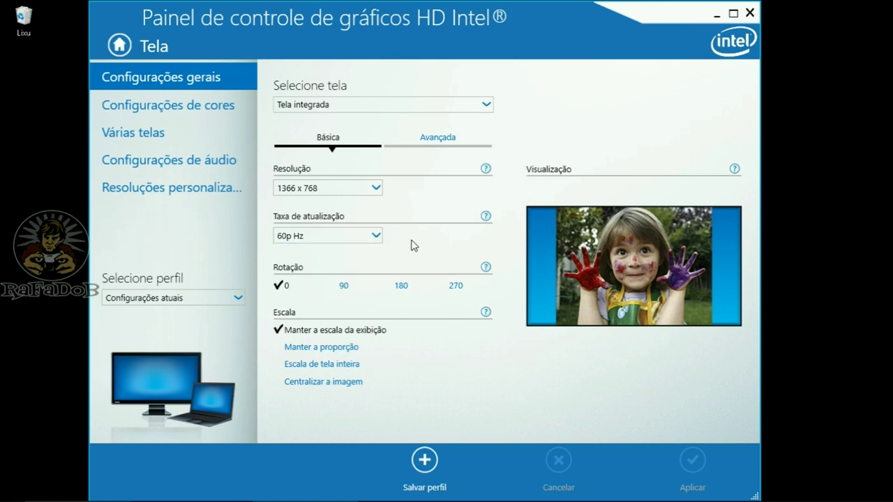
click(314, 236)
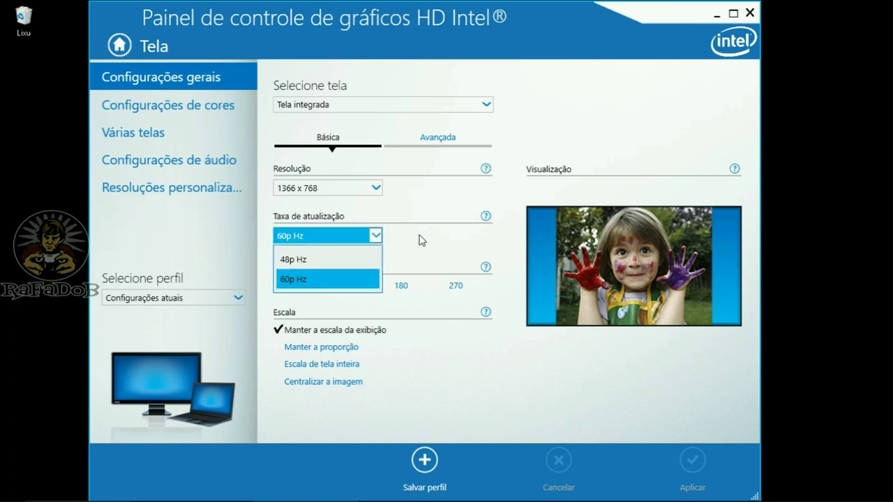
click(314, 236)
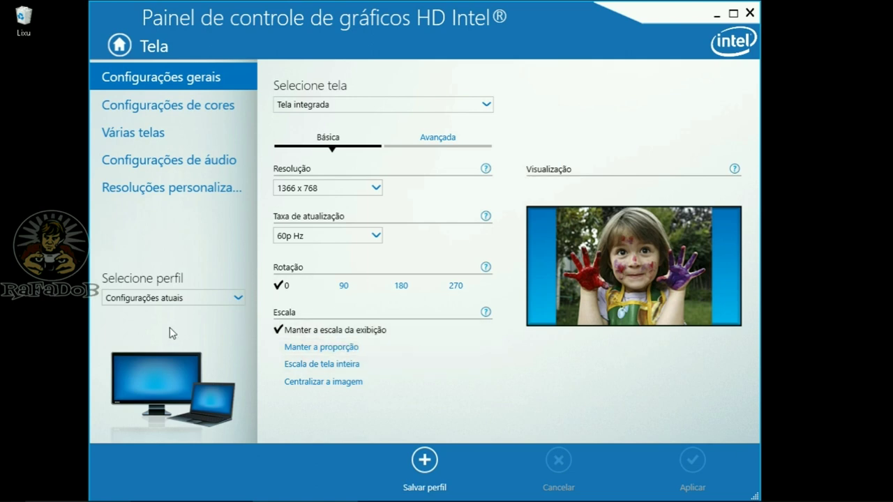
Step: Set the brightness for all colours to 3 in the built-in screen's colour settings
click(142, 105)
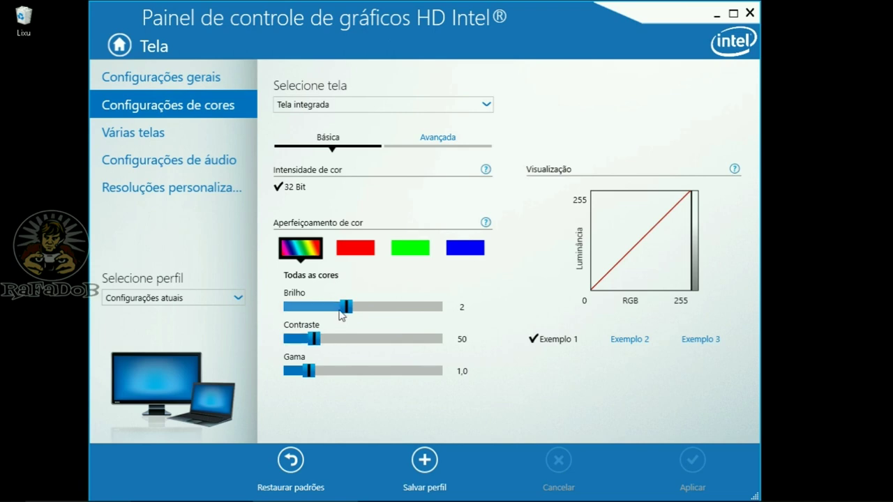
click(437, 307)
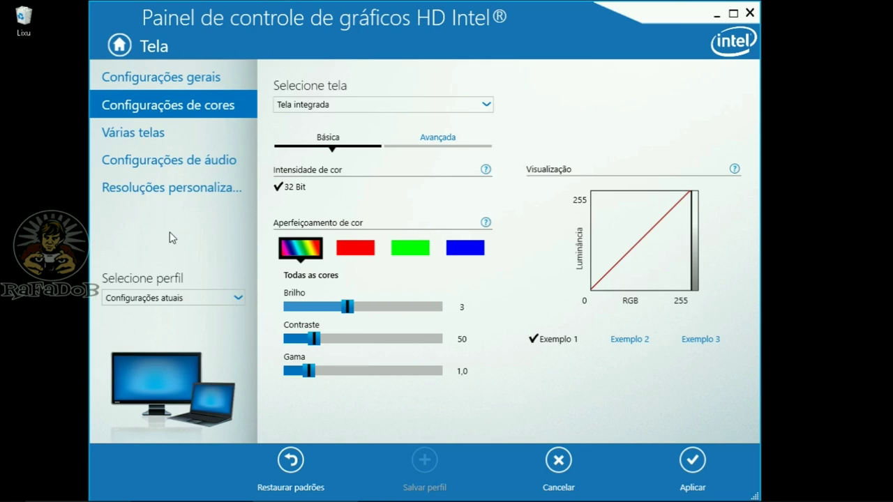
click(179, 133)
click(188, 104)
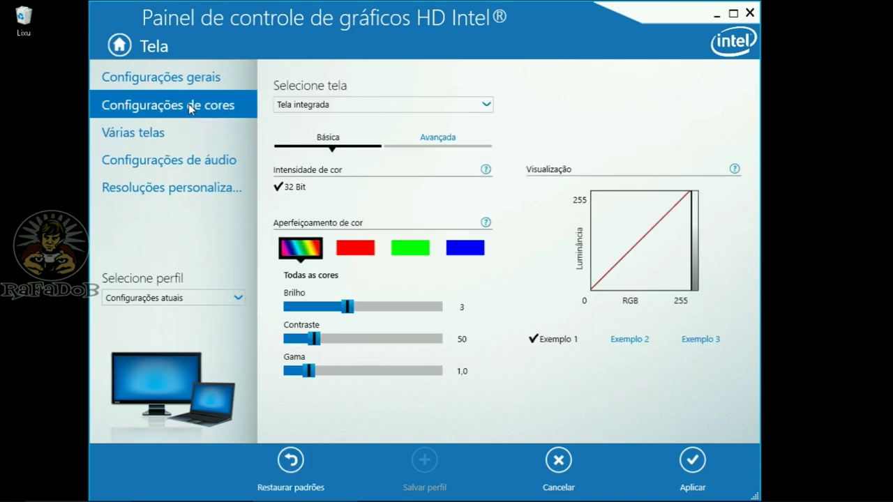
Step: View the multiple displays and audio sections, then close the graphics control panel
click(187, 134)
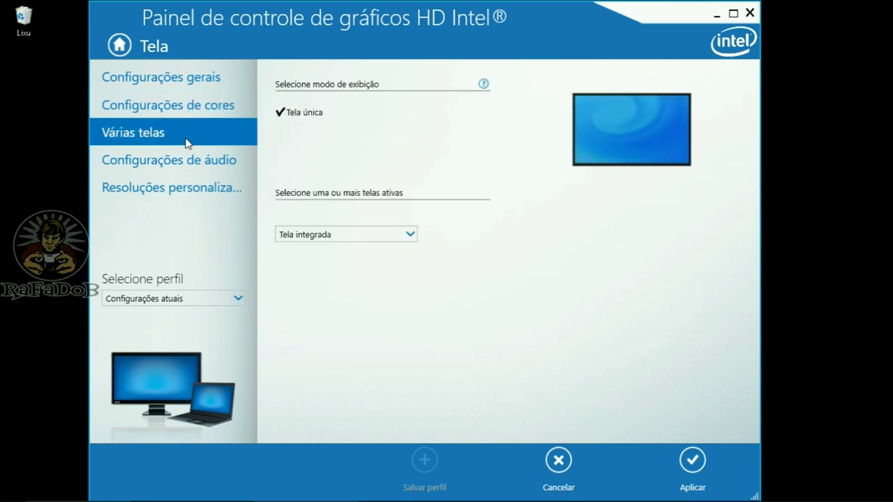
click(186, 155)
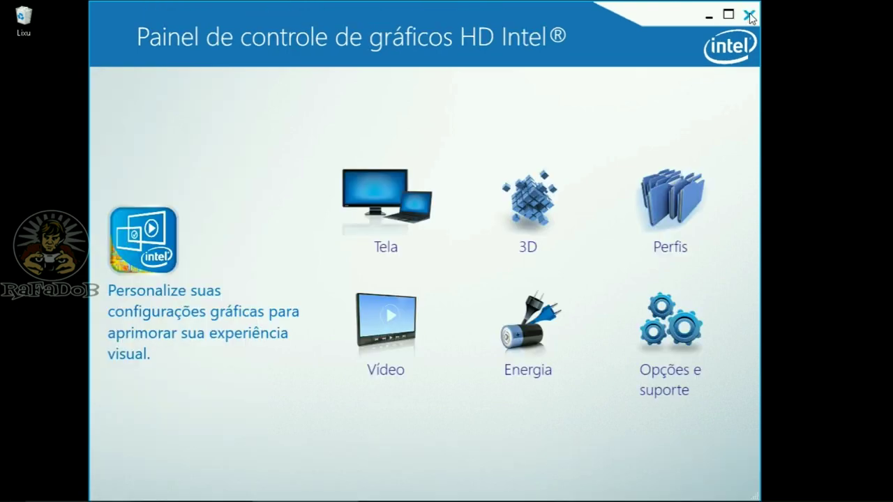
click(750, 15)
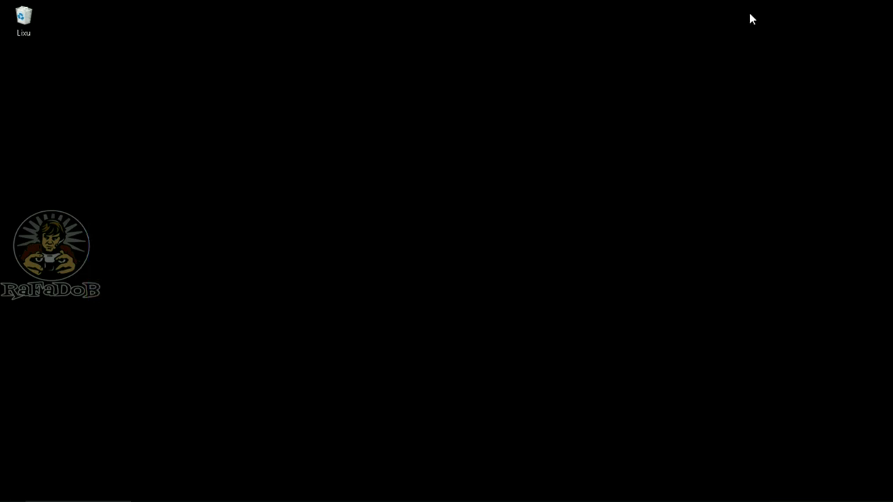
Step: Open Windows Settings from the Start menu
click(11, 492)
scroll(143, 377, down, 5)
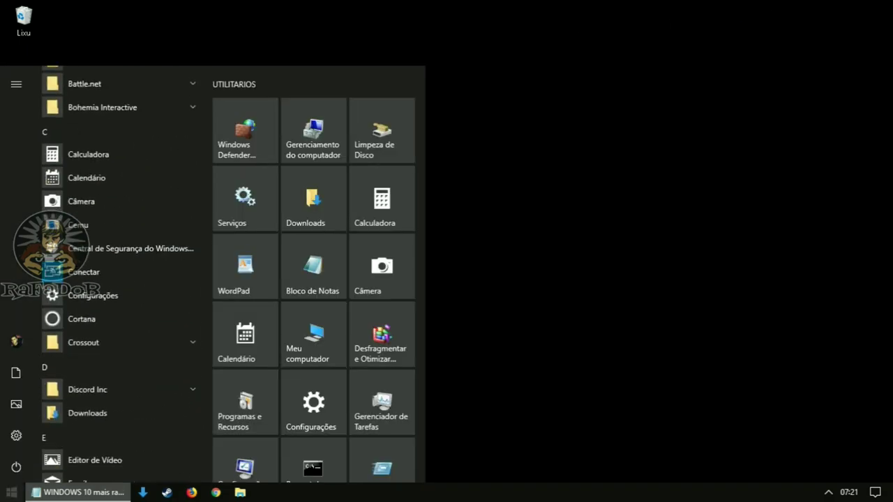
click(7, 497)
click(7, 496)
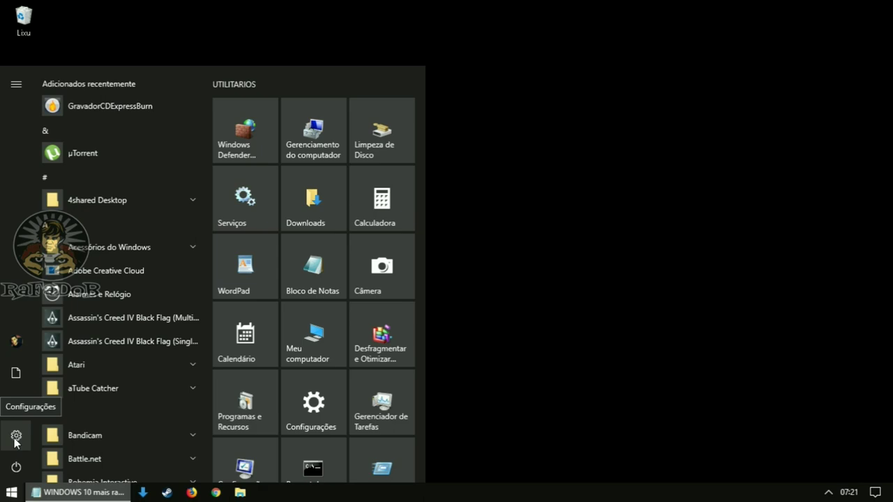
click(16, 437)
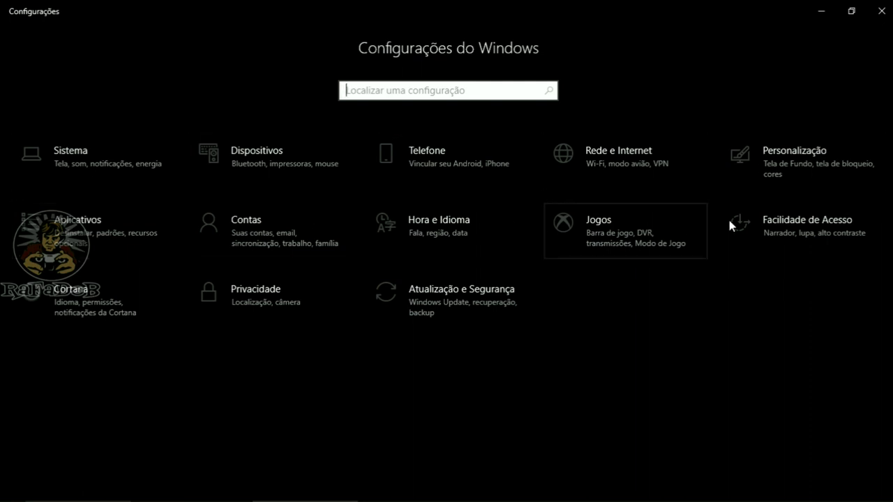
Step: Open the System display settings and review the available screen resolutions without choosing another one
click(103, 162)
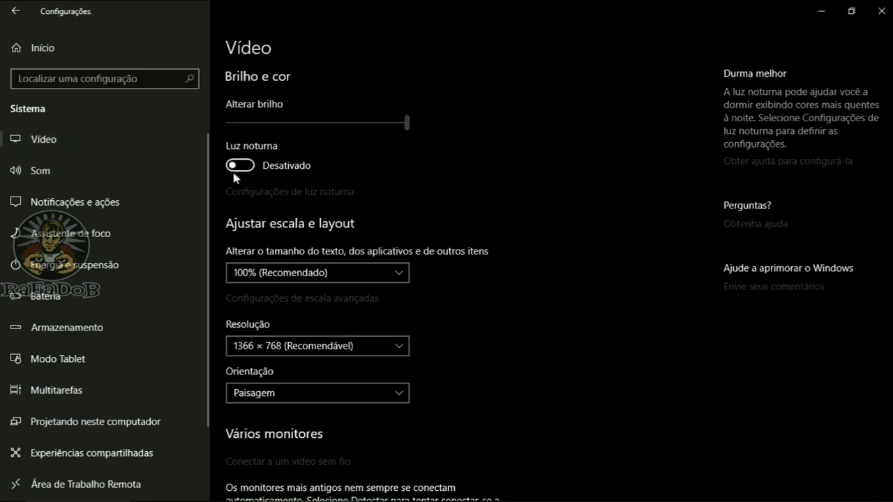
scroll(207, 256, down, 1)
scroll(260, 328, down, 1)
scroll(259, 325, down, 1)
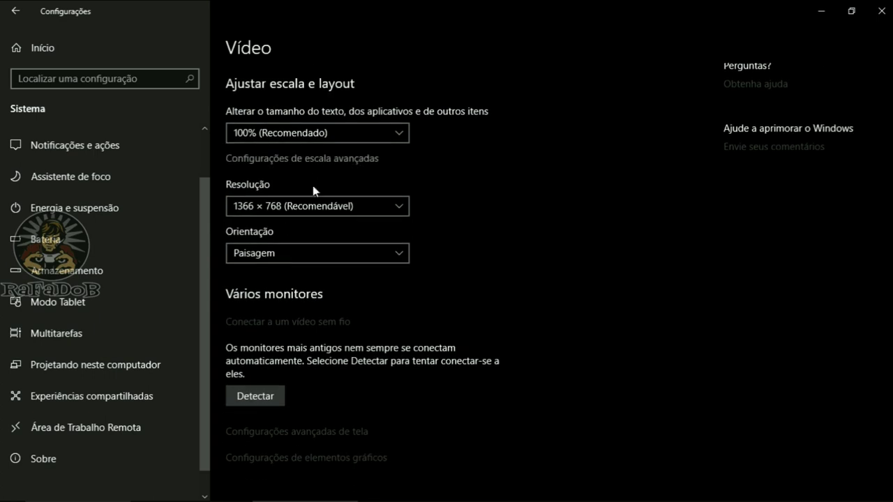
click(370, 217)
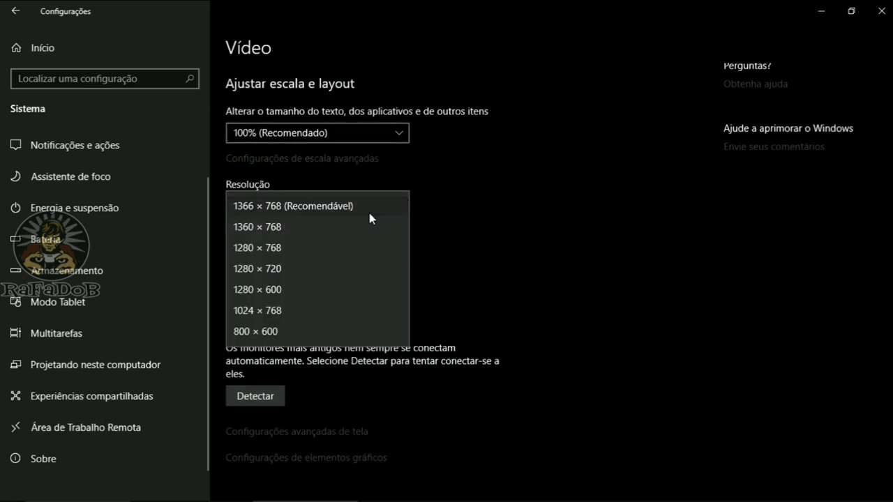
click(556, 229)
click(332, 212)
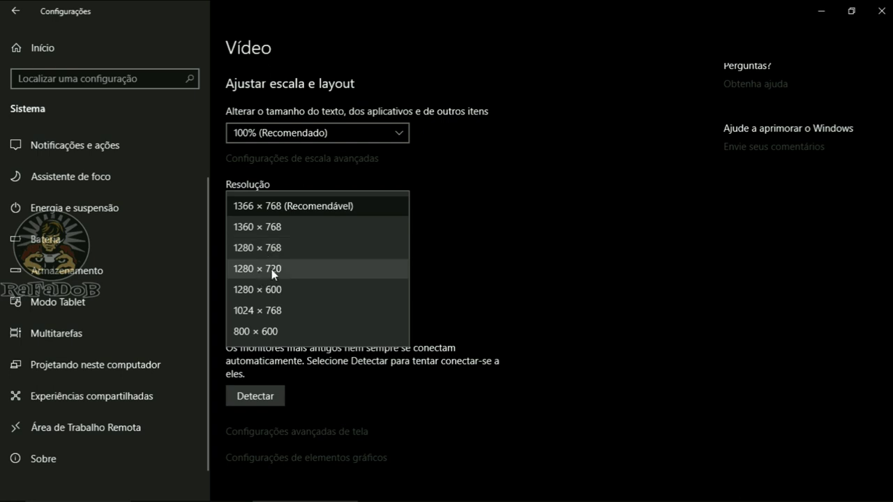
click(482, 250)
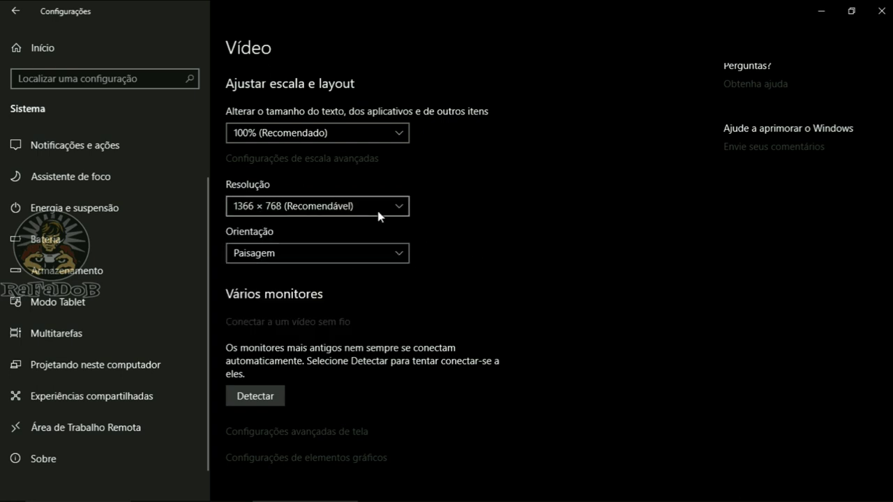
click(314, 208)
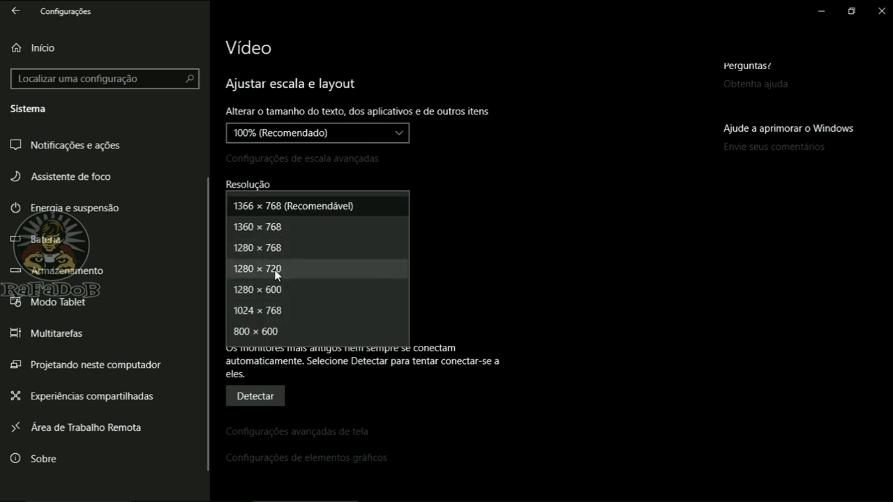
click(549, 254)
click(368, 210)
Step: Turn off showing notifications on the lock screen in the Notificações e ações settings
click(75, 145)
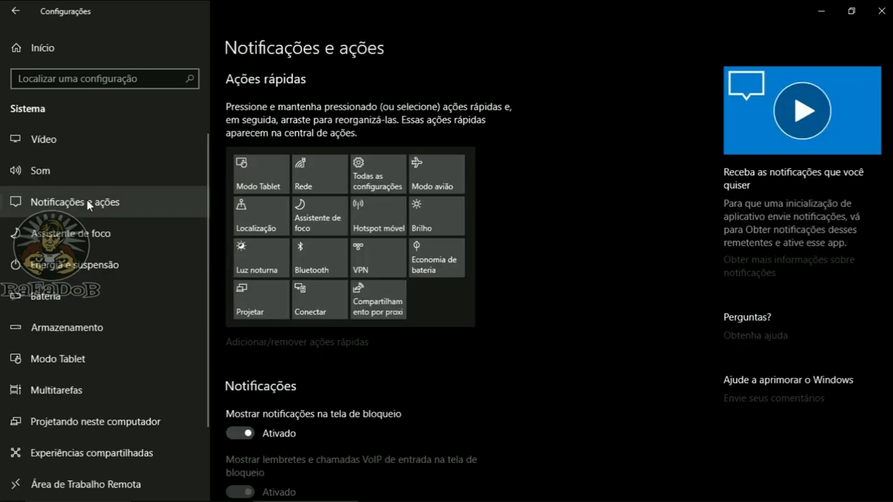
scroll(250, 138, down, 5)
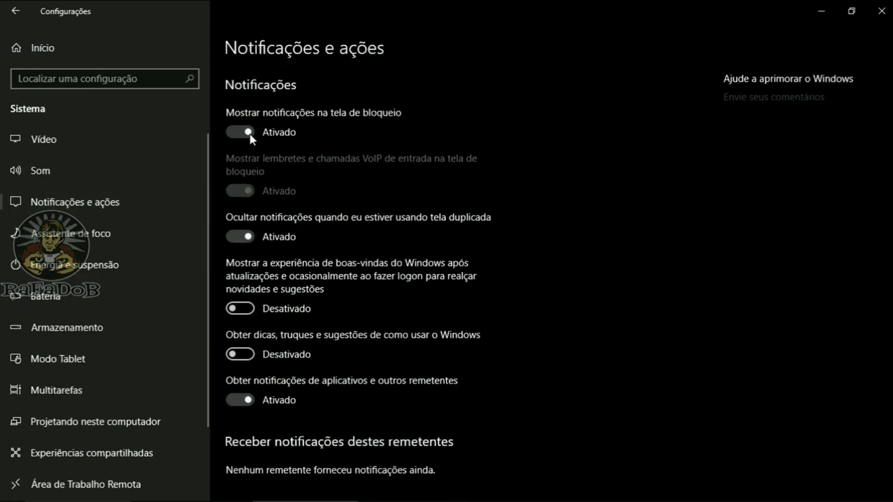
scroll(250, 137, up, 3)
click(238, 358)
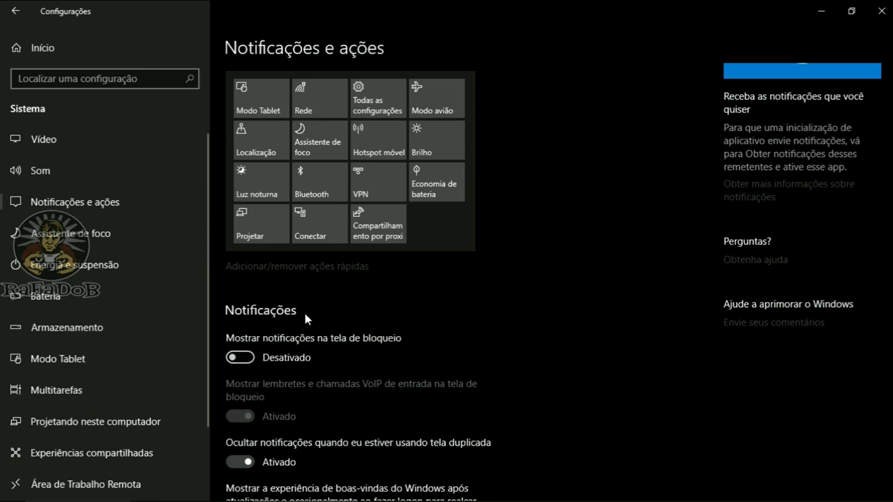
Step: Turn off Obter notificações de aplicativos e outros remetentes in the Notificações e ações settings
scroll(304, 310, down, 3)
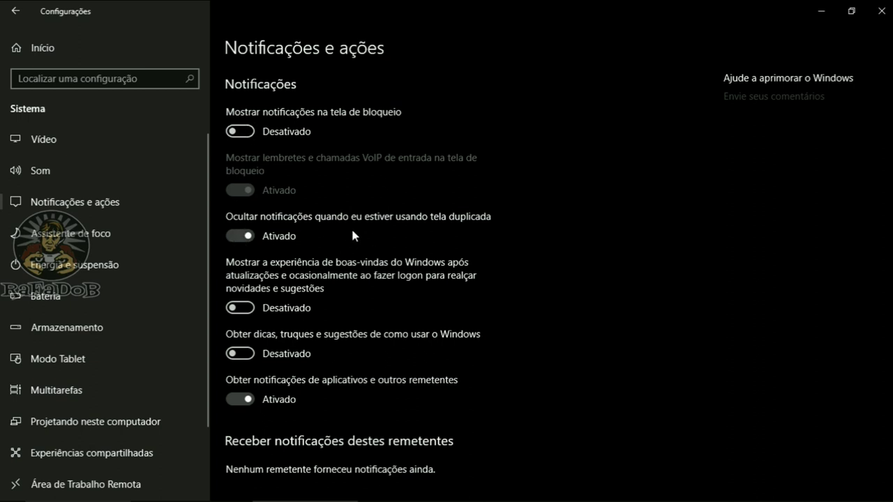
scroll(313, 200, down, 1)
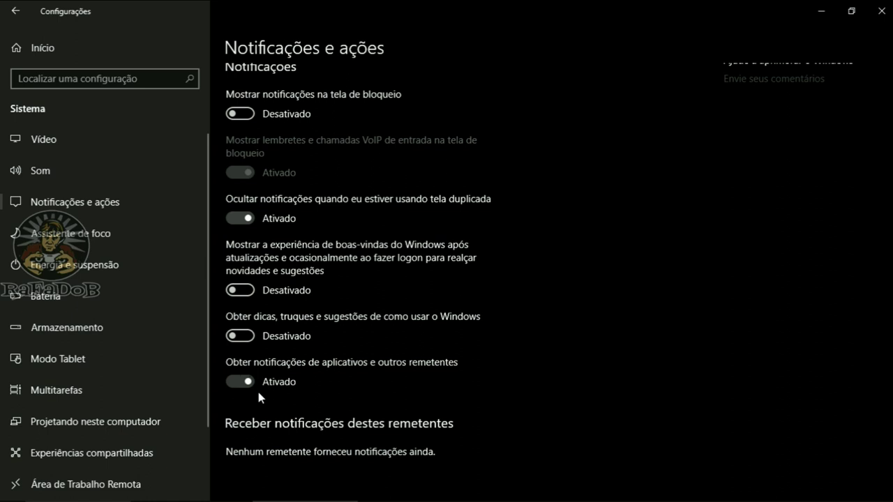
click(237, 384)
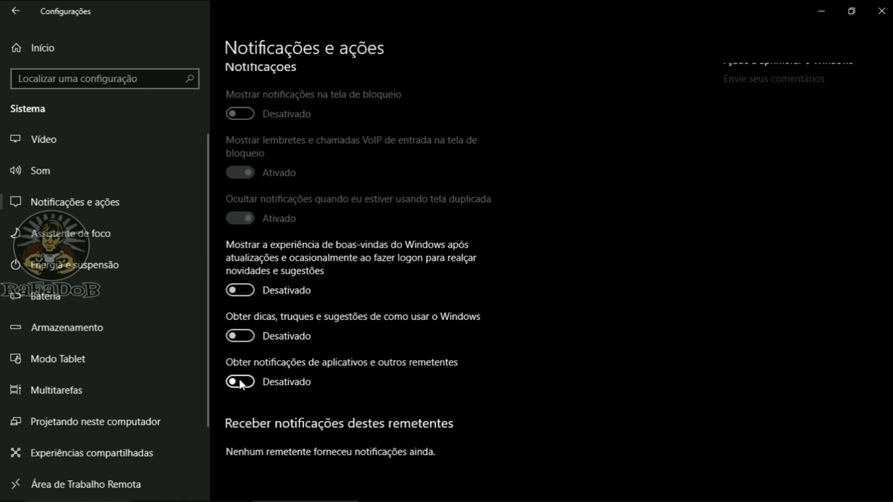
Step: Review the Energia e suspensão settings and the Armazenamento settings without changing anything
click(54, 272)
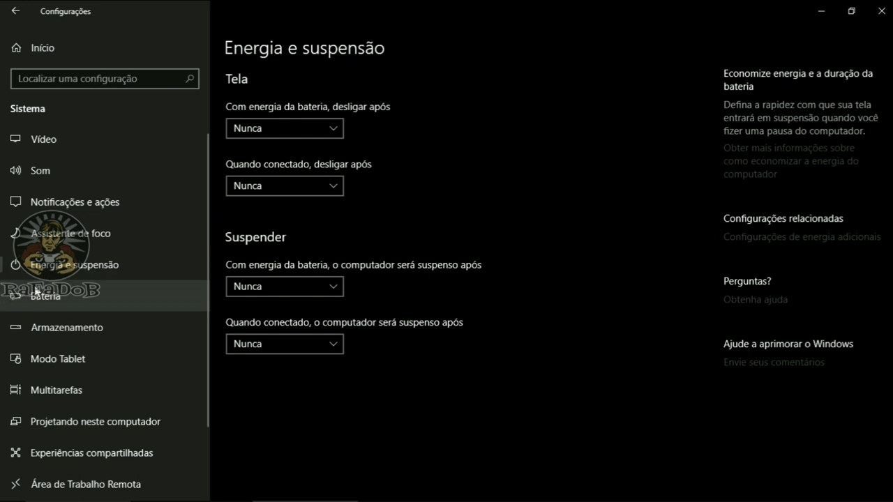
click(25, 328)
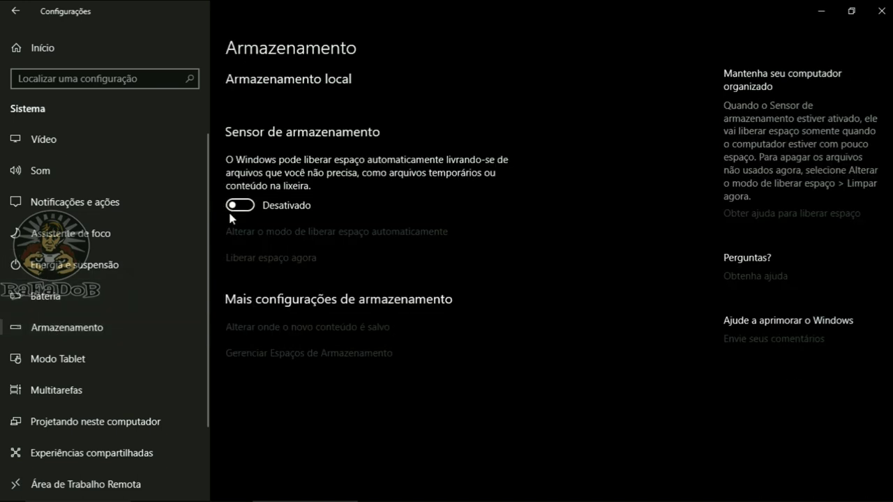
Step: In the Modo Tablet settings, choose Usar o modo desktop at sign-in and Não perguntar e não alternar for automatic switching
scroll(77, 345, down, 2)
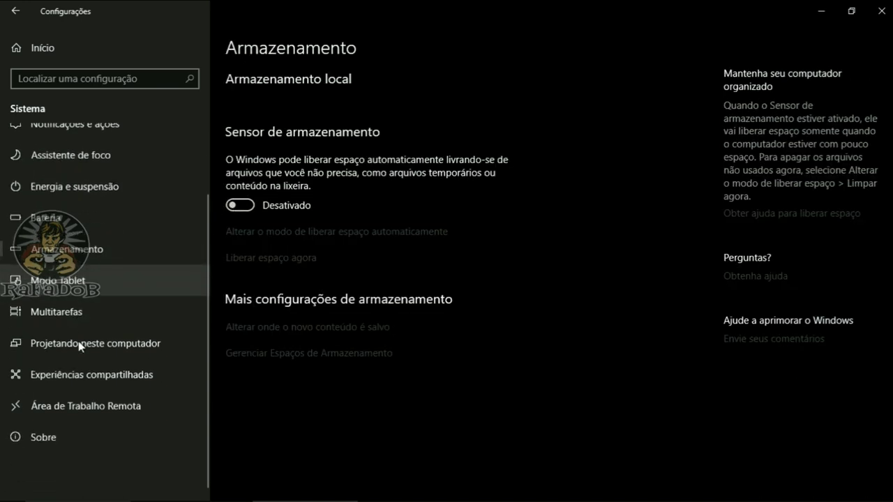
click(73, 279)
click(281, 130)
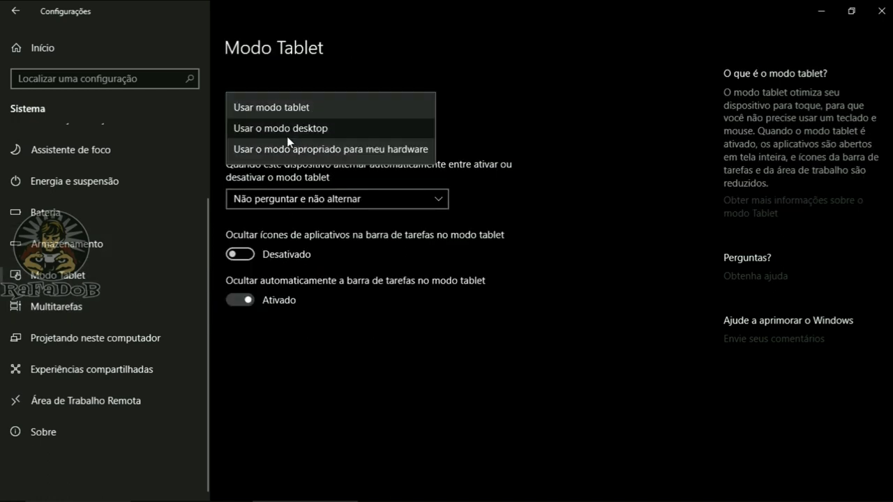
click(281, 129)
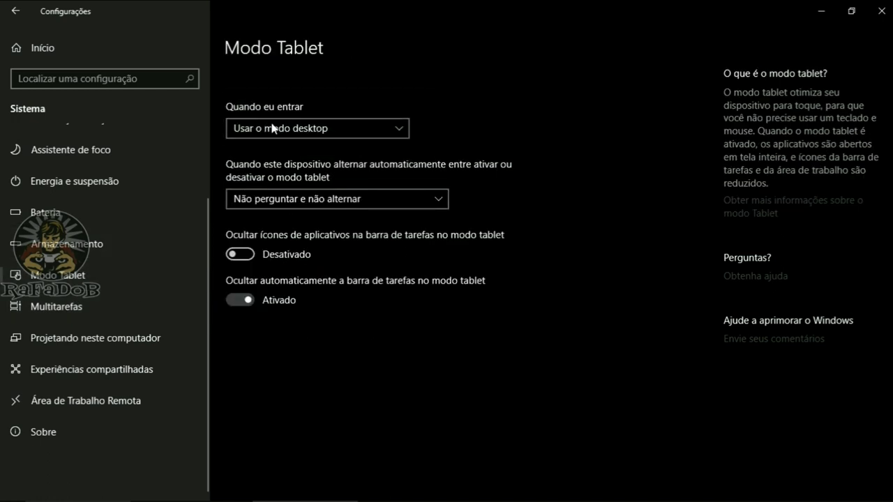
click(315, 202)
click(299, 207)
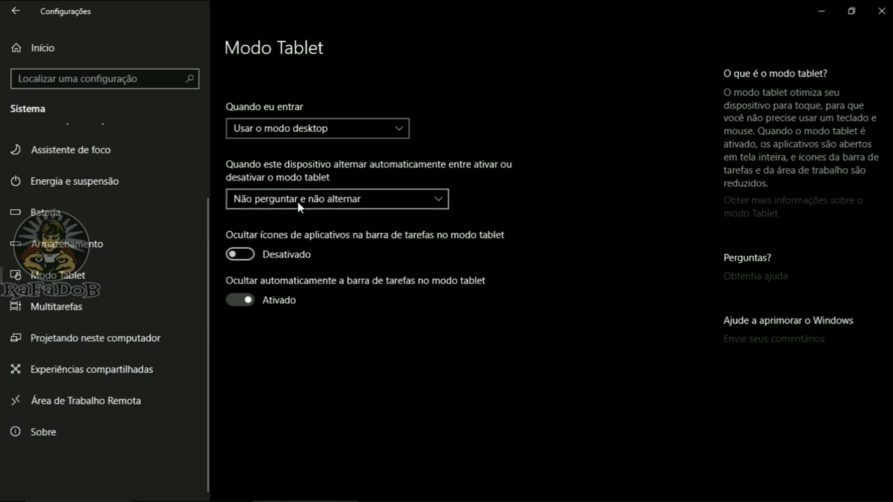
Step: Turn off Compartilhar entre dispositivos in the Experiências compartilhadas settings
click(83, 370)
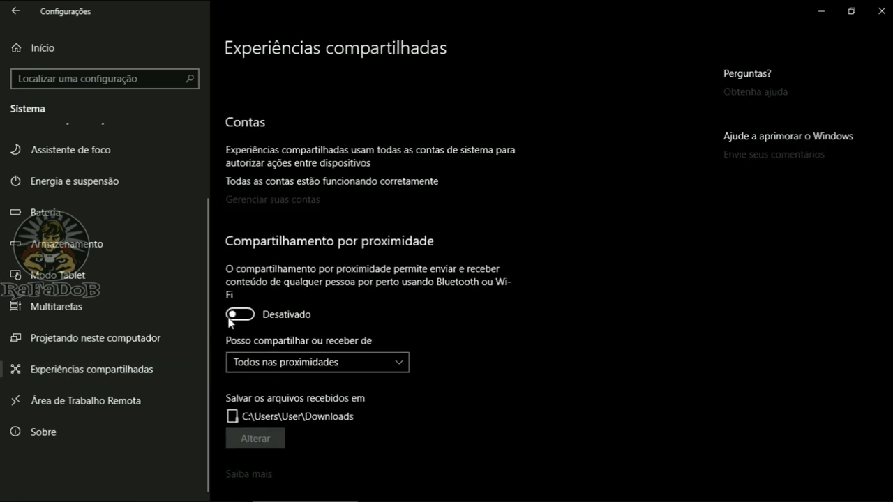
scroll(237, 321, down, 2)
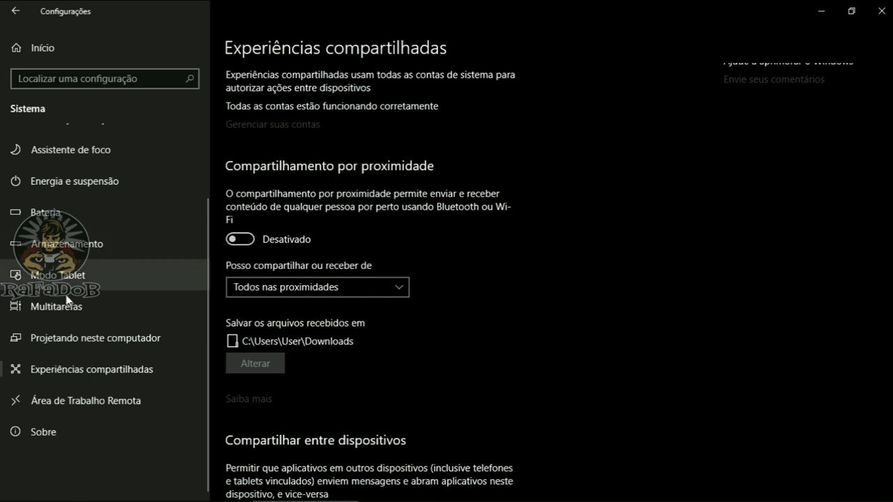
scroll(234, 252, down, 3)
click(238, 297)
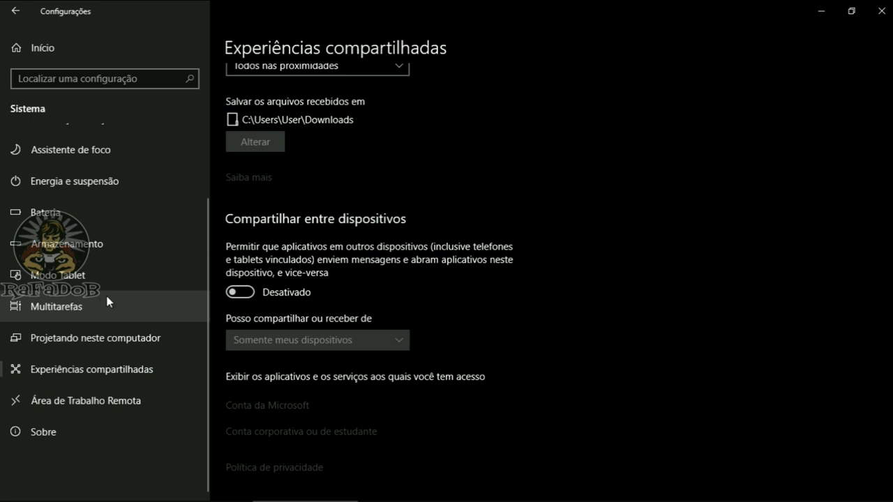
click(237, 292)
Step: View the Área de Trabalho Remota page, then review the Bluetooth e outros dispositivos page of the Dispositivos settings
click(78, 400)
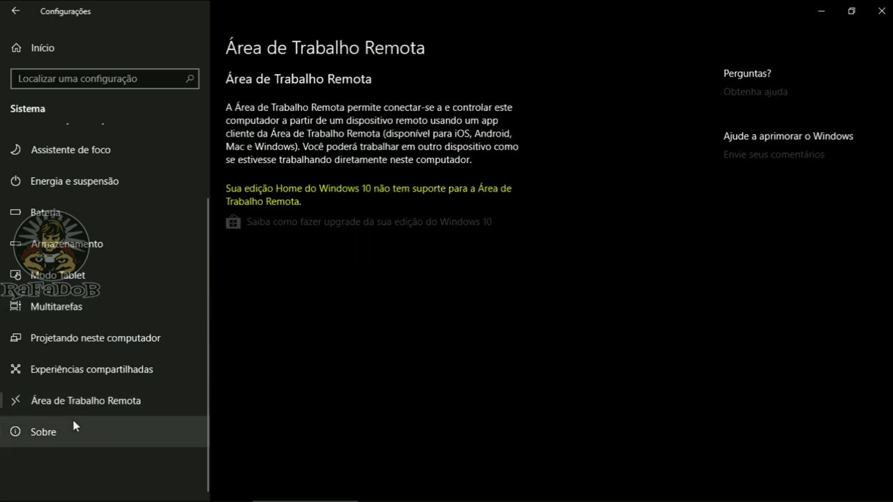
click(16, 11)
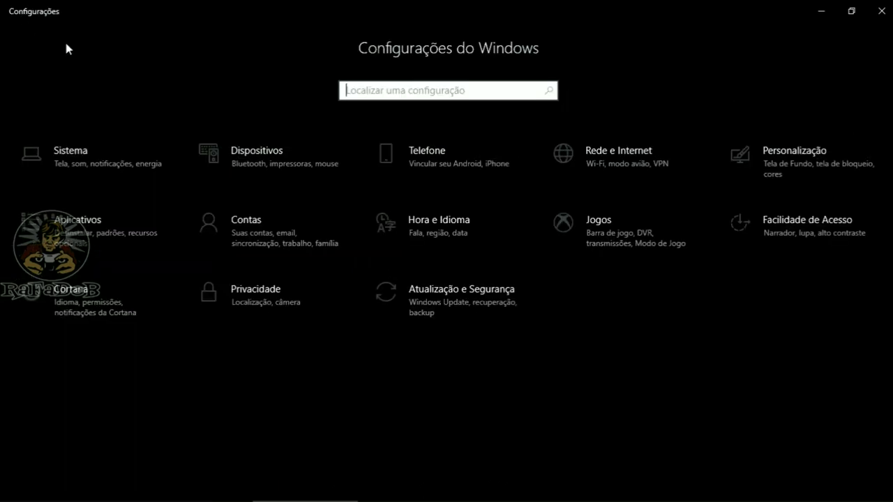
click(267, 162)
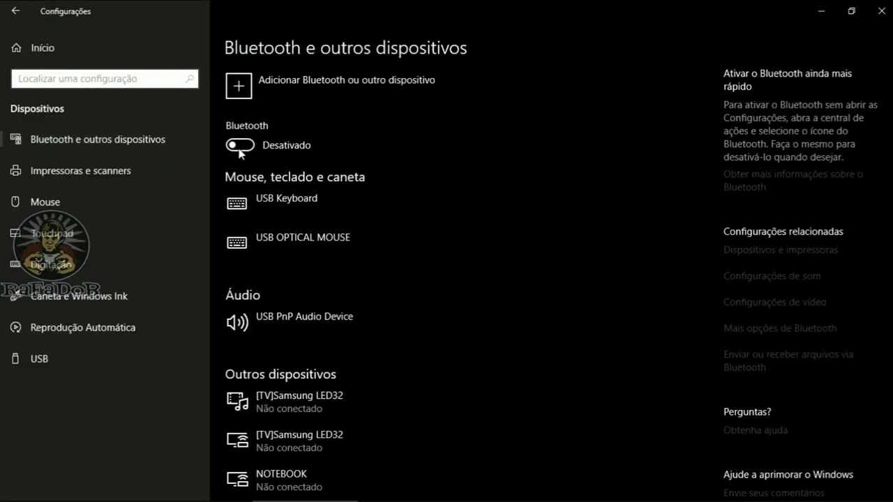
scroll(253, 251, down, 2)
scroll(253, 250, down, 4)
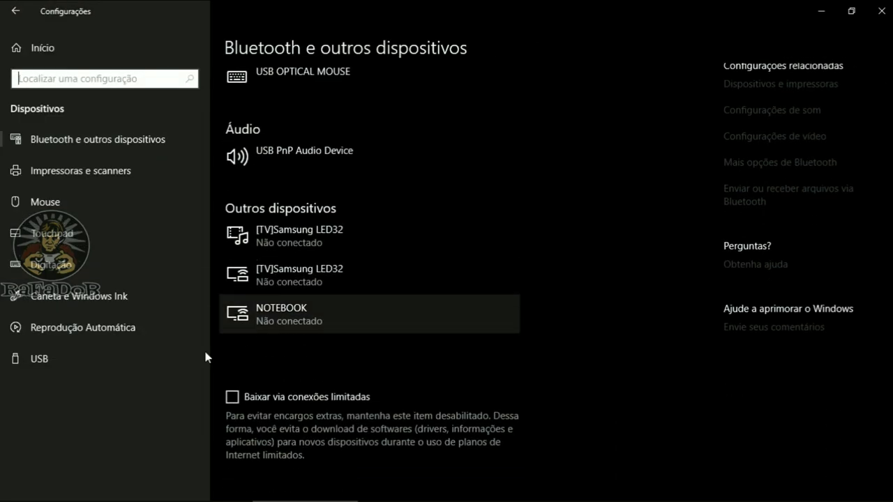
Step: Review the Impressoras e scanners and Digitação pages, then return to the main settings page
click(89, 170)
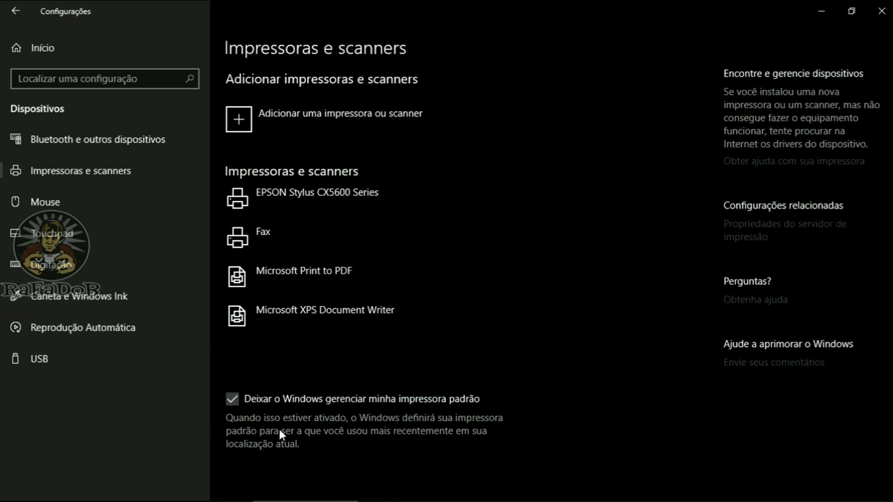
click(51, 264)
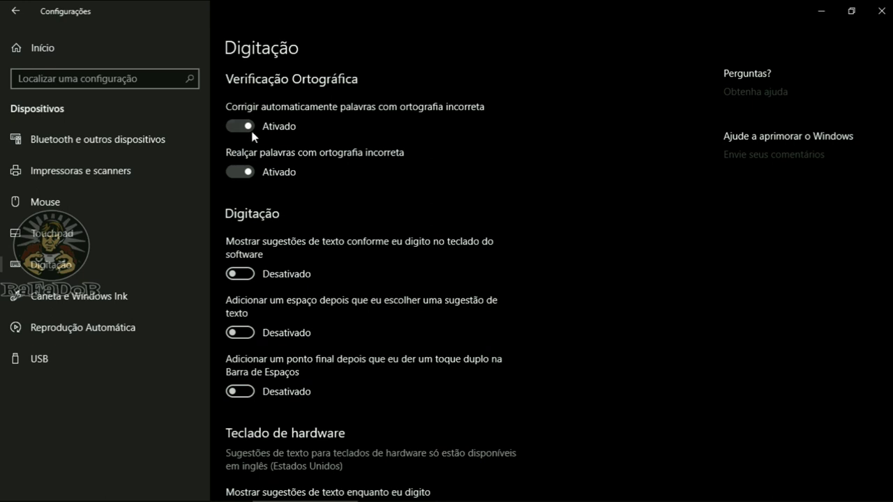
click(16, 10)
click(258, 163)
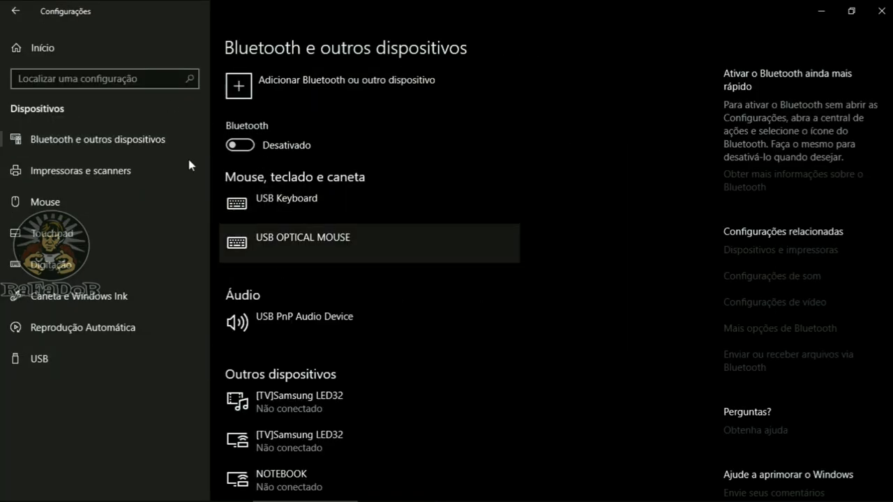
click(16, 10)
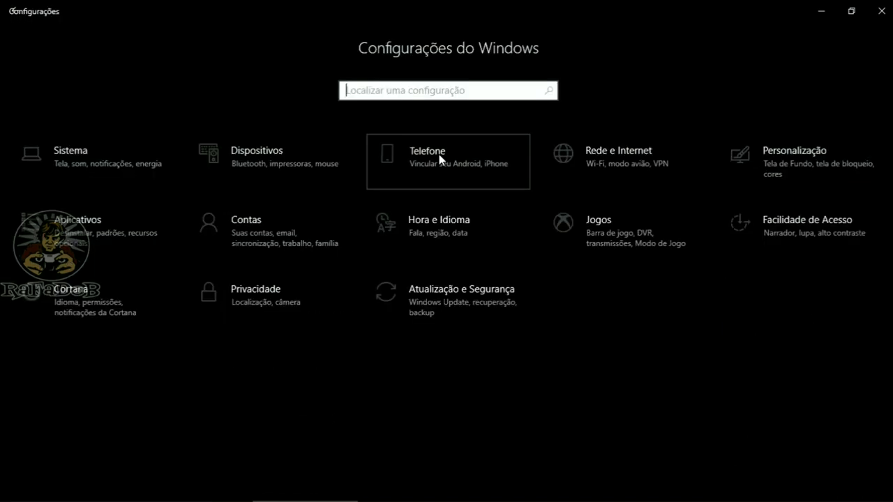
Step: View the phone linking options in the Telefone settings, then return to the main settings page
click(438, 154)
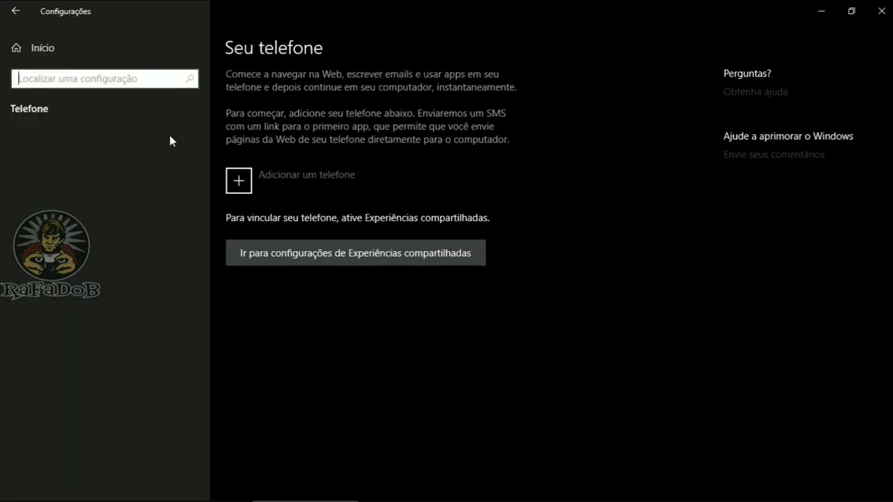
click(16, 11)
click(440, 155)
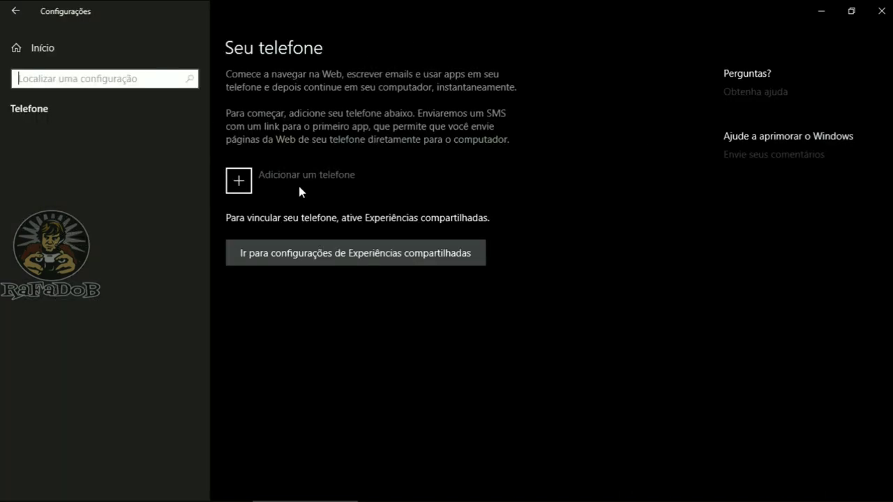
click(15, 11)
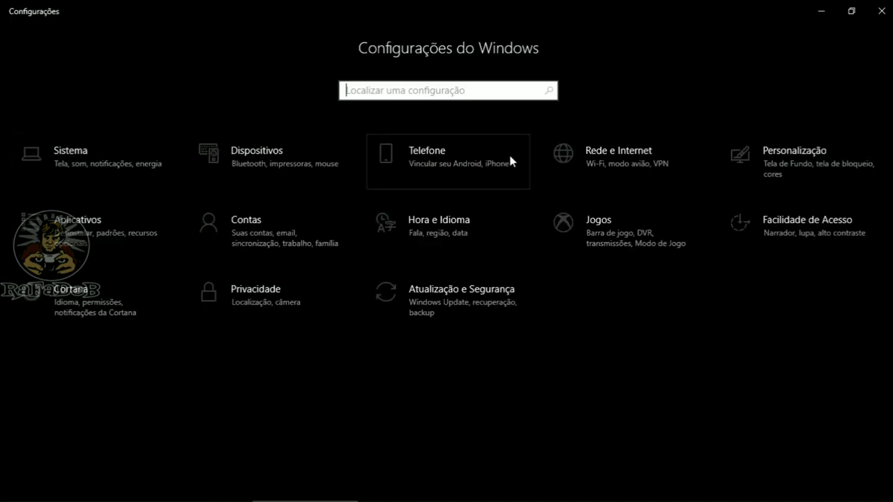
Step: Review the Modo avião and Hotspot móvel pages of the Rede e Internet settings, then return to the main settings page
click(572, 152)
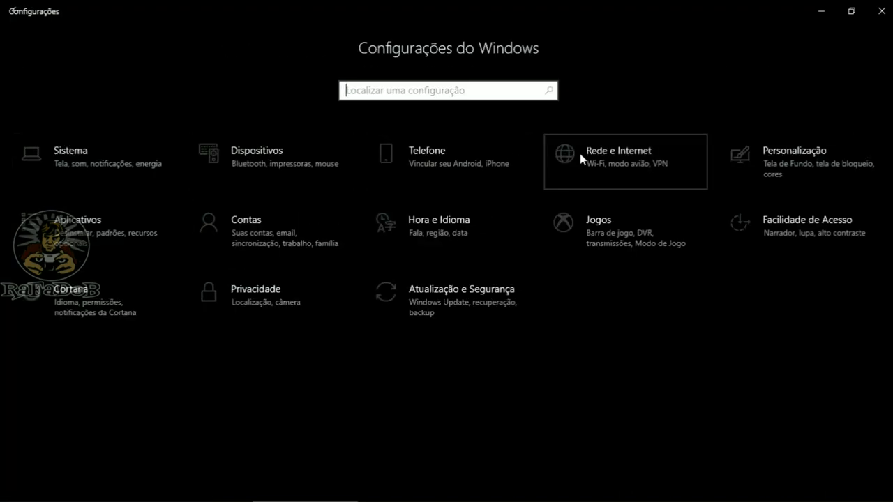
click(56, 296)
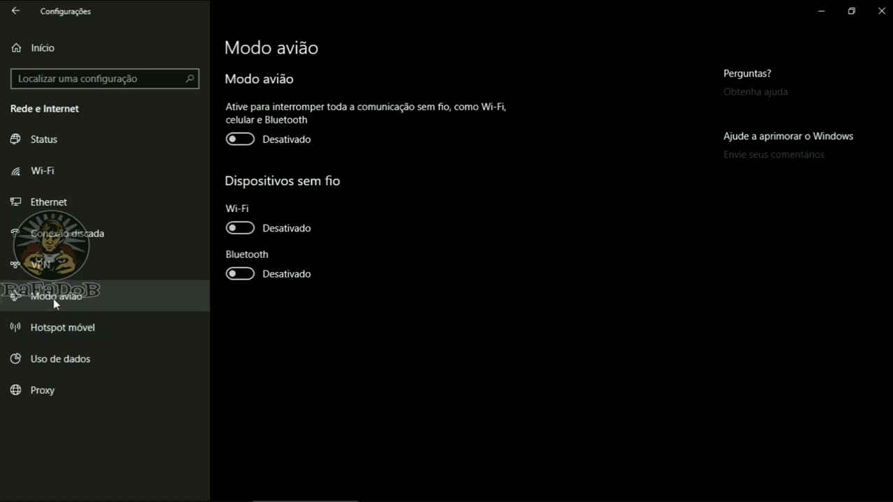
click(55, 328)
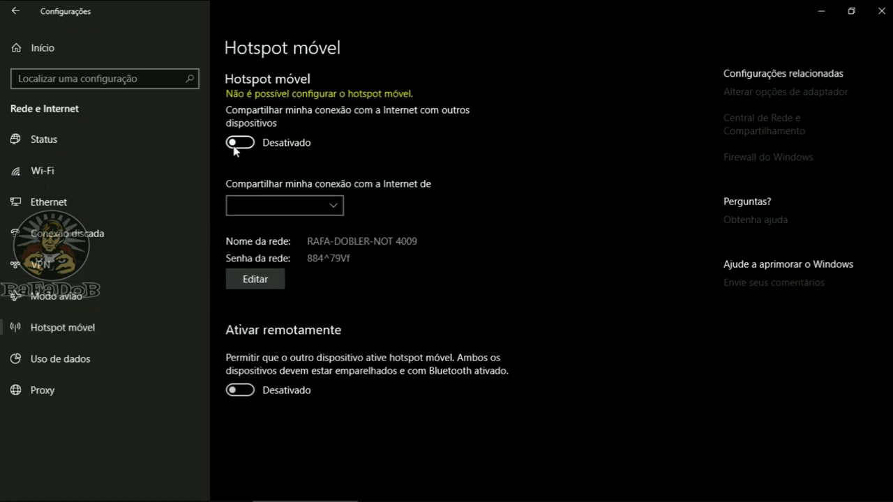
click(41, 48)
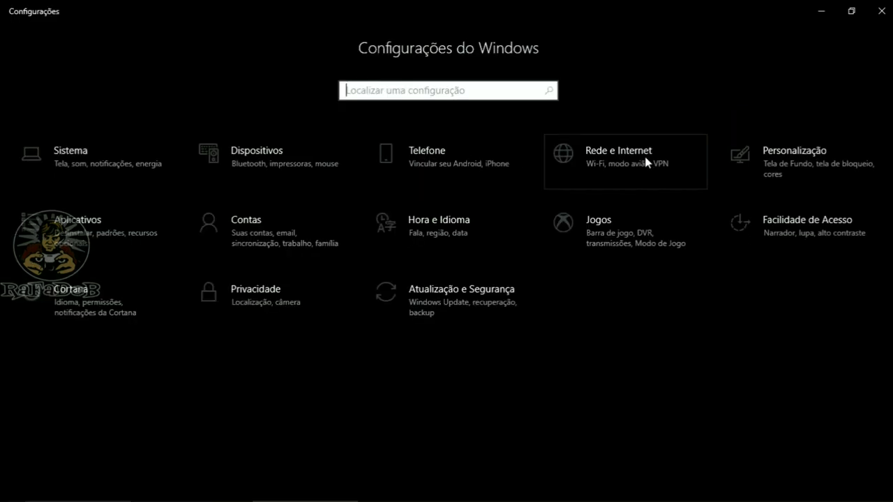
Step: Open the Tela de fundo page of the Personalização settings and choose Cor sólida as the desktop background type
click(782, 162)
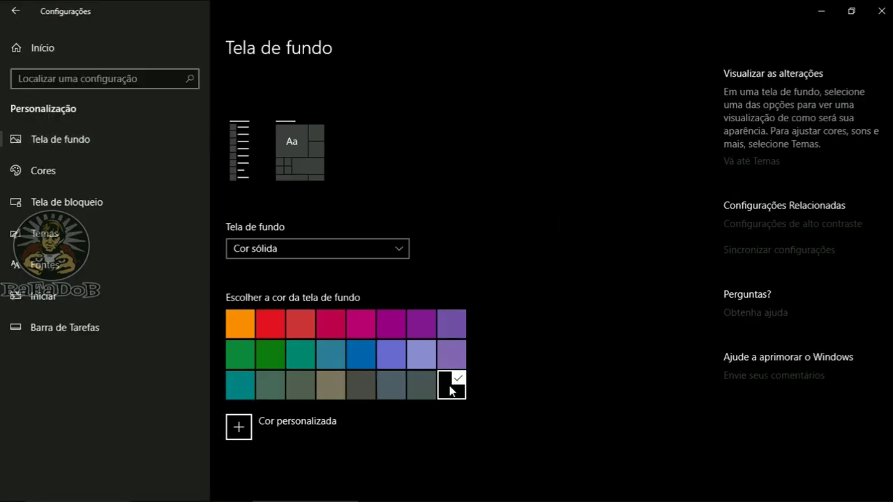
click(305, 249)
click(551, 279)
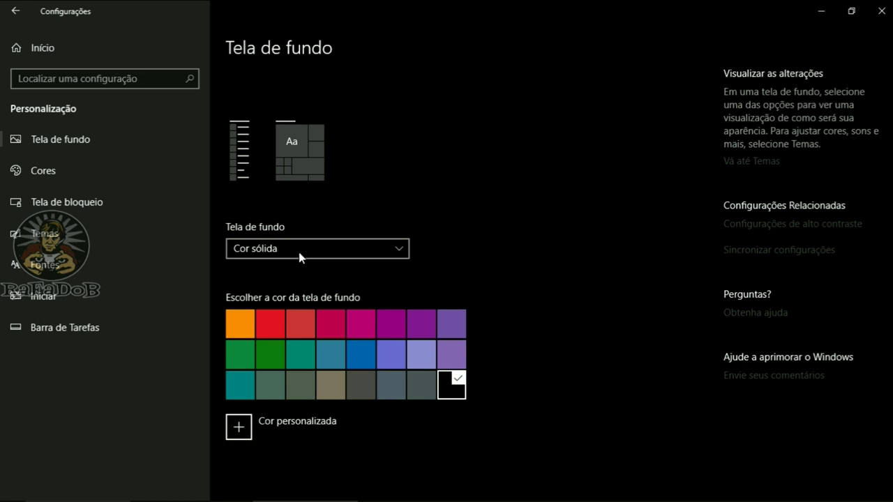
click(337, 250)
click(336, 249)
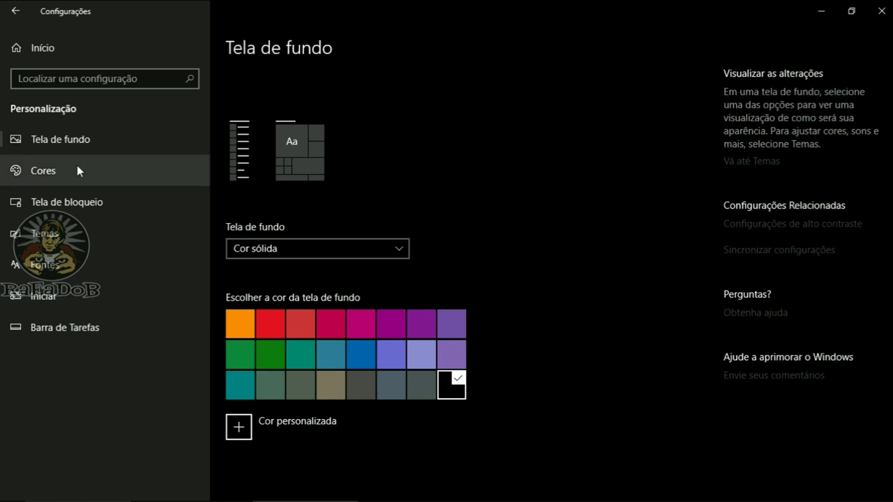
Step: Look through the accent color options on the Cores page
click(55, 167)
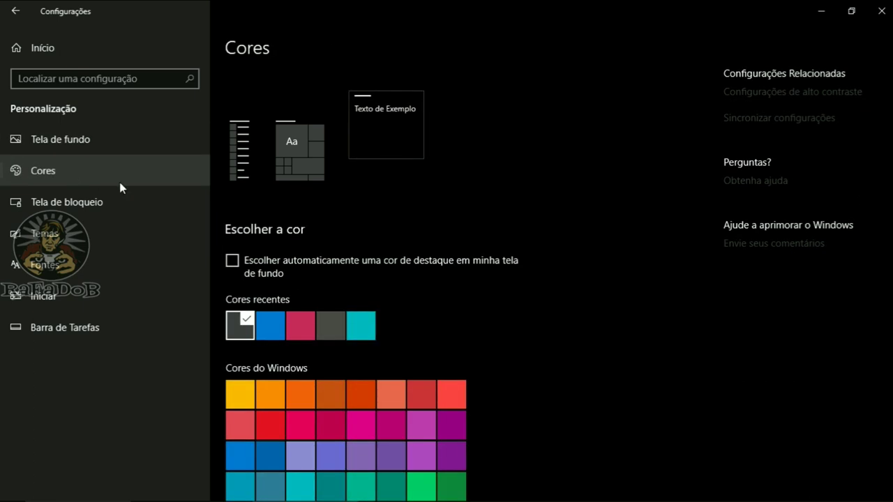
scroll(289, 231, down, 3)
scroll(244, 179, down, 2)
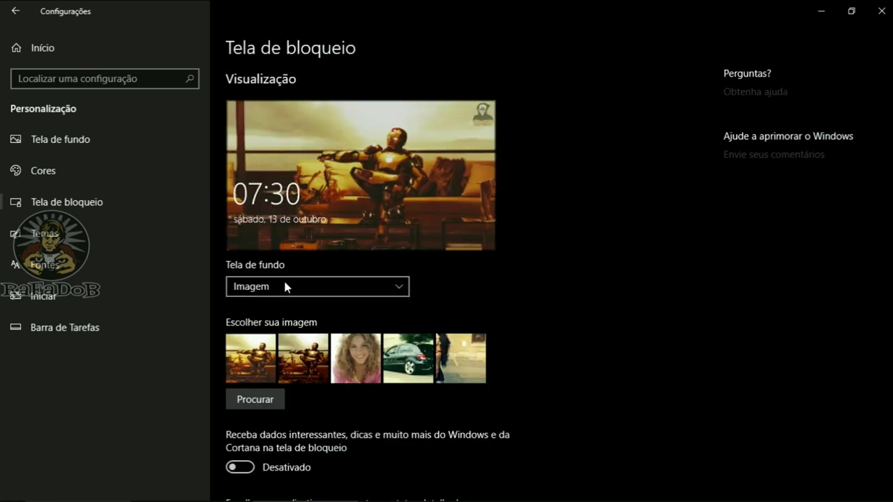
Step: Change the Tela de bloqueio background from an image to a slide show and review the remaining lock screen options
click(284, 285)
click(280, 286)
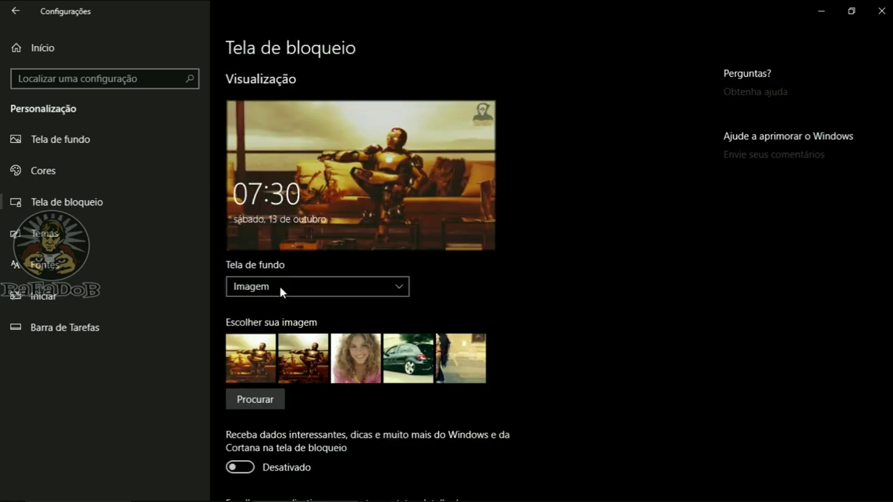
key(Down)
scroll(381, 325, down, 3)
scroll(337, 328, down, 3)
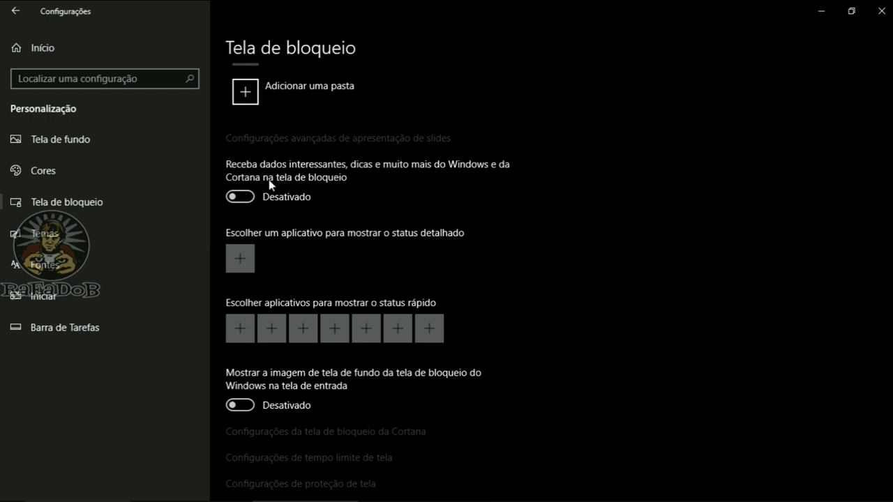
scroll(239, 251, down, 1)
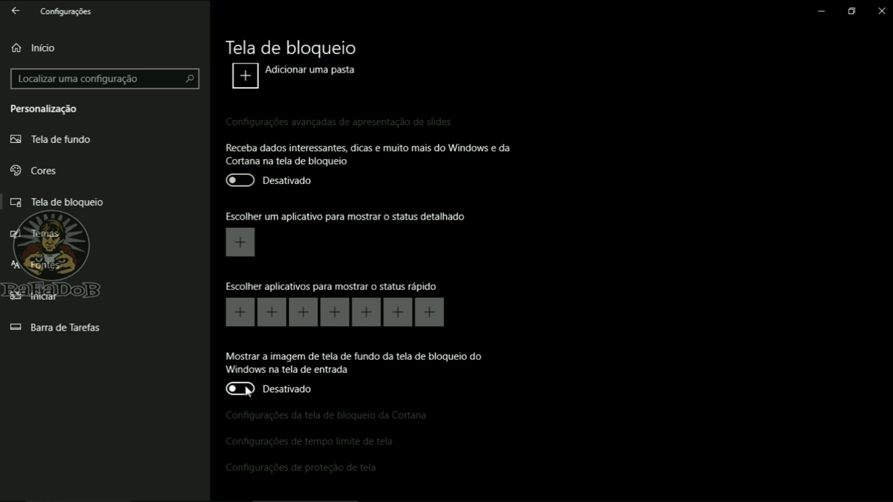
Step: Look over the Tela de bloqueio options, then open the Temas page and review the current theme and available themes
scroll(359, 265, up, 5)
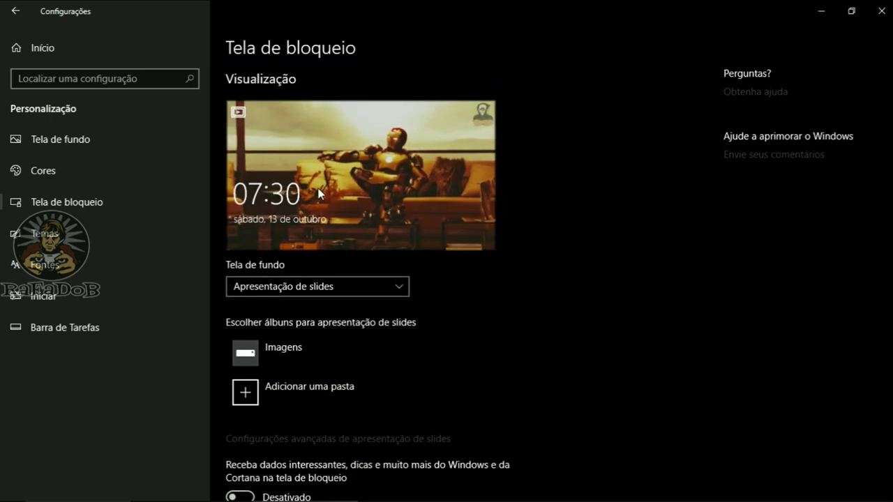
scroll(387, 167, down, 5)
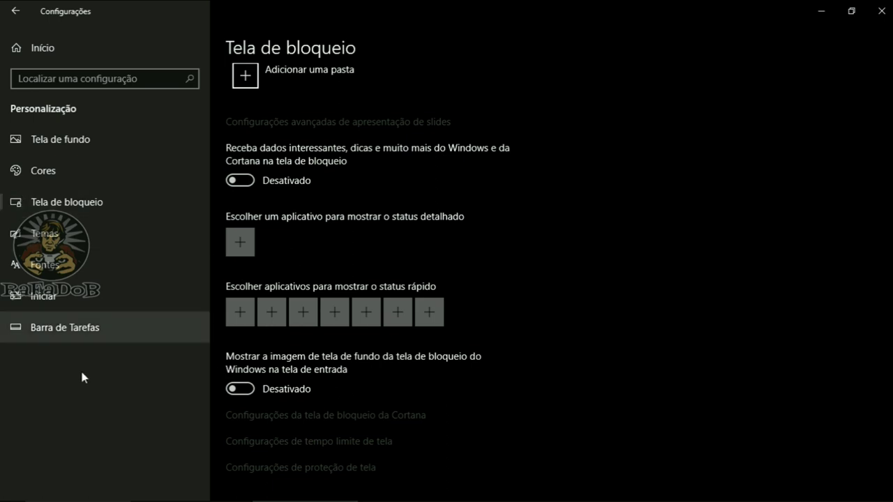
click(87, 233)
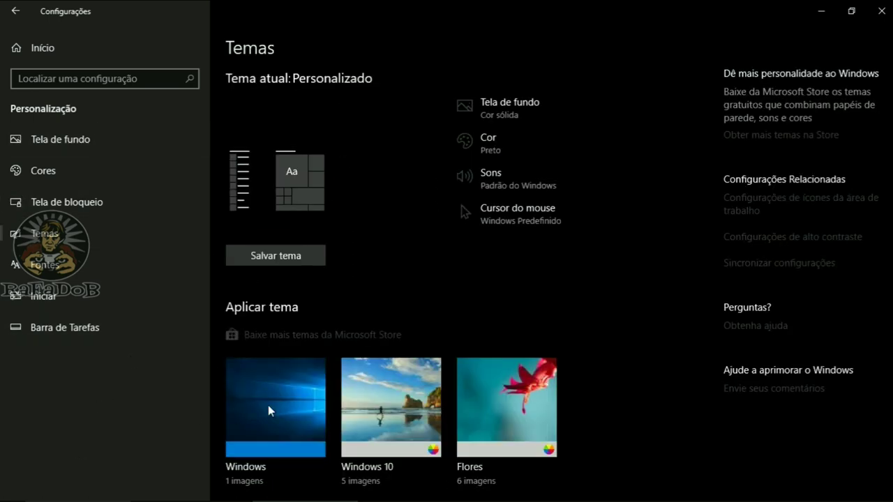
scroll(264, 362, down, 1)
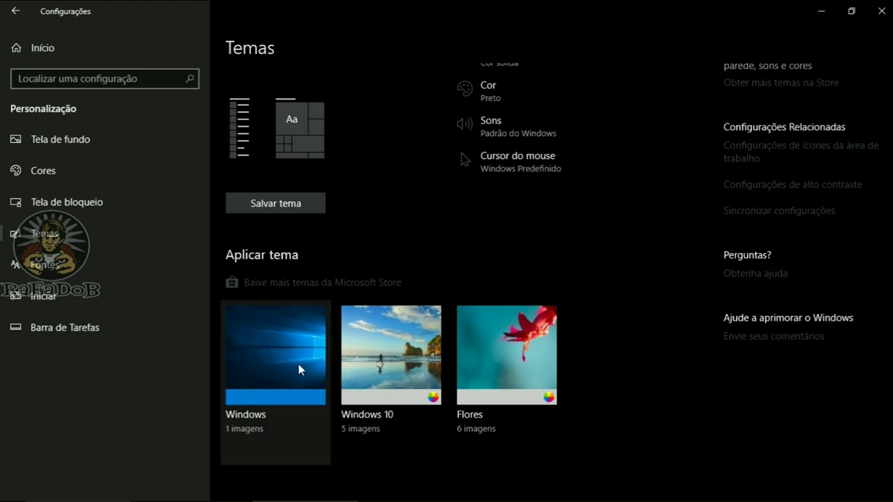
scroll(297, 191, up, 1)
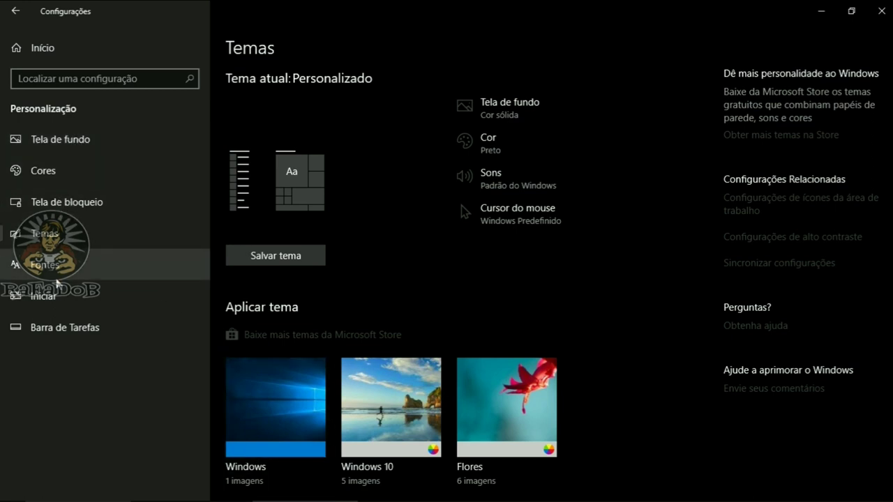
scroll(58, 283, down, 1)
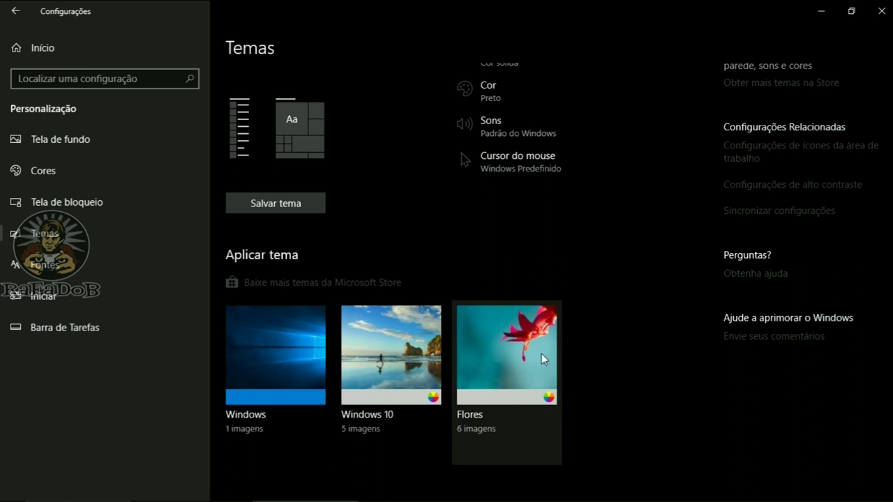
Step: On the Iniciar page, turn on Mostrar mais blocos em Iniciar, check the Start menu tiles, and turn the option off again
click(43, 296)
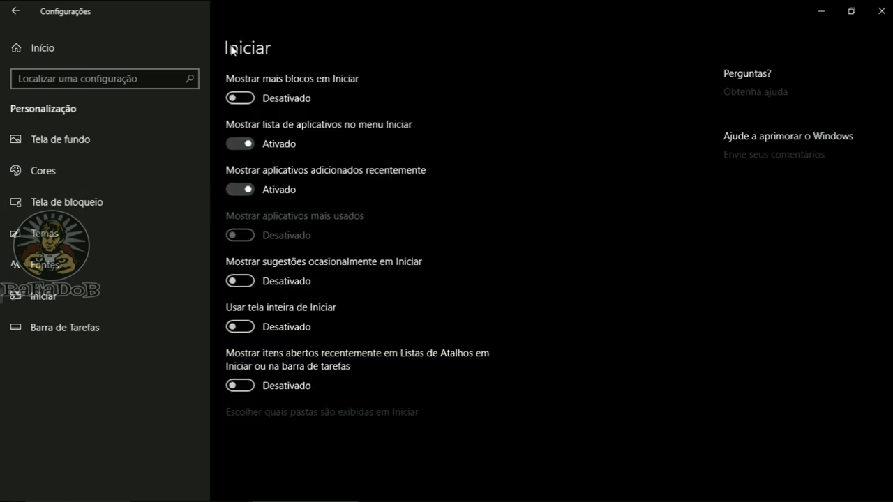
click(244, 99)
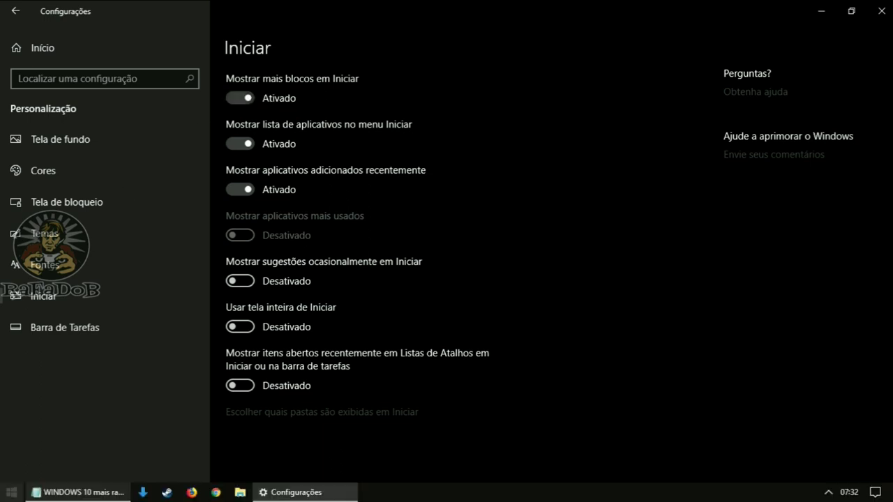
click(11, 492)
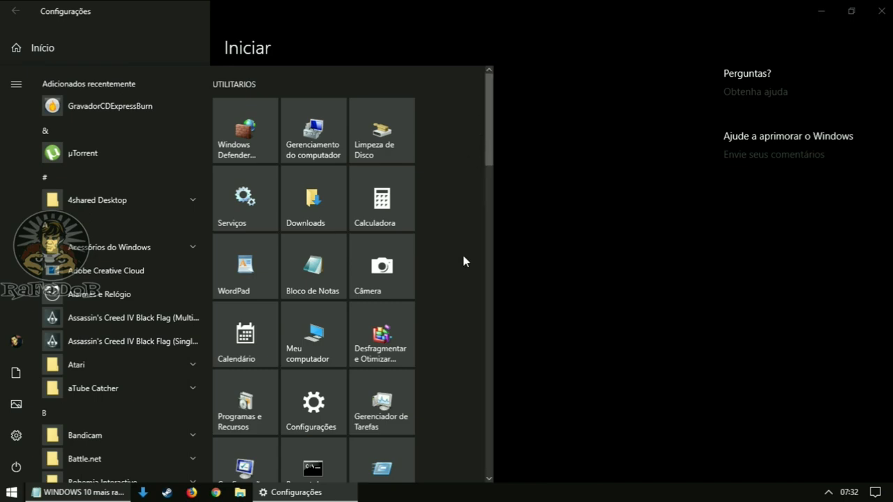
scroll(467, 451, down, 10)
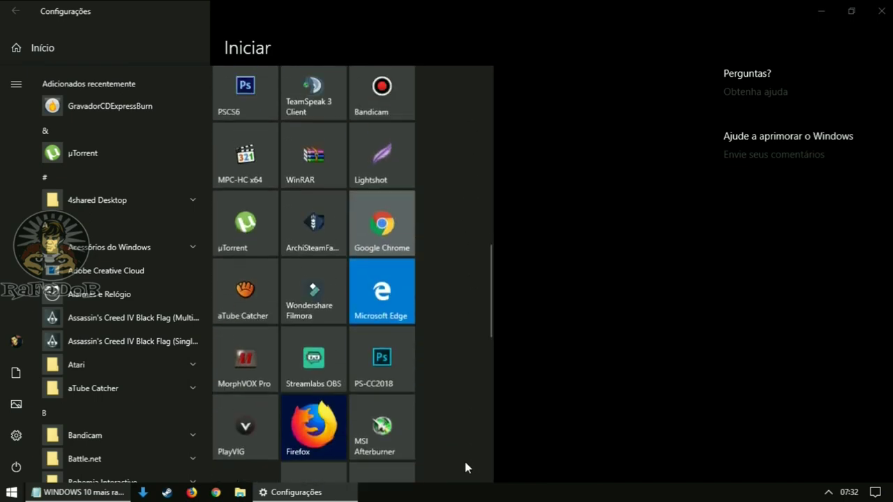
scroll(463, 459, up, 8)
click(603, 163)
click(240, 97)
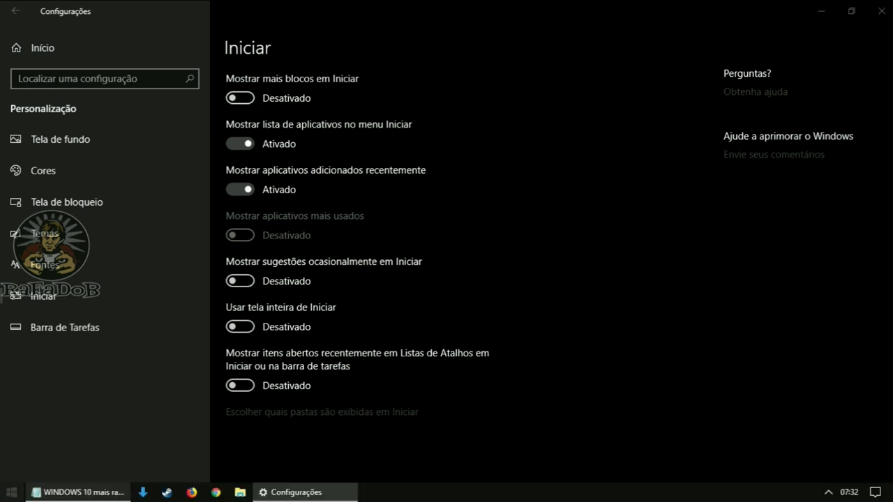
Step: Open the Start menu and look through its pinned tiles, then close it
click(11, 492)
scroll(360, 203, down, 5)
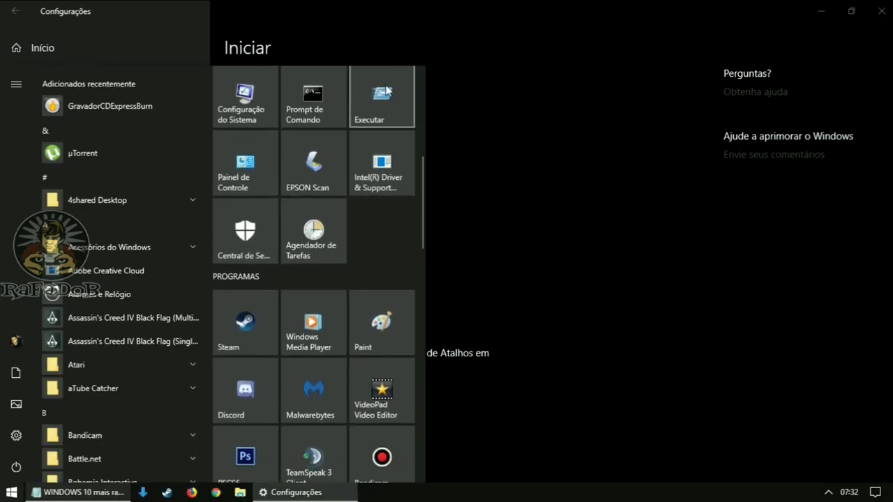
scroll(333, 314, down, 3)
scroll(343, 452, down, 3)
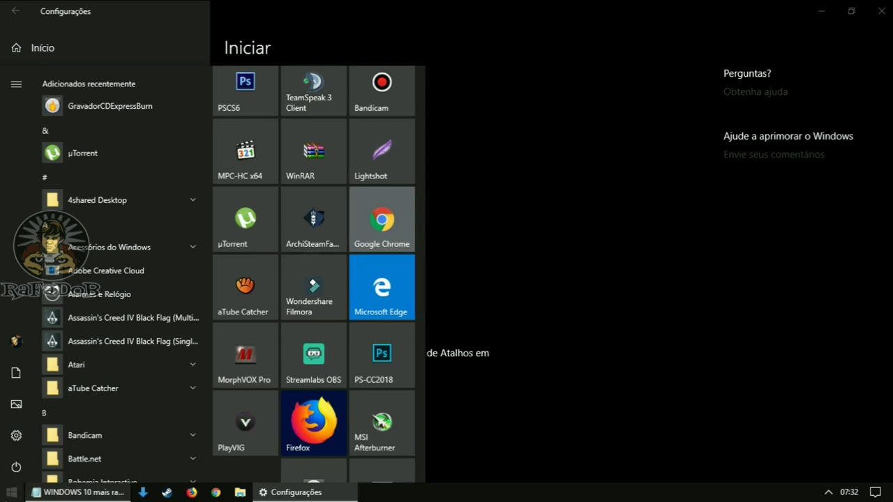
click(8, 494)
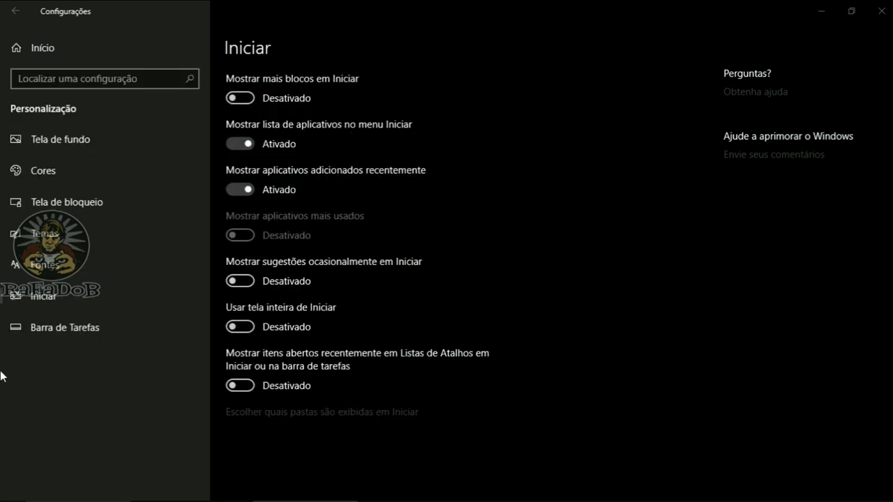
click(8, 494)
click(548, 206)
click(9, 494)
key(super)
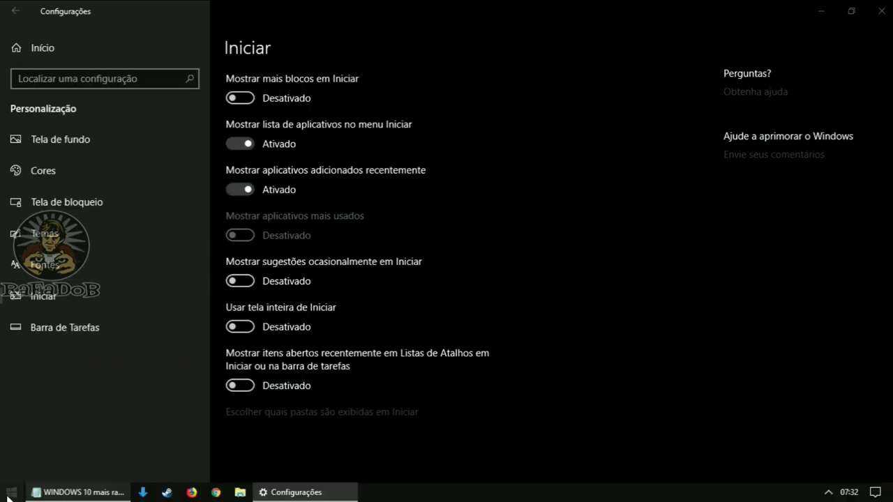
Step: View the available actions for GravadorCDExpressBurn in the Start menu's recently added apps, then dismiss the menu
click(11, 492)
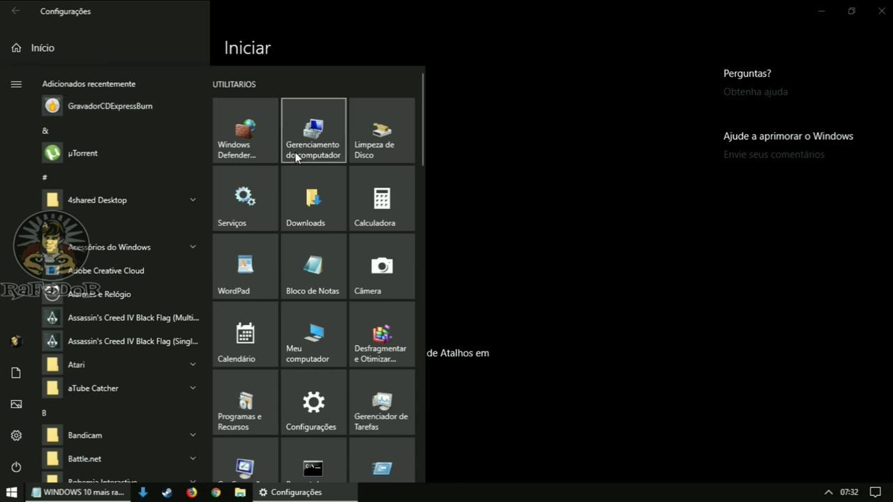
click(97, 105)
right_click(97, 104)
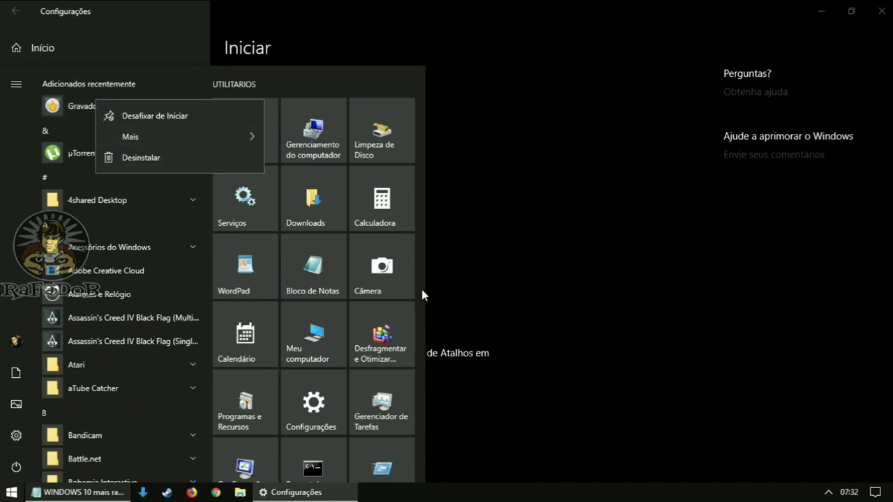
scroll(422, 295, down, 5)
click(669, 309)
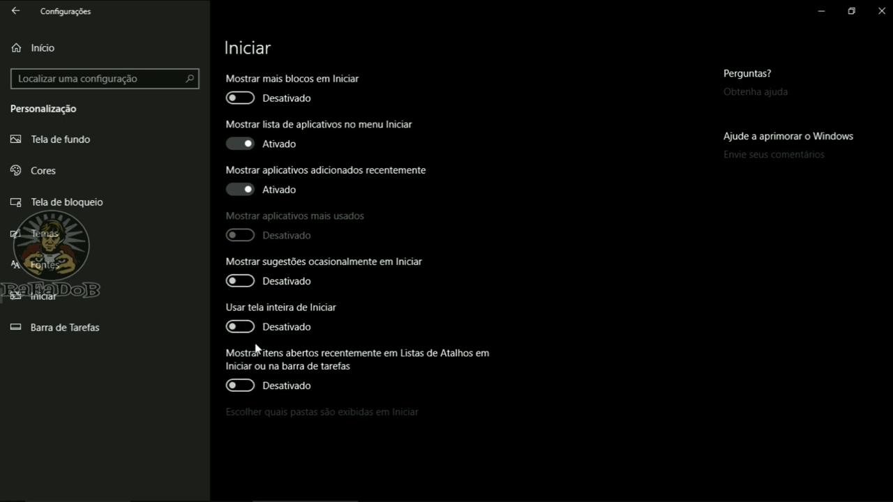
Step: Open the Aplicativos settings and browse the installed programs on the Aplicativos e recursos page
click(16, 13)
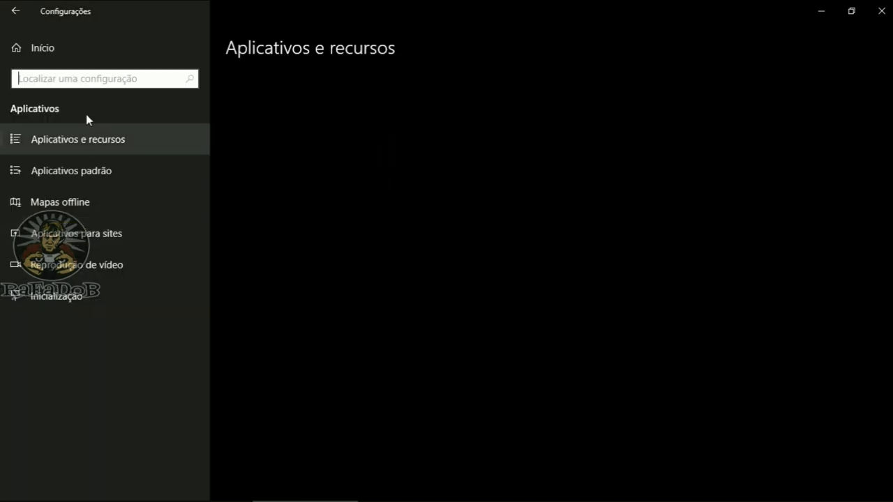
click(86, 136)
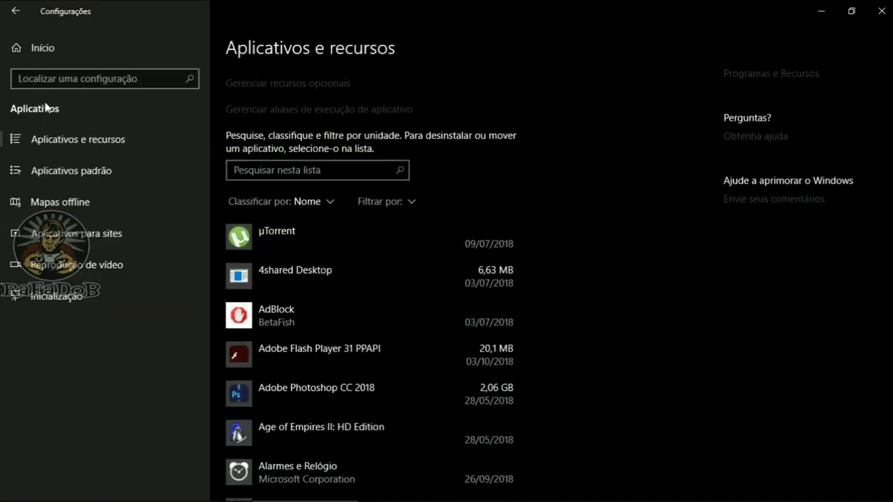
scroll(335, 198, down, 2)
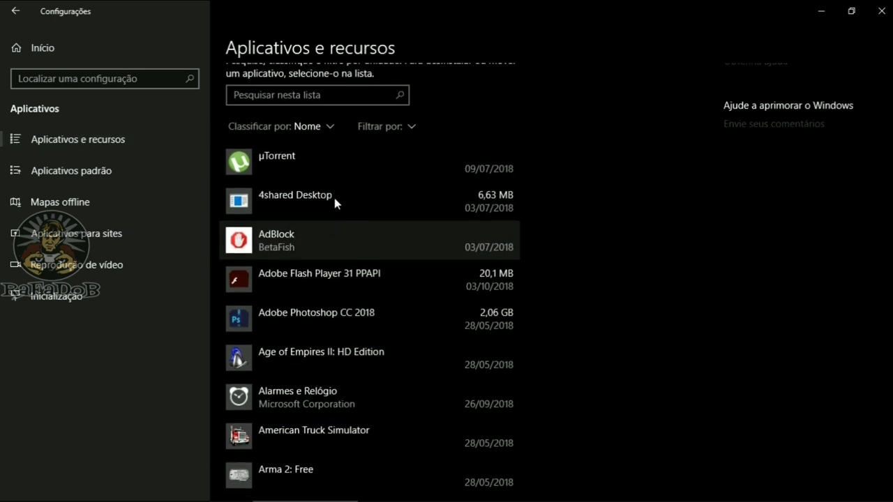
scroll(331, 228, down, 1)
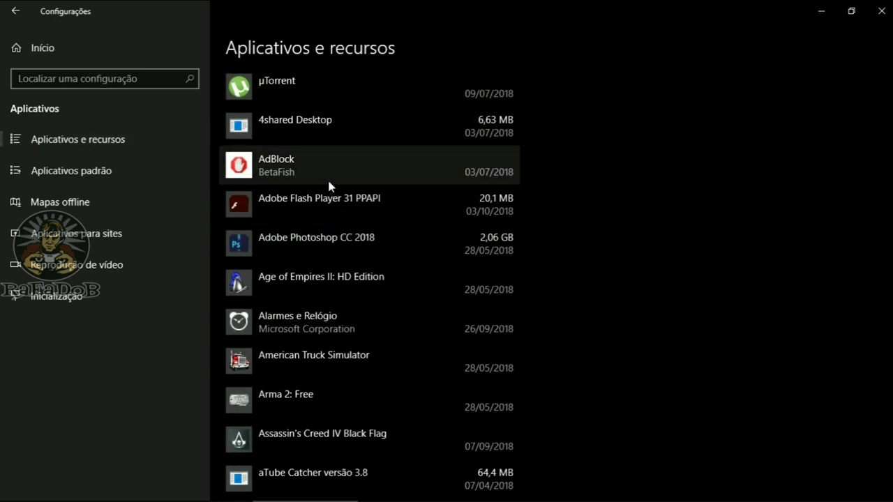
scroll(328, 229, down, 5)
Step: Examine the uninstall options for Calculadora and Dead Maze in the installed apps list
click(316, 220)
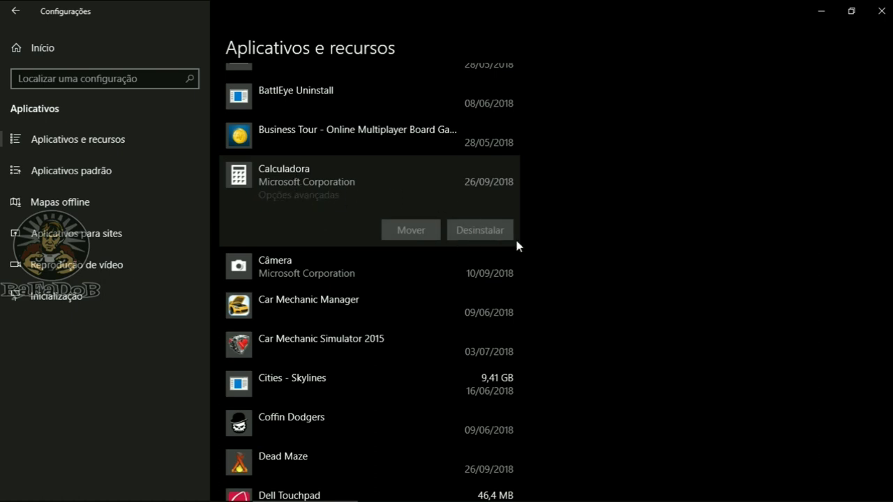
scroll(574, 272, down, 3)
scroll(309, 234, down, 1)
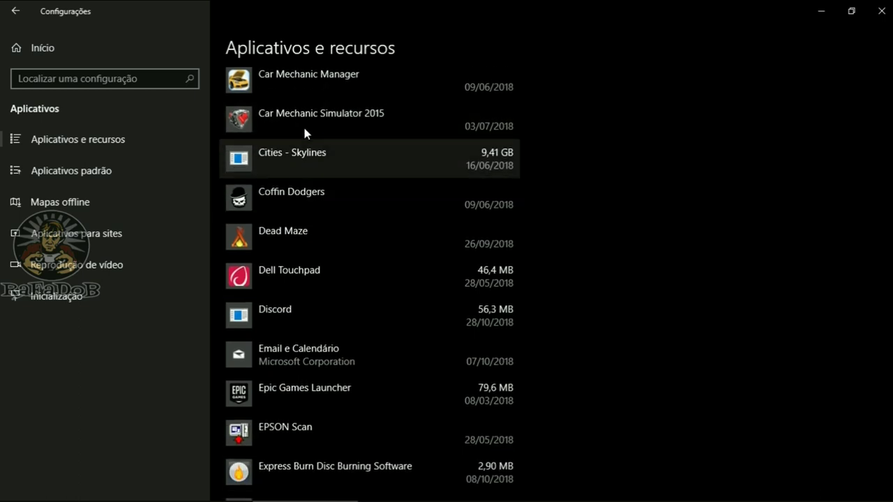
scroll(293, 243, down, 1)
click(299, 166)
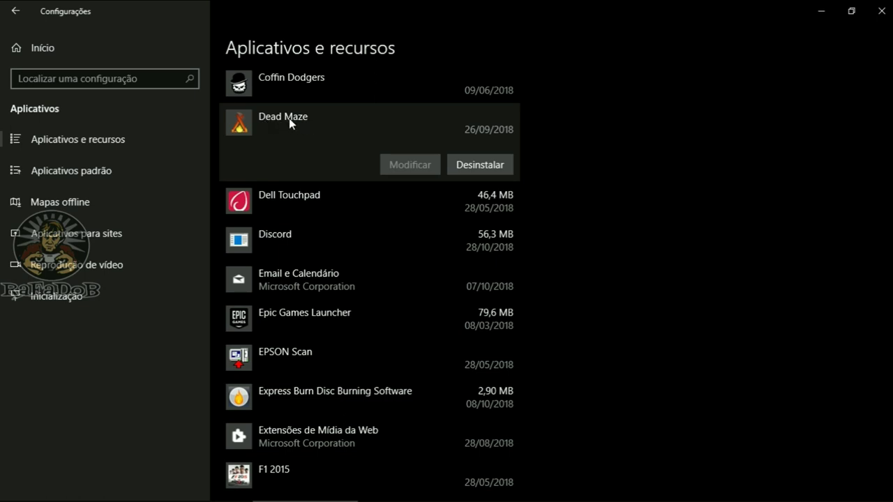
scroll(261, 189, down, 1)
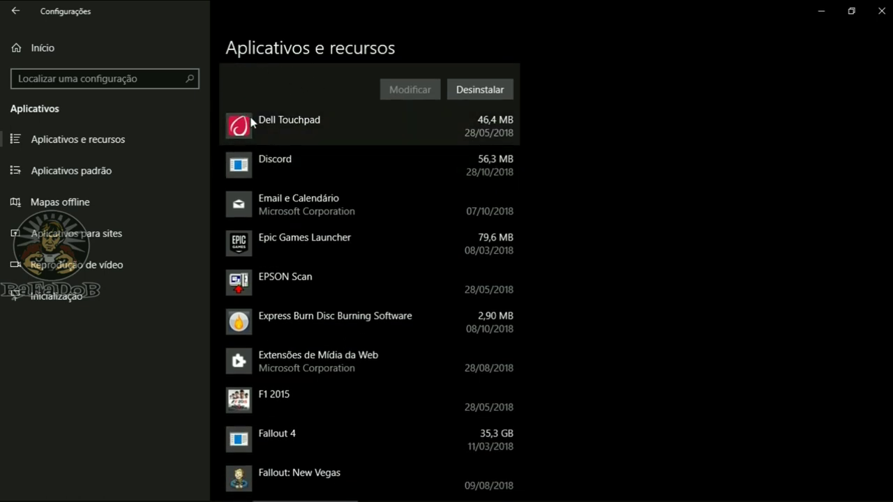
scroll(255, 121, up, 1)
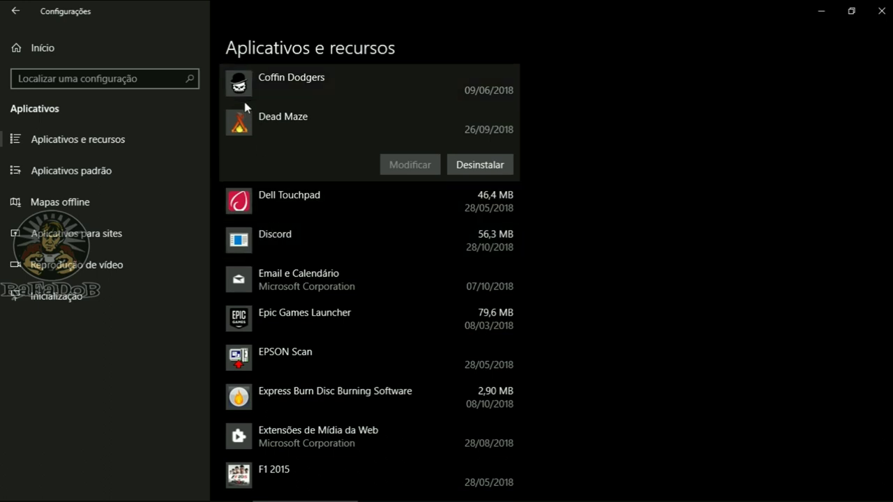
Step: Open the Aplicativos padrão page and review the default app assigned to each category
click(61, 173)
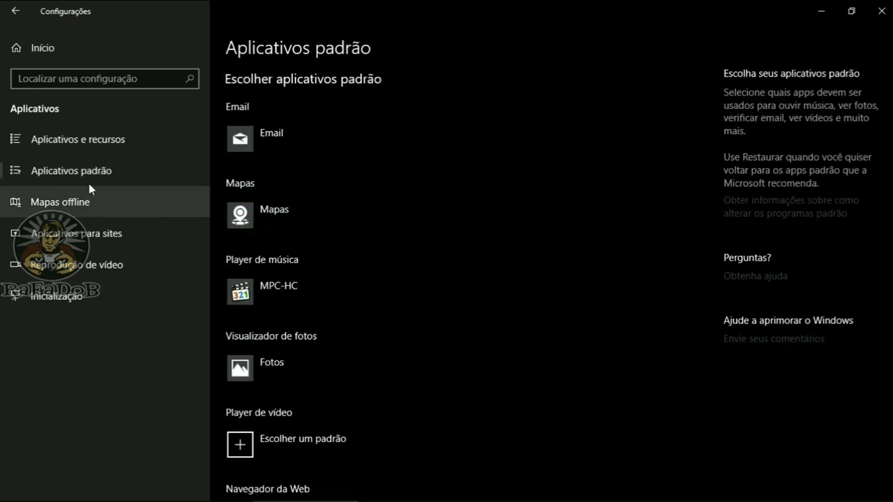
scroll(302, 155, down, 3)
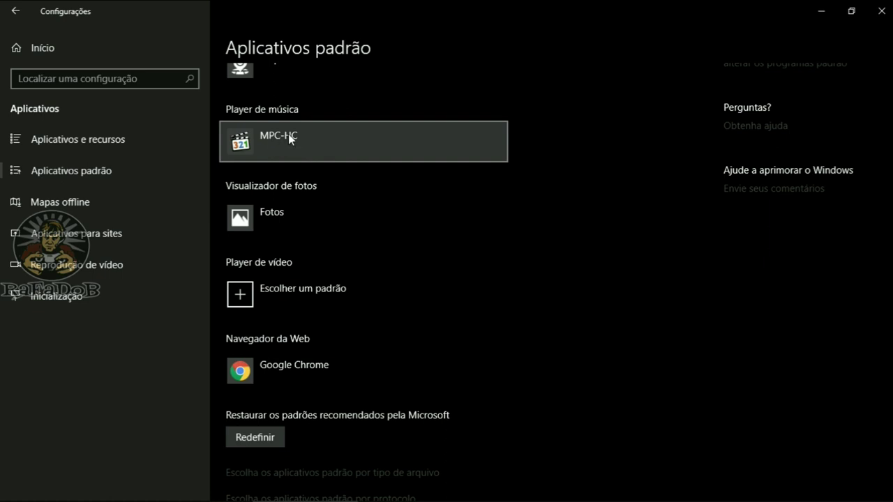
scroll(286, 140, up, 1)
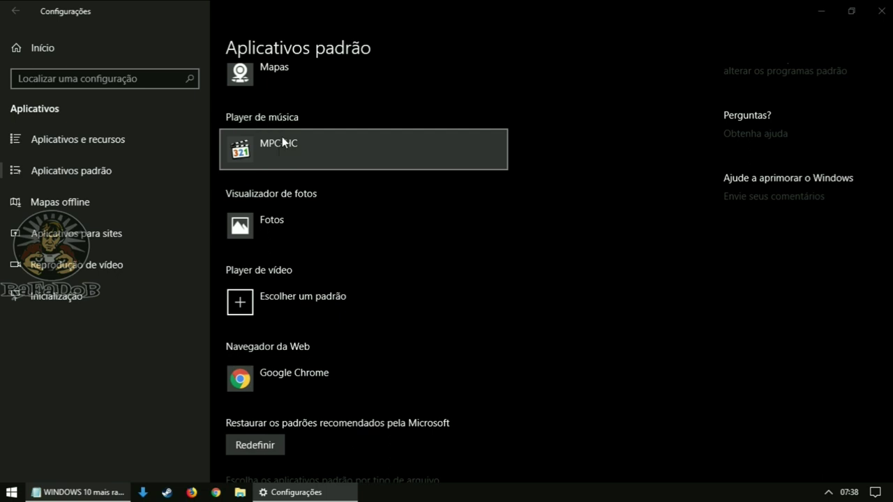
Step: Open the Inicialização page and review which apps are allowed to start at logon
click(60, 298)
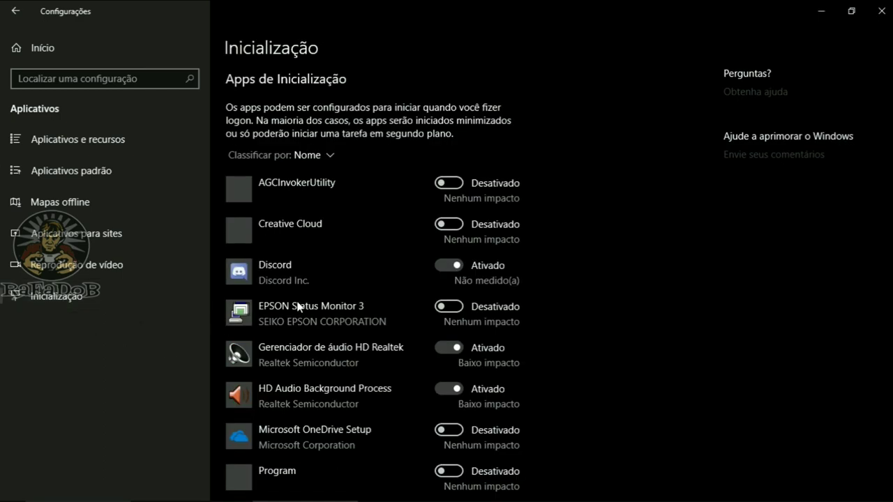
scroll(563, 216, down, 2)
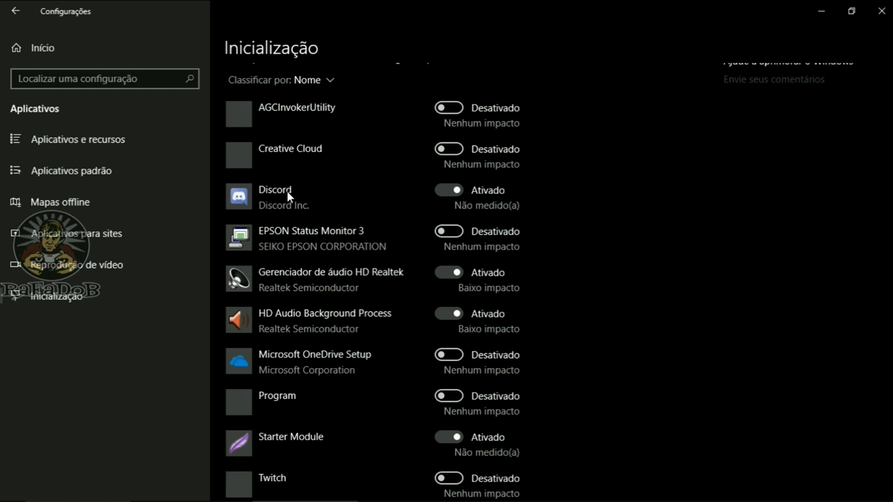
scroll(287, 196, down, 1)
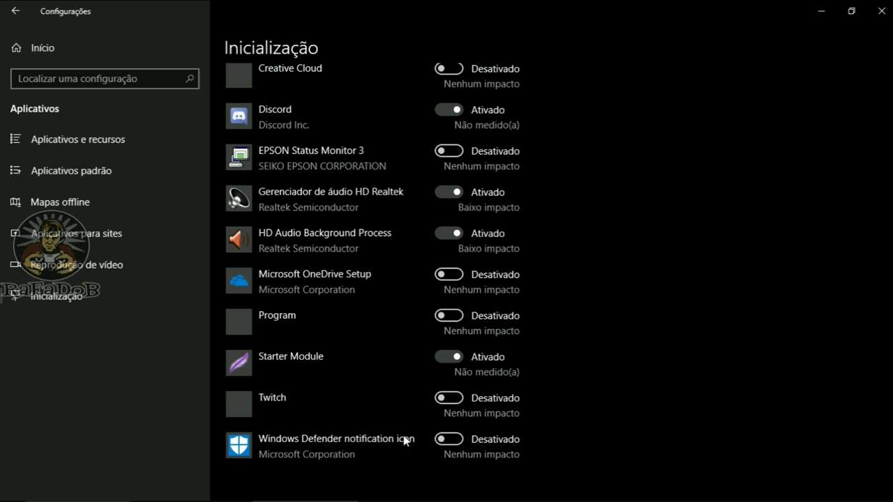
click(448, 439)
scroll(418, 210, down, 5)
scroll(530, 293, down, 5)
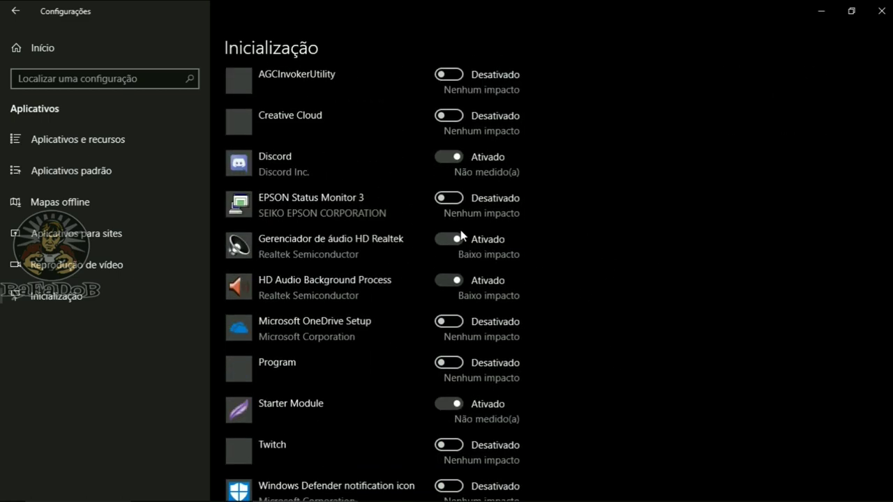
scroll(297, 230, down, 5)
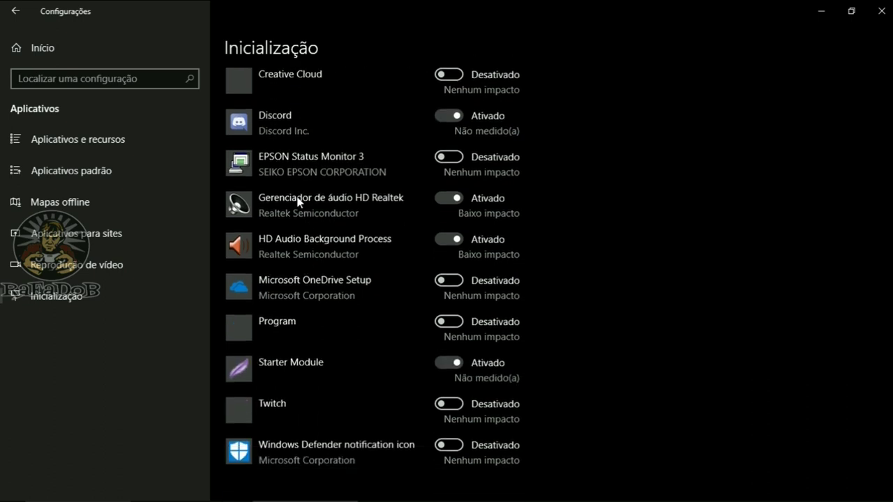
Step: Check the rest of the startup apps list and open the Sincronizar configurações page in the Contas settings to review its sync option
scroll(279, 213, down, 3)
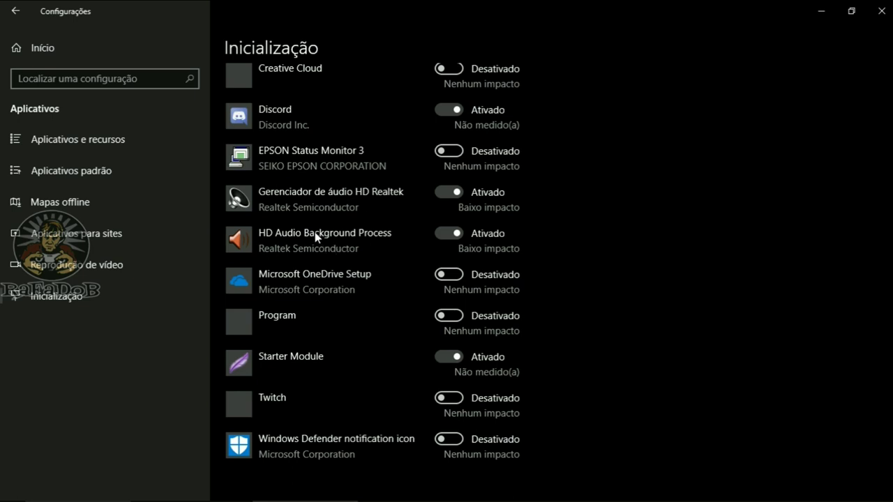
scroll(328, 265, up, 5)
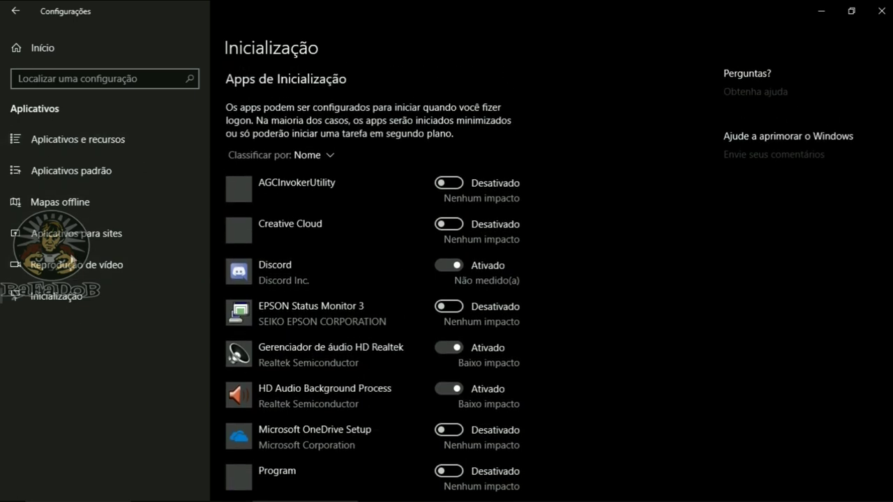
click(15, 11)
click(275, 223)
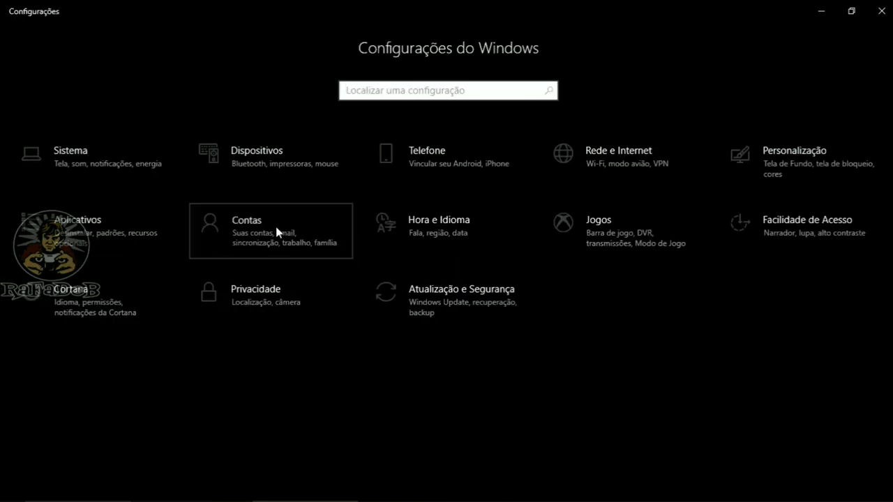
click(84, 265)
click(75, 300)
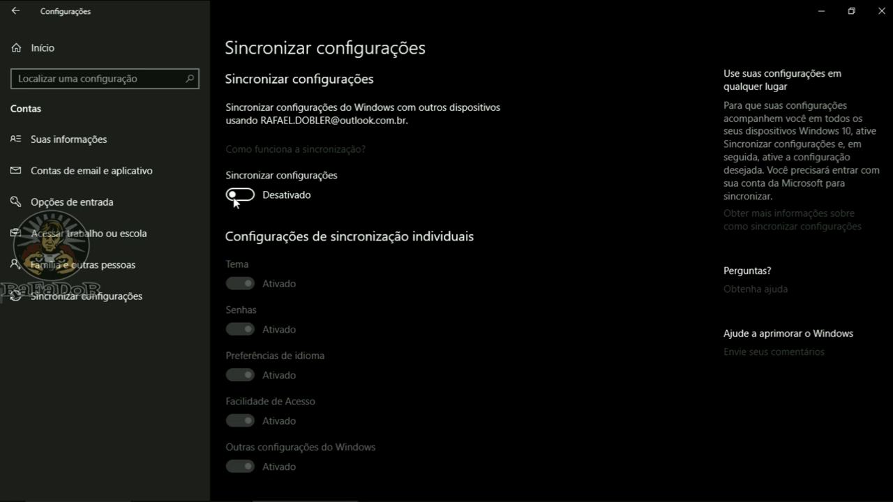
Step: Open the Hora e Idioma settings, check the Data e hora page and return to the settings home
click(43, 48)
click(434, 224)
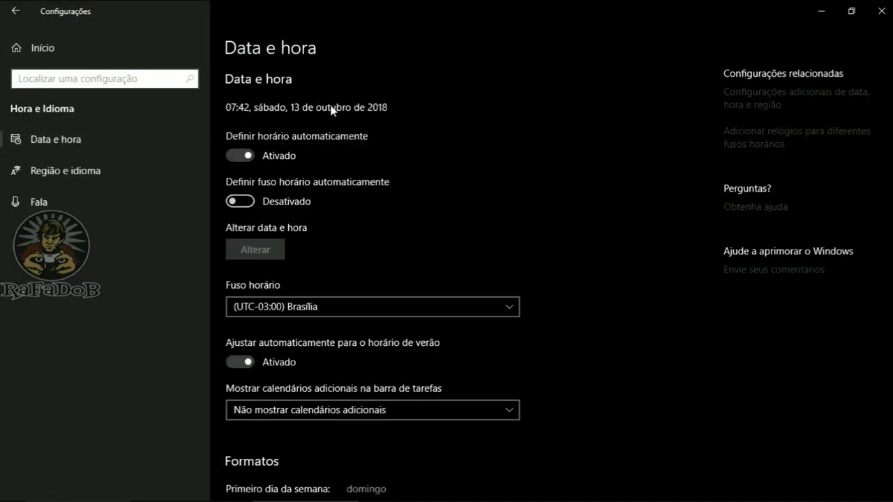
click(14, 11)
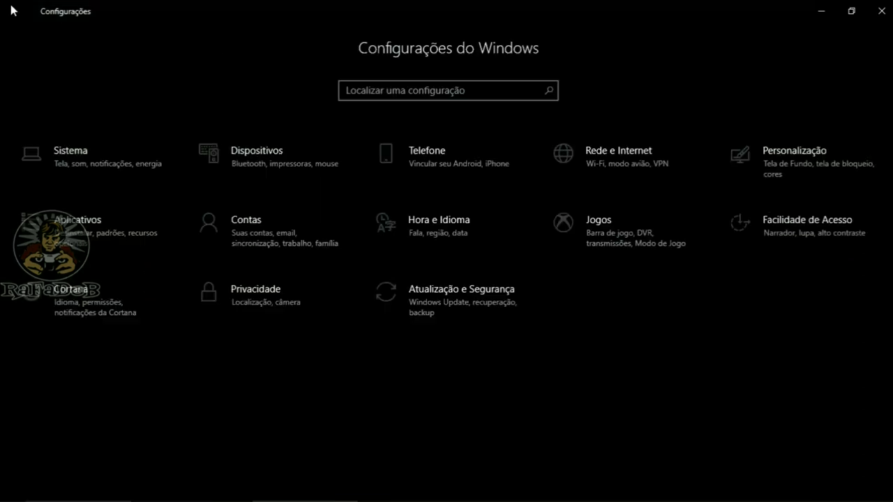
Step: Open the Jogos settings and review the recording option and keyboard shortcuts on the Barra de jogo page
click(609, 244)
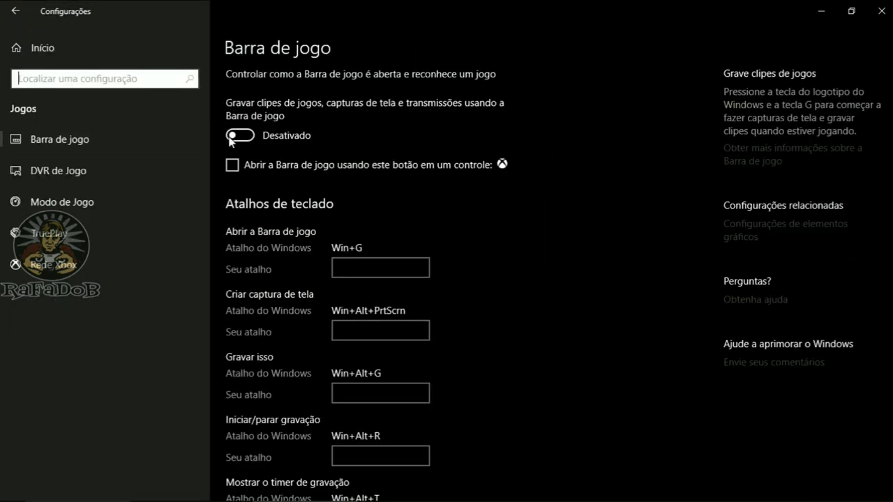
scroll(321, 181, down, 4)
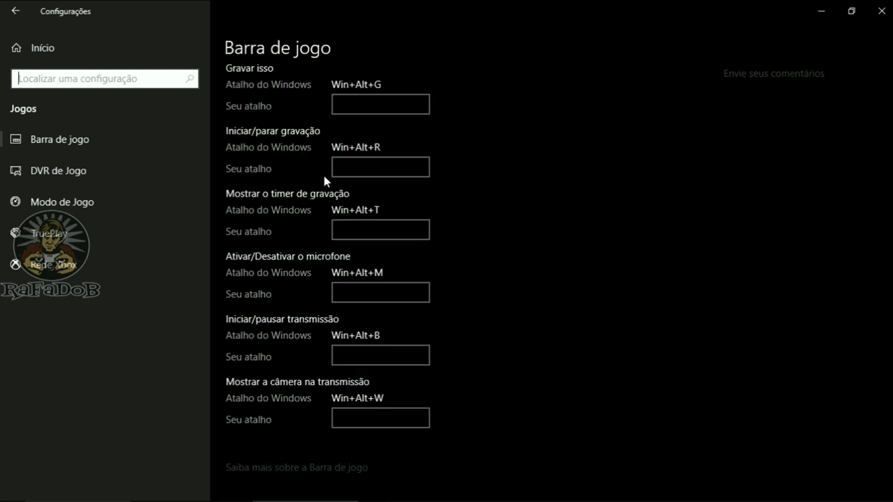
scroll(324, 176, up, 2)
scroll(324, 172, up, 2)
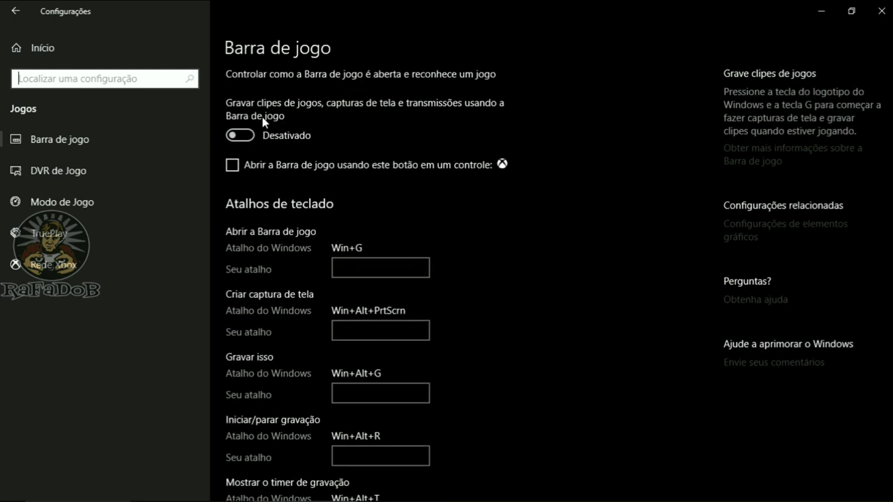
Step: Review the DVR de Jogo, Modo de Jogo, TruePlay and Rede Xbox pages of the Jogos settings
click(59, 170)
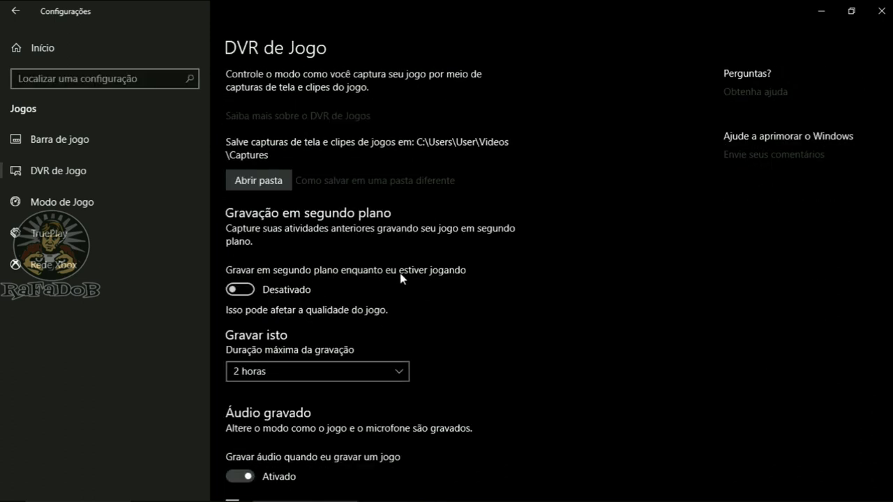
click(74, 204)
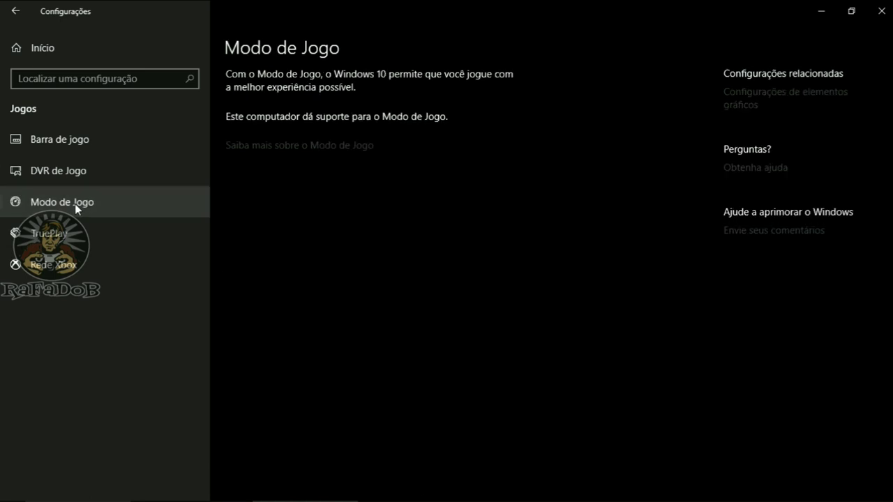
click(81, 244)
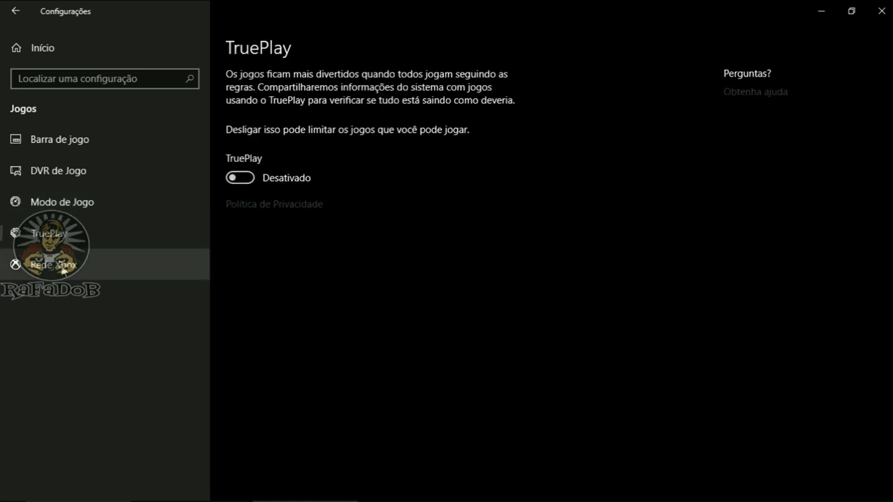
click(86, 255)
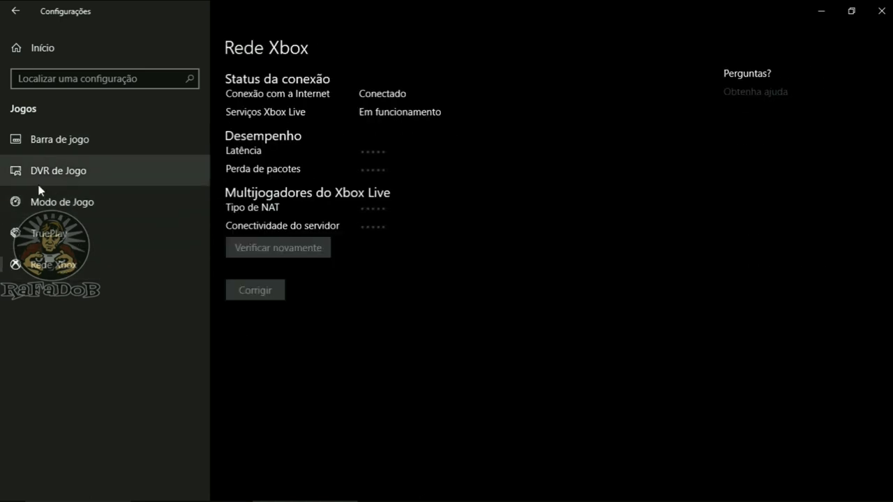
Step: Recheck the Barra de jogo page from its recording option to its last shortcut and return to the settings home
click(49, 151)
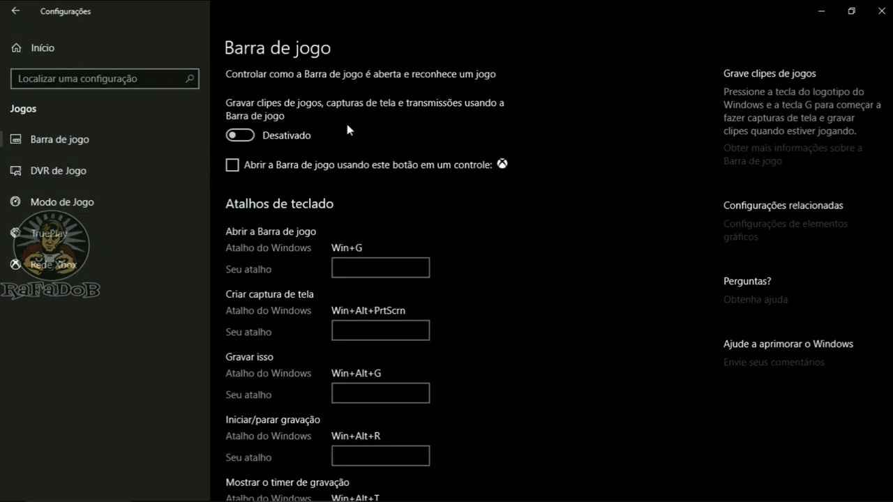
scroll(345, 333, down, 3)
scroll(325, 410, down, 3)
scroll(356, 219, up, 6)
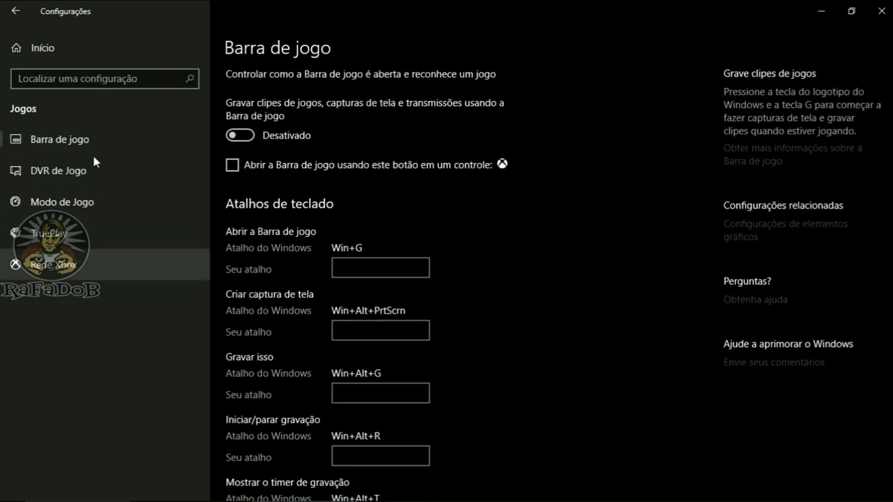
click(15, 8)
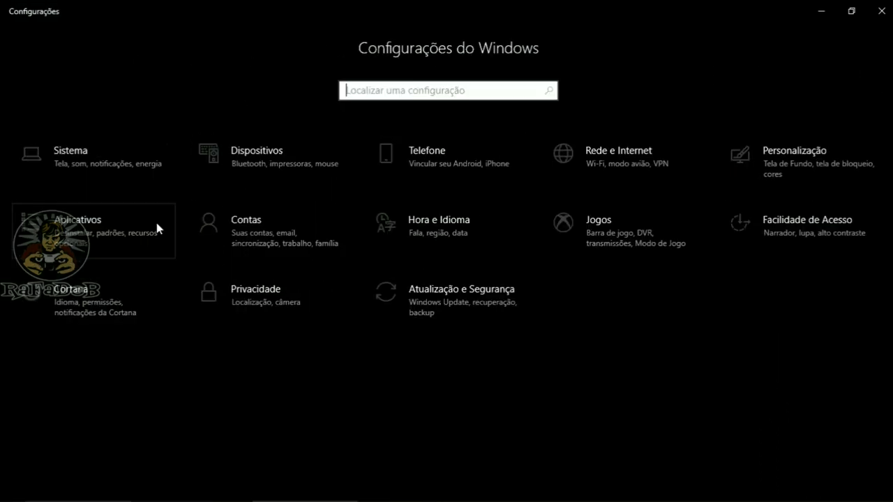
Step: Open the Facilidade de Acesso settings and review the brightness, animation, transparency and notification options on the Tela page
click(779, 236)
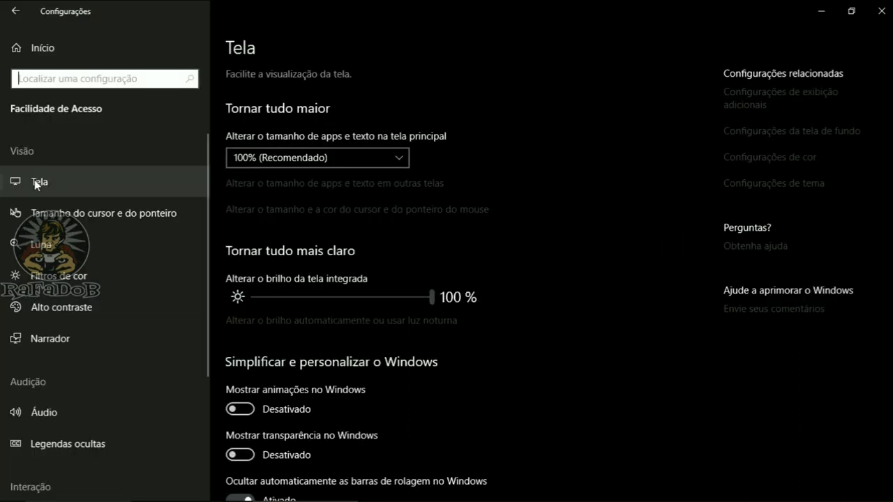
scroll(279, 311, down, 5)
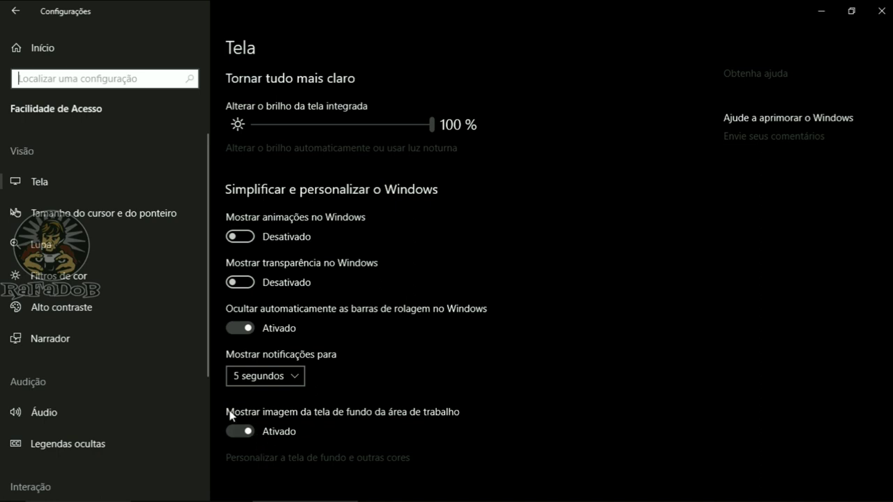
click(52, 179)
scroll(355, 162, up, 3)
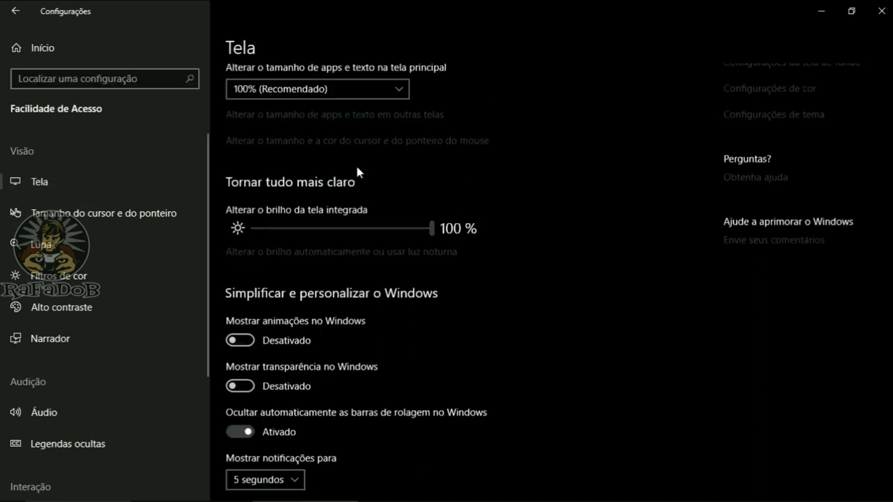
scroll(356, 171, up, 1)
scroll(319, 217, down, 2)
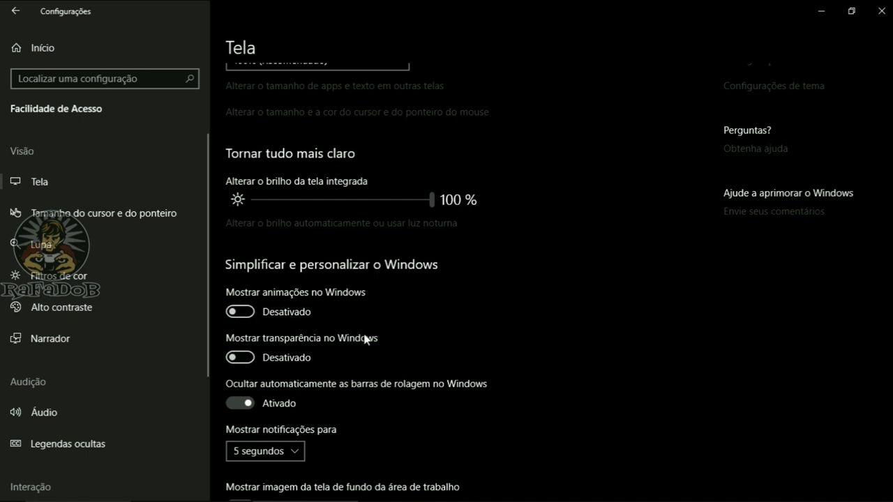
Step: Review the Tamanho do cursor e do ponteiro page and the Lupa page with its startup and display mode options
click(104, 213)
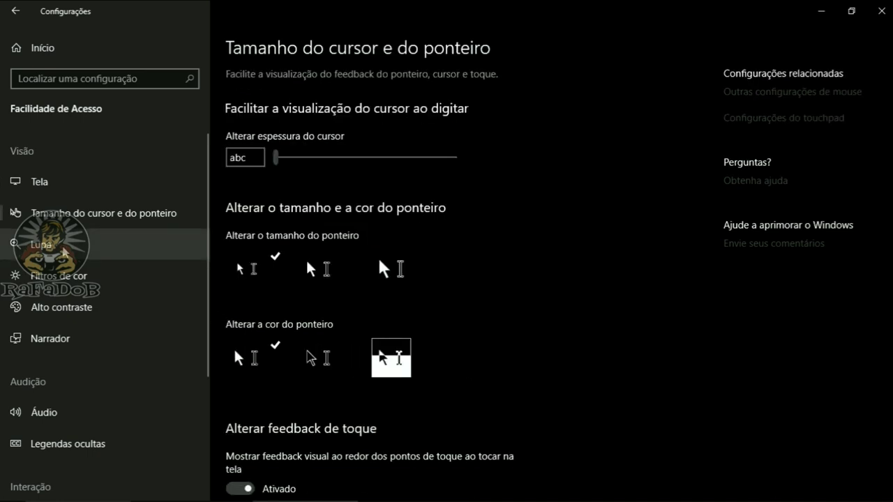
click(70, 244)
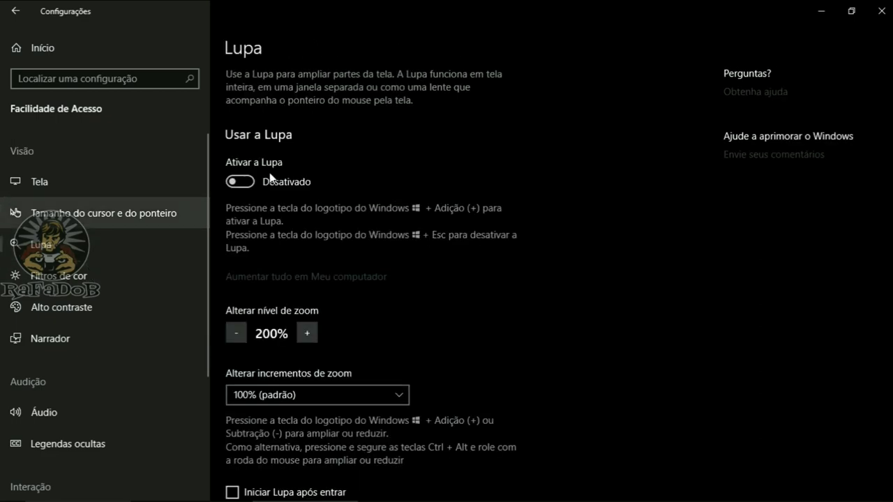
scroll(56, 198, down, 3)
scroll(312, 307, down, 5)
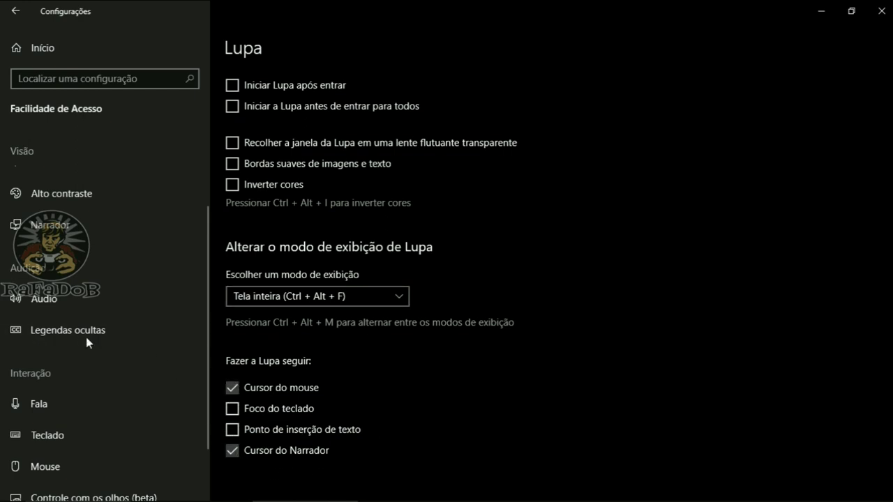
scroll(104, 328, up, 5)
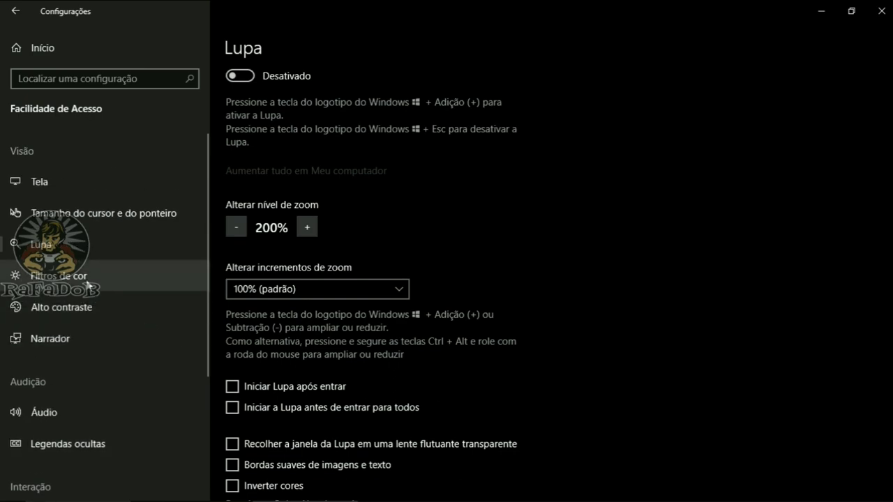
scroll(290, 320, down, 5)
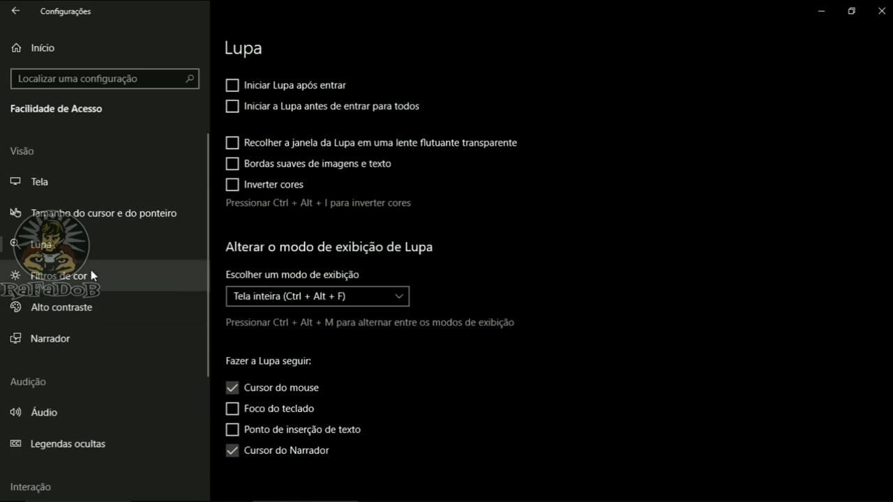
Step: Open the Alto contraste page, try out high contrast mode and turn it back off
click(111, 305)
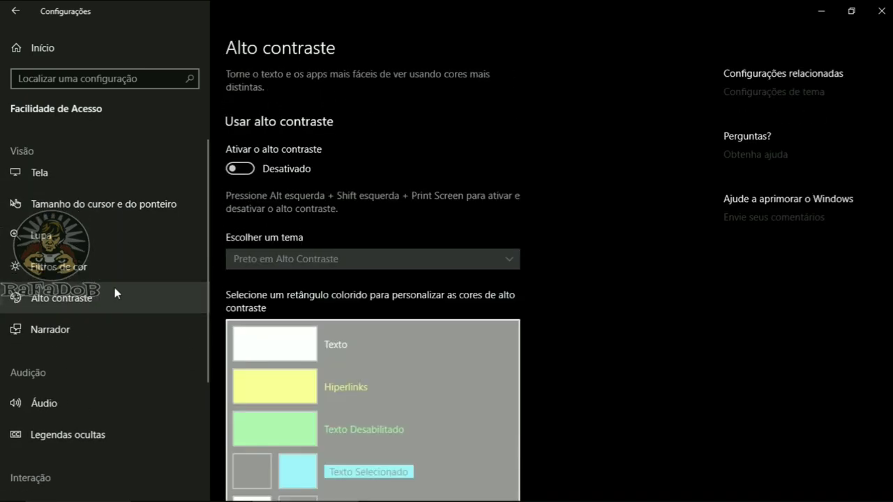
scroll(116, 262, down, 2)
scroll(116, 262, down, 2)
click(239, 169)
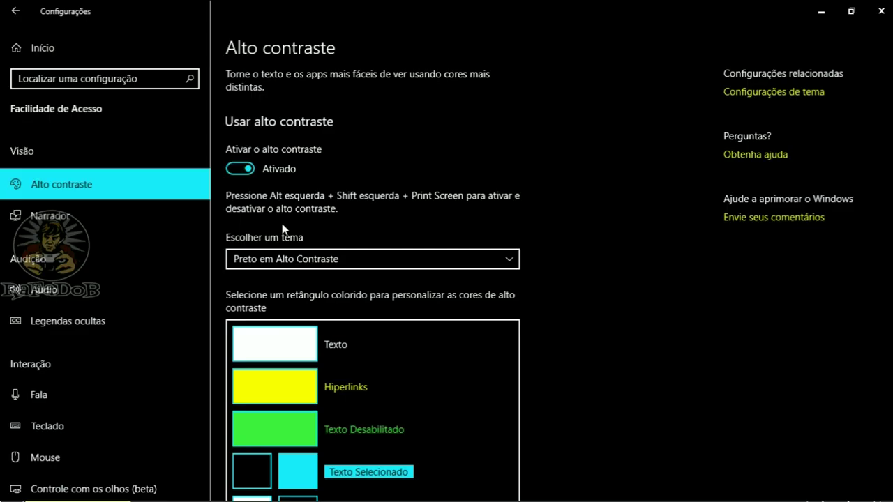
scroll(390, 255, down, 4)
scroll(394, 250, up, 4)
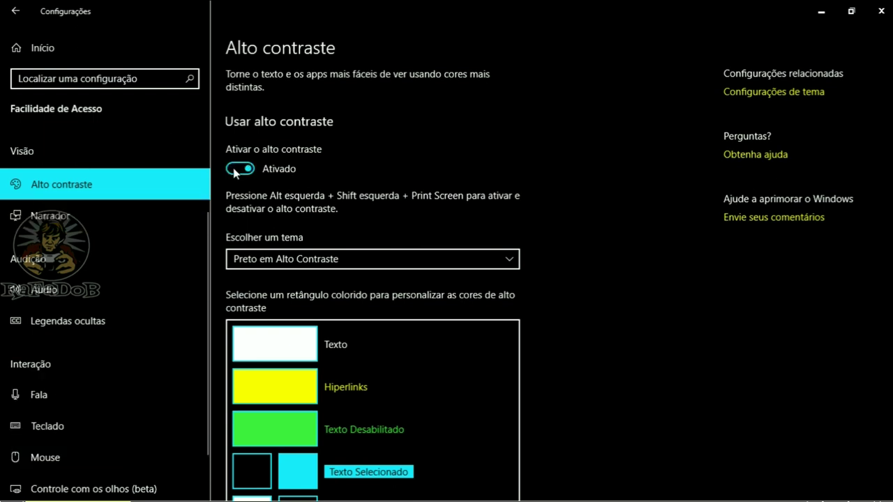
click(234, 172)
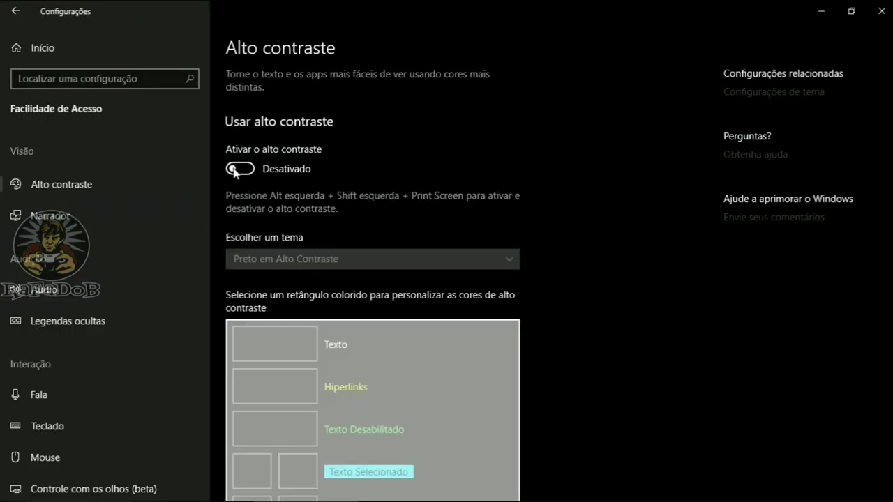
Step: Open the Fala page and check the Reconhecimento de Fala option
scroll(89, 350, down, 1)
click(89, 349)
scroll(350, 248, down, 3)
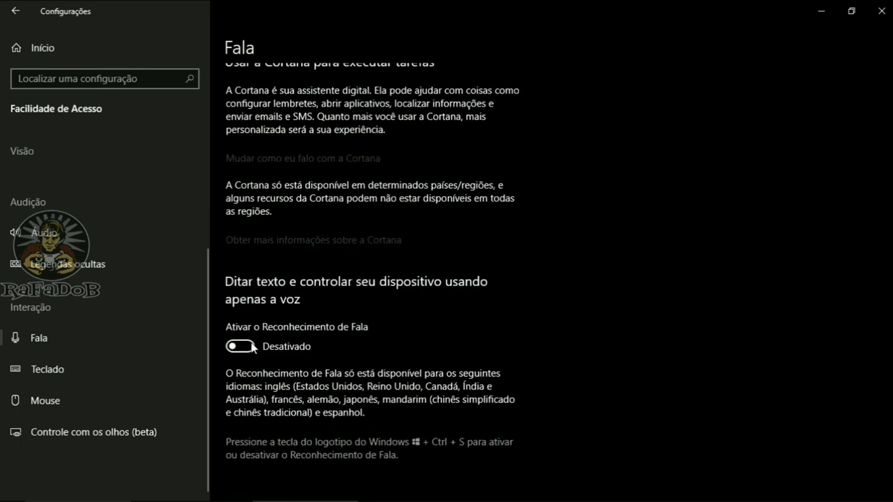
Step: Open the Teclado page and disable the option that lets the shortcut key start Teclas de Aderência
click(66, 369)
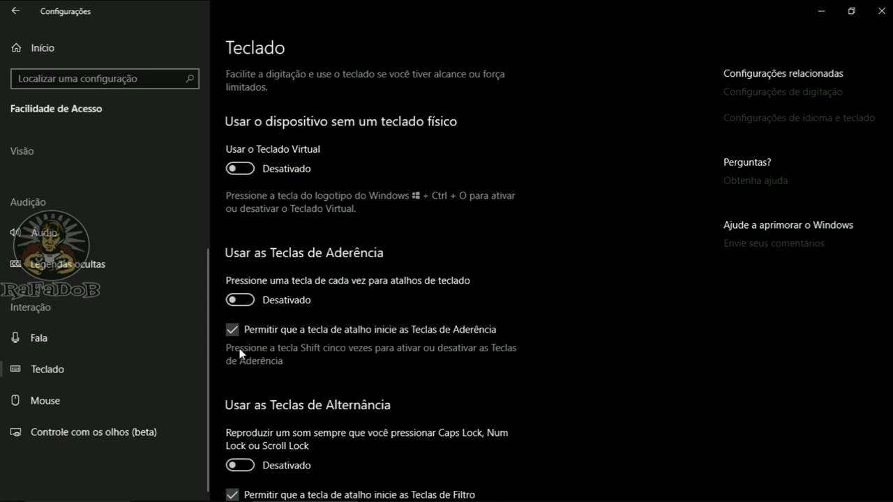
scroll(269, 314, down, 1)
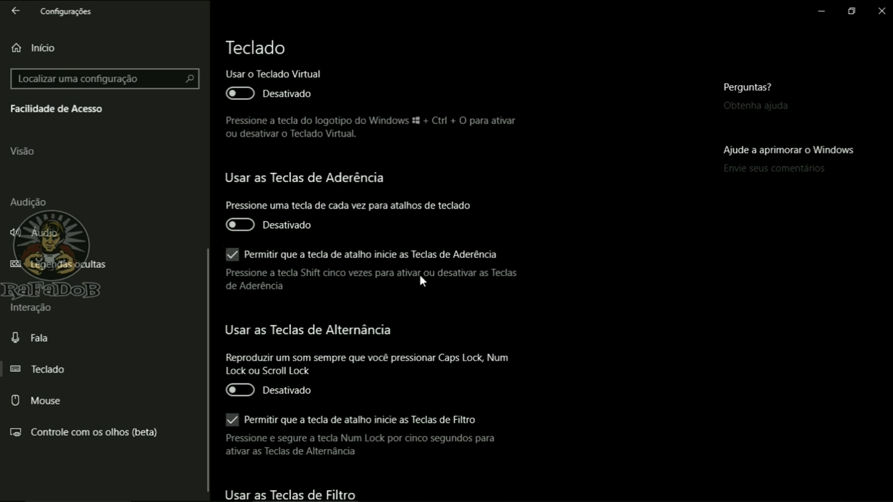
click(233, 255)
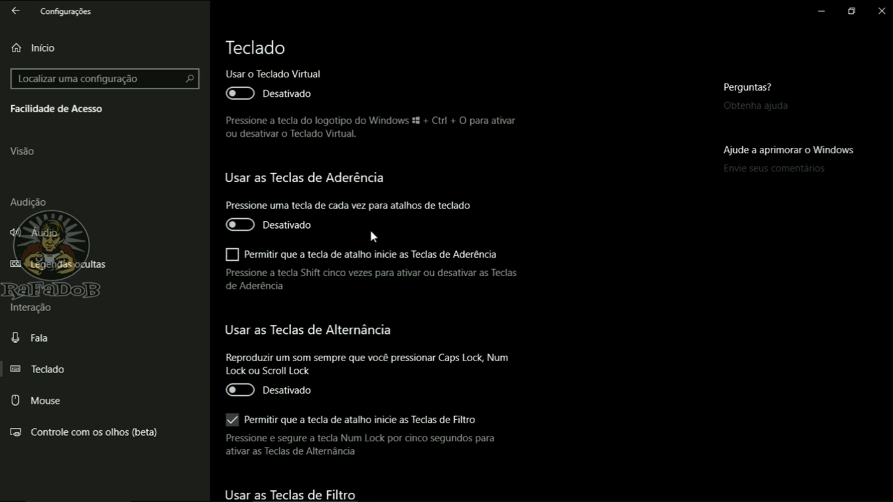
Step: Review the Teclas de Alternância, Teclas de Filtro and keyboard shortcut options on the Teclado page
scroll(383, 230, down, 3)
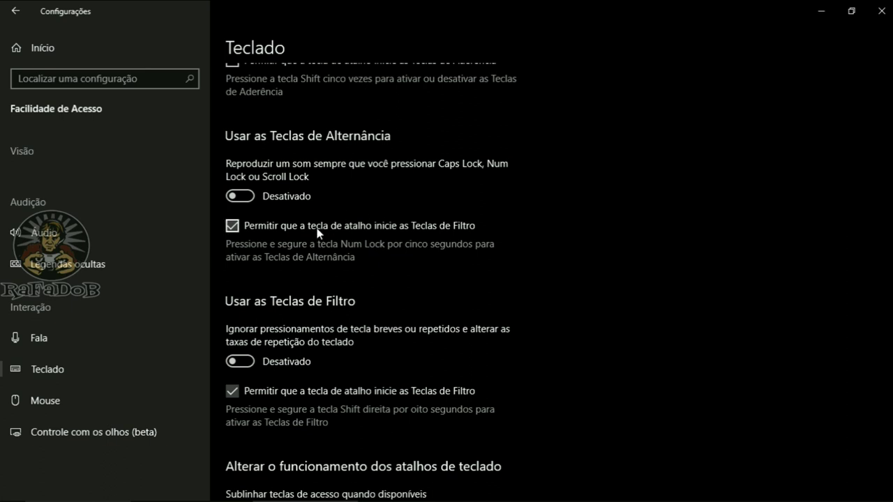
scroll(340, 242, up, 2)
scroll(307, 210, down, 3)
scroll(293, 272, down, 2)
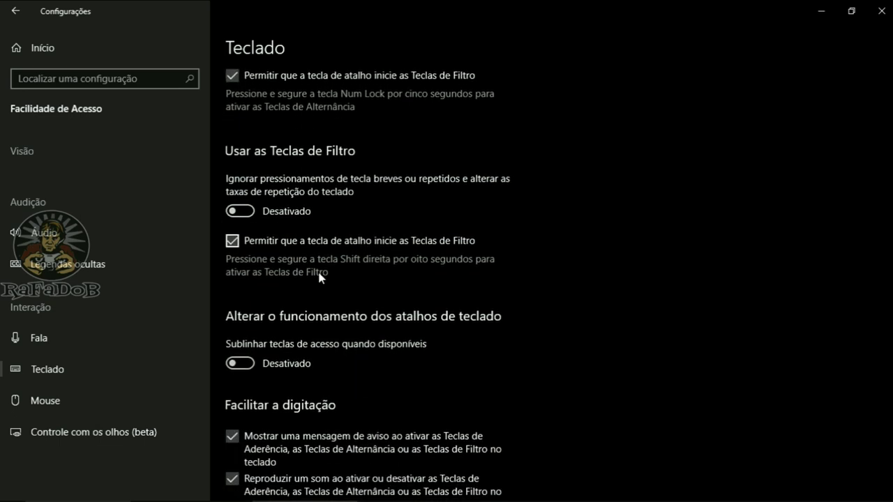
Step: Open the Cortana settings and check the Conversar com a Cortana and Permissões e Histórico pages
scroll(309, 279, down, 1)
key(alt+Left)
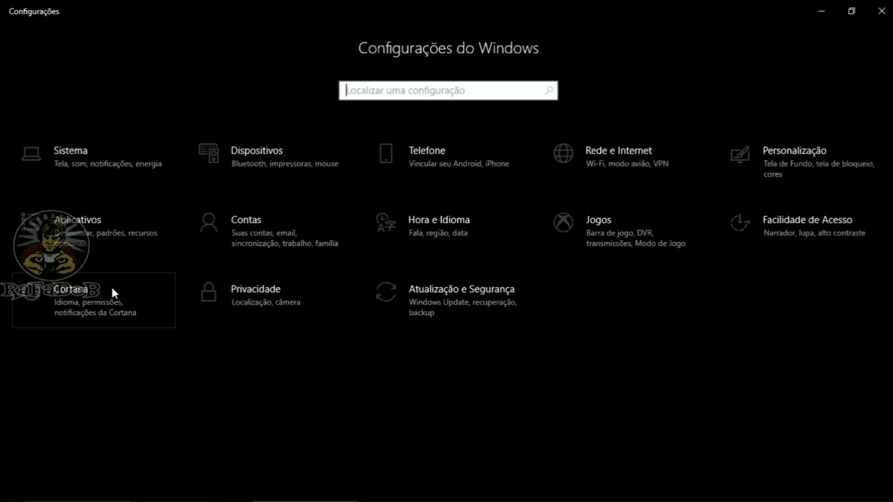
click(111, 288)
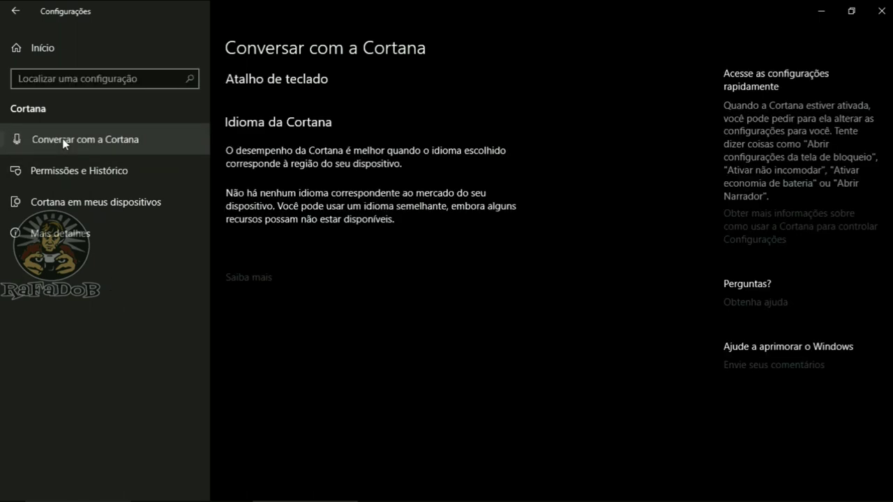
click(85, 186)
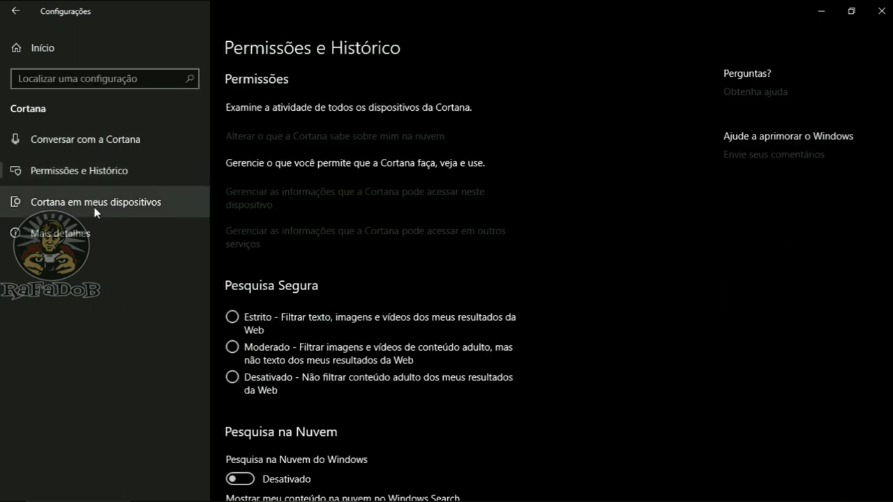
scroll(335, 325, down, 1)
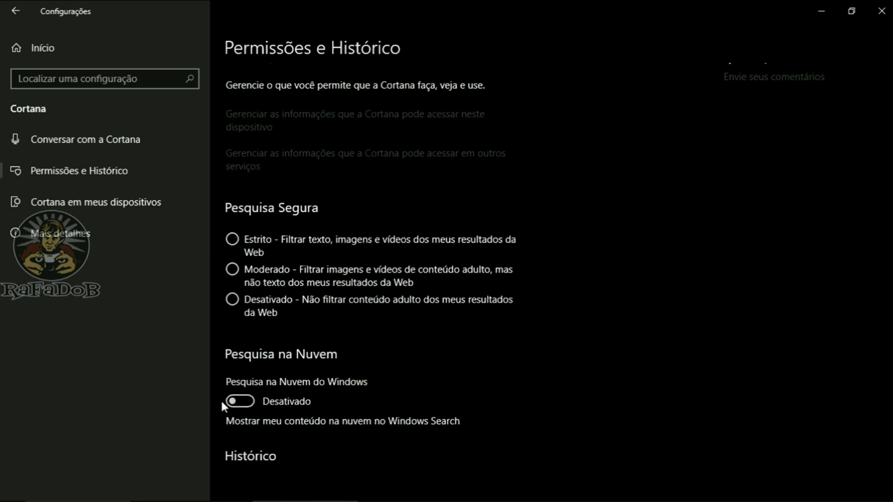
Step: Check the Cortana em meus dispositivos and Mais detalhes pages, and return to the Windows settings home
click(94, 206)
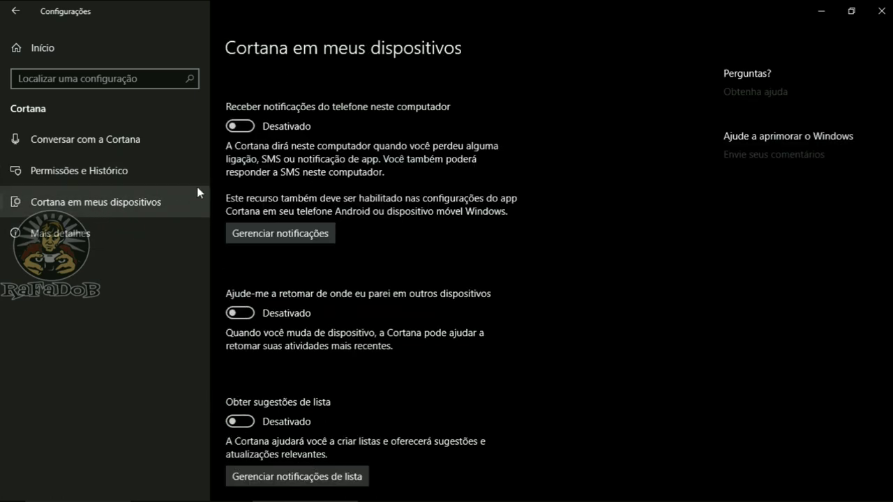
scroll(255, 233, down, 1)
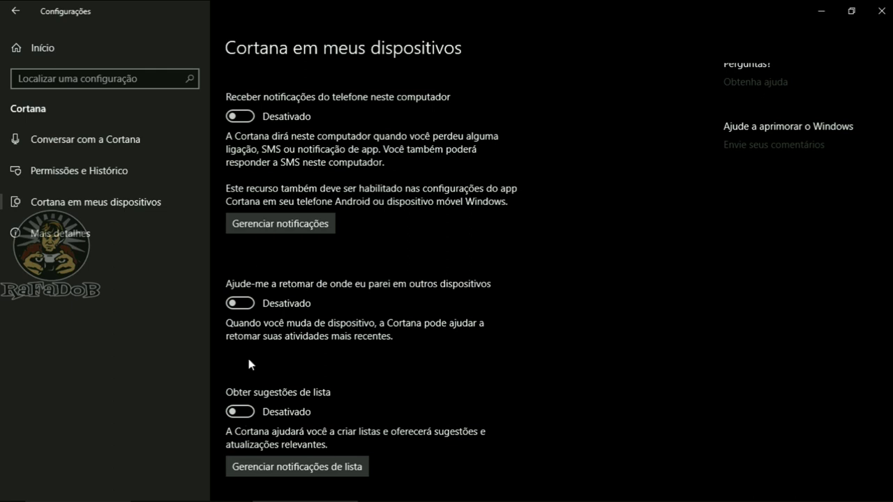
click(75, 233)
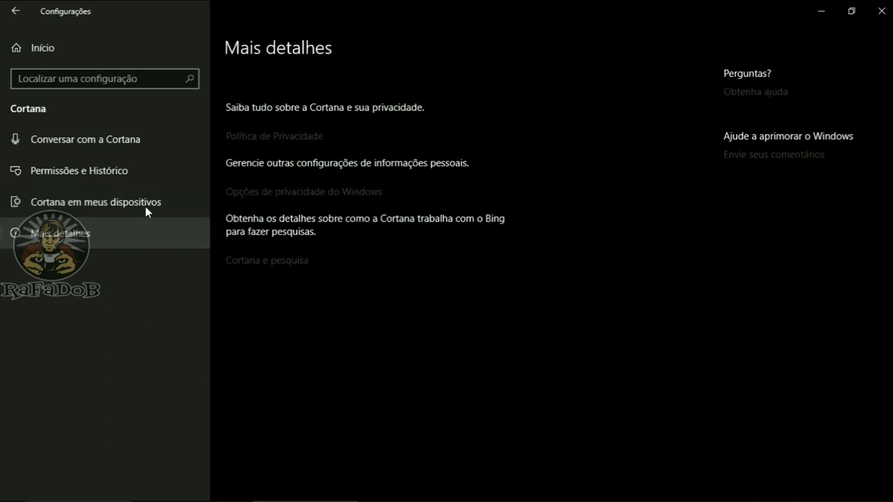
click(14, 11)
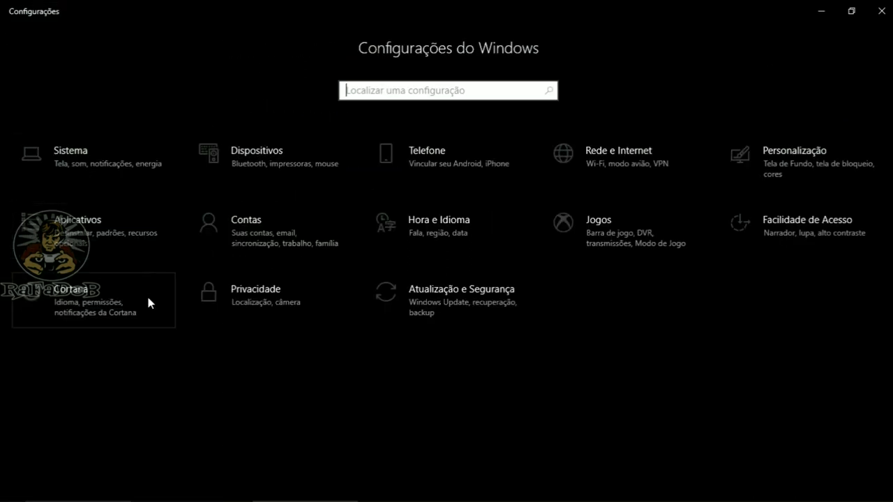
Step: Open the Privacidade settings and delete the device's diagnostic data on the Diagnóstico e comentários page
click(276, 303)
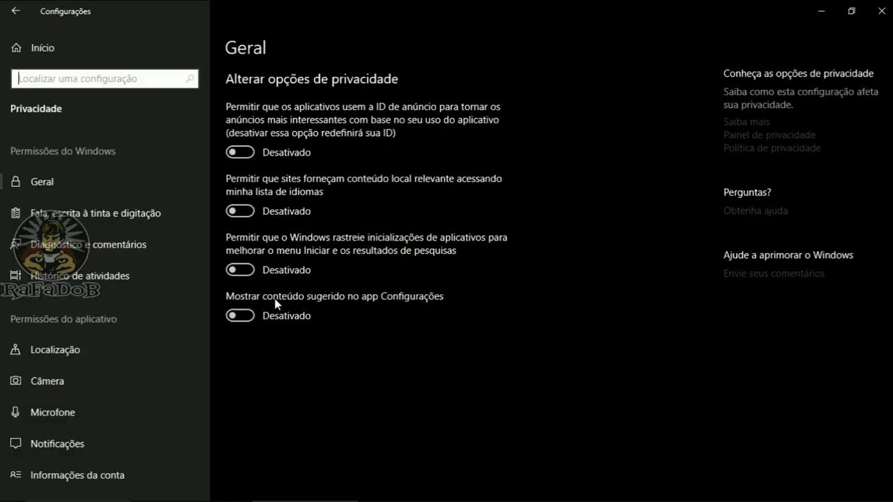
click(121, 100)
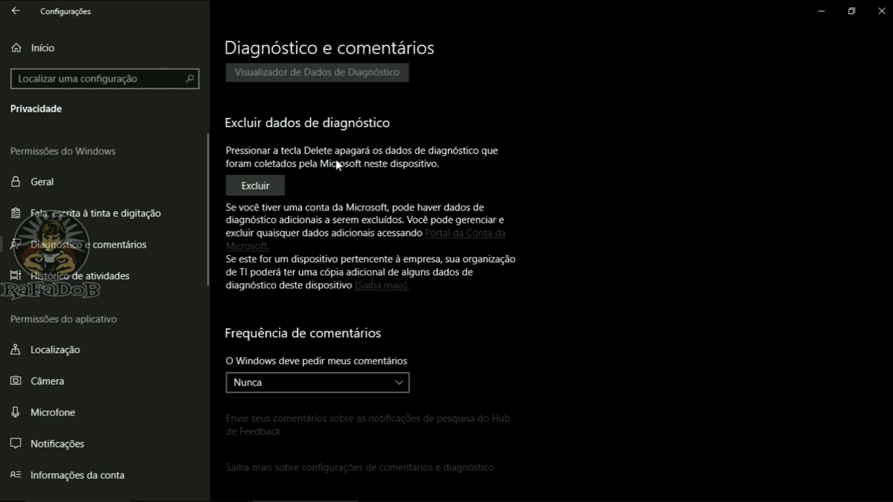
click(256, 184)
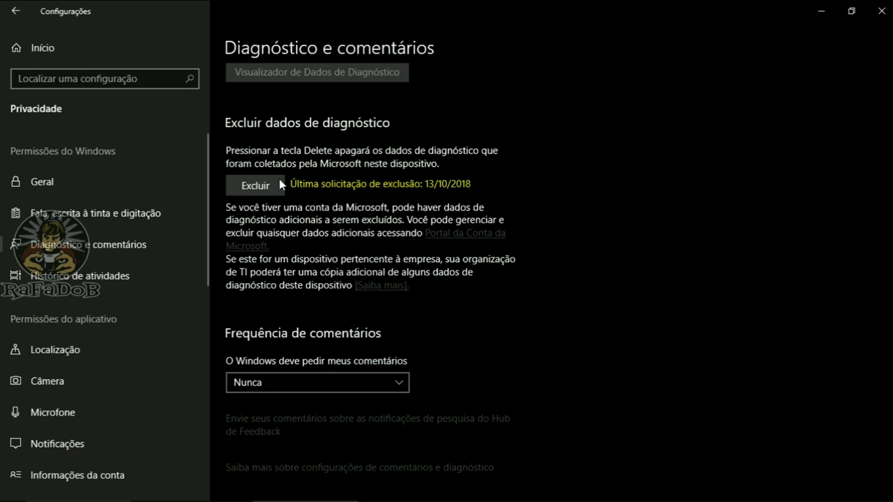
Step: Review the remaining Diagnóstico e comentários options and the collection and sync options on the Histórico de atividades page
scroll(154, 255, down, 2)
scroll(153, 255, up, 2)
click(83, 272)
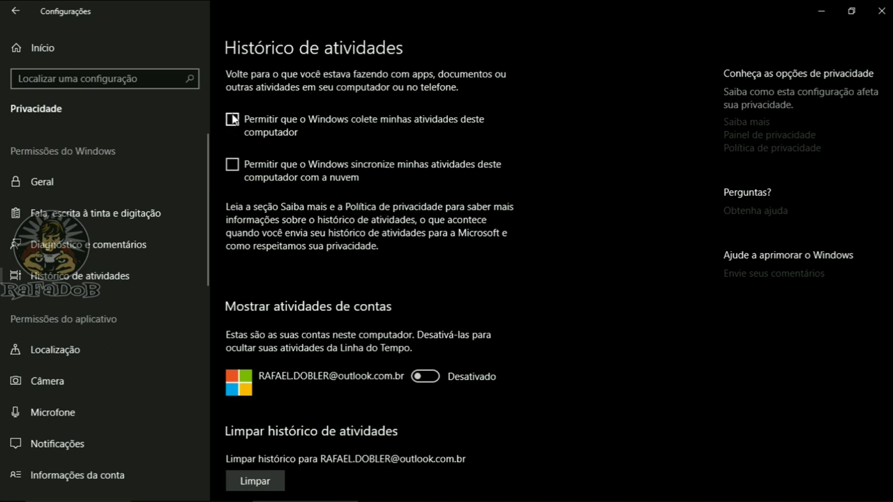
scroll(235, 168, down, 2)
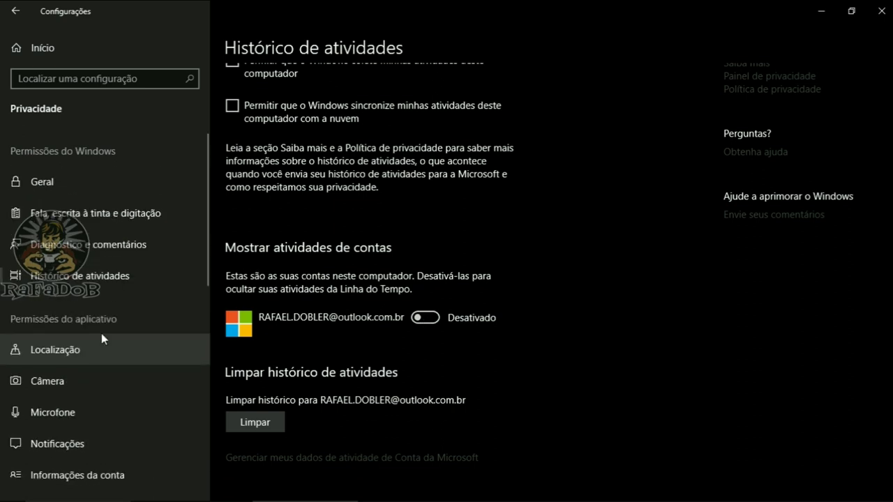
Step: Open the Localização page and examine the location service, location history, per-app permissions and Cerca Geográfica sections
scroll(97, 225, down, 2)
click(77, 244)
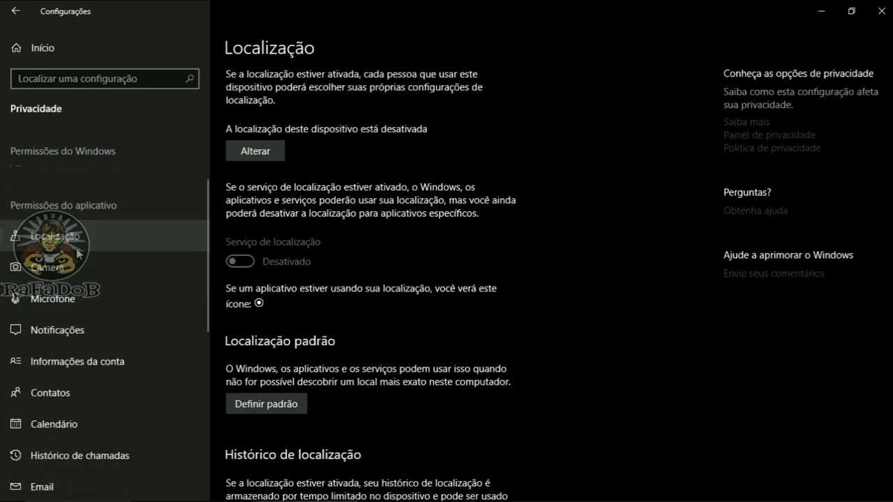
scroll(249, 286, down, 6)
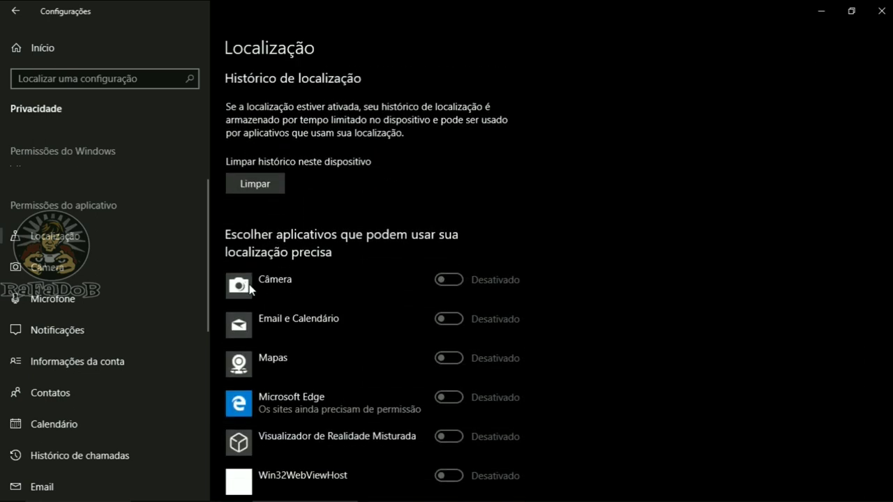
scroll(250, 288, up, 2)
scroll(343, 195, up, 1)
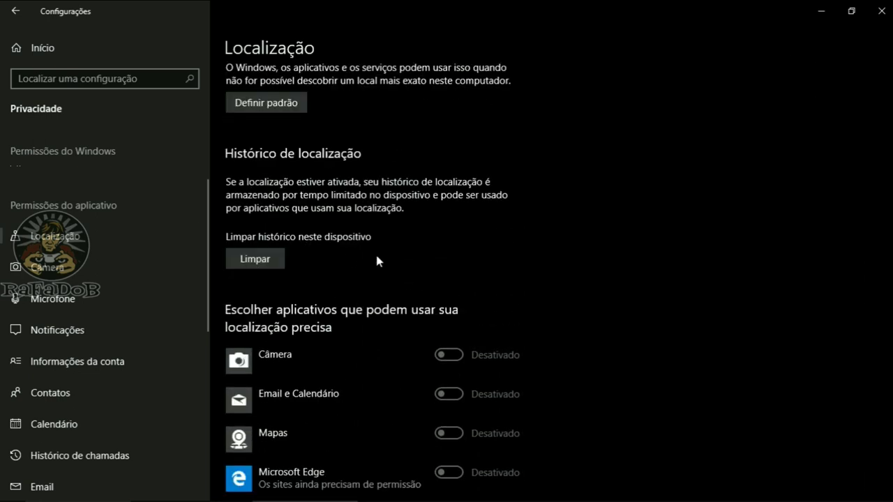
scroll(265, 265, up, 4)
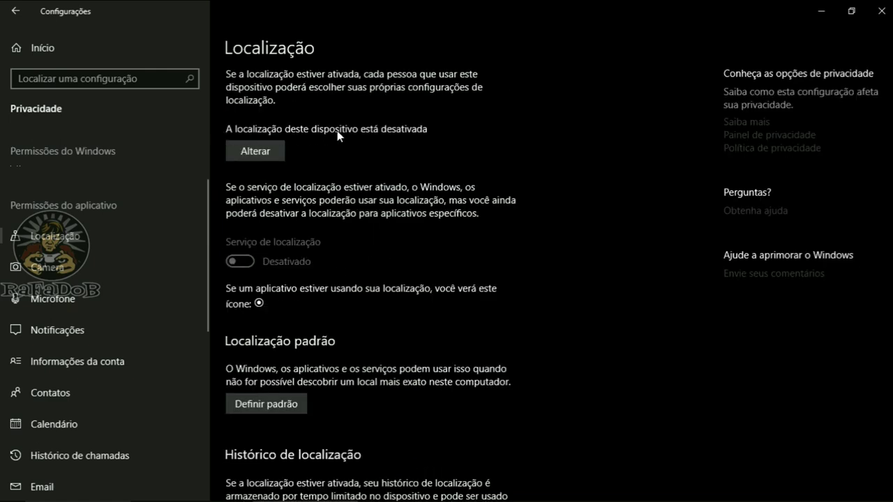
scroll(343, 224, down, 3)
scroll(384, 299, up, 3)
scroll(273, 311, down, 7)
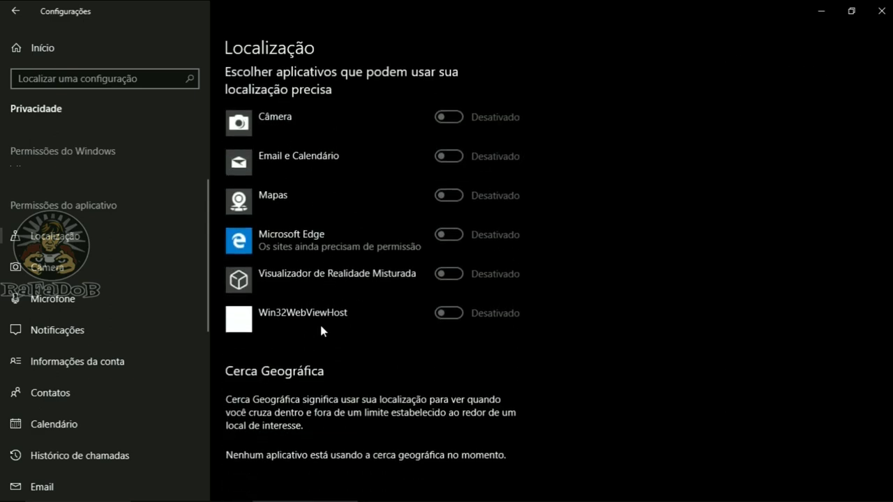
scroll(363, 330, up, 3)
scroll(357, 328, down, 3)
Step: Check the app access settings on the Notificações and Informações da conta privacy pages
click(57, 330)
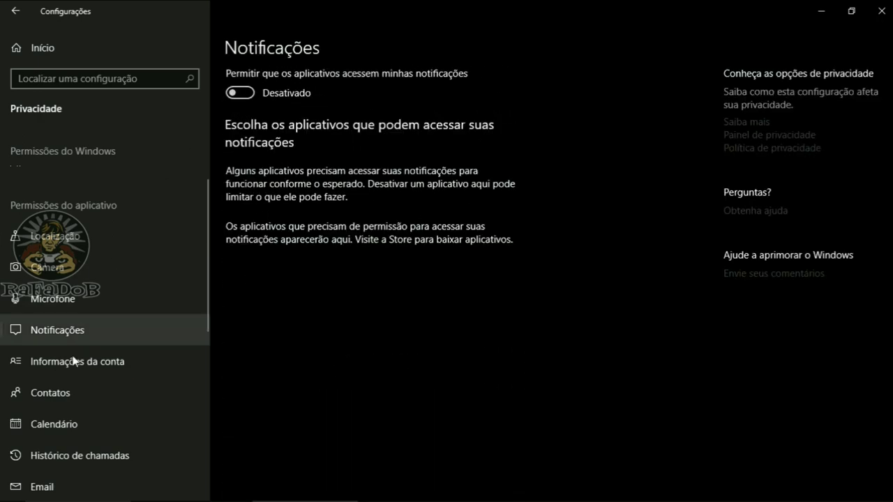
scroll(77, 335, down, 3)
click(88, 253)
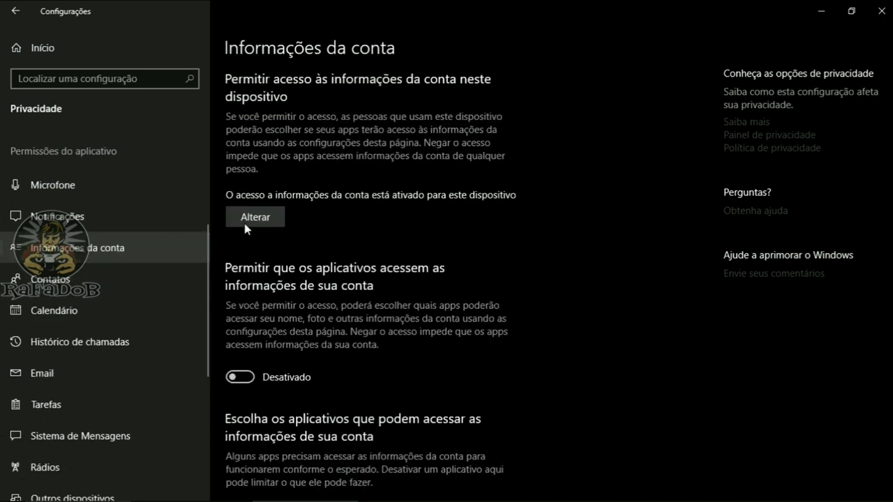
scroll(251, 279, down, 4)
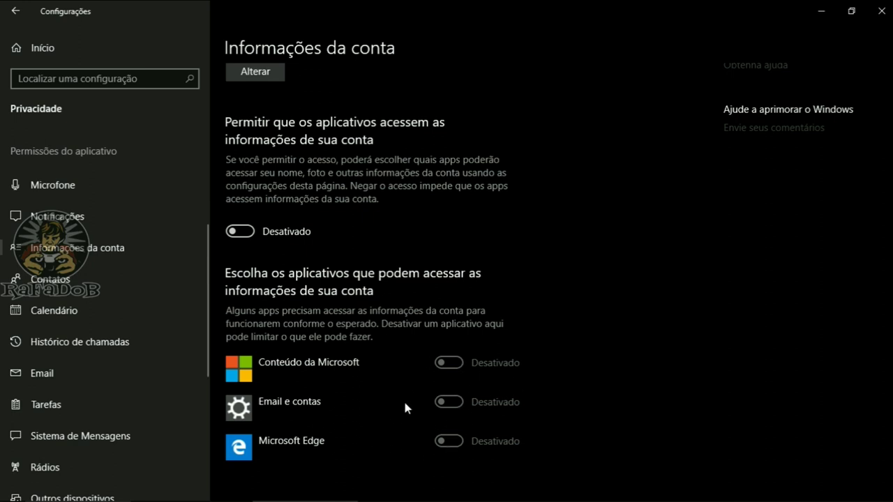
Step: Check the app access settings on the Histórico de chamadas and Email privacy pages
click(70, 329)
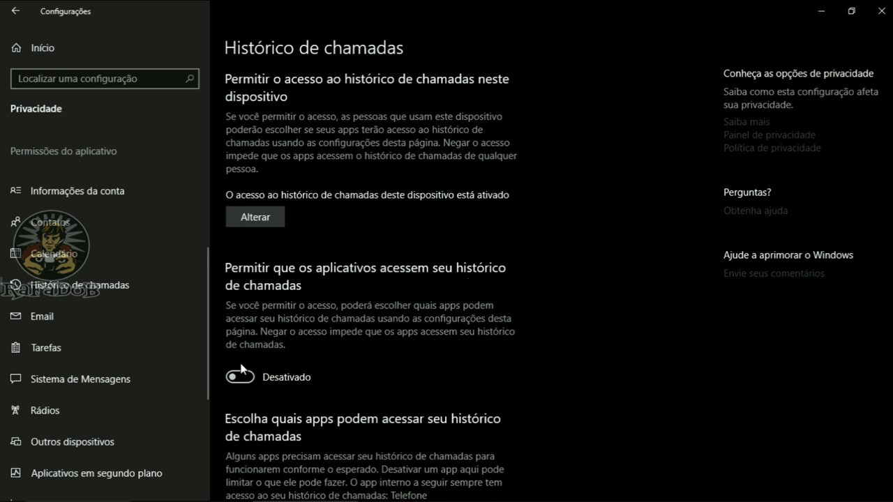
scroll(105, 283, down, 1)
scroll(288, 340, down, 2)
click(165, 314)
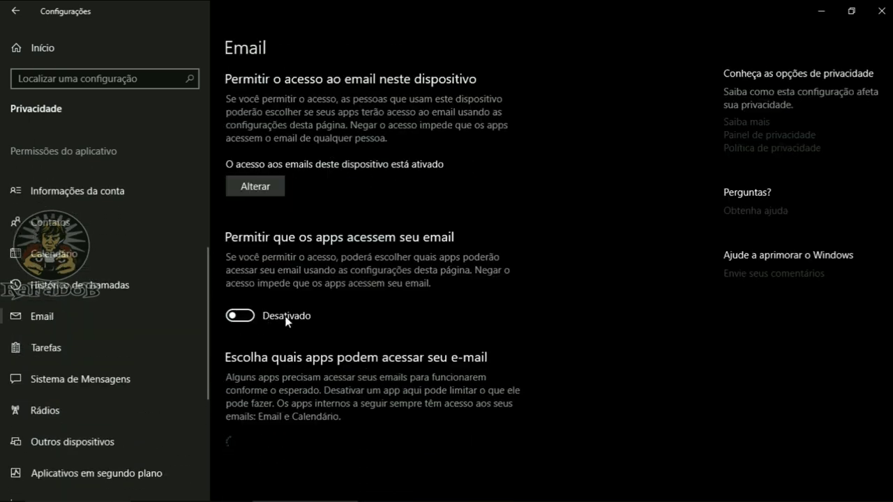
scroll(299, 261, down, 1)
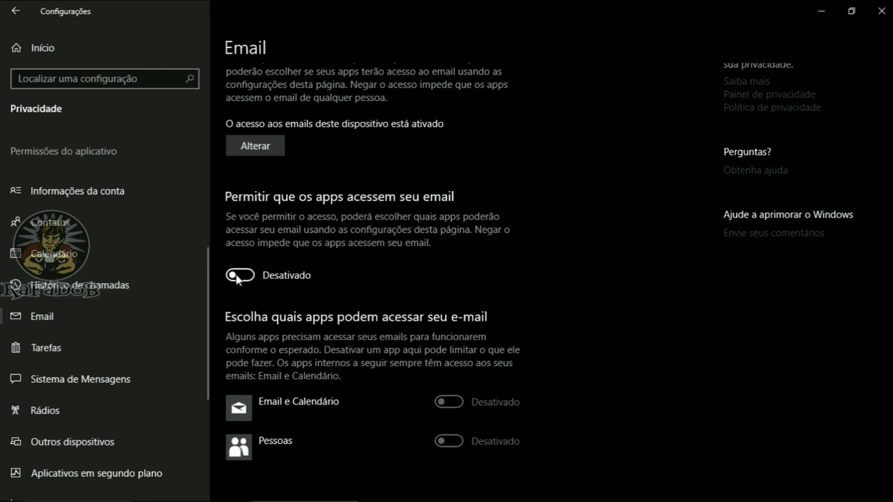
Step: Check the app permissions on the Tarefas, Sistema de Mensagens, Rádios and Outros dispositivos pages
click(84, 347)
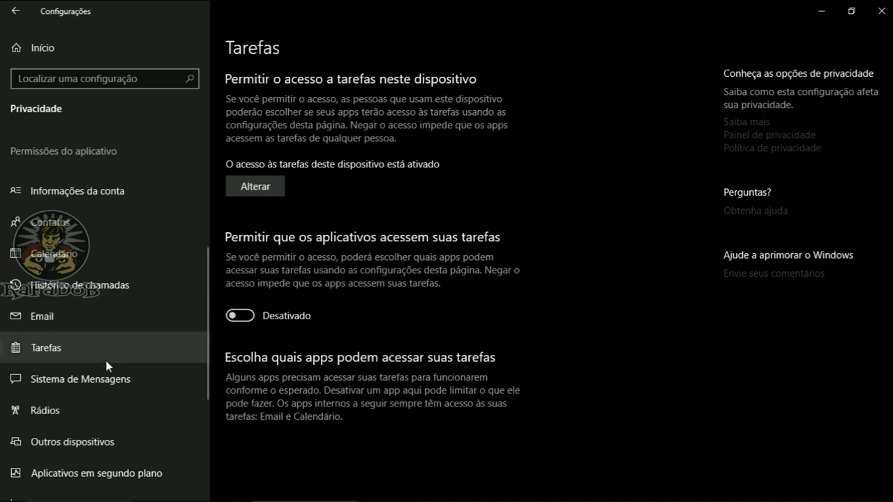
click(76, 380)
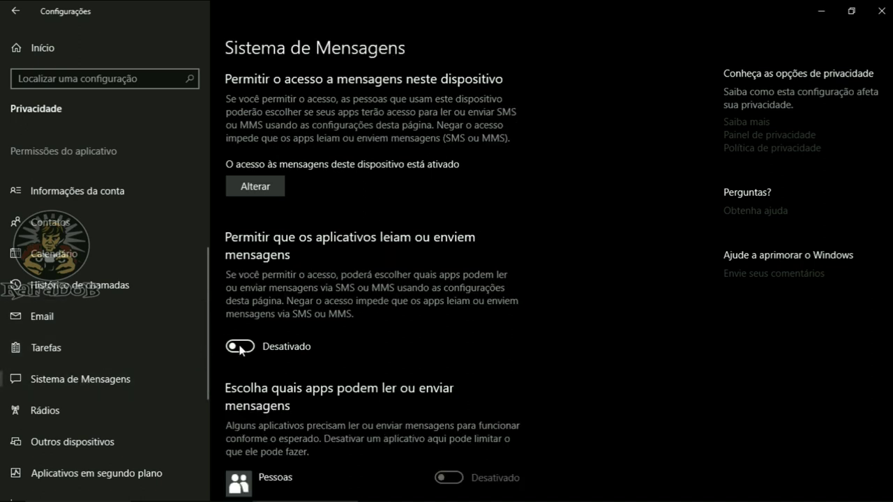
scroll(73, 250, down, 3)
click(72, 250)
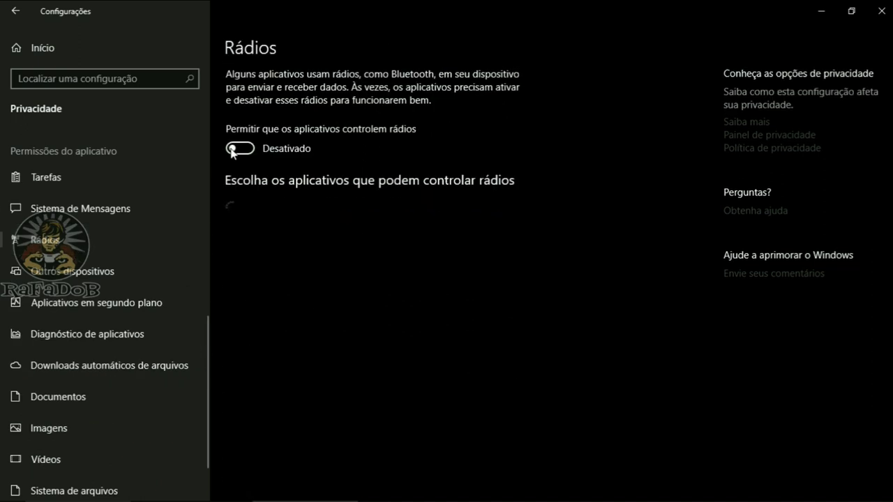
click(125, 280)
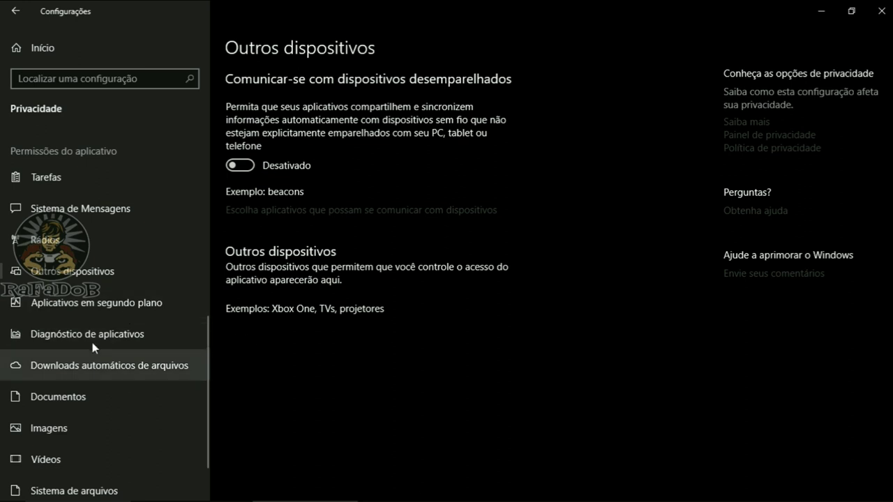
Step: Open the Aplicativos em segundo plano page and examine the background execution option and the per-app list
click(90, 302)
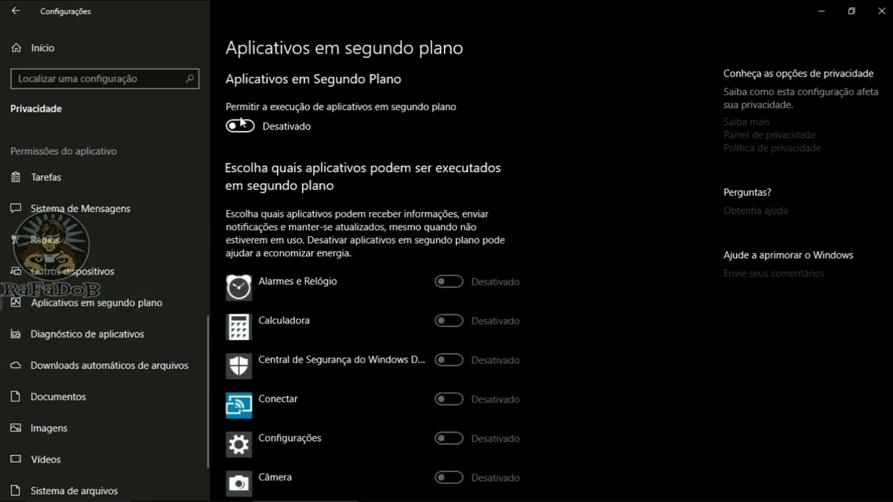
scroll(275, 309, down, 4)
scroll(302, 334, down, 5)
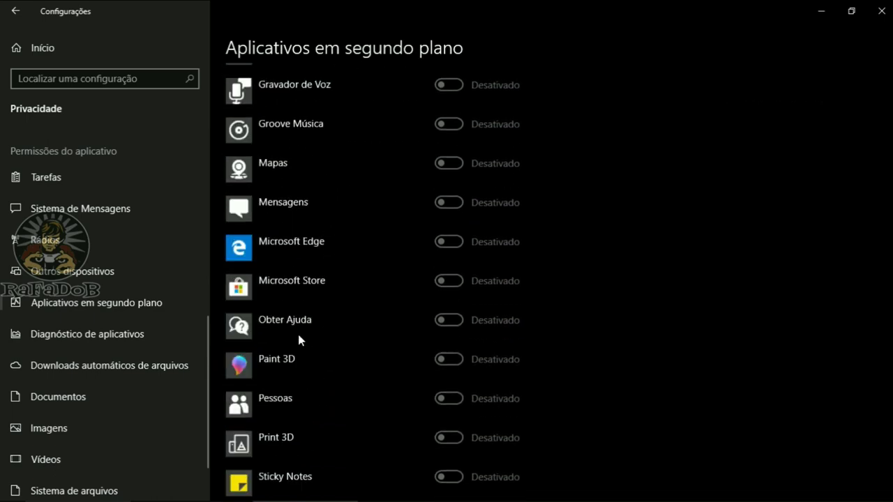
scroll(301, 405, up, 10)
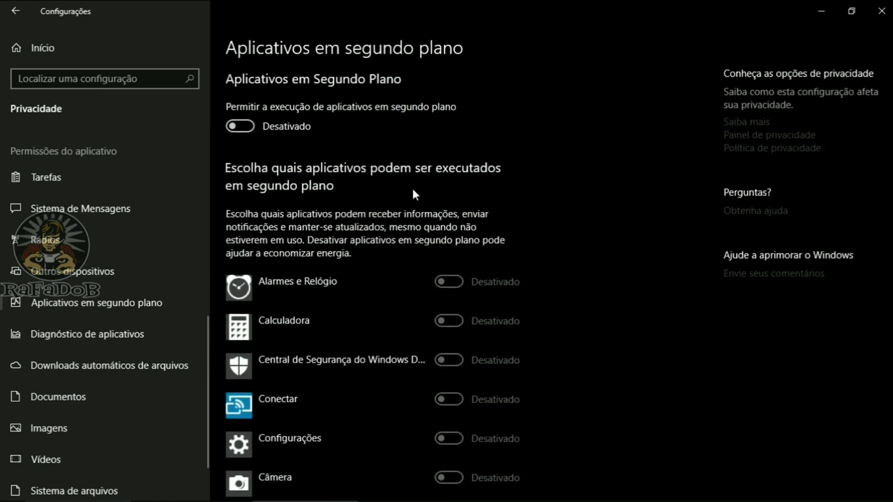
scroll(324, 395, down, 5)
scroll(341, 219, up, 5)
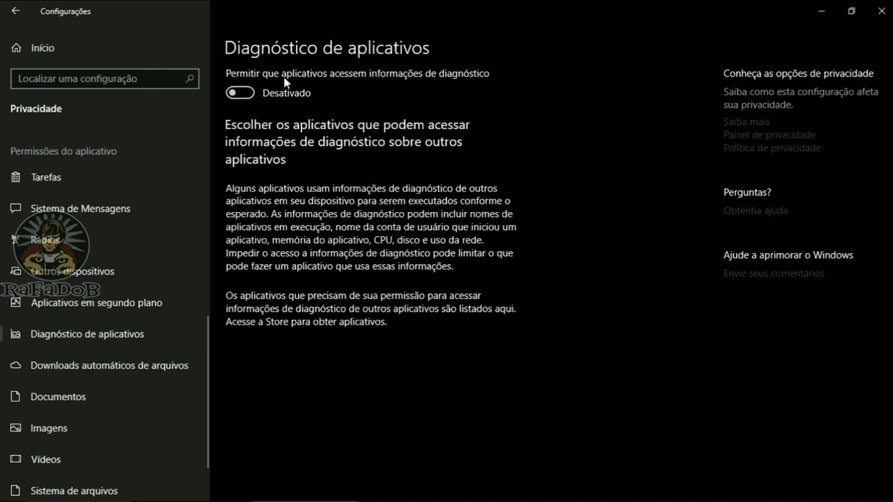
Step: Check the library access settings on the Documentos page and open the Vídeos privacy page
scroll(84, 349, down, 2)
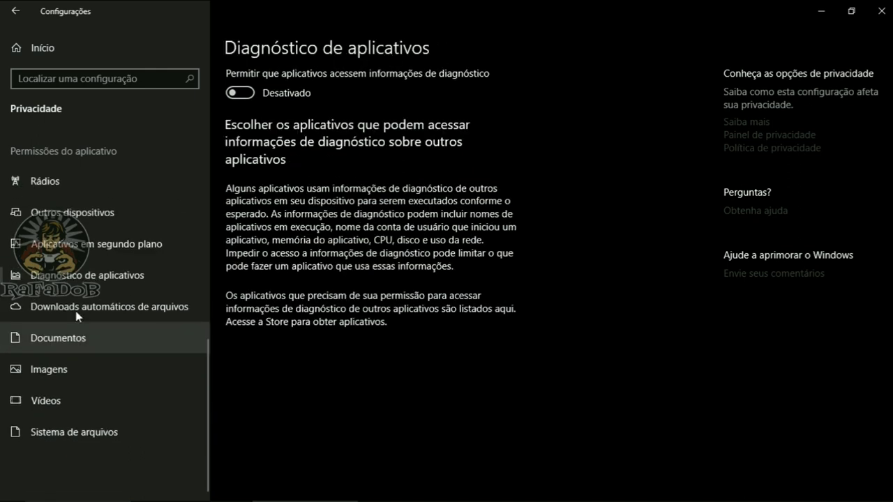
click(77, 328)
scroll(232, 275, down, 1)
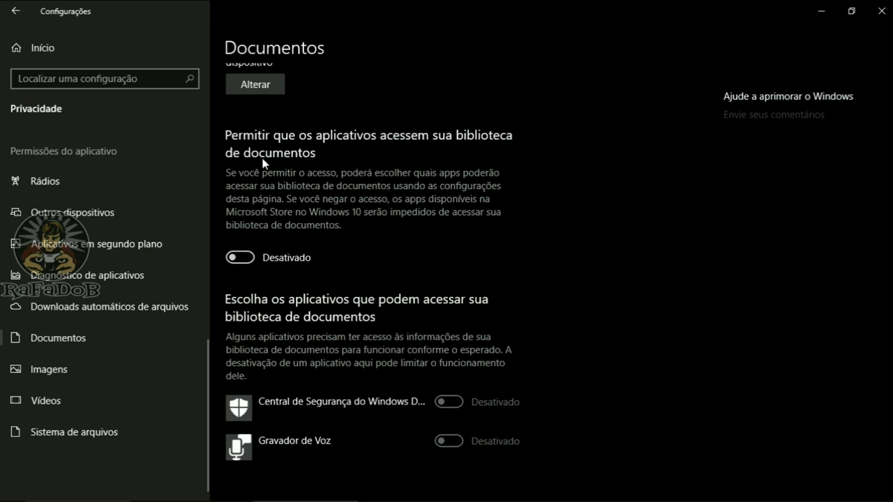
click(72, 409)
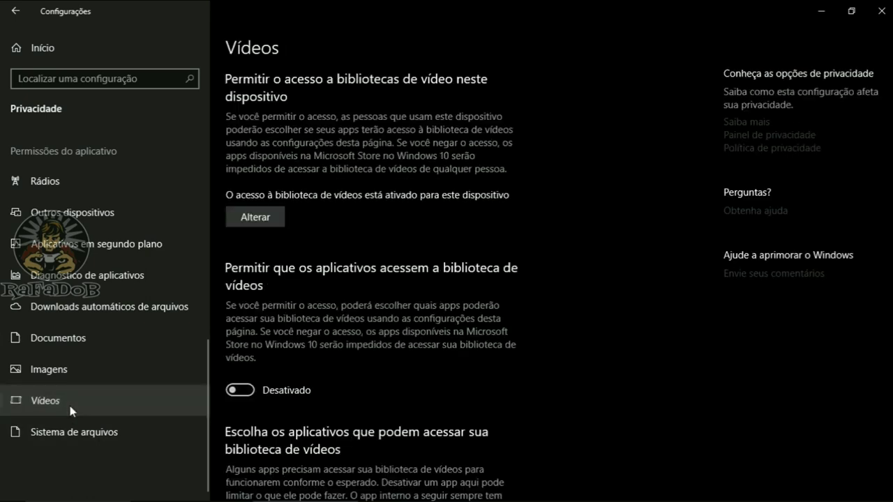
Step: Check the library and file access settings on the Imagens, Vídeos and Sistema de arquivos privacy pages
click(71, 363)
scroll(302, 315, down, 5)
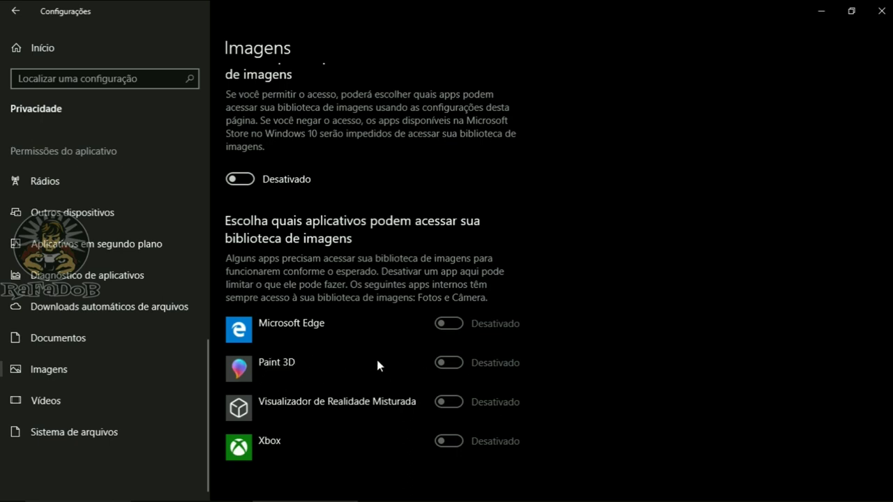
scroll(375, 356, up, 4)
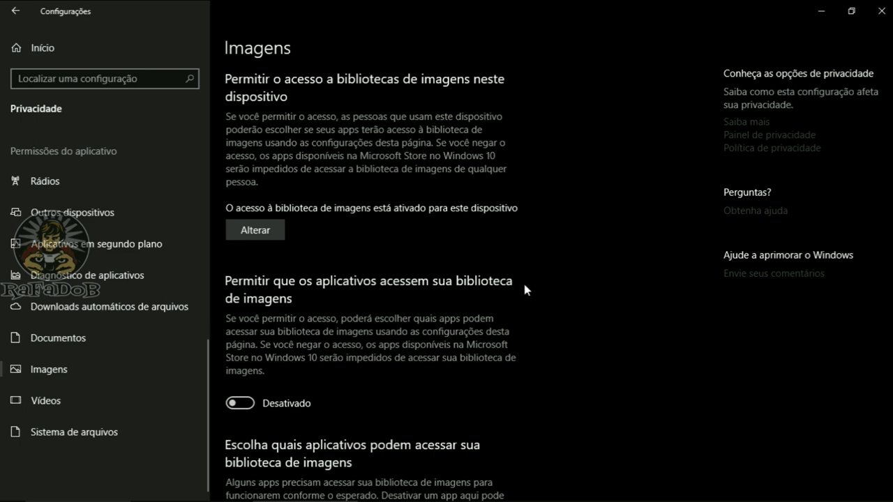
click(112, 399)
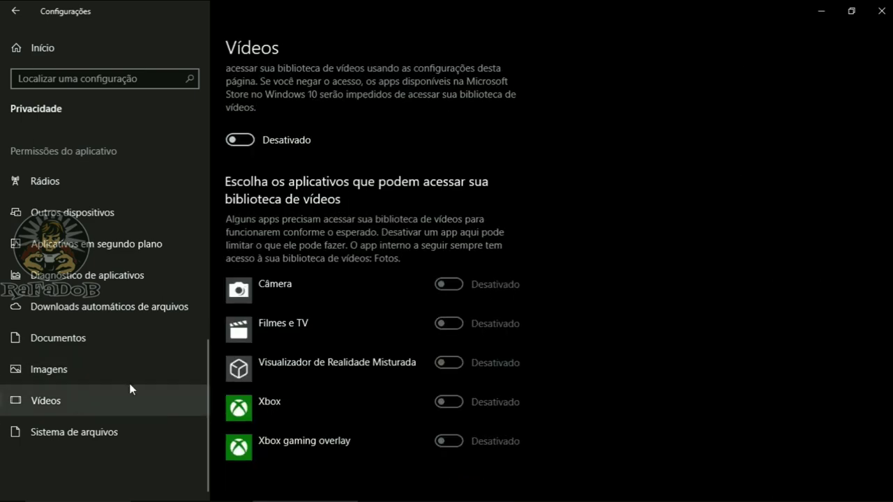
click(74, 438)
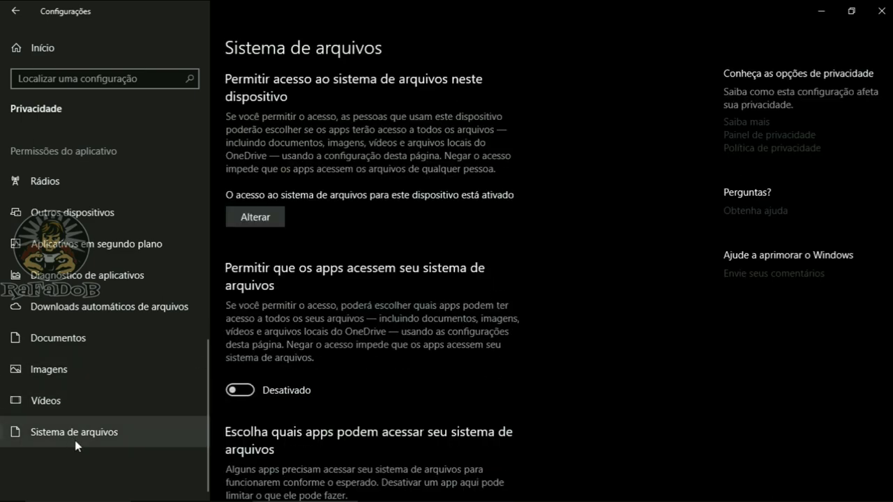
scroll(307, 276, down, 2)
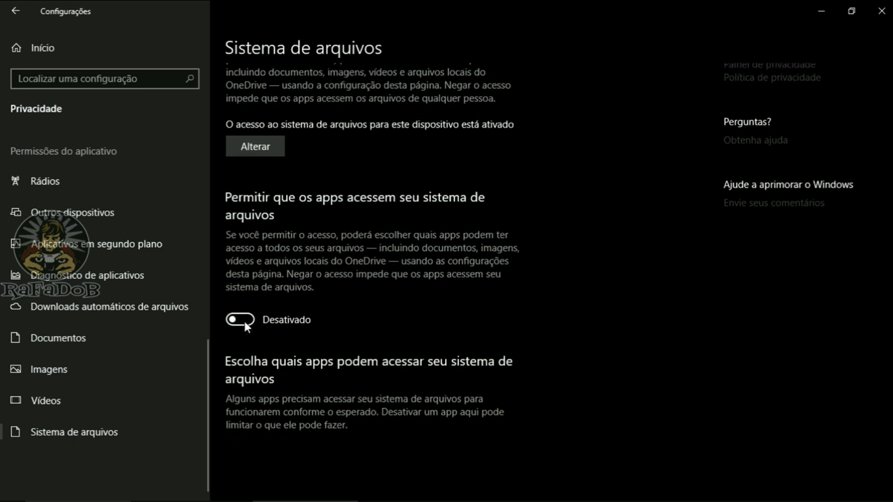
Step: Check the Windows Update advanced options and the Recuperação page under Atualização e Segurança, and close Configurações
click(16, 11)
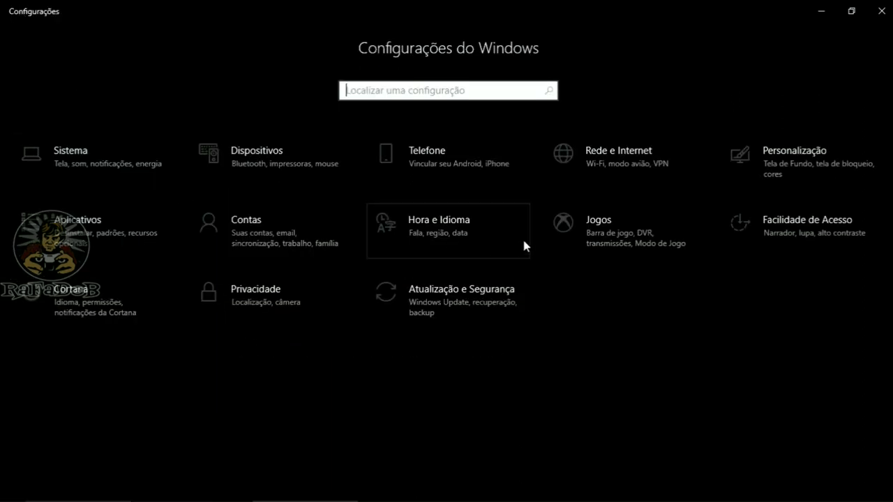
click(450, 314)
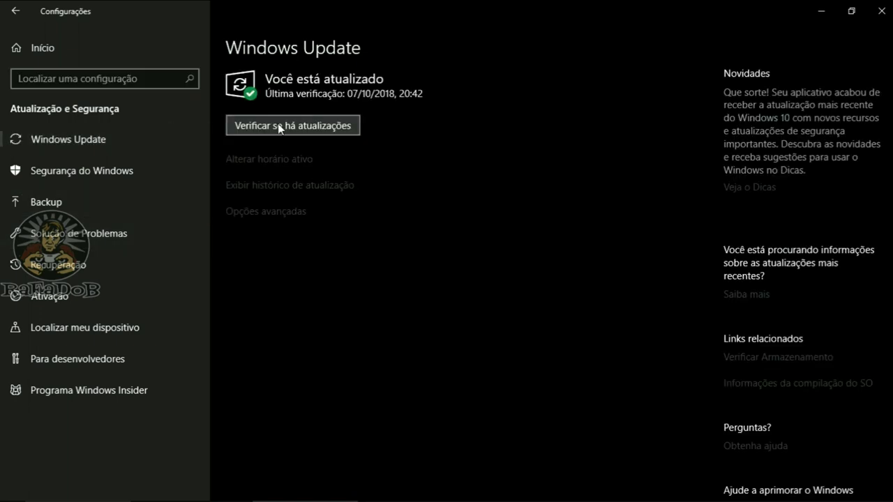
click(280, 212)
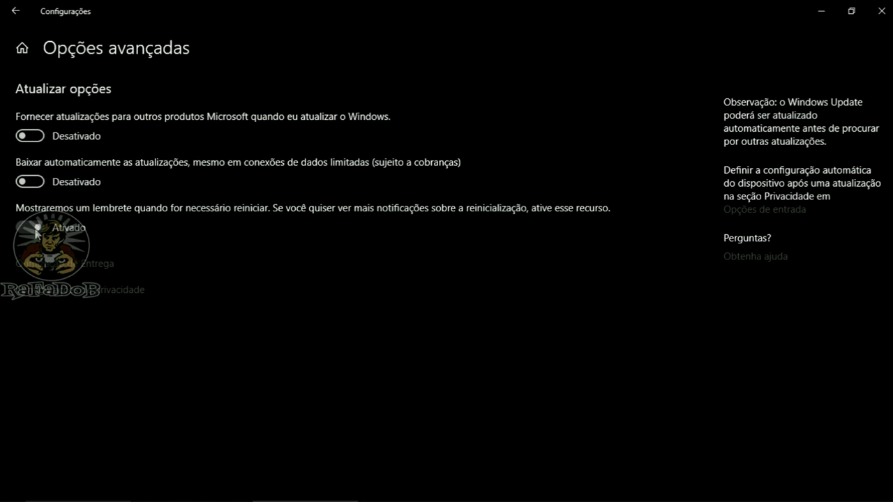
click(16, 14)
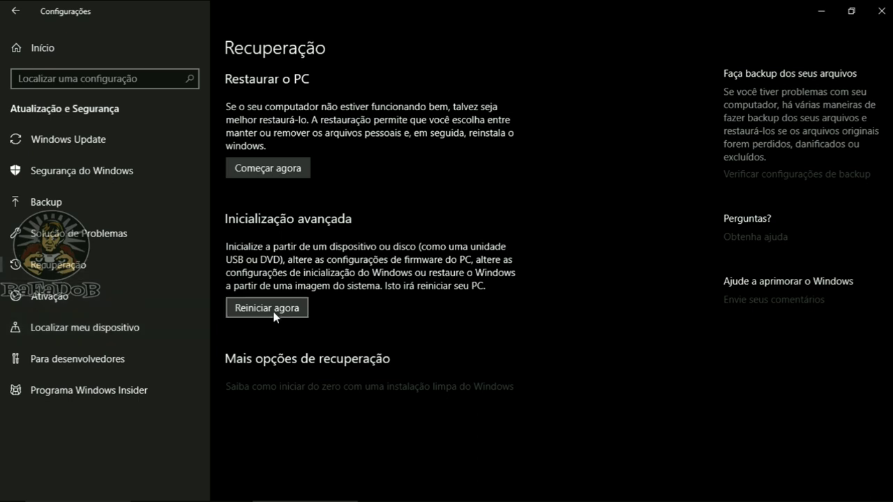
click(15, 11)
click(886, 11)
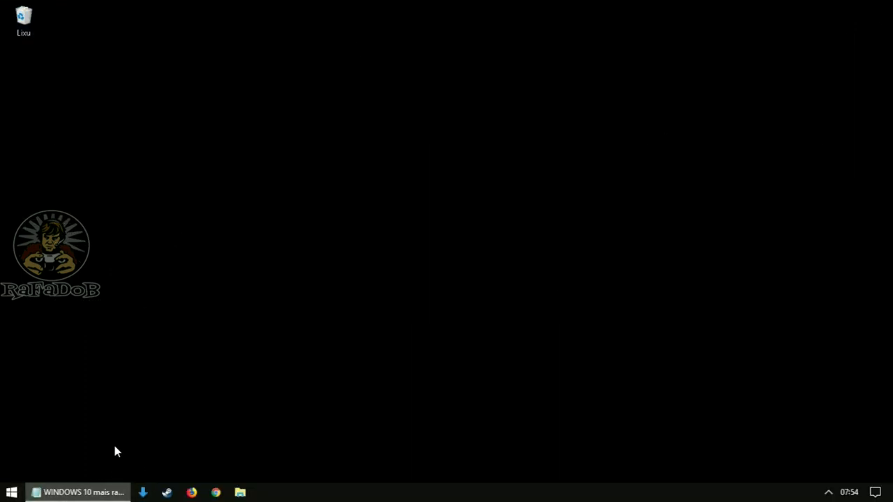
Step: Open the advanced system properties from Sistema and examine the Efeitos Visuais choices in Opções de Desempenho
right_click(12, 494)
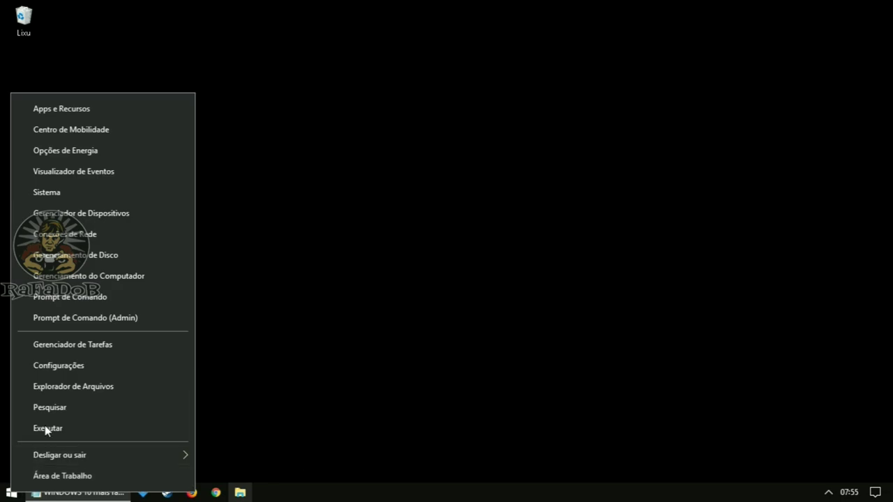
click(86, 200)
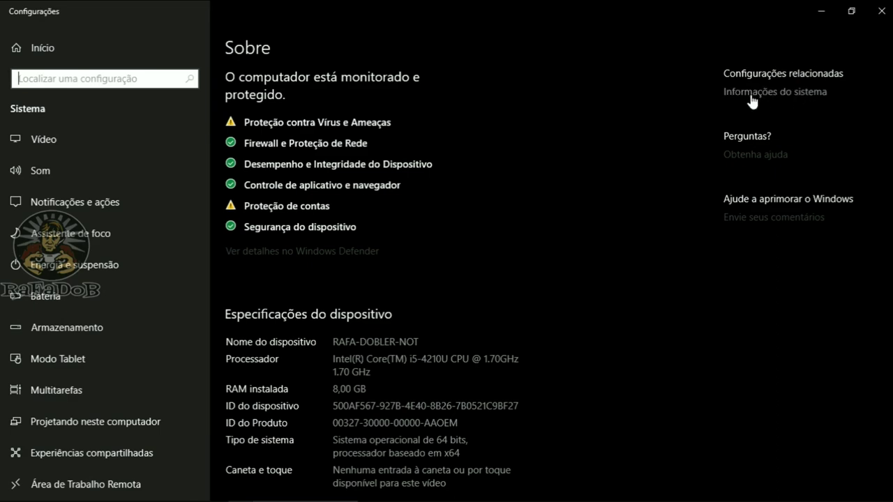
click(761, 93)
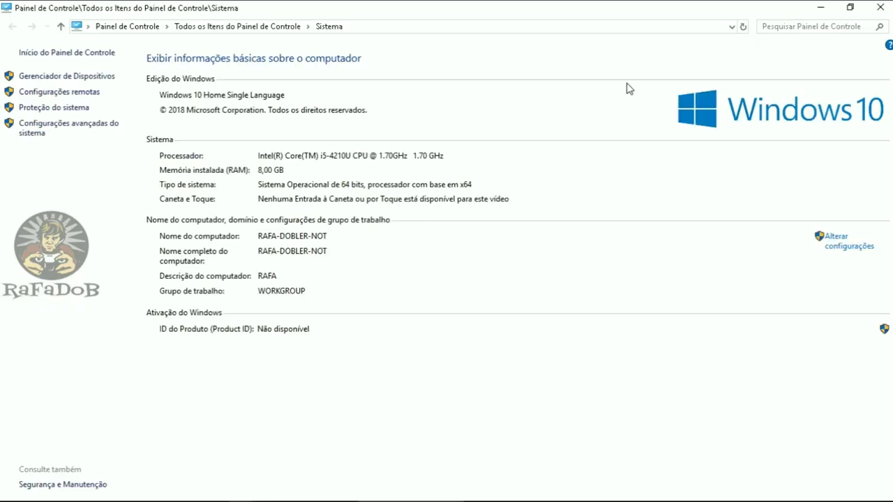
click(29, 131)
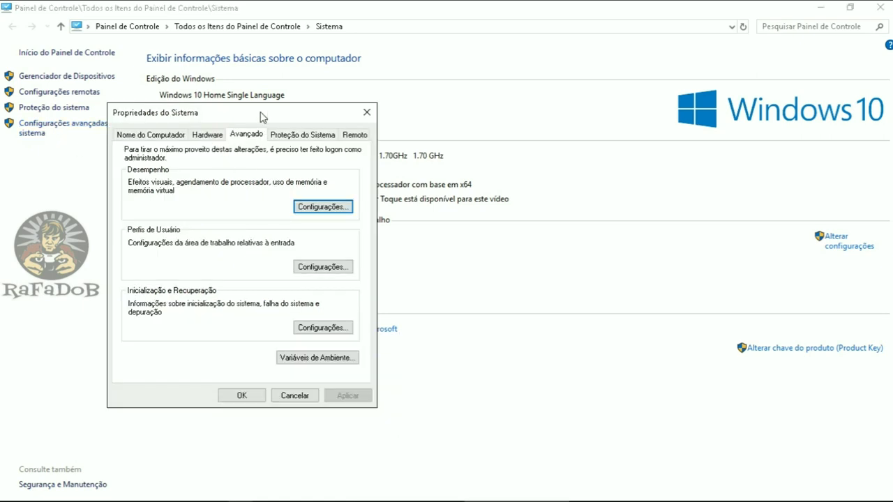
drag(260, 114, 326, 126)
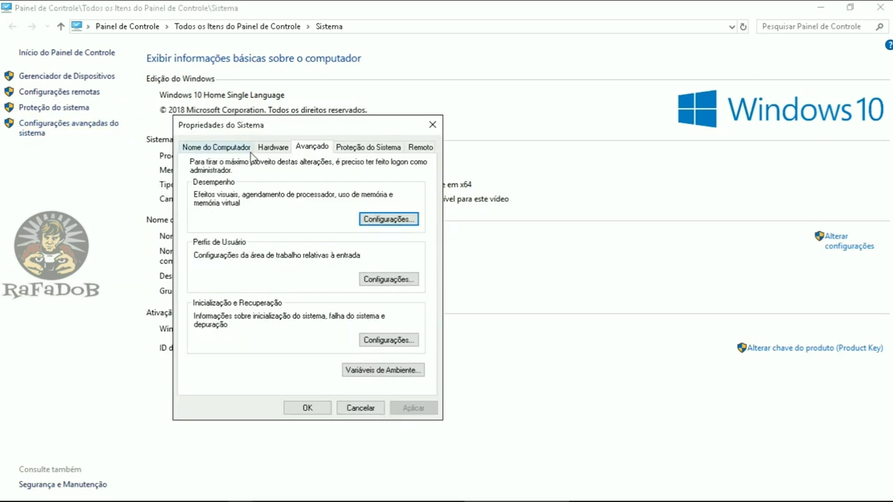
click(388, 219)
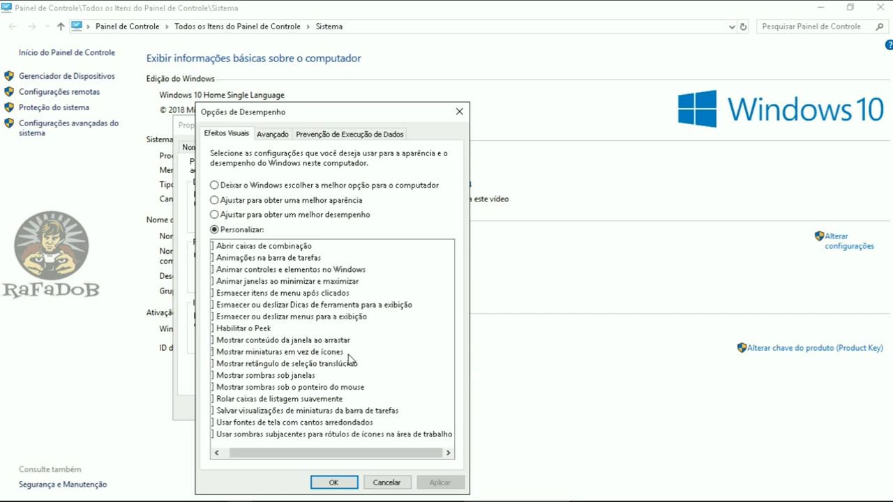
scroll(300, 414, up, 2)
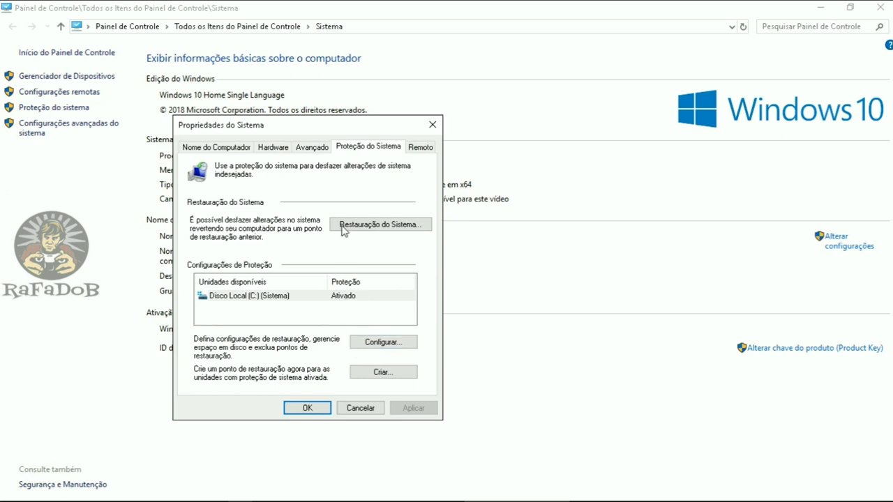
Step: Disable system protection for Disco Local (C:), delete all its restore points, and close the leftover Configurações window
click(383, 342)
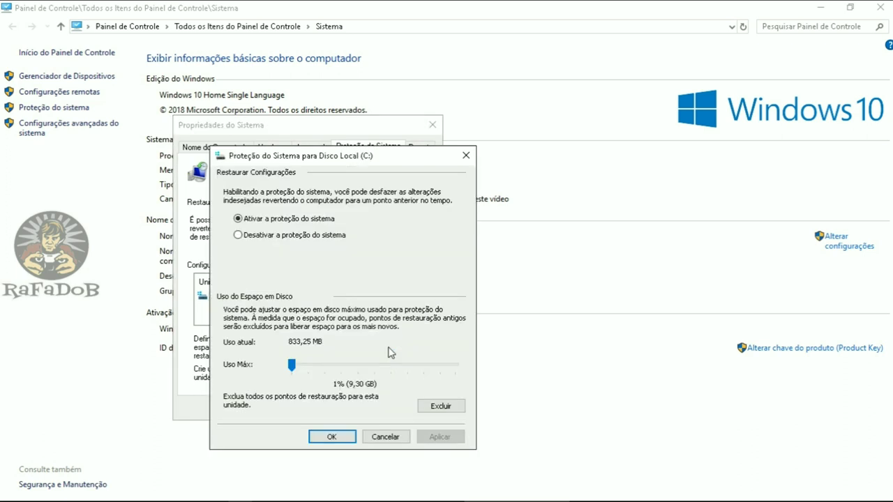
click(239, 236)
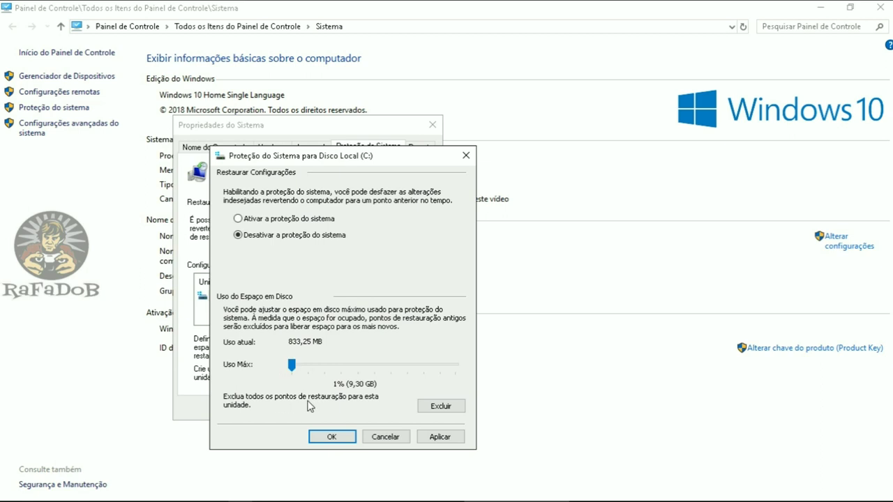
click(436, 410)
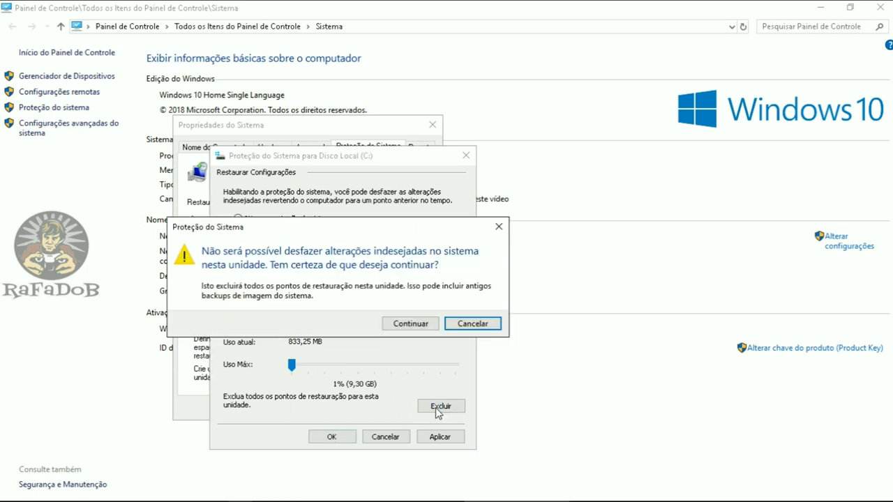
click(422, 326)
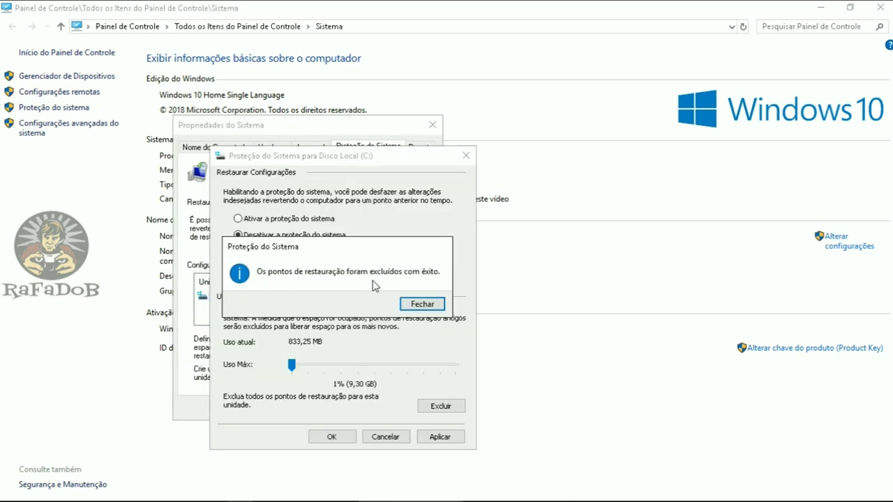
click(422, 306)
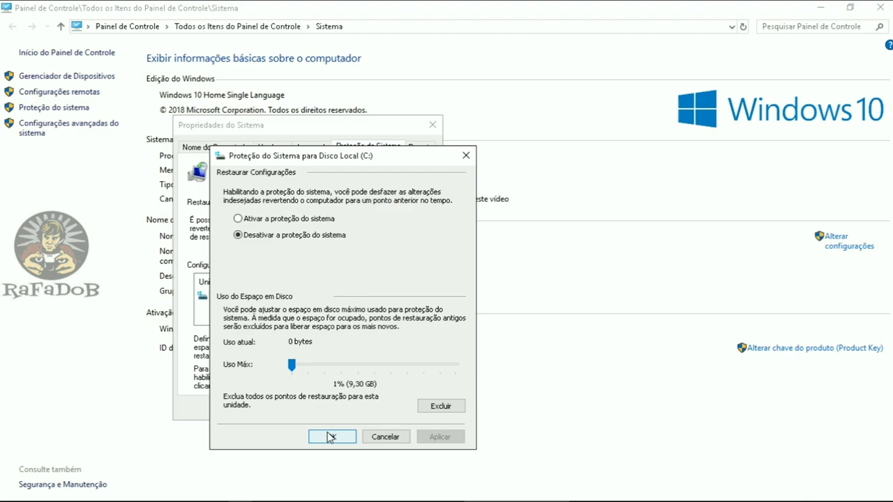
click(297, 492)
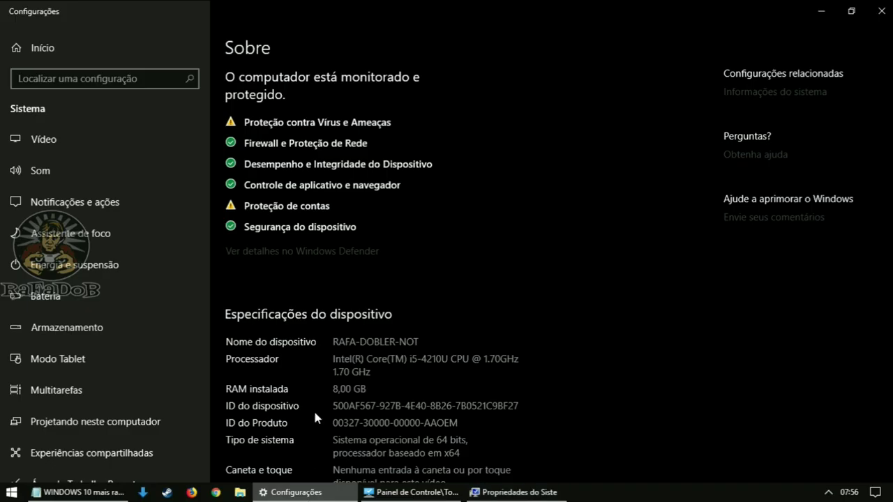
click(881, 11)
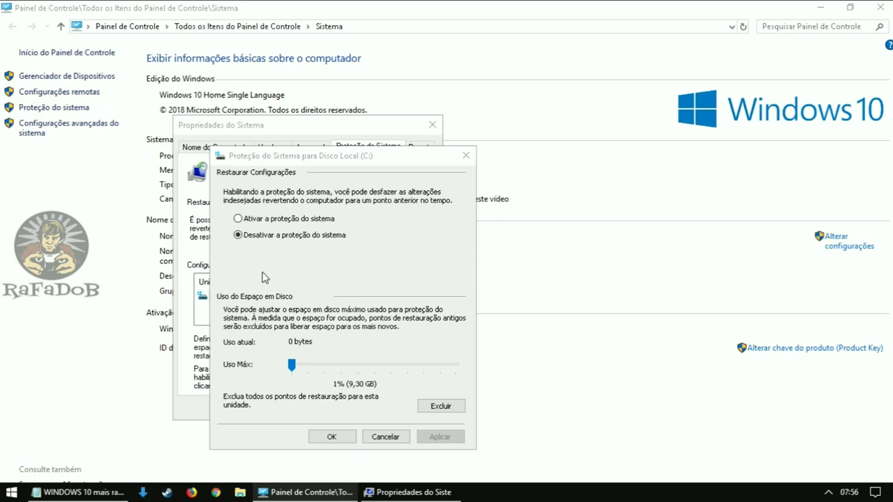
click(333, 437)
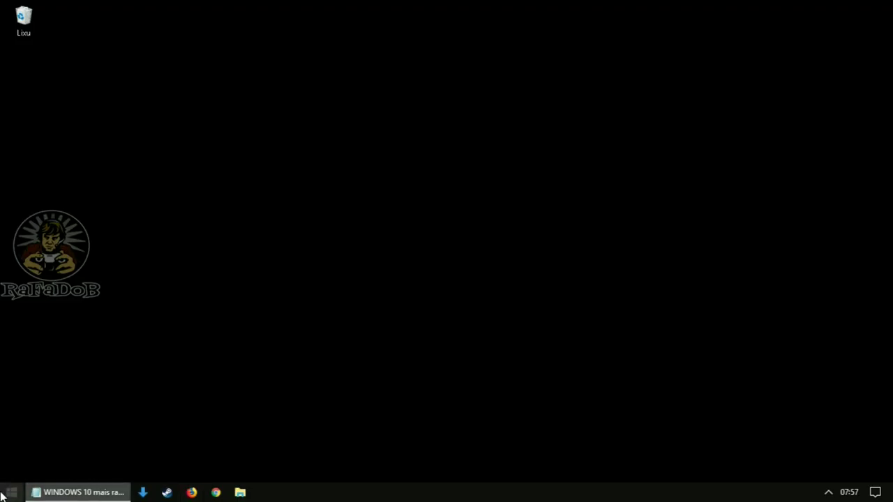
Step: Open the Painel de Controle from the UTILITARIOS group of the Start menu
click(8, 492)
scroll(270, 319, down, 2)
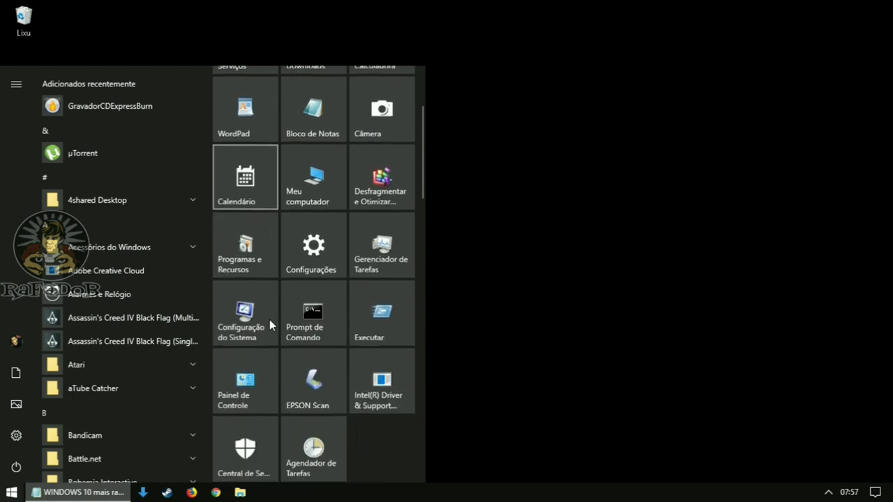
scroll(269, 320, down, 8)
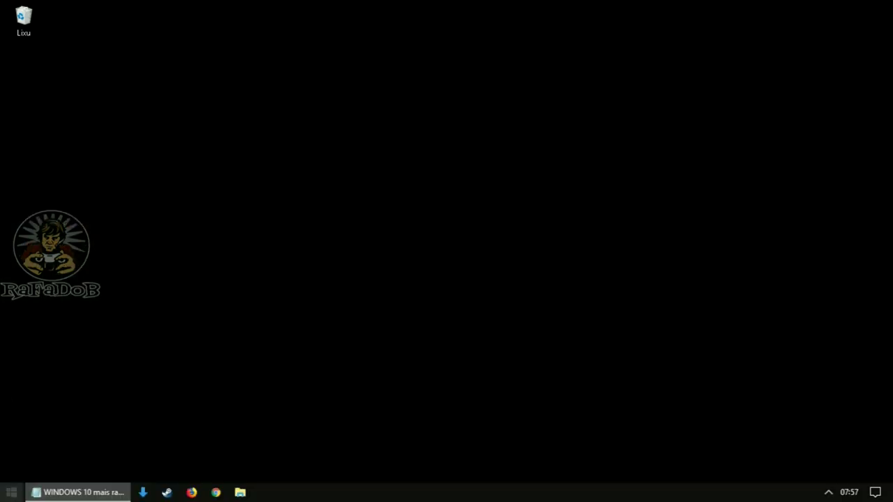
key(super)
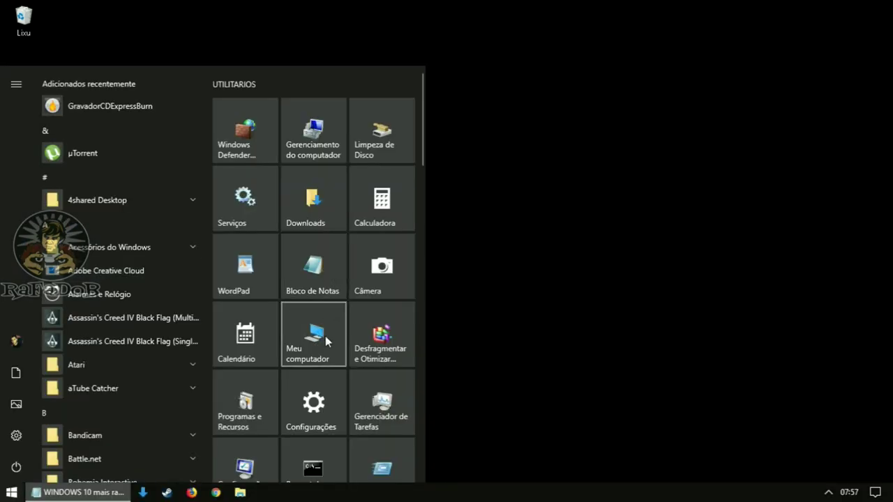
scroll(321, 323, down, 5)
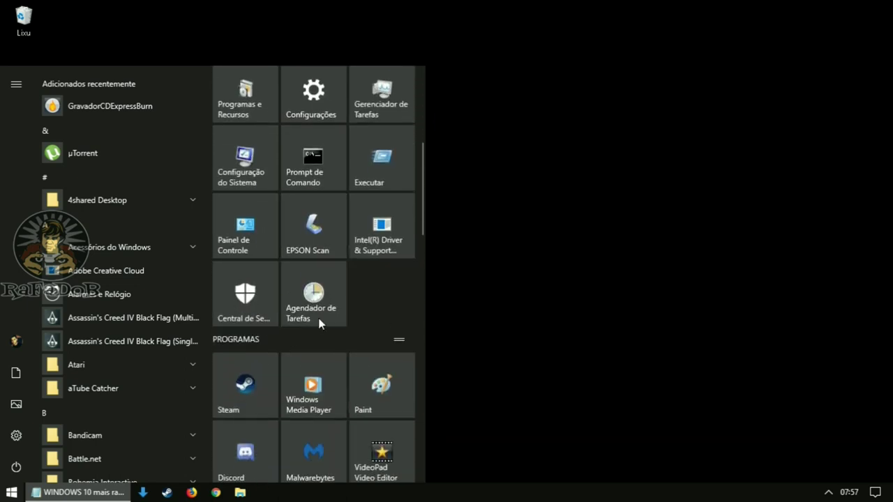
scroll(320, 323, up, 2)
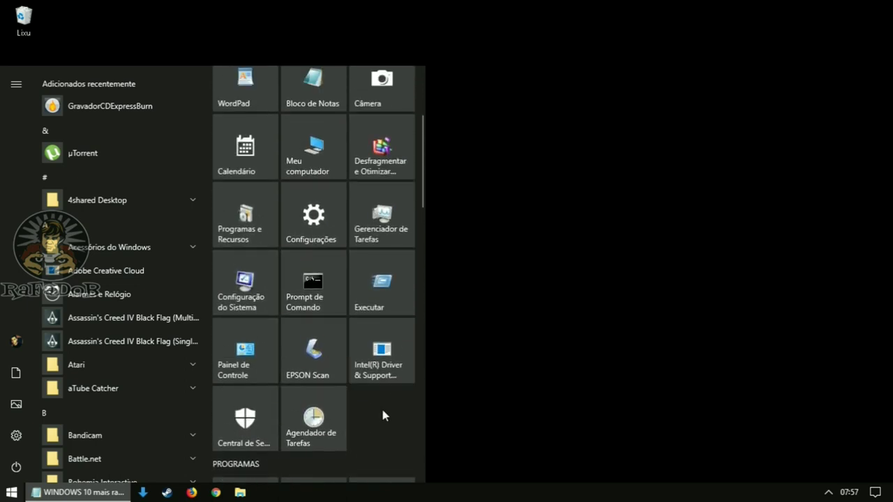
click(248, 352)
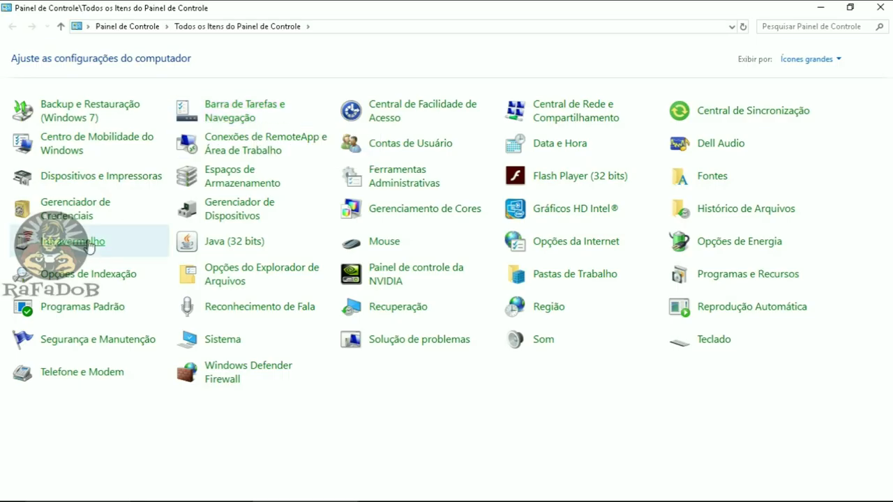
Step: Check the Infravermelho file and image transfer options, and close them without changes
click(89, 245)
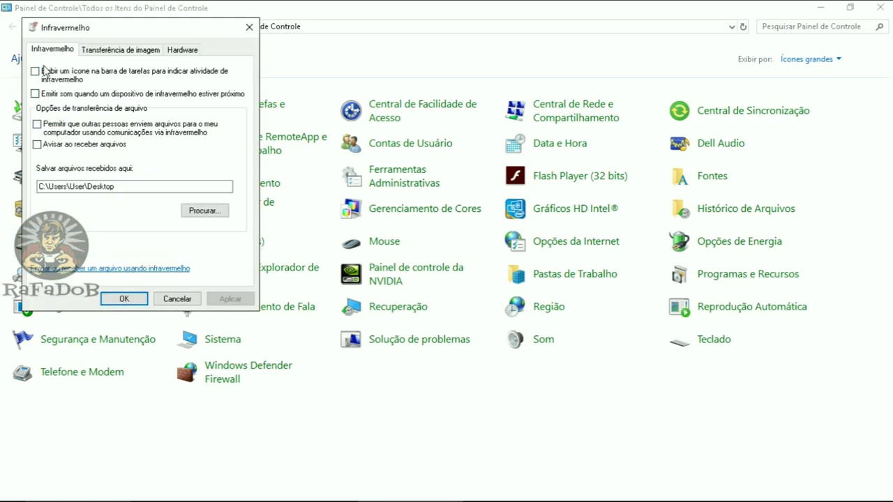
click(127, 51)
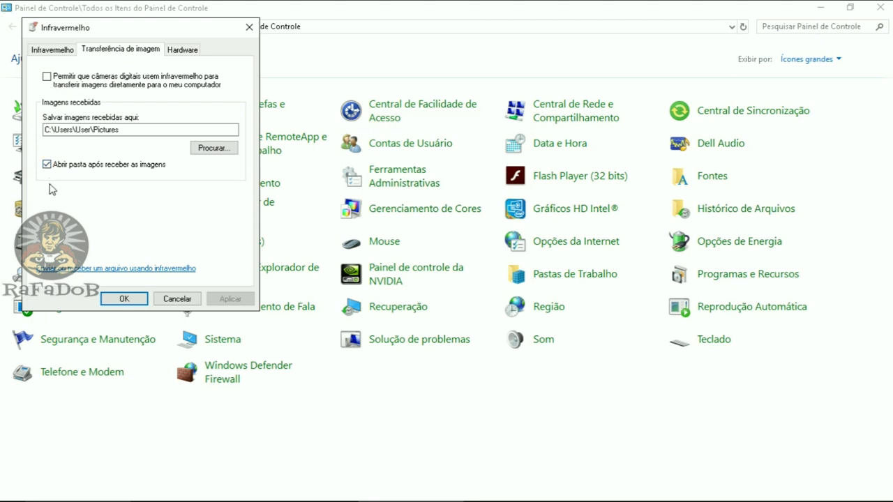
key(Escape)
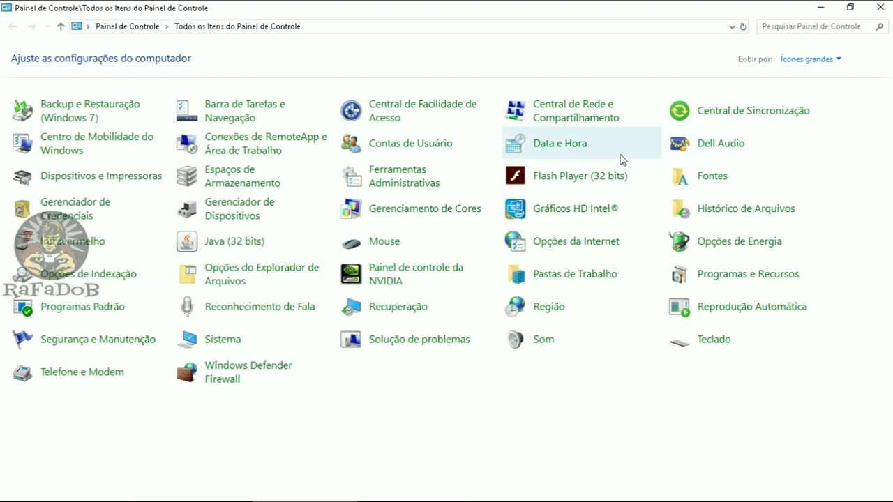
click(91, 339)
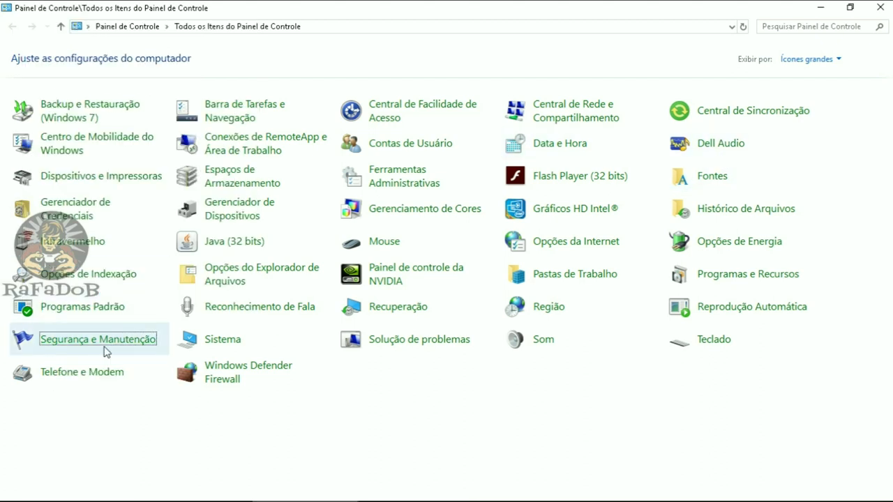
Step: Try the Ícones pequenos view of the Painel de Controle and set its display to Categoria
click(805, 59)
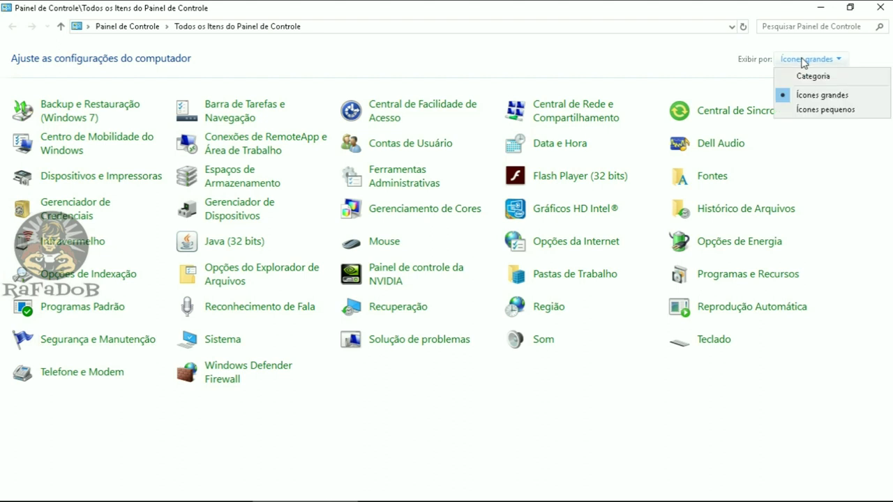
click(806, 109)
click(802, 60)
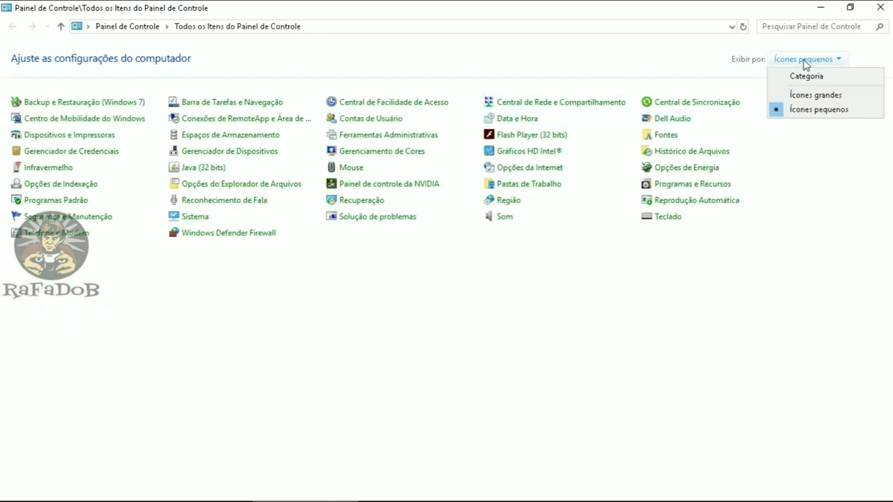
click(807, 76)
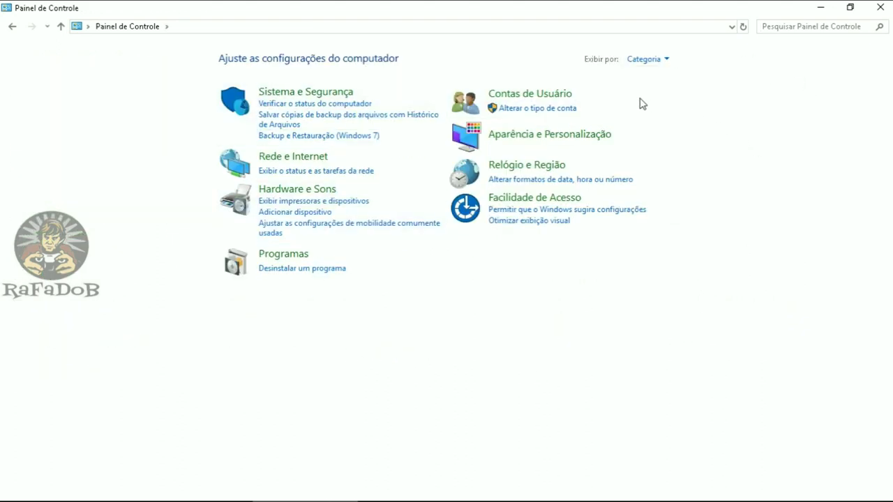
Step: Show the Control Panel items as large icons and open the option to change the Segurança e Manutenção settings
click(643, 60)
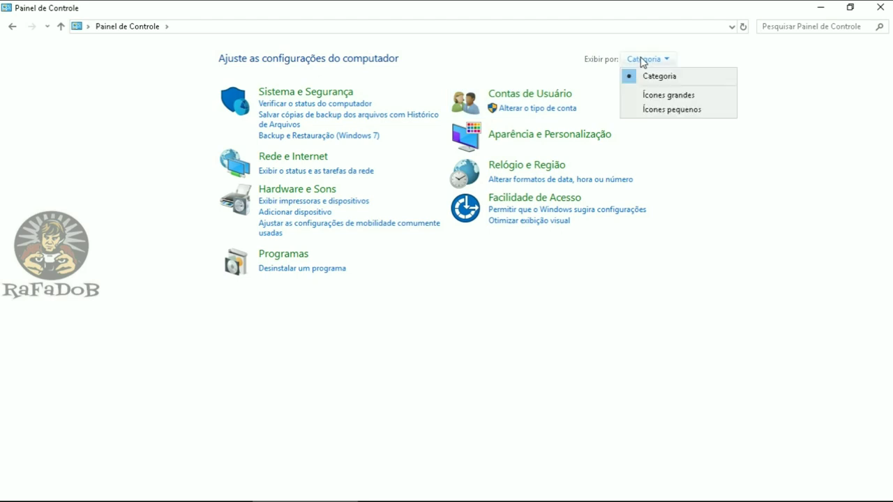
click(667, 95)
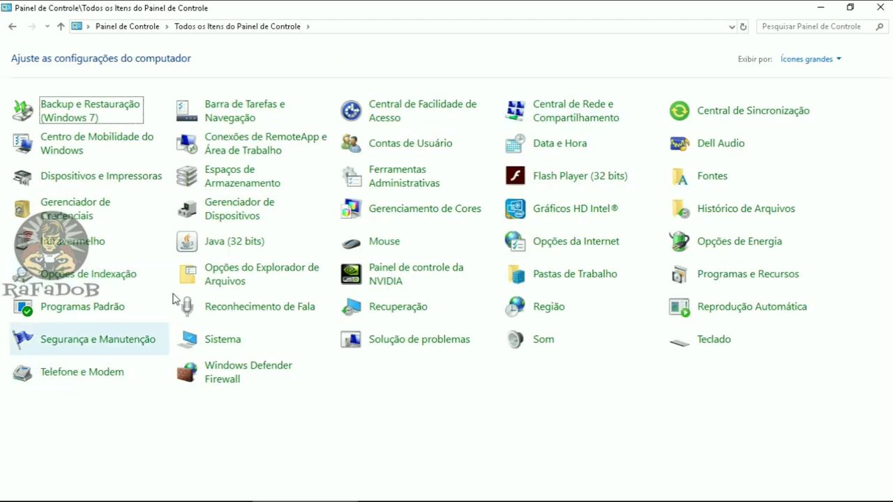
click(59, 338)
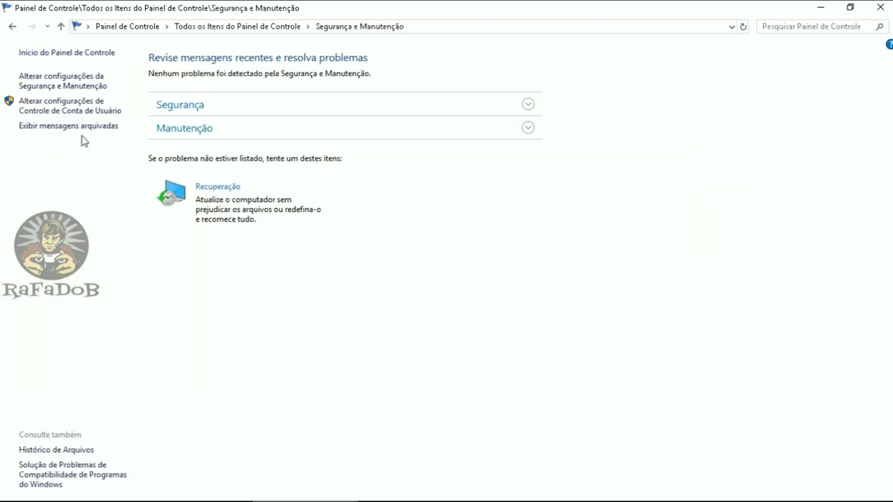
click(38, 83)
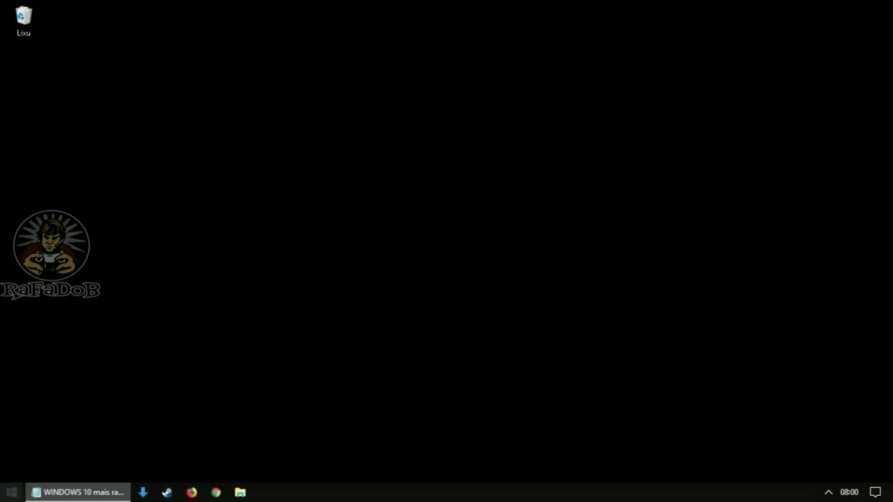
Step: Open the Windows Services console and look through the list of local services
key(super)
click(253, 204)
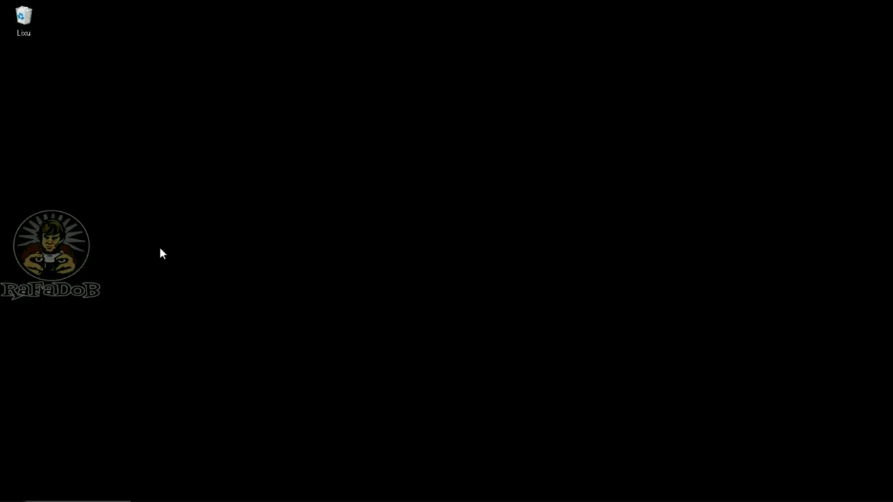
scroll(812, 281, down, 5)
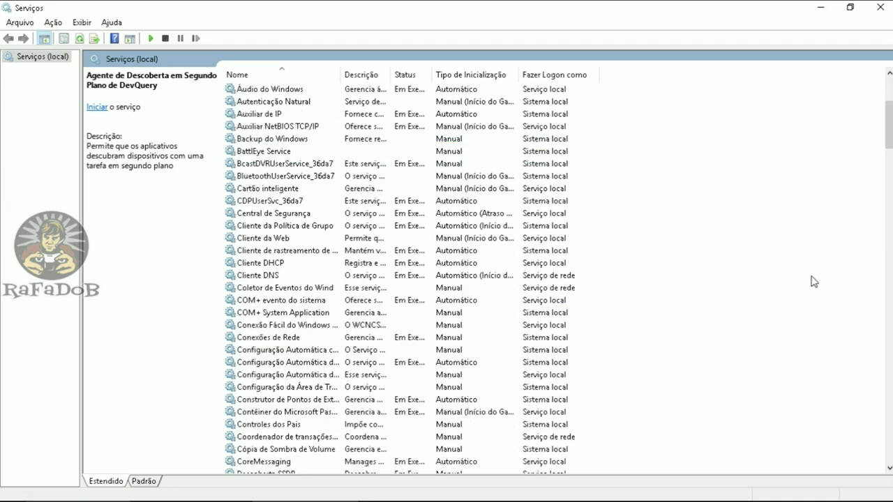
drag(890, 132, 891, 468)
drag(890, 432, 891, 98)
Step: Widen the columns of the services list so the names, status and startup types are fully readable
drag(432, 74, 602, 77)
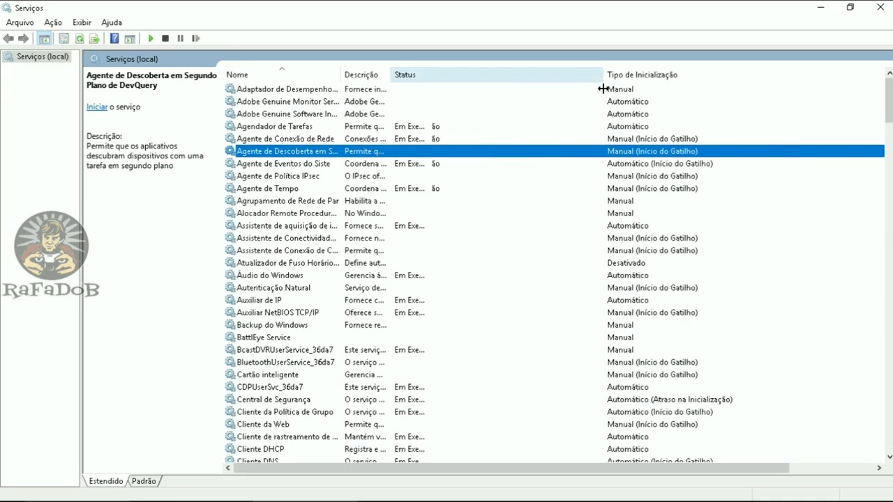
drag(460, 86, 462, 88)
click(462, 88)
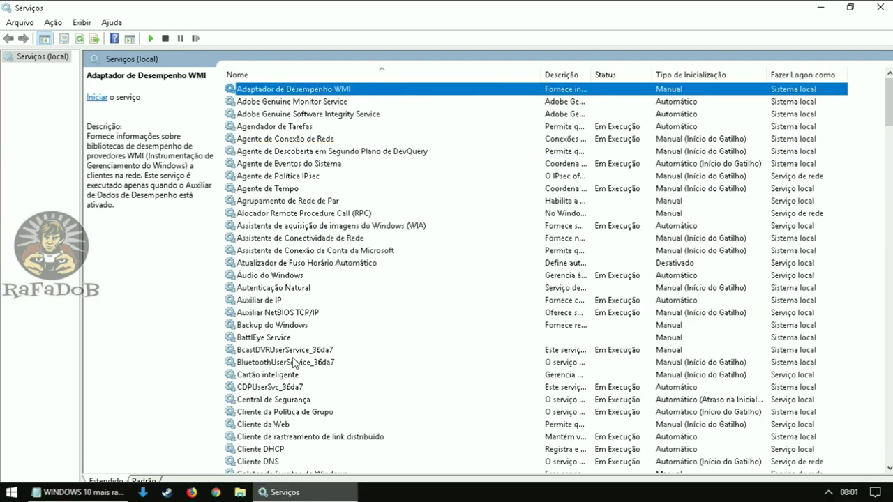
Step: Find the Experiências e Telemetria de Usuário Conectado service and set its startup type to Desativado
click(338, 150)
key(e)
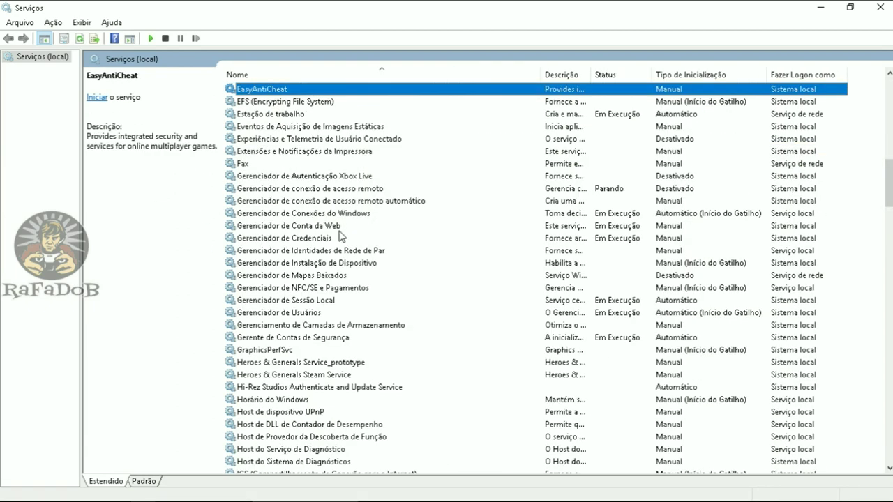
scroll(335, 151, down, 2)
scroll(335, 154, up, 2)
scroll(335, 154, up, 3)
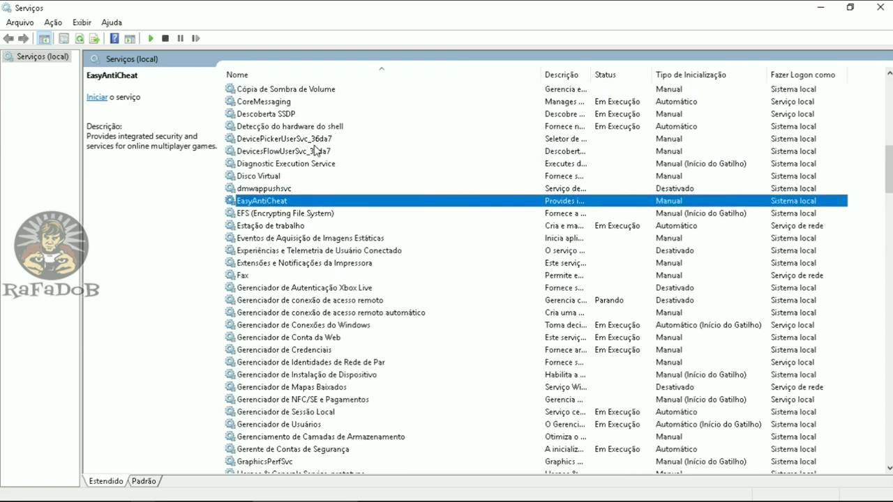
click(294, 250)
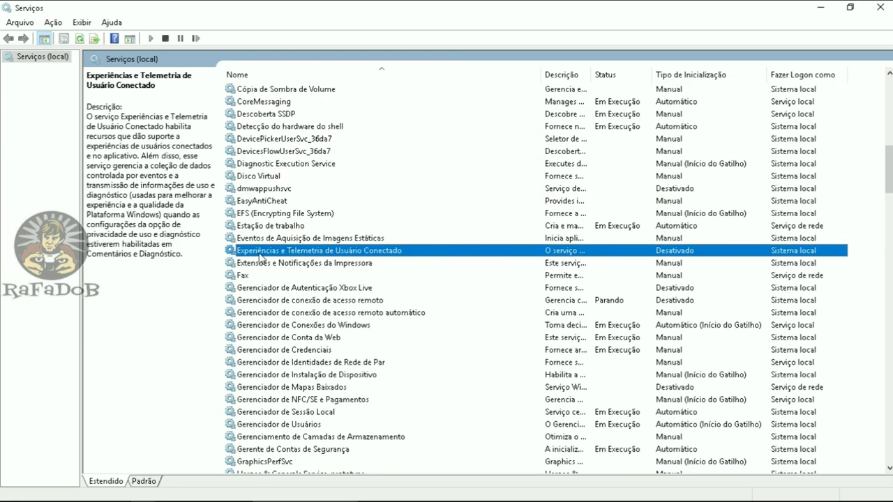
double_click(522, 254)
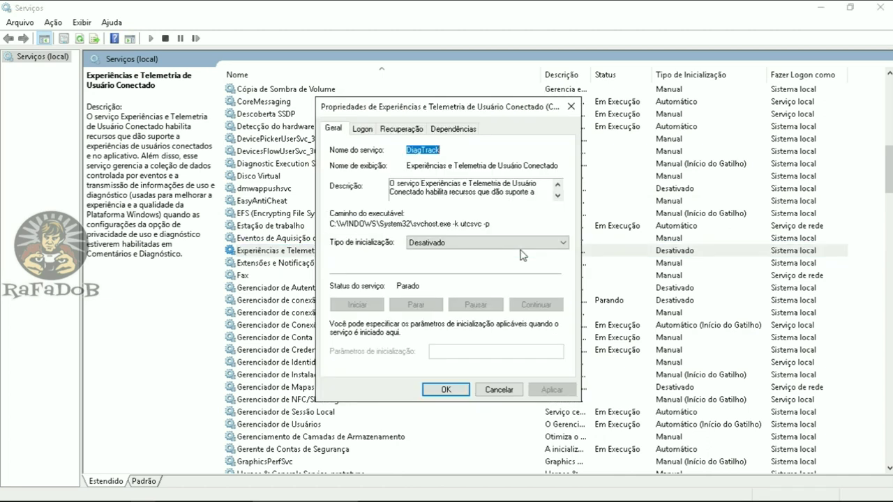
click(474, 242)
click(444, 281)
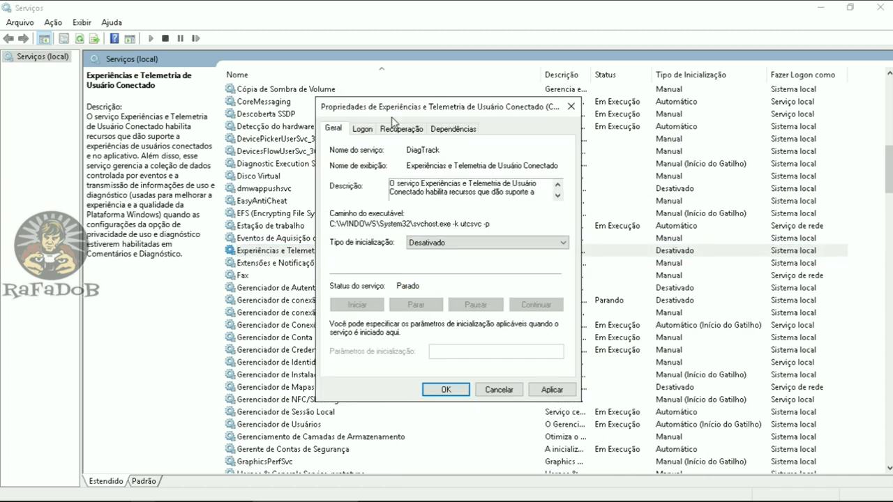
Step: Set the telemetry service's first-failure response to Não executar nenhuma ação and its failure count reset to 0 days, and apply the changes
click(360, 129)
click(401, 129)
click(481, 175)
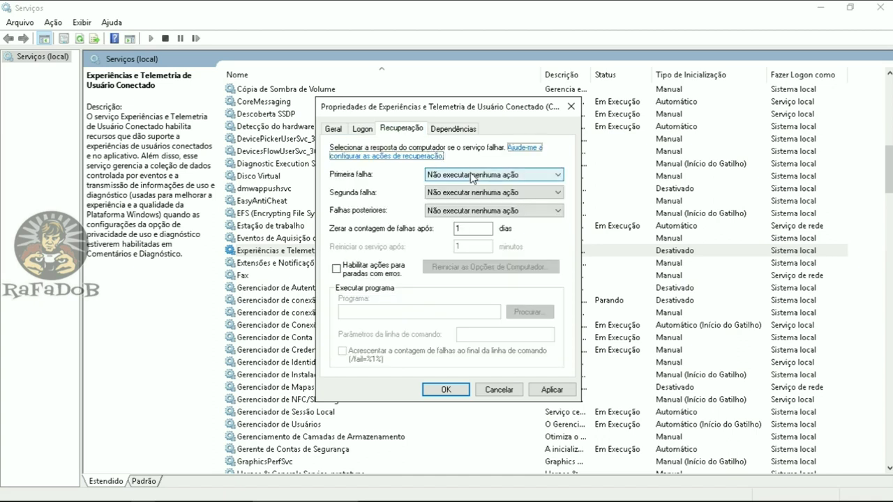
click(468, 187)
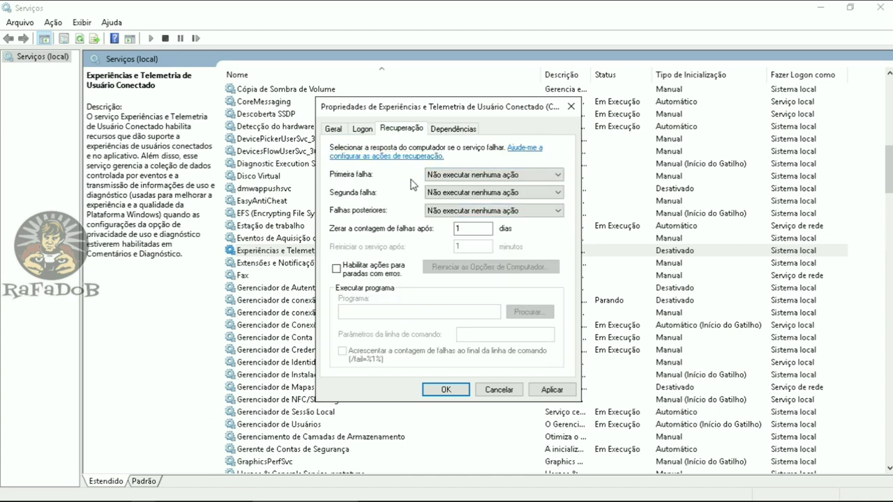
click(474, 229)
text(0)
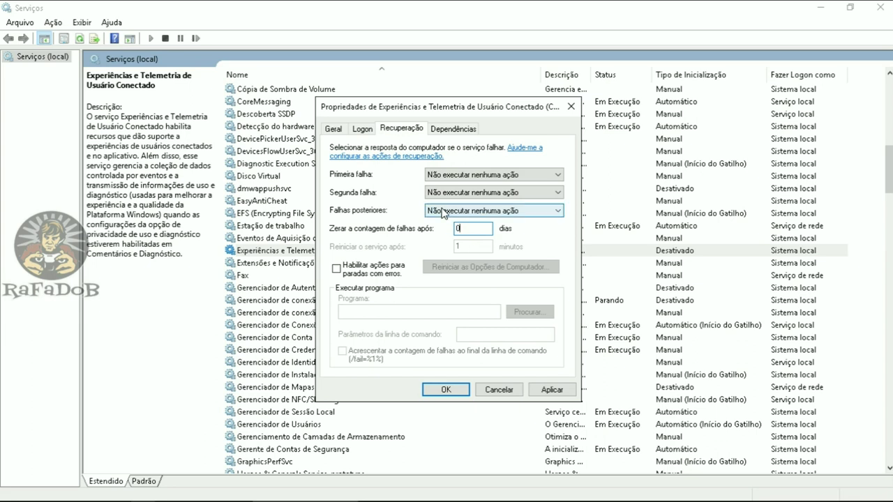
click(551, 390)
click(455, 395)
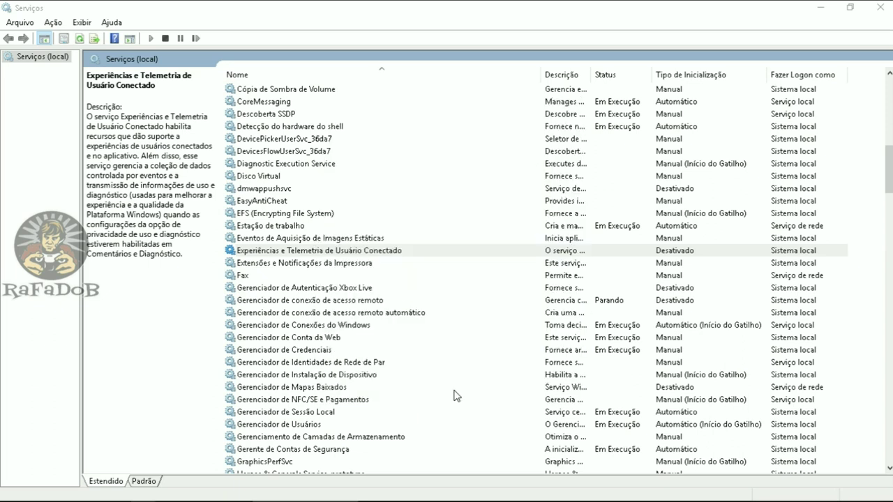
click(341, 250)
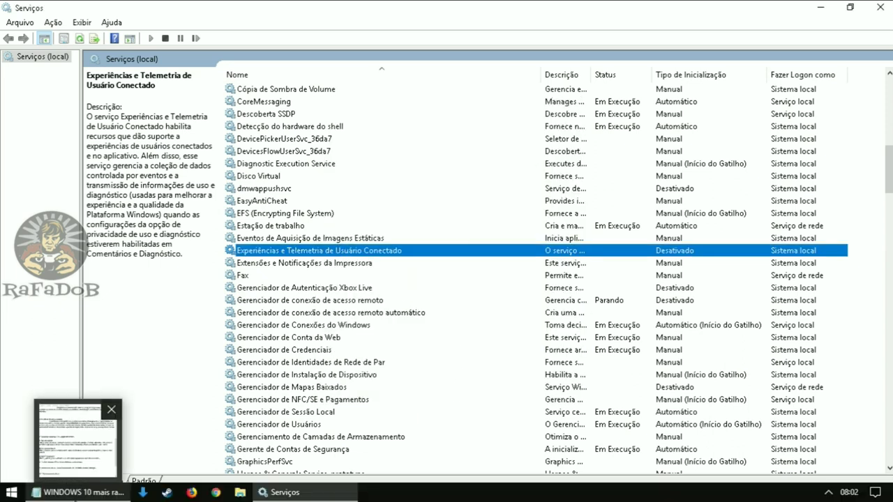
Step: Check the startup type and recovery settings of the dmwappushsvc service and dismiss its properties
click(282, 190)
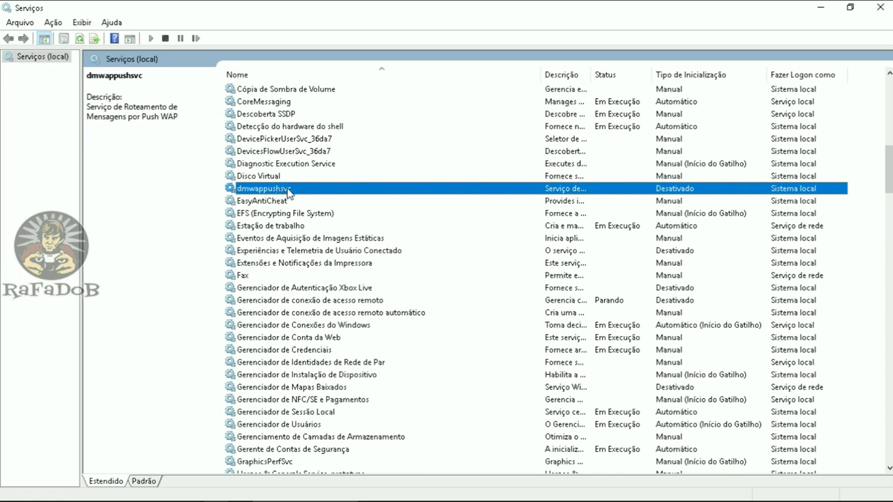
double_click(288, 192)
click(475, 242)
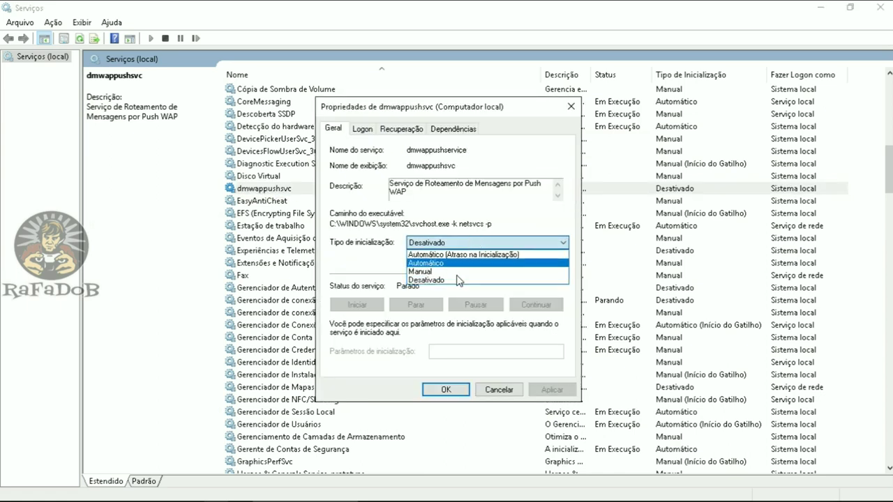
click(458, 280)
click(447, 245)
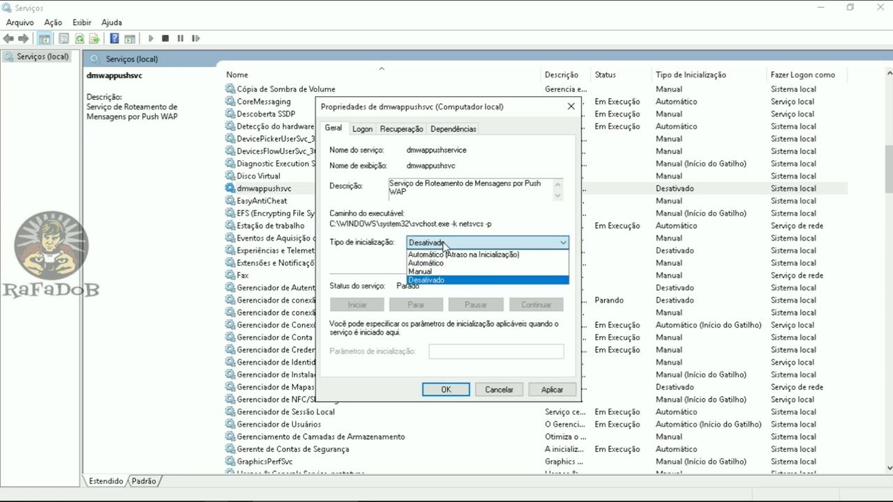
click(450, 285)
click(402, 130)
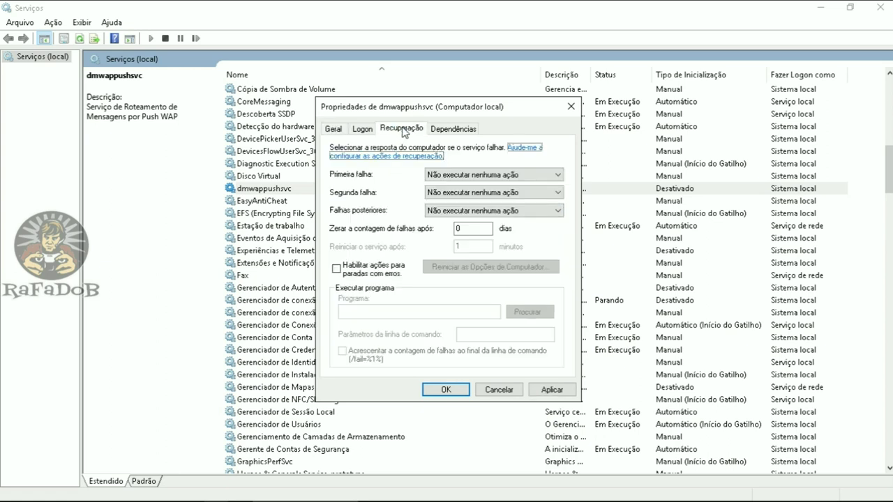
click(514, 390)
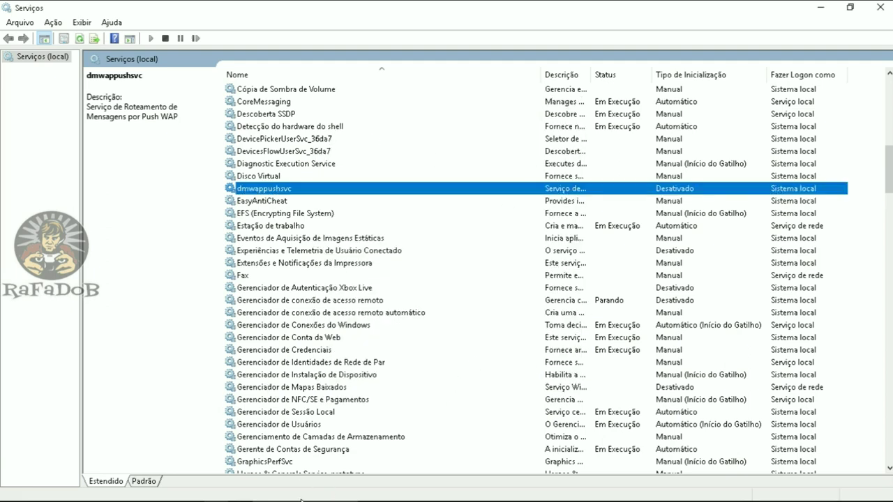
Step: Check the startup type and recovery settings of the Gerenciador de Mapas Baixados service
click(351, 287)
scroll(351, 279, down, 4)
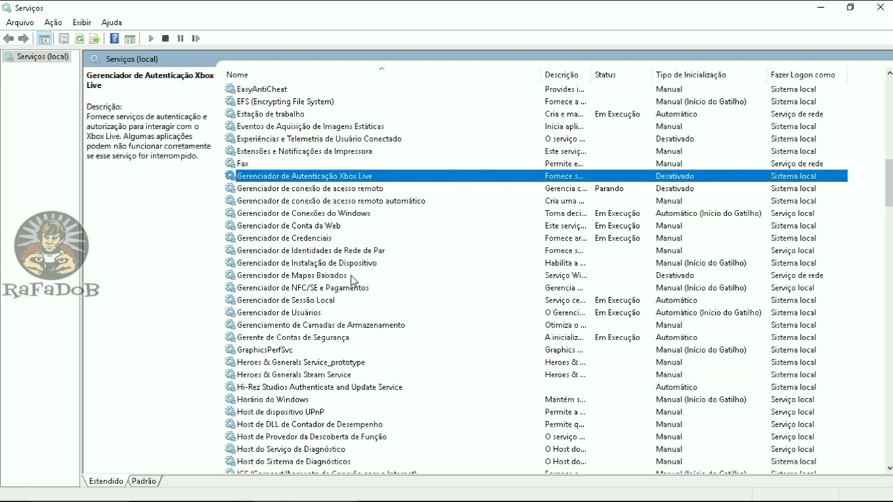
click(304, 240)
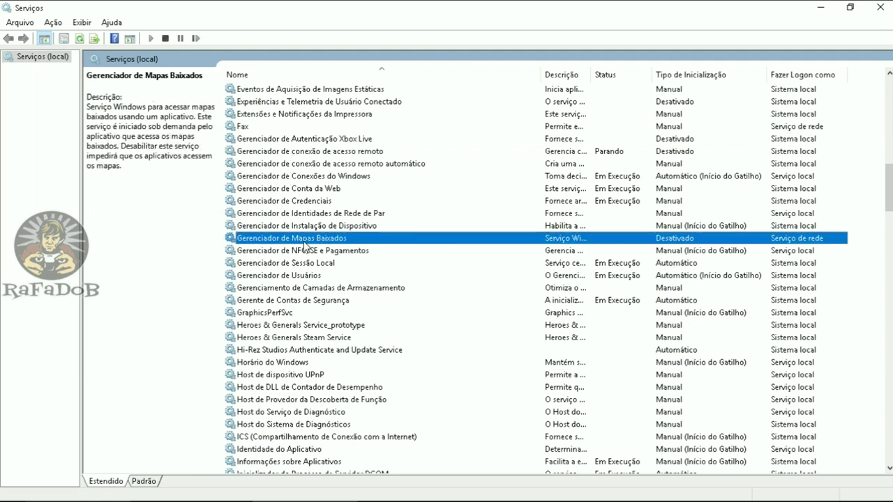
double_click(398, 239)
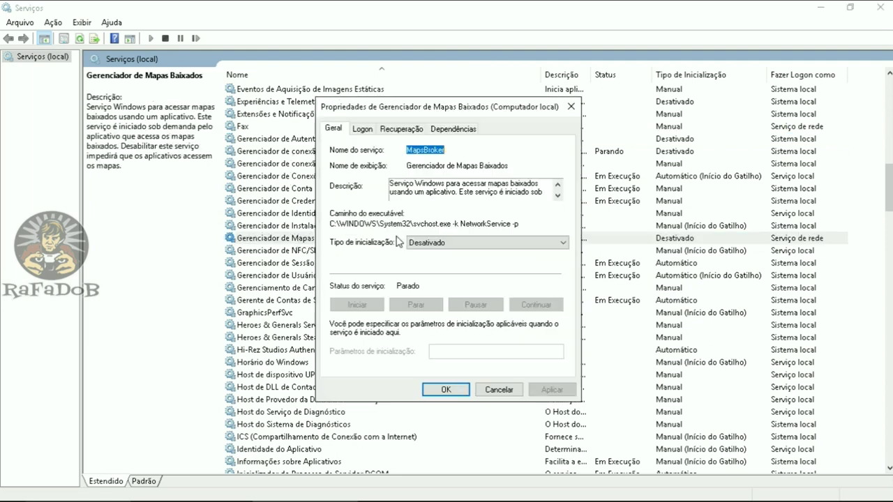
click(482, 245)
click(481, 246)
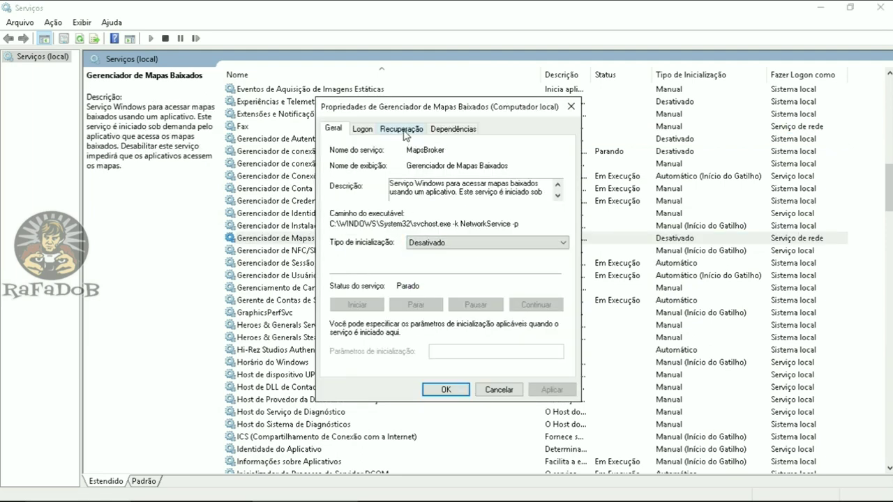
click(401, 130)
click(469, 229)
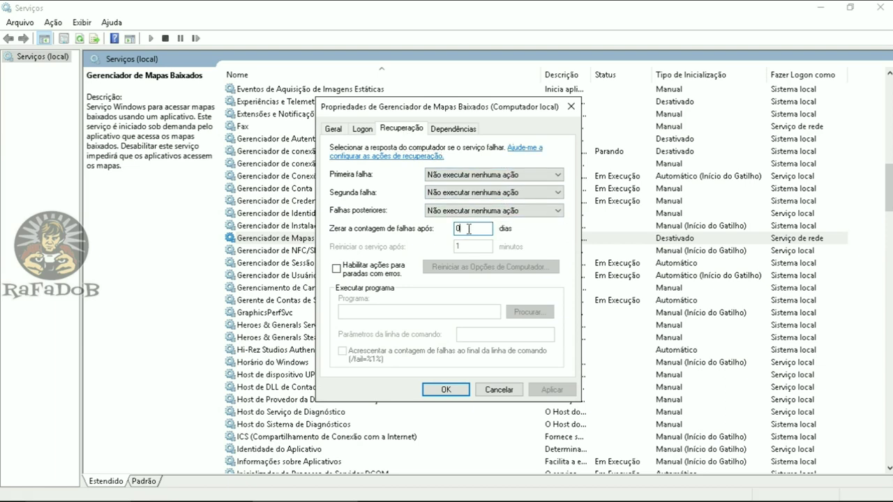
click(453, 390)
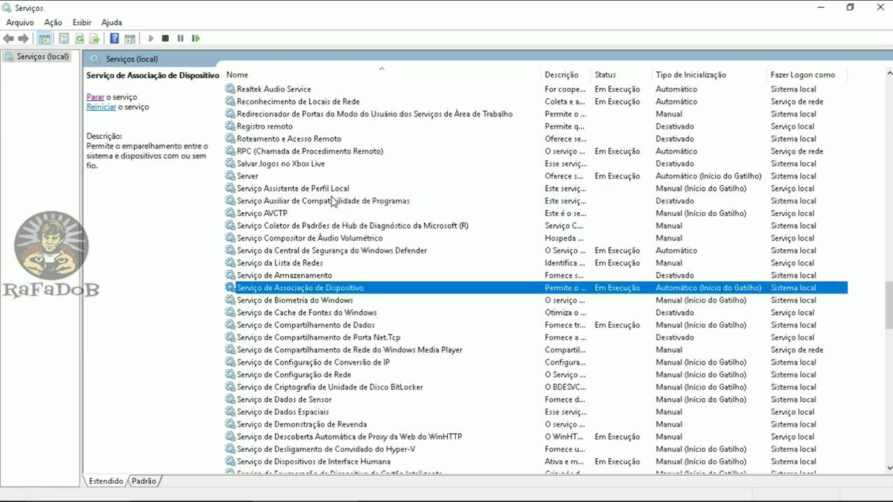
Step: Open the properties of Serviço Auxiliar de Compatibilidade de Programas and check its startup type
click(338, 202)
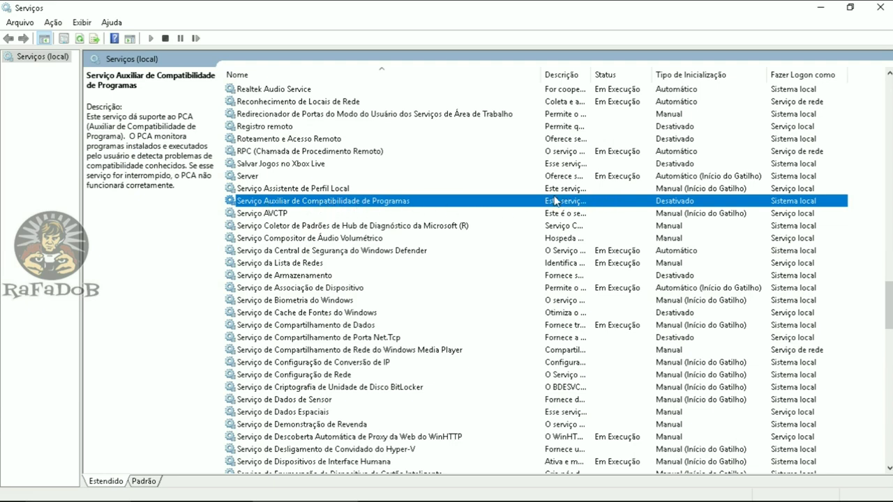
key(Return)
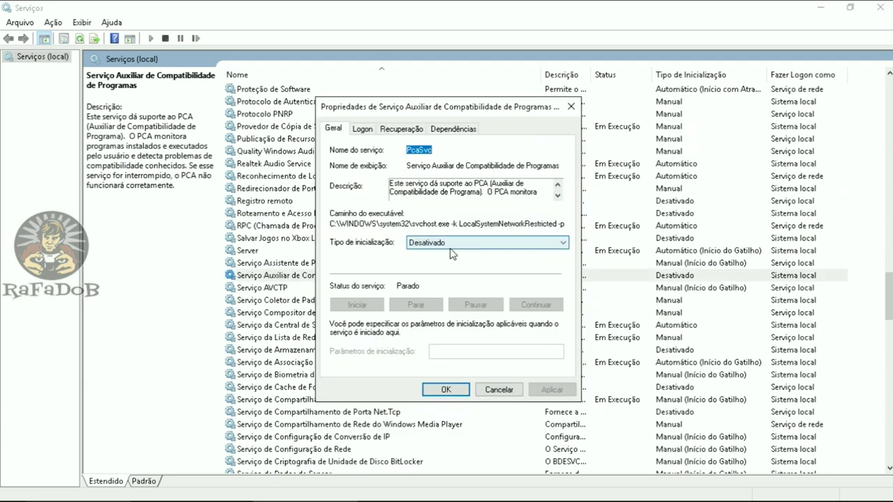
click(454, 241)
click(454, 240)
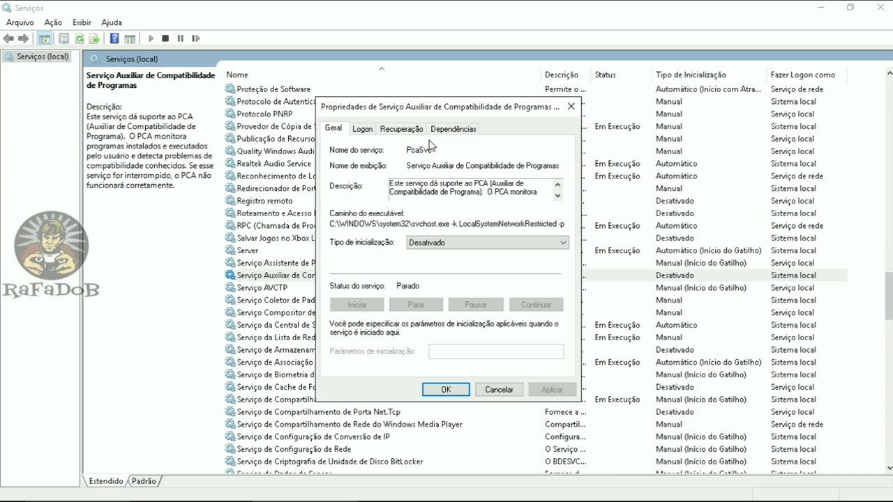
Step: Set the compatibility assistant service's failure count reset to 0 days and apply the change
click(410, 133)
click(478, 231)
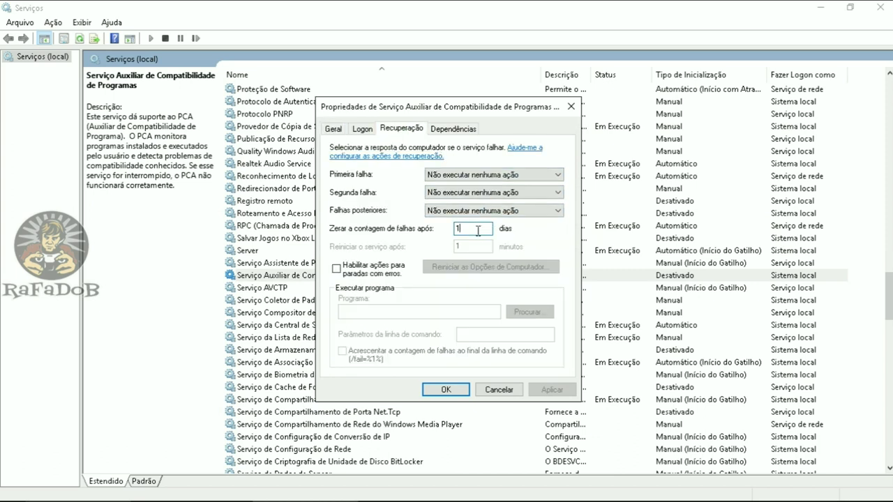
key(BackSpace)
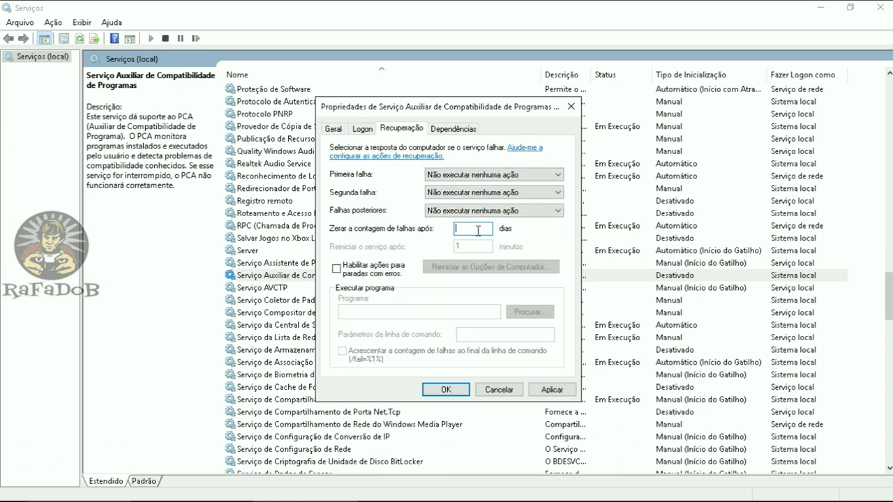
text(0)
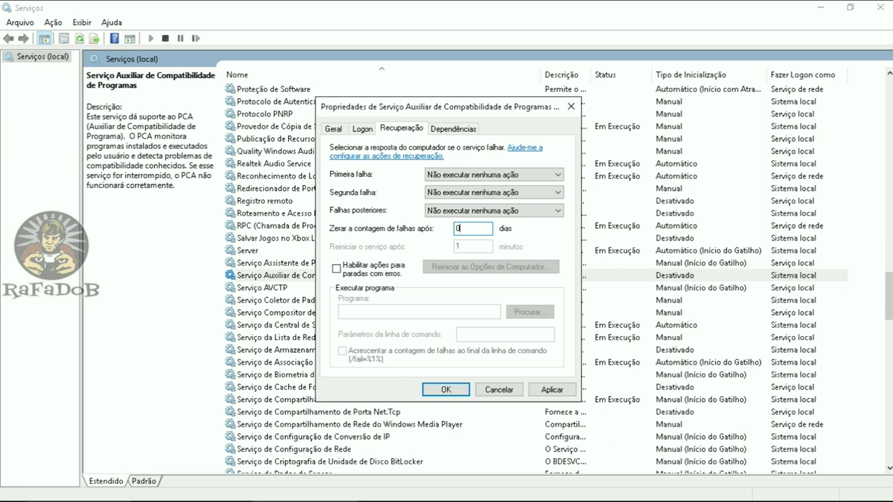
click(558, 391)
click(459, 393)
Step: Find the Logon secundário service, set its startup type to Desativado and check its recovery settings
key(l)
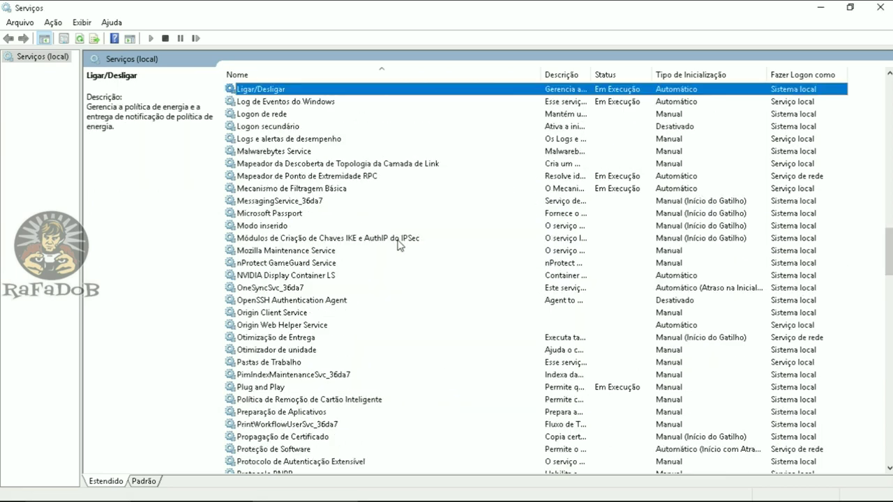
click(300, 129)
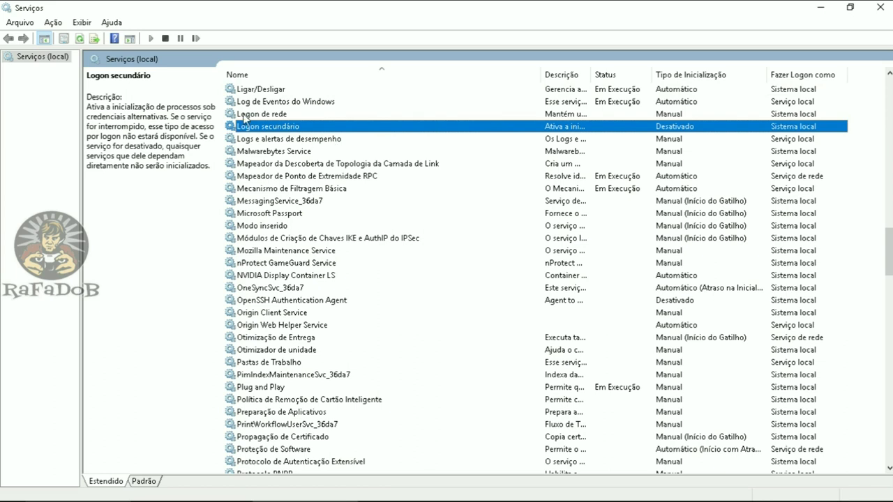
double_click(290, 130)
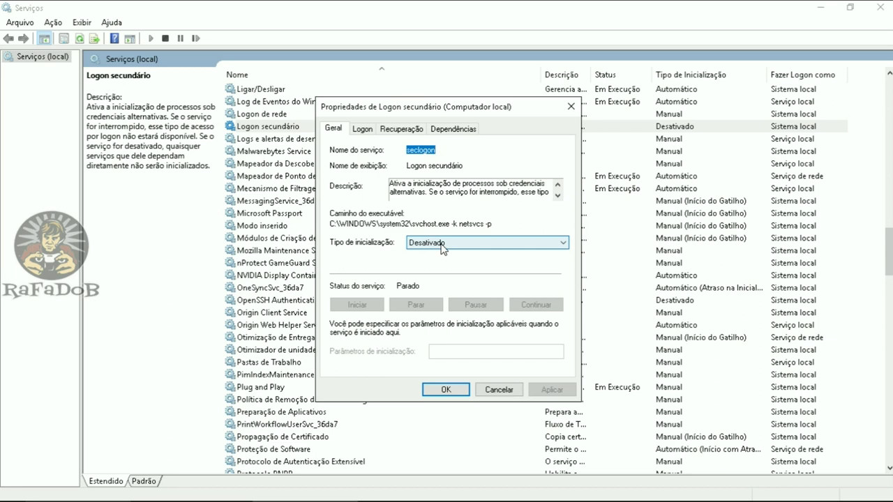
click(441, 250)
click(437, 282)
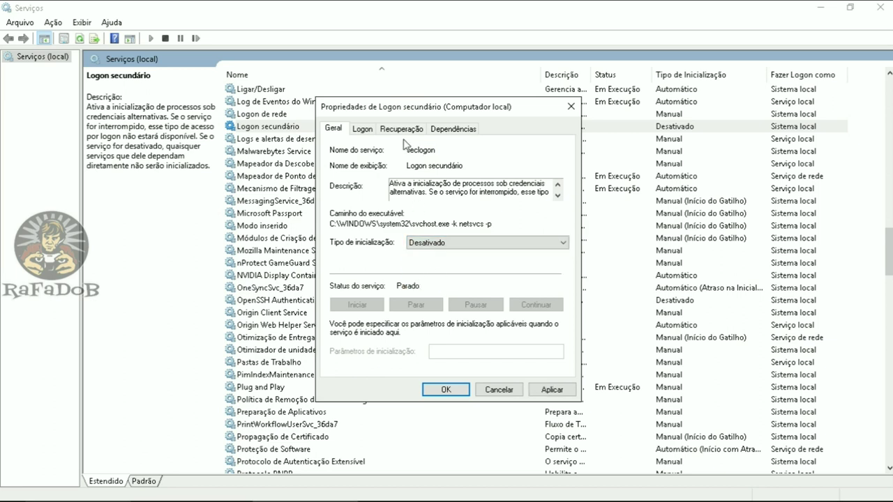
click(402, 128)
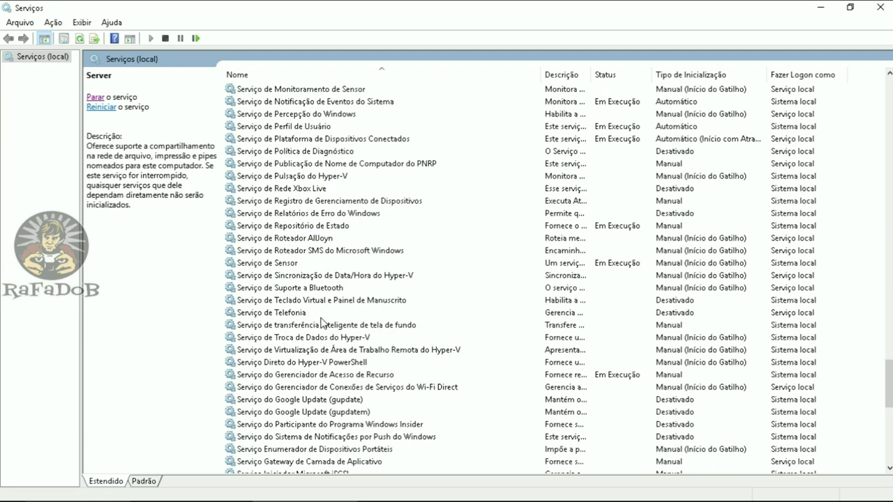
Step: Open the properties of Serviço de Telefonia and set its startup type to Desativado
click(297, 314)
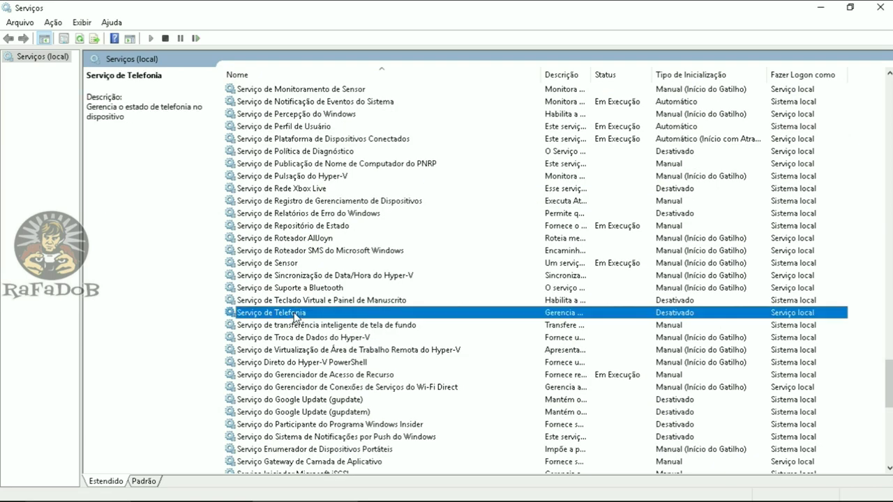
double_click(297, 314)
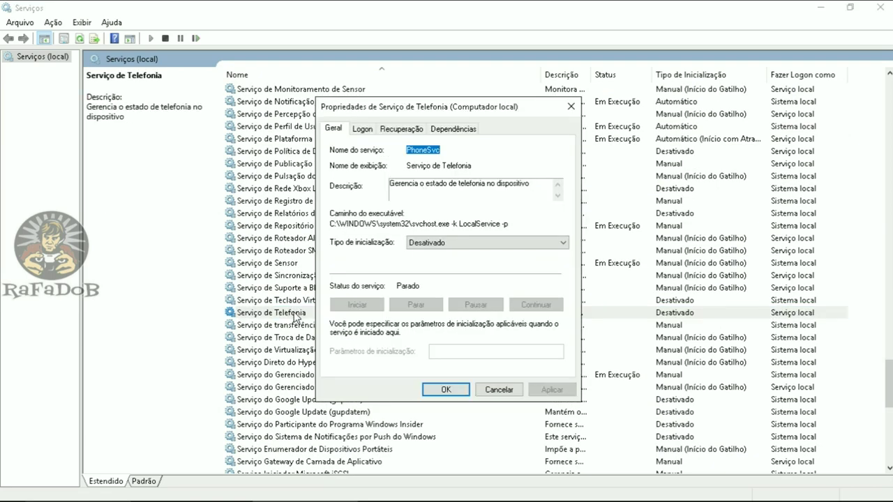
click(441, 249)
click(441, 280)
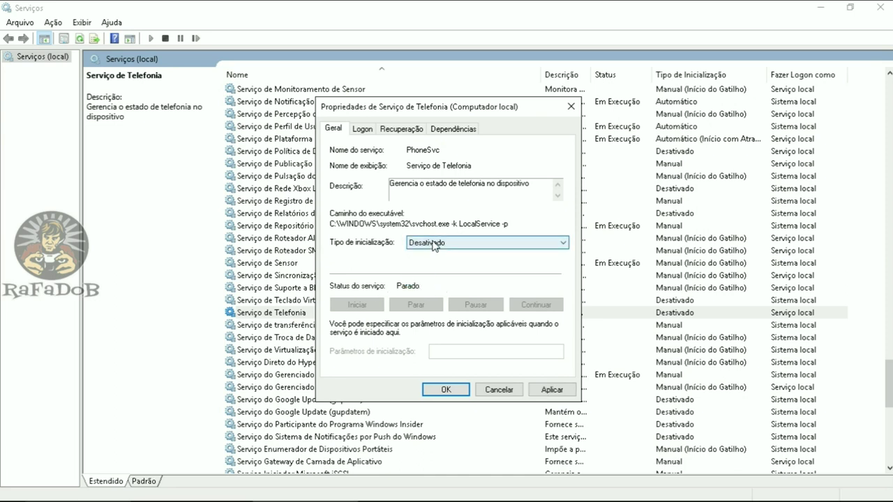
Step: Set the Serviço de Telefonia first-failure response to Não executar nenhuma ação and apply the changes
click(369, 130)
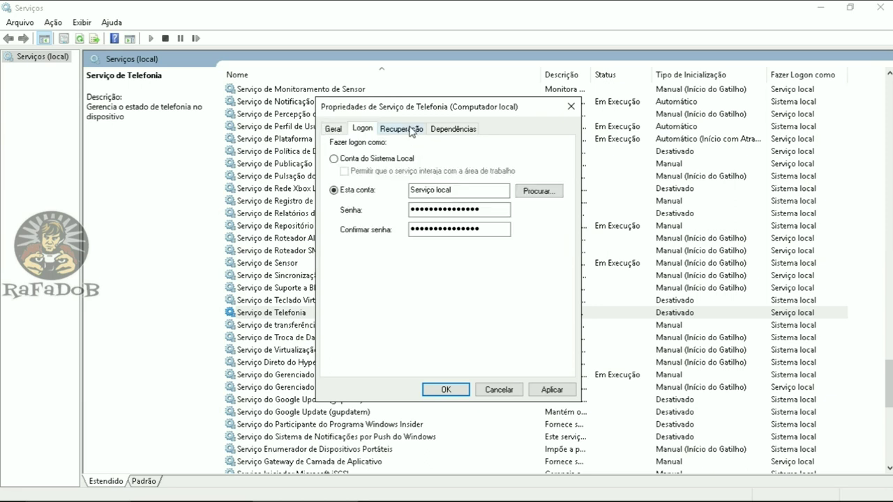
click(410, 128)
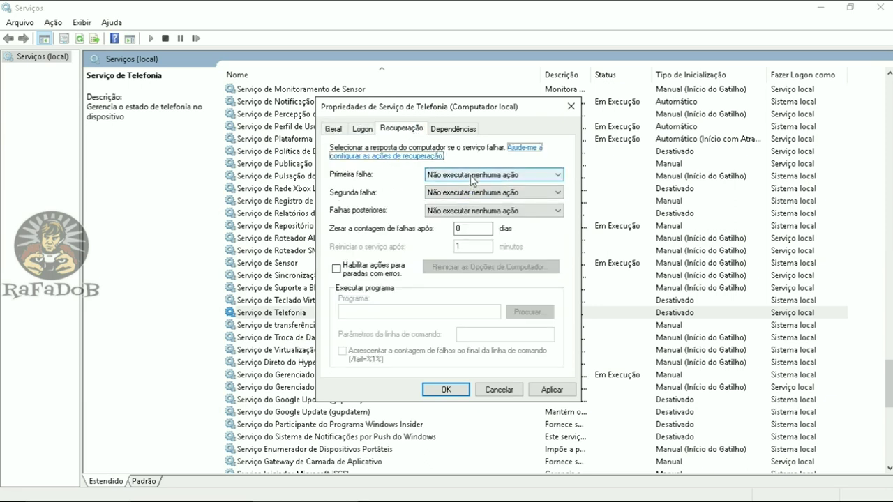
click(472, 179)
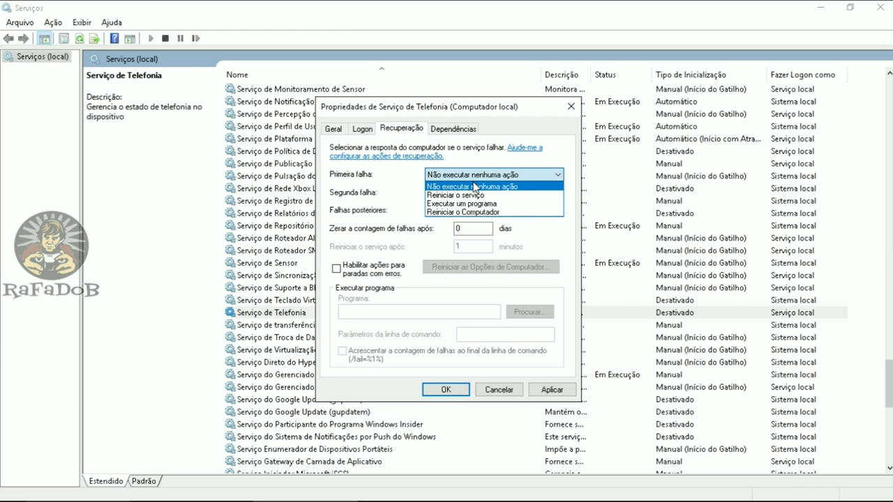
click(474, 187)
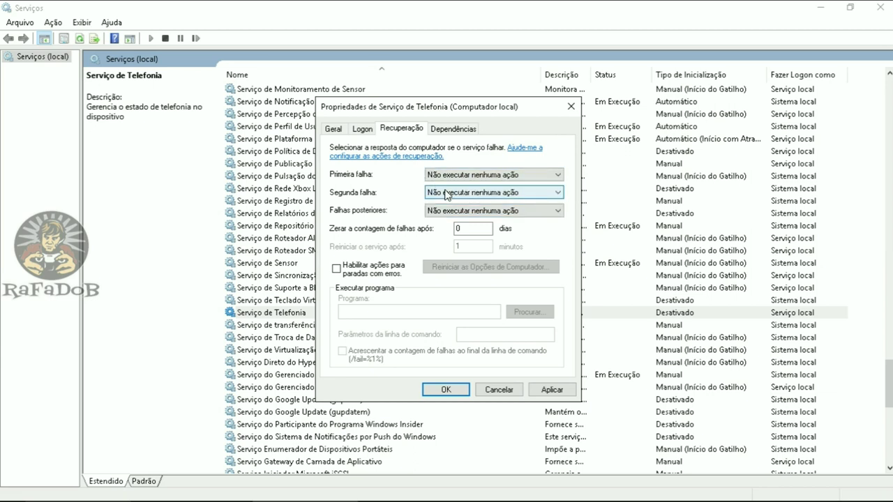
click(552, 390)
click(451, 391)
Step: Find Serviço de Teclado Virtual e Painel de Manuscrito and check its properties
click(293, 314)
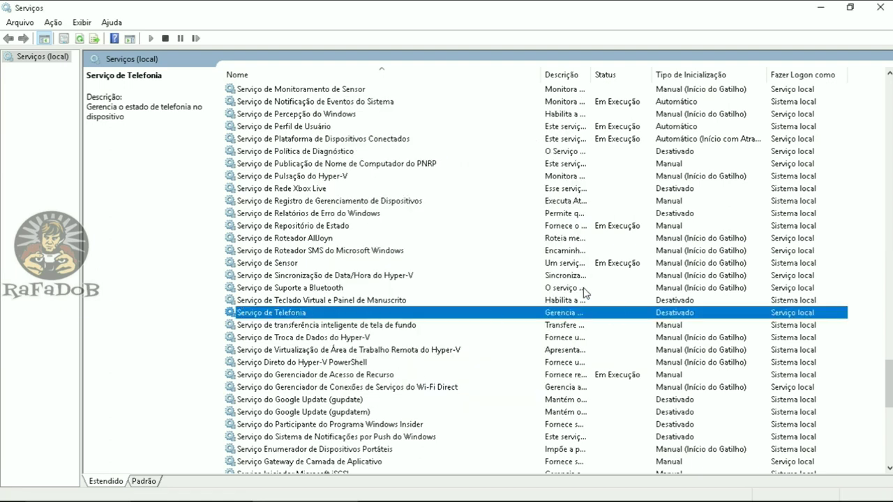
scroll(584, 295, down, 1)
click(283, 264)
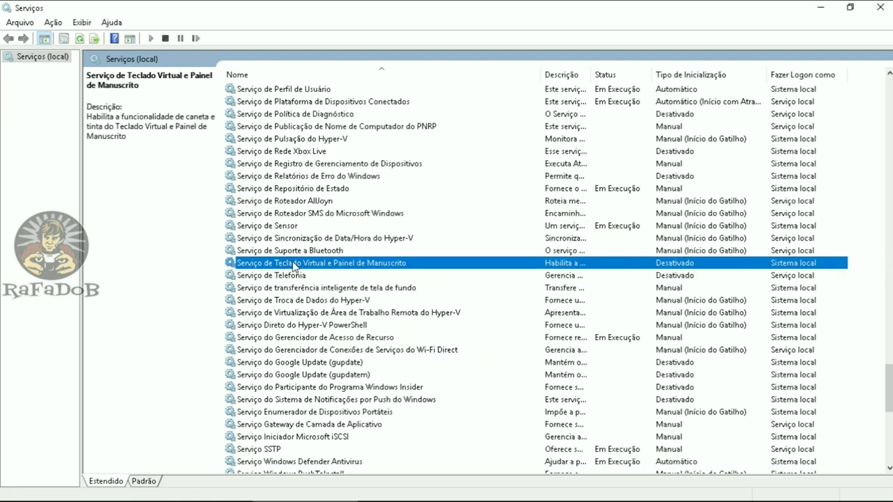
double_click(355, 267)
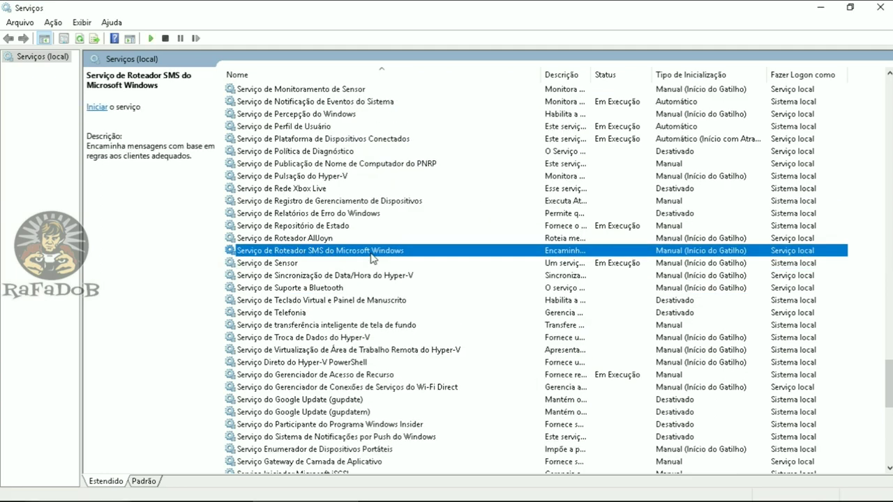
Step: Check the startup type of Serviço de Relatórios de Erro do Windows and dismiss its properties
scroll(372, 258, up, 1)
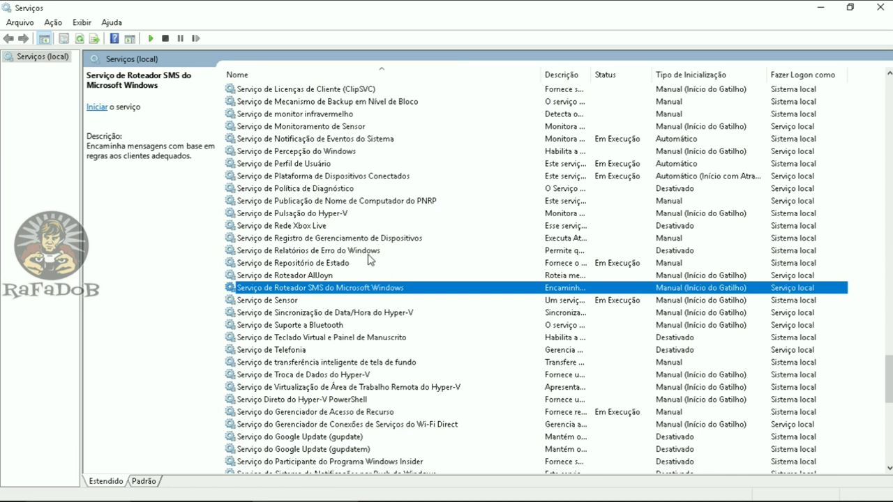
click(319, 251)
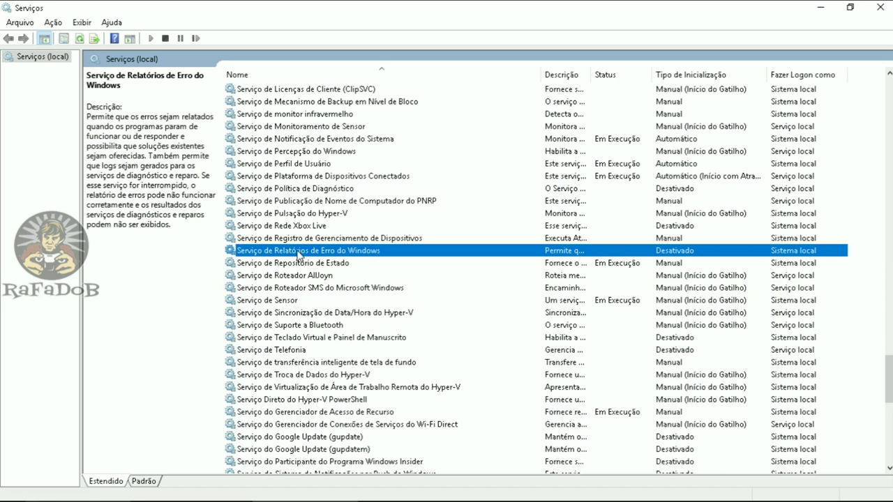
double_click(384, 253)
click(443, 243)
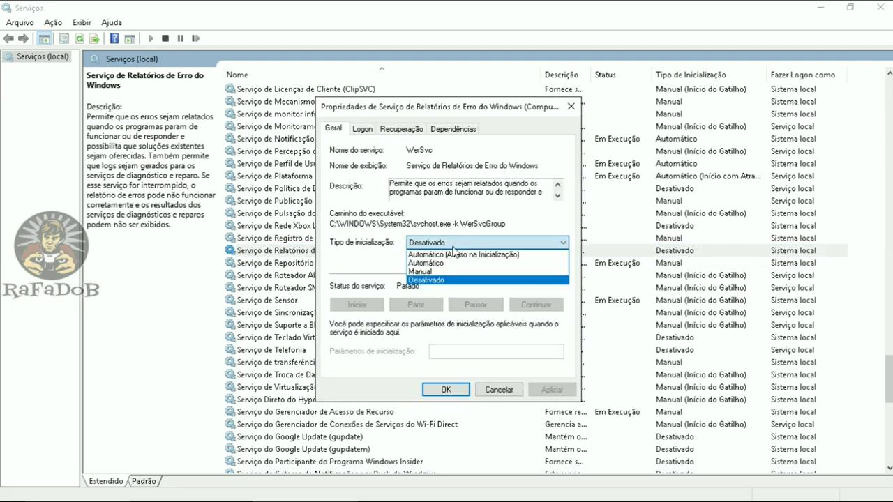
click(432, 281)
key(Escape)
Step: Look through the services listed below Serviço de Telefonia for further ones to review
click(401, 263)
scroll(354, 357, down, 1)
scroll(354, 357, down, 4)
click(294, 164)
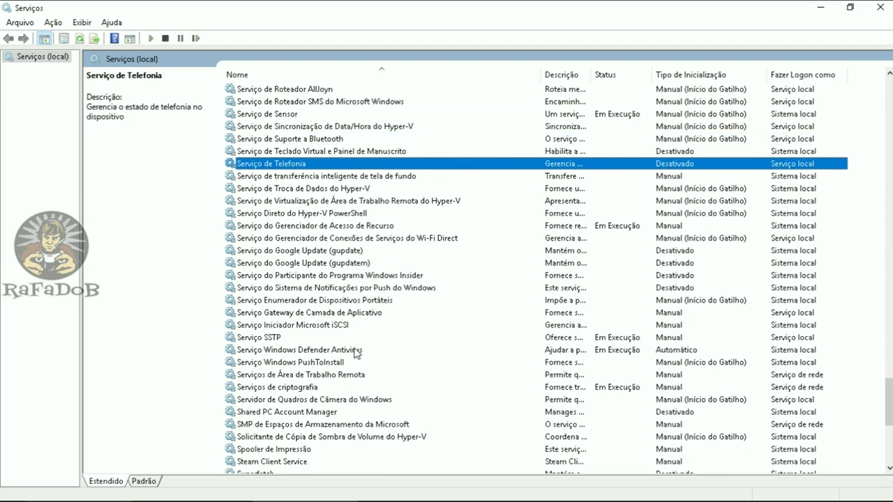
click(293, 337)
scroll(314, 314, down, 4)
click(314, 250)
scroll(288, 323, down, 1)
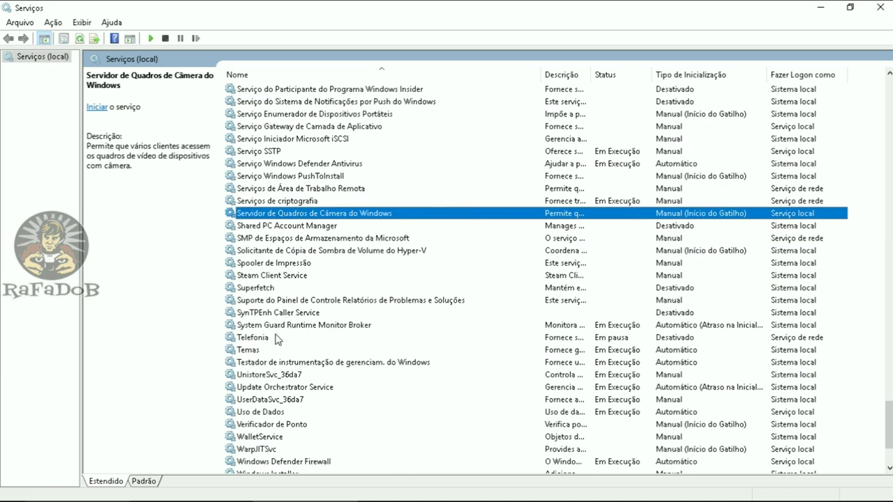
Step: Check the startup type of the Superfetch service and dismiss its properties
click(279, 289)
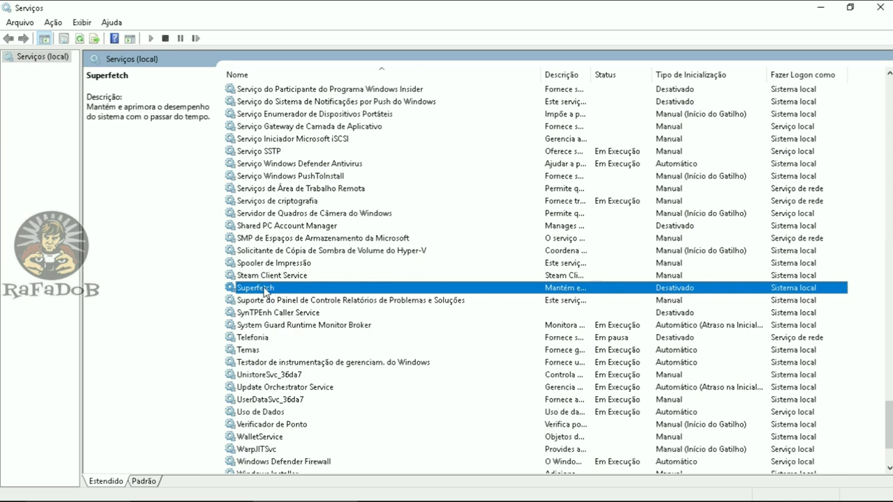
double_click(556, 288)
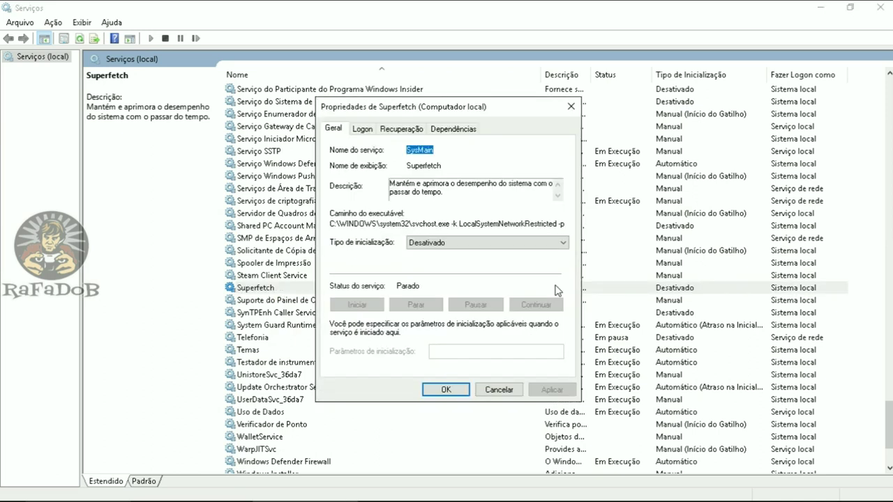
click(510, 246)
click(508, 247)
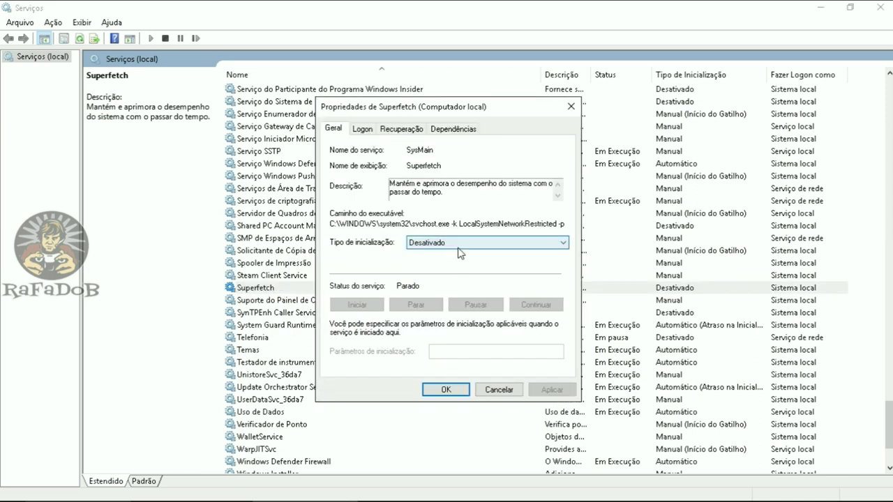
key(Escape)
key(Up)
key(Down)
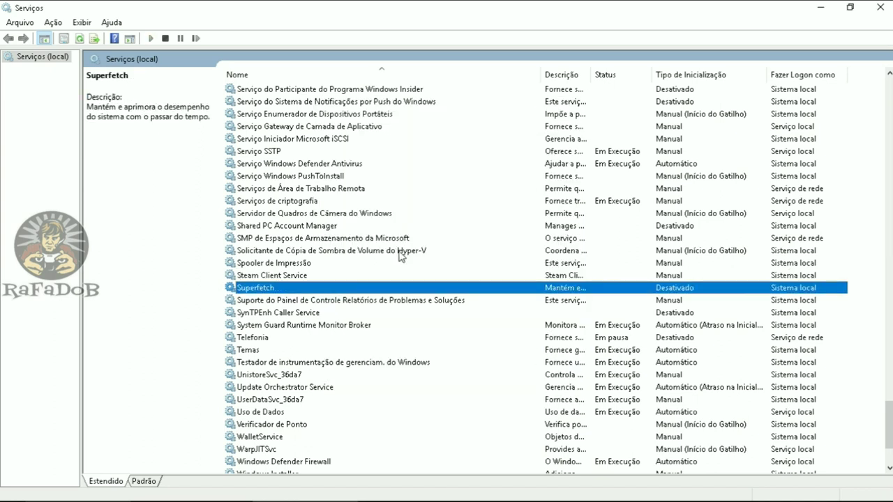
Step: Check the startup type options of the Spooler de Impressão service and dismiss its properties
click(293, 264)
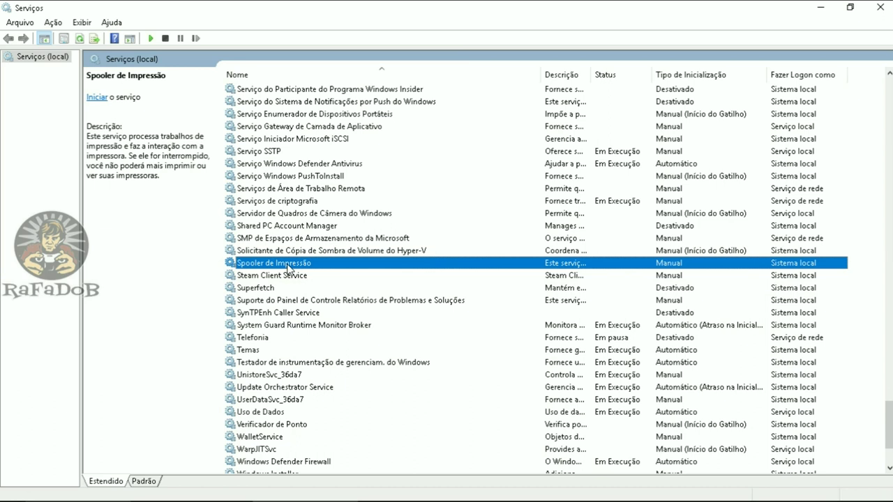
double_click(293, 266)
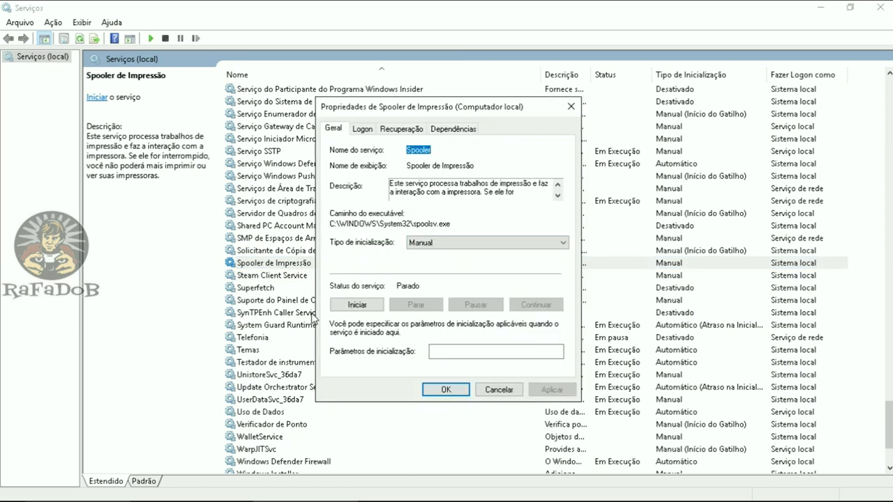
click(355, 306)
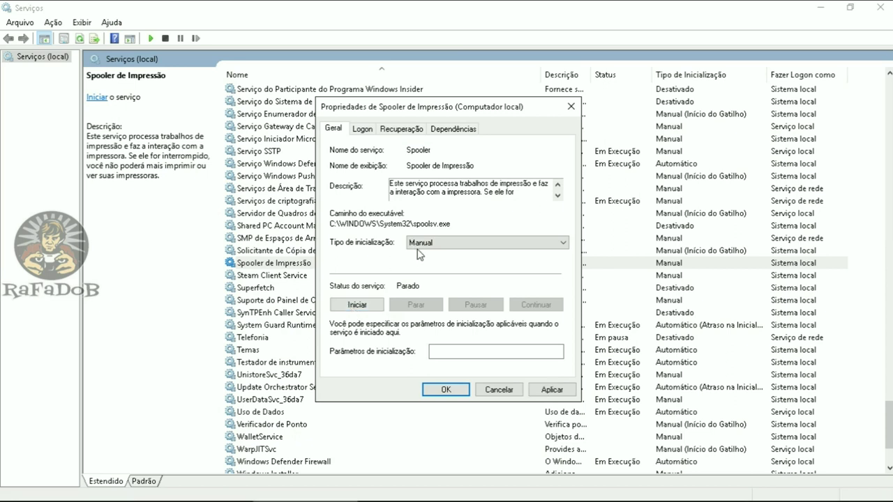
click(422, 245)
click(419, 275)
click(410, 246)
click(378, 274)
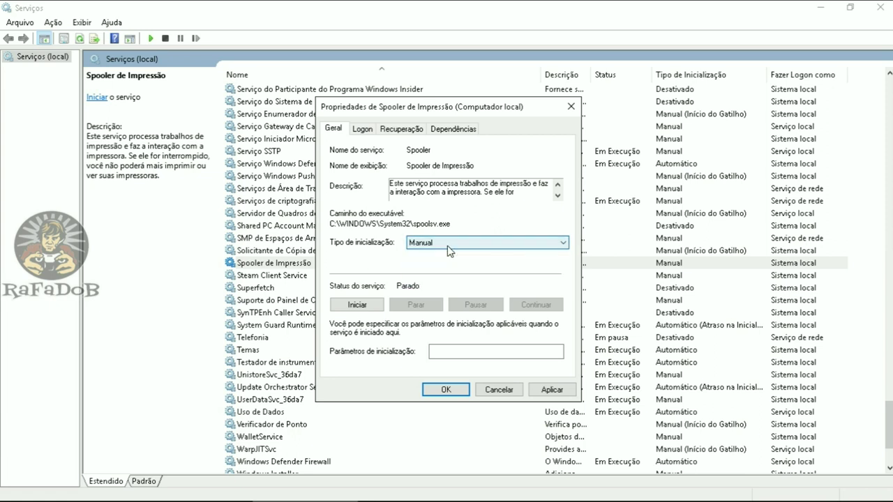
click(417, 243)
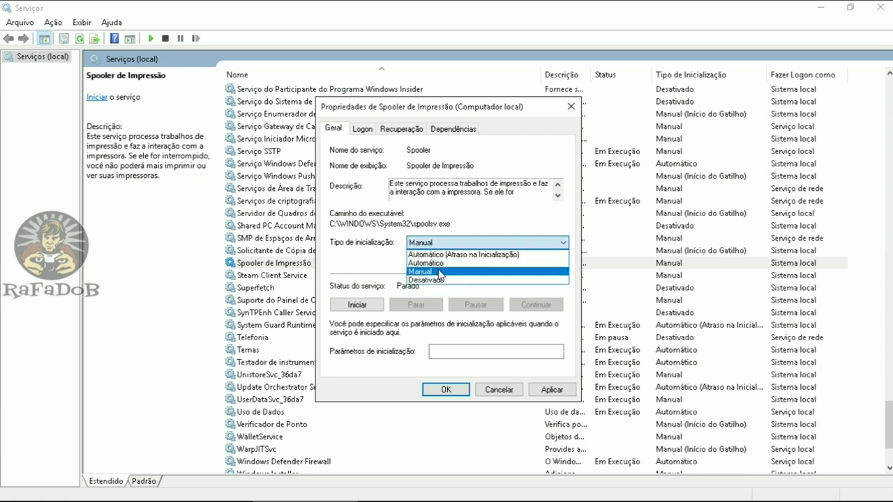
click(440, 269)
key(Escape)
Step: Find the Xbox services at the end of the list and compare Xbox Accessory Management Service with Xbox Game Monitoring
key(x)
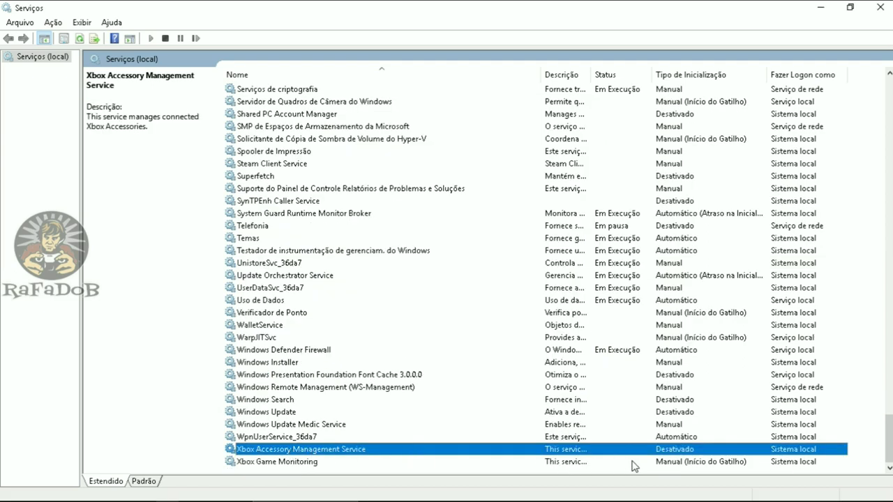
click(672, 464)
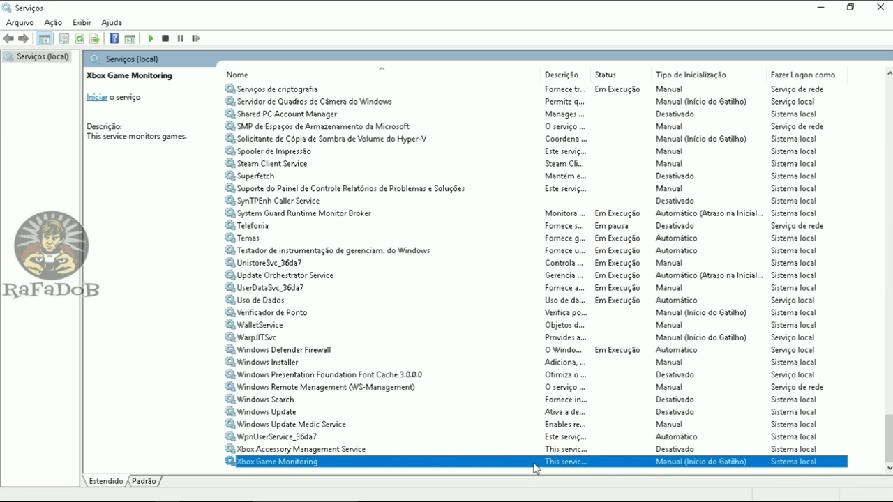
click(332, 450)
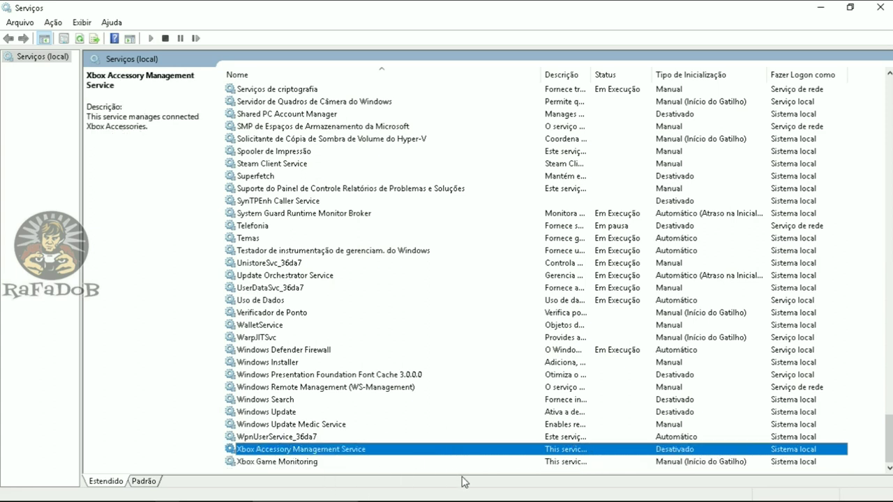
click(600, 462)
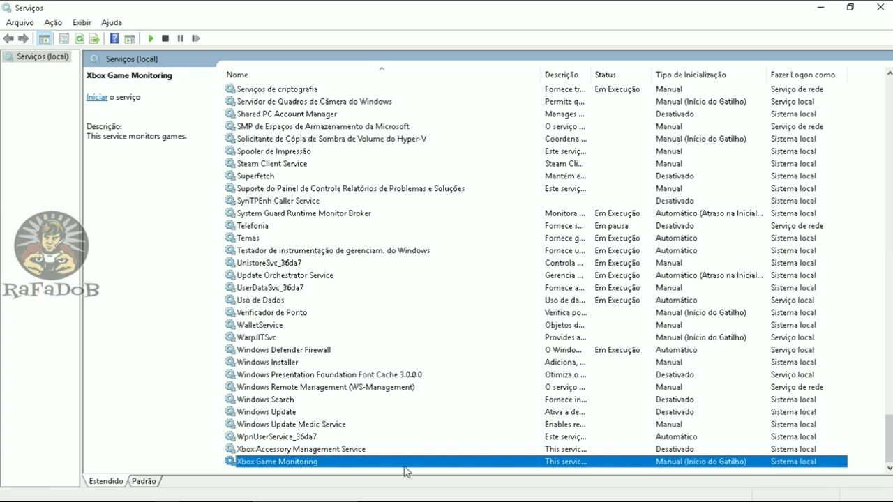
click(314, 450)
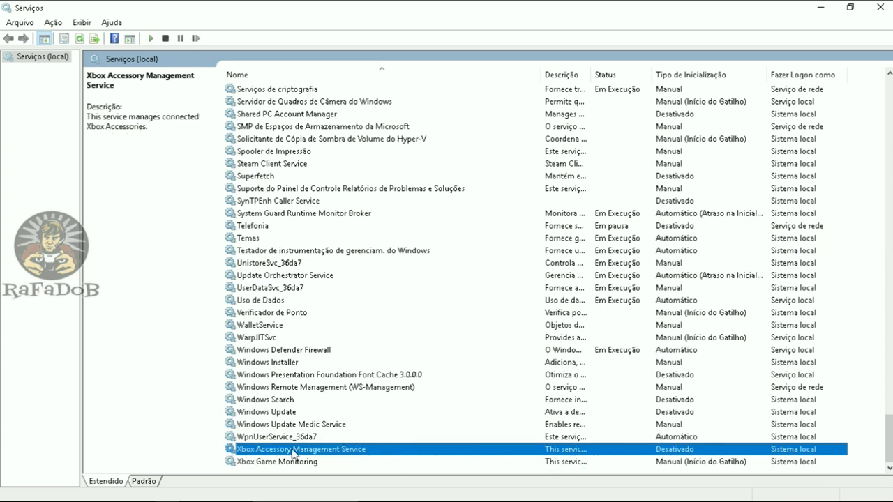
Step: Apply the Desativado startup type to Xbox Accessory Management Service and check that its recovery actions are off
double_click(552, 452)
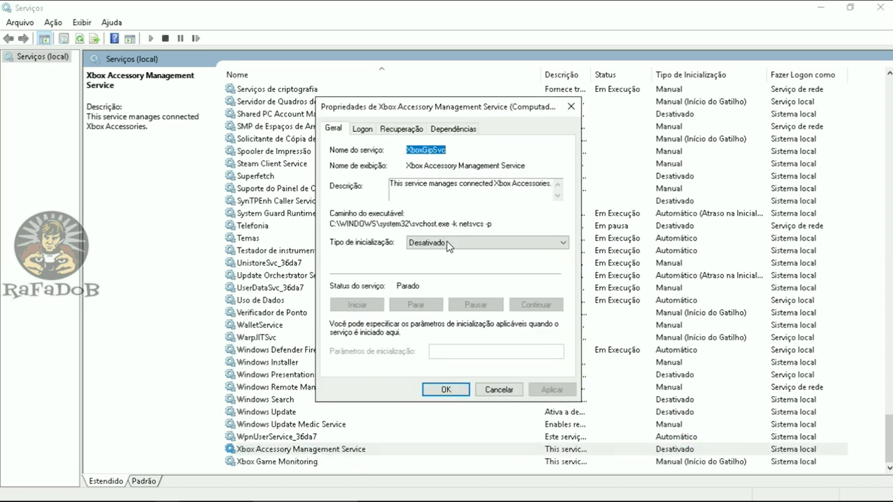
click(447, 242)
click(440, 279)
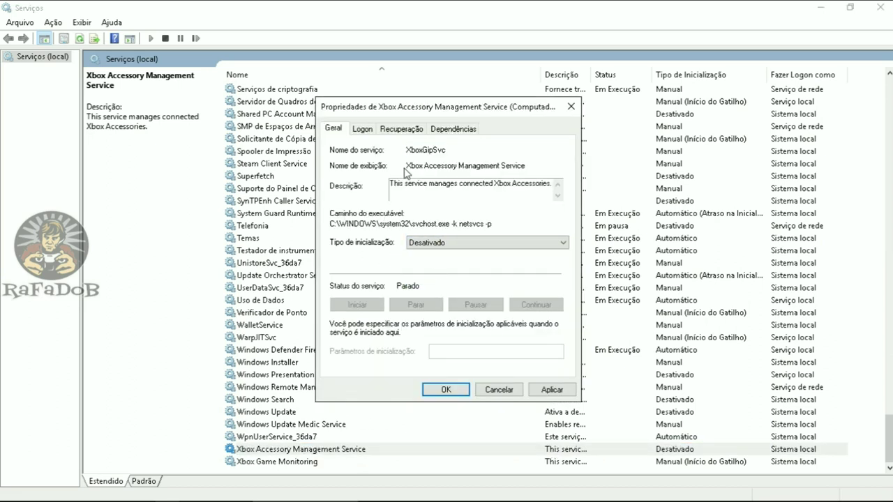
click(402, 131)
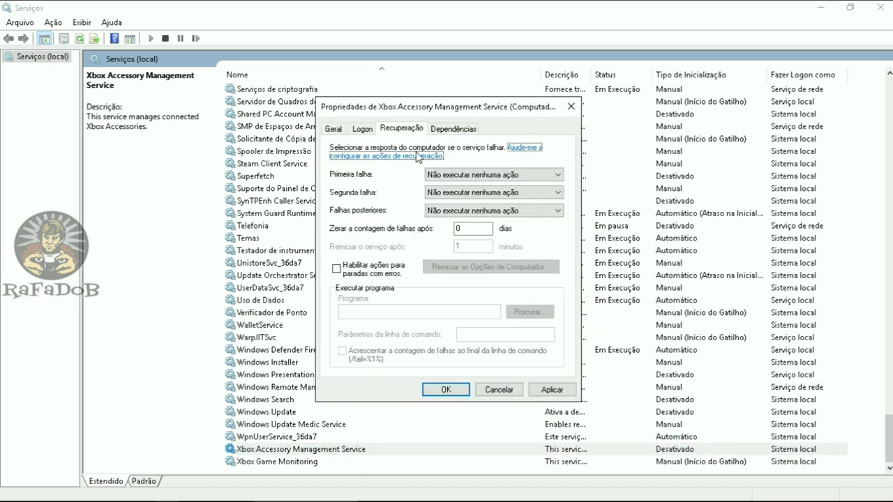
click(485, 231)
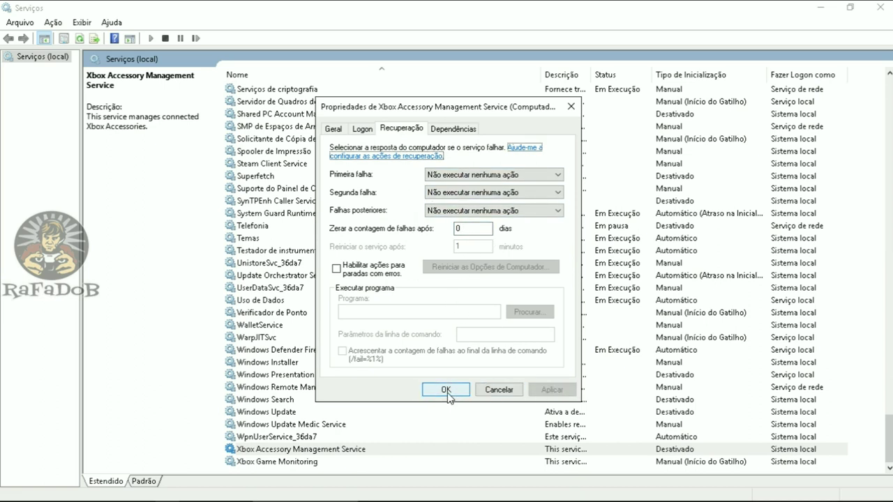
click(446, 390)
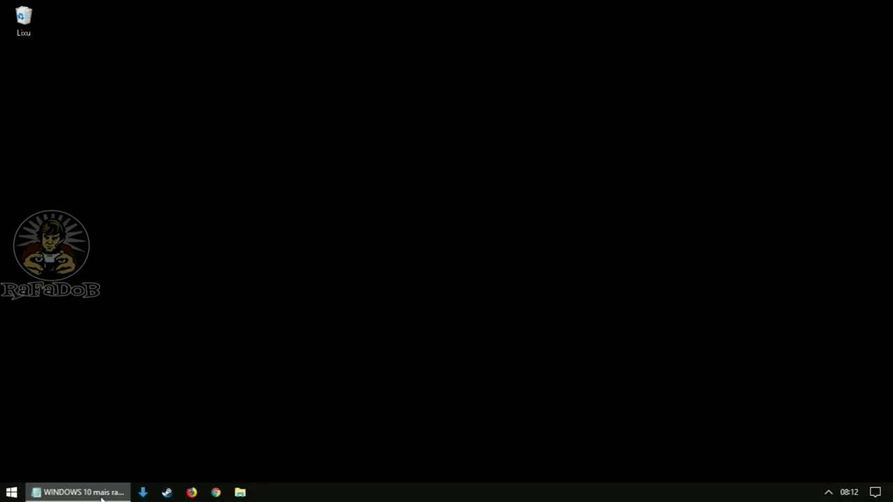
Step: Switch to the Notepad file WINDOWS 10 mais rapido OnlinePlayGames.txt and review the checklist through to item 7 on REGEDIT
click(102, 498)
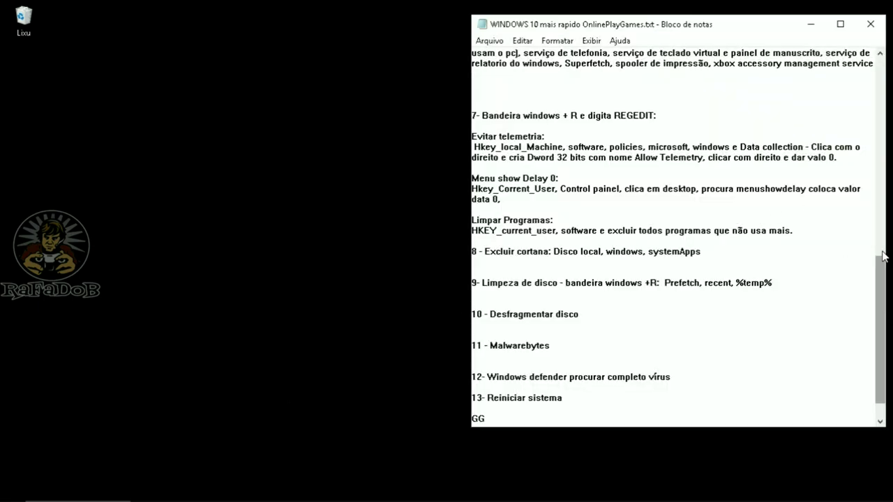
drag(880, 311, 880, 123)
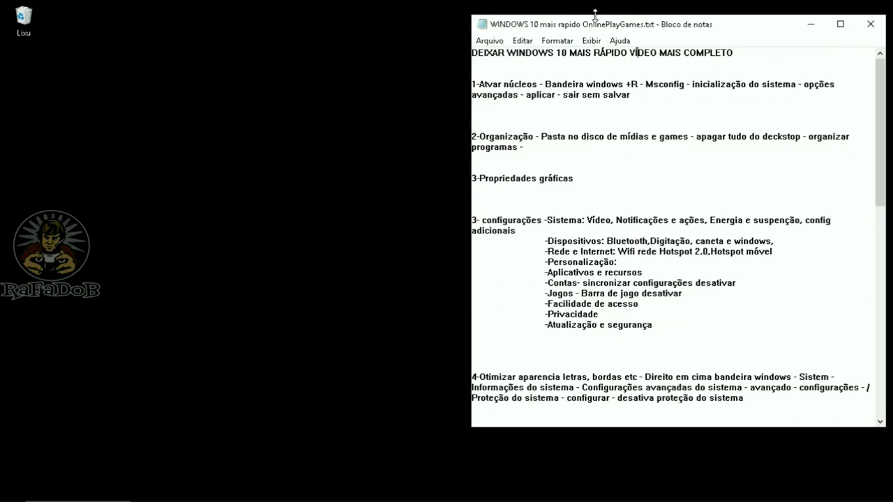
scroll(518, 125, down, 1)
scroll(517, 125, up, 1)
mouse_move(882, 106)
mouse_down()
mouse_move(883, 125)
mouse_move(883, 116)
mouse_up()
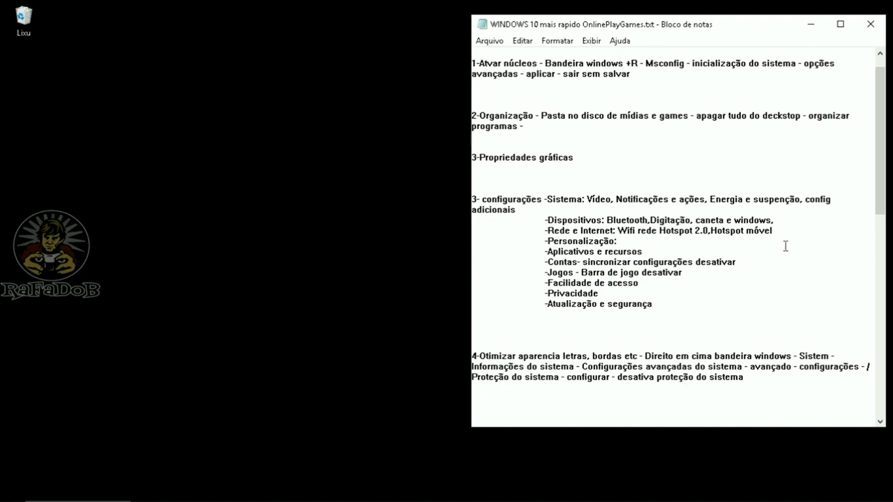
drag(880, 140, 881, 342)
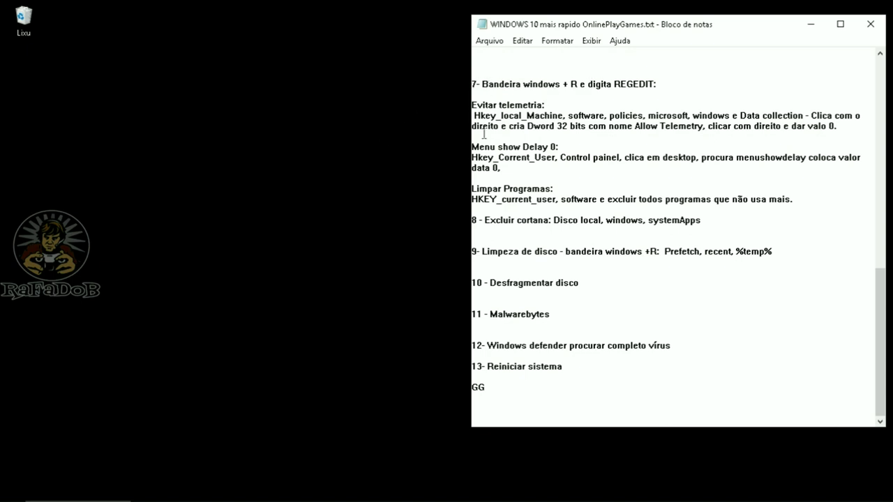
Step: Launch the Registry Editor with the regedit command and enlarge its window
click(302, 266)
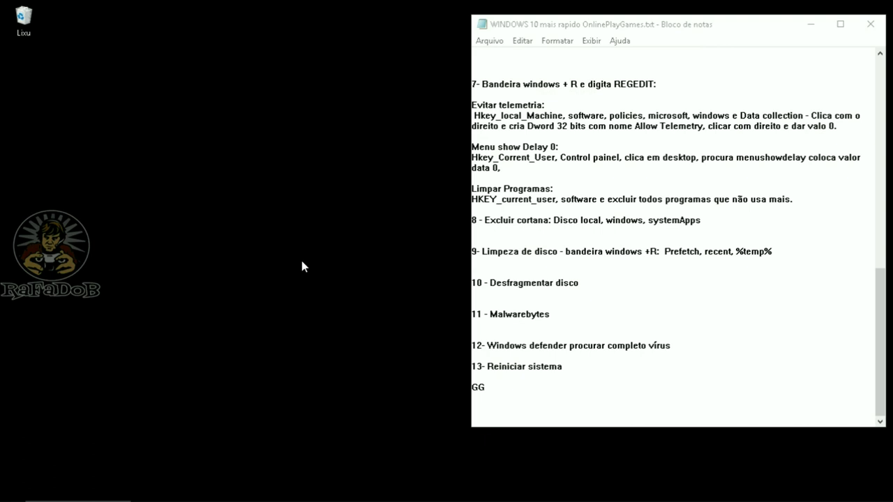
key(super+r)
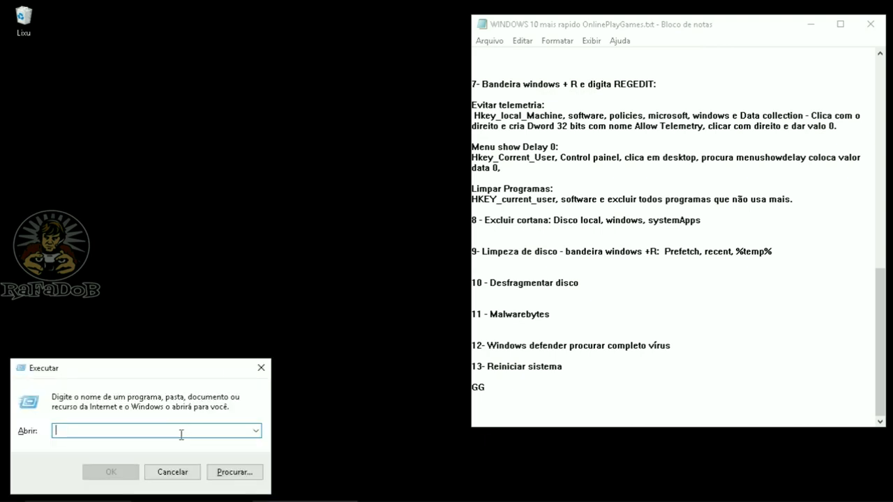
text(regedit)
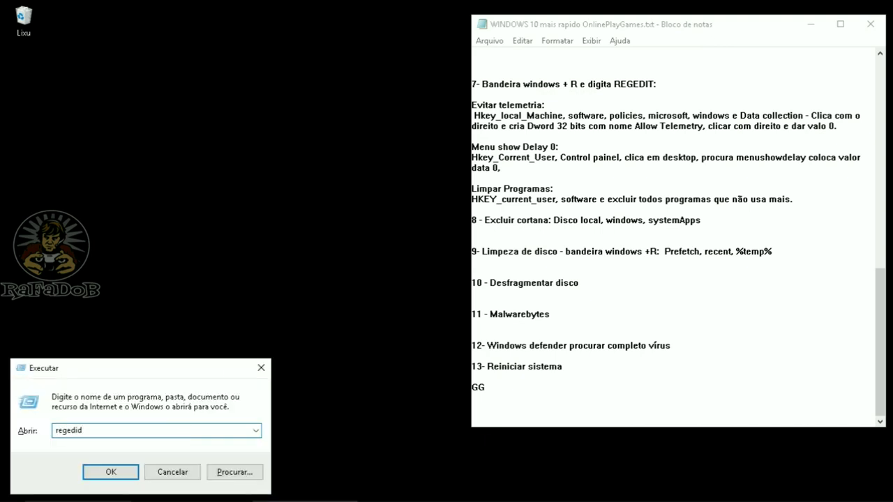
key(Return)
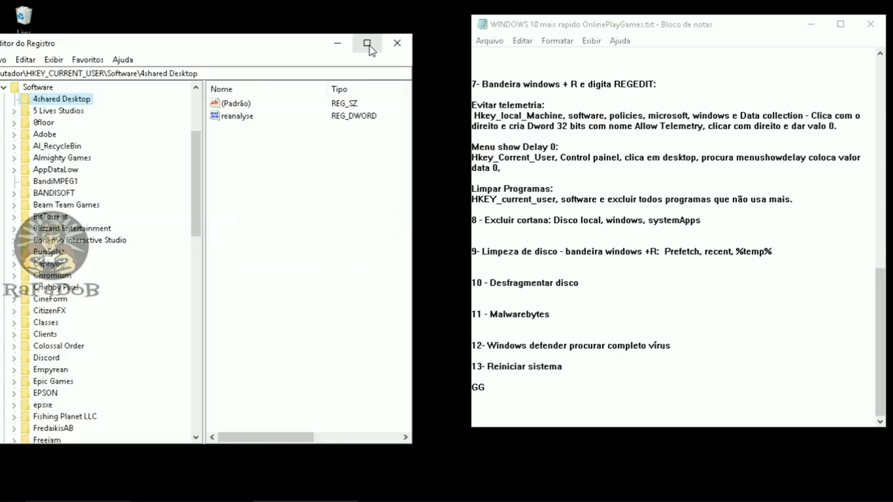
click(368, 42)
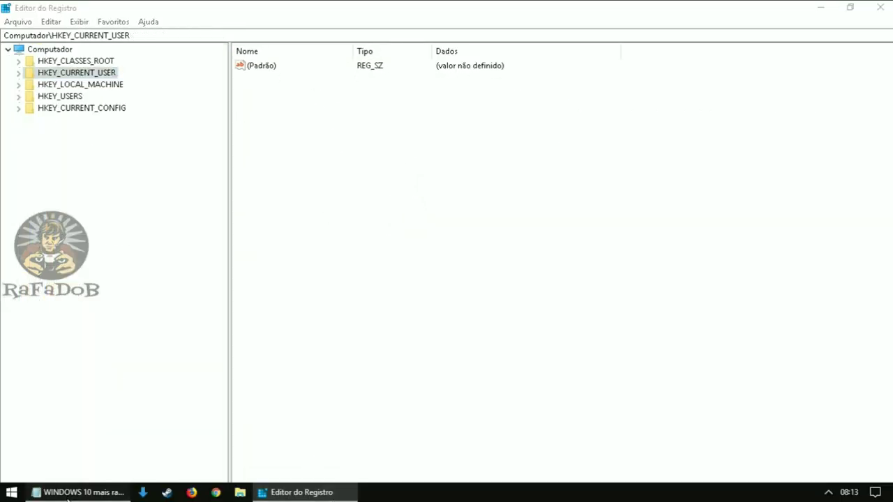
Step: Expand HKEY_LOCAL_MACHINE and arrange the Registry Editor window beside the Notepad checklist
click(77, 492)
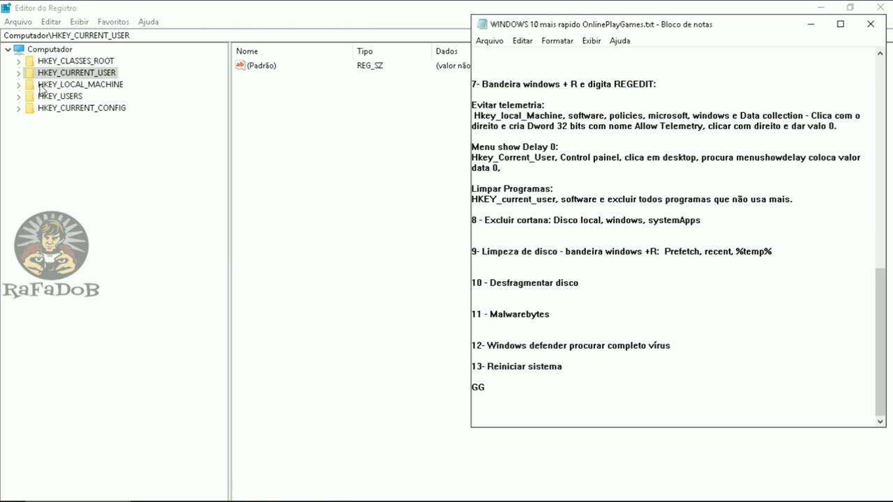
click(18, 84)
double_click(419, 14)
drag(380, 70, 272, 33)
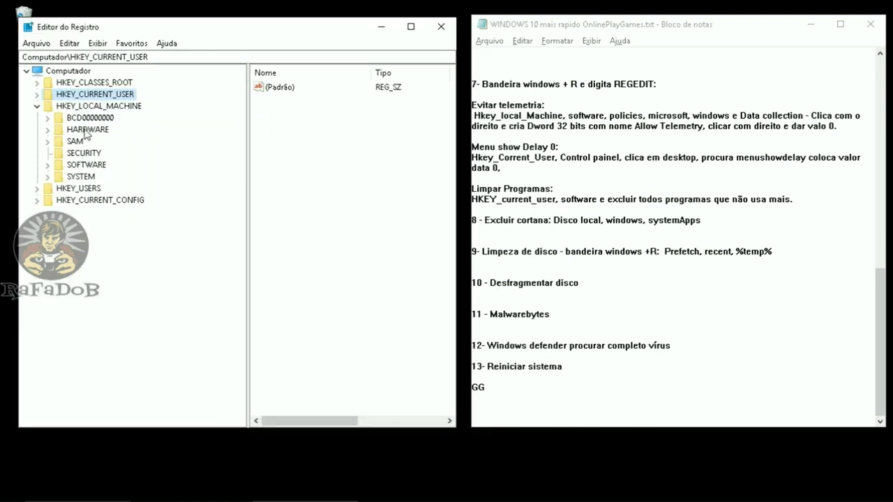
Step: Open the DataCollection key under HKEY_LOCAL_MACHINE\SOFTWARE\Policies\Microsoft\Windows
click(47, 165)
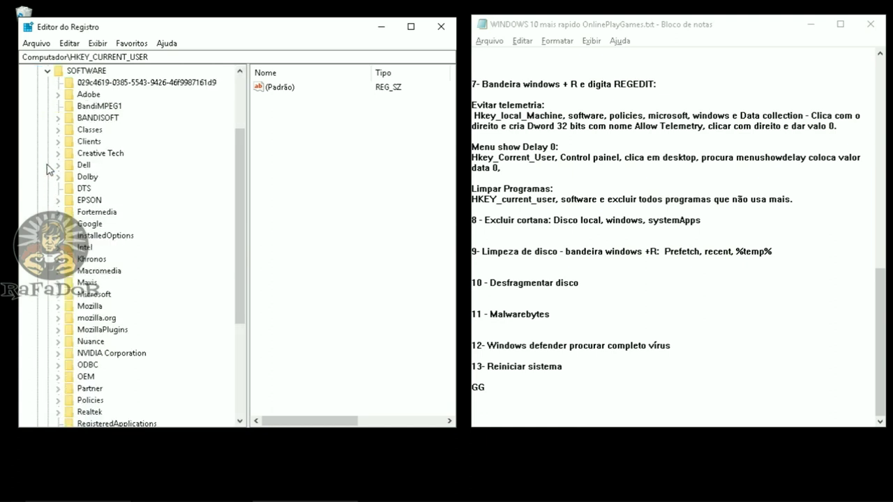
scroll(122, 206, down, 5)
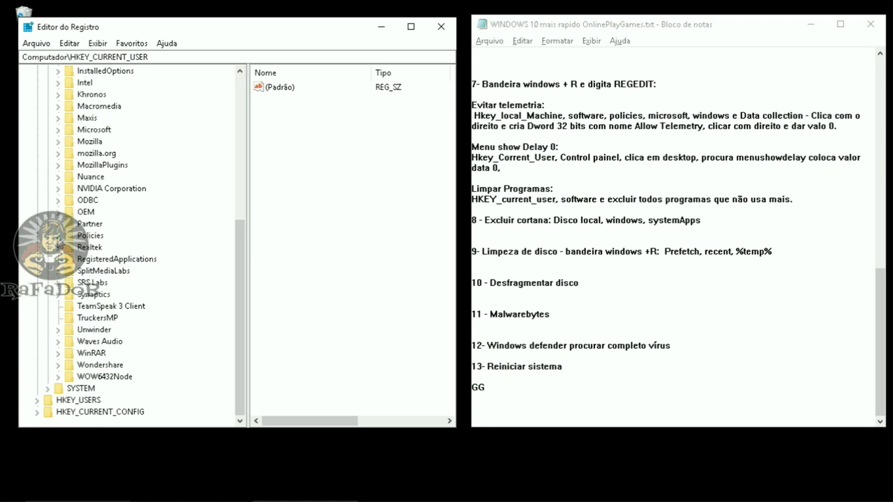
click(59, 237)
click(78, 259)
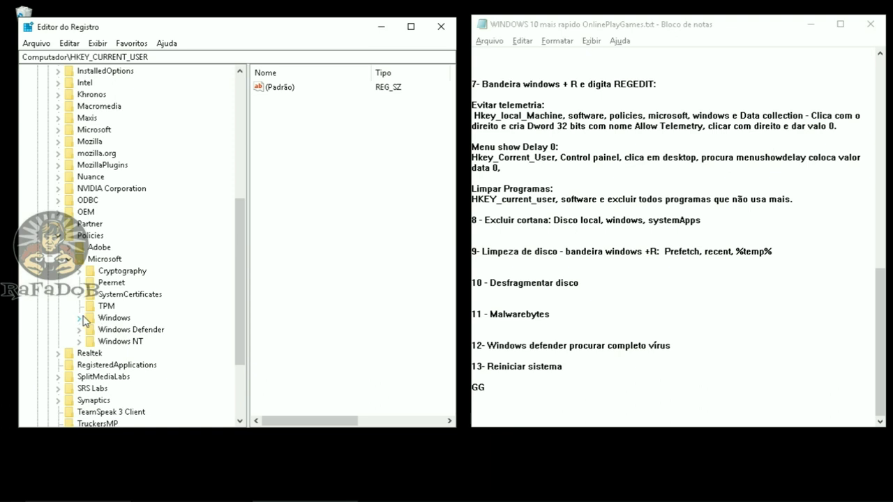
click(80, 318)
scroll(136, 259, down, 2)
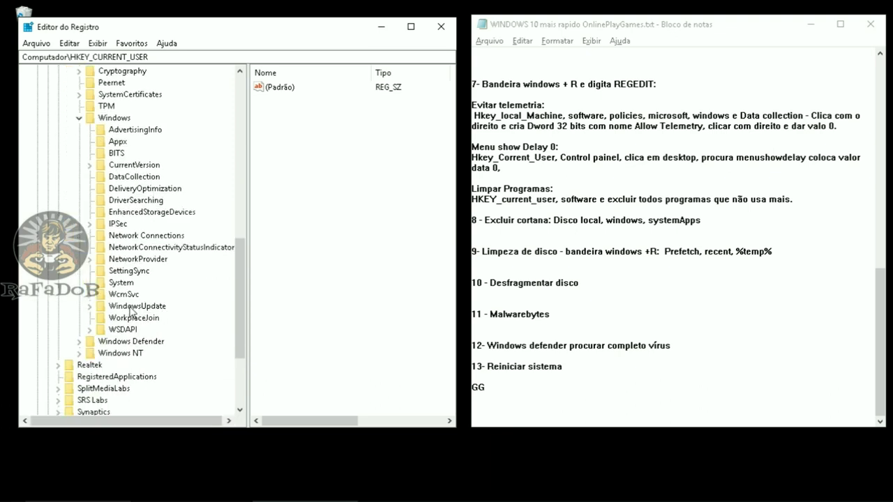
click(135, 179)
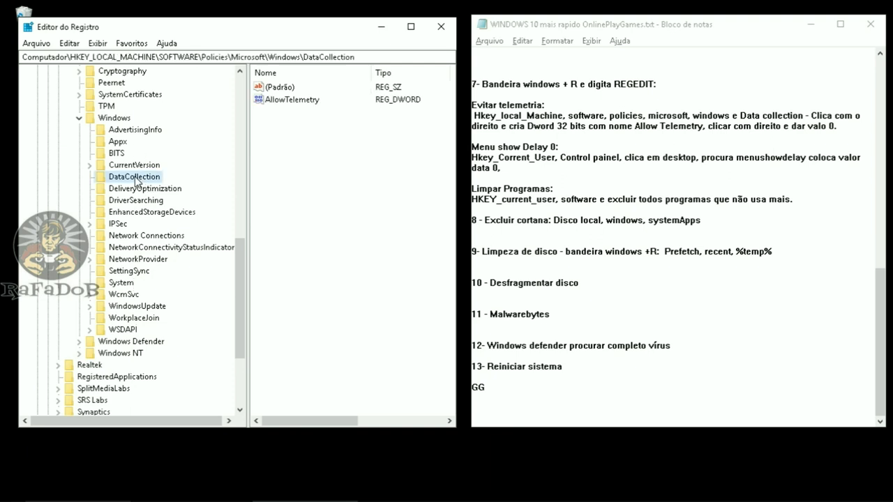
Step: Delete the AllowTelemetry value from the DataCollection key and confirm the deletion
click(522, 76)
right_click(299, 135)
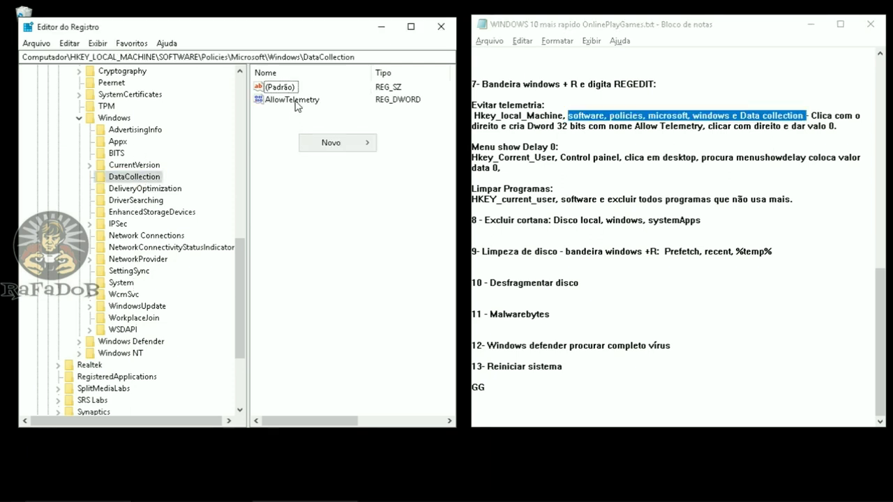
click(296, 102)
right_click(296, 103)
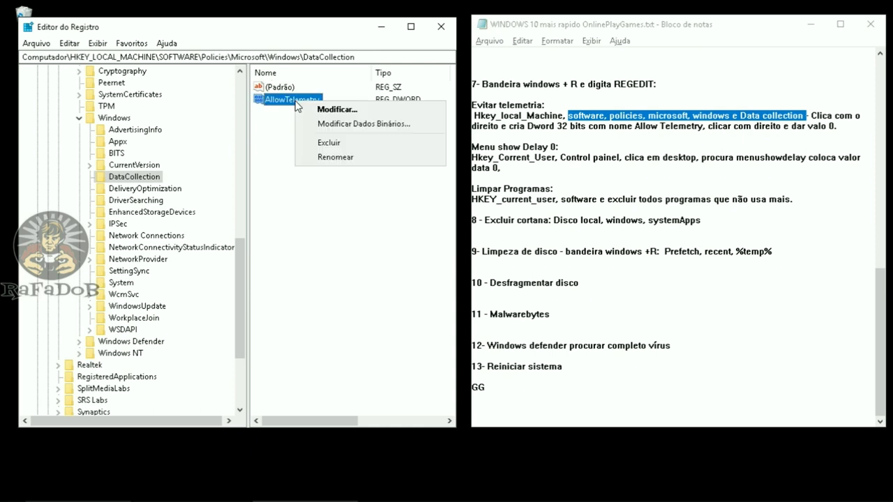
click(324, 142)
click(549, 258)
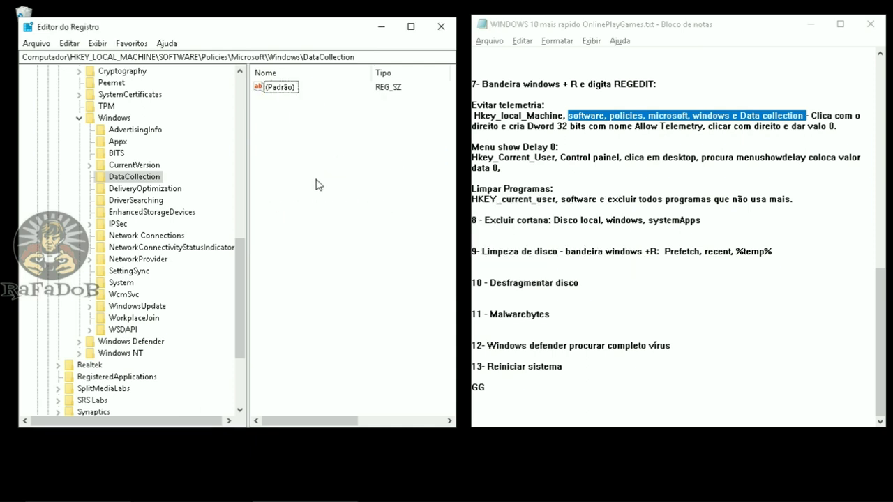
Step: Create a DWORD (32-bit) value named AllowTelemetry in the DataCollection key
right_click(289, 131)
mouse_move(323, 139)
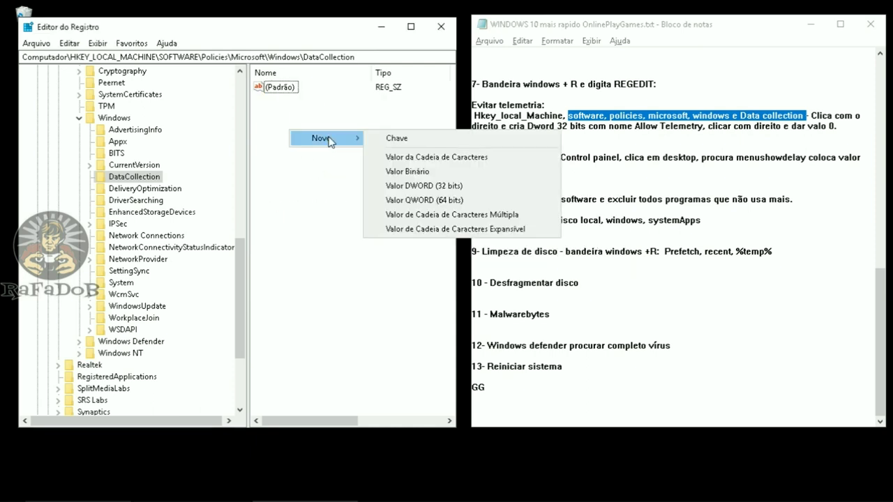
click(434, 187)
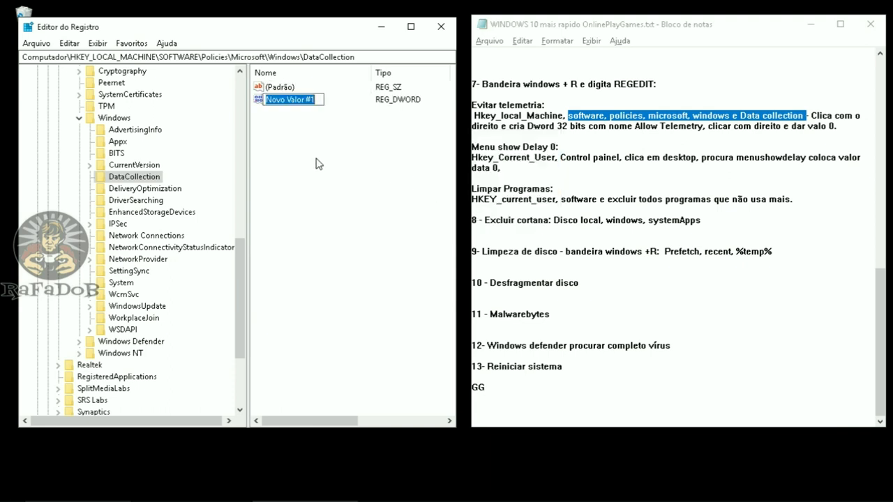
key(BackSpace)
text(A)
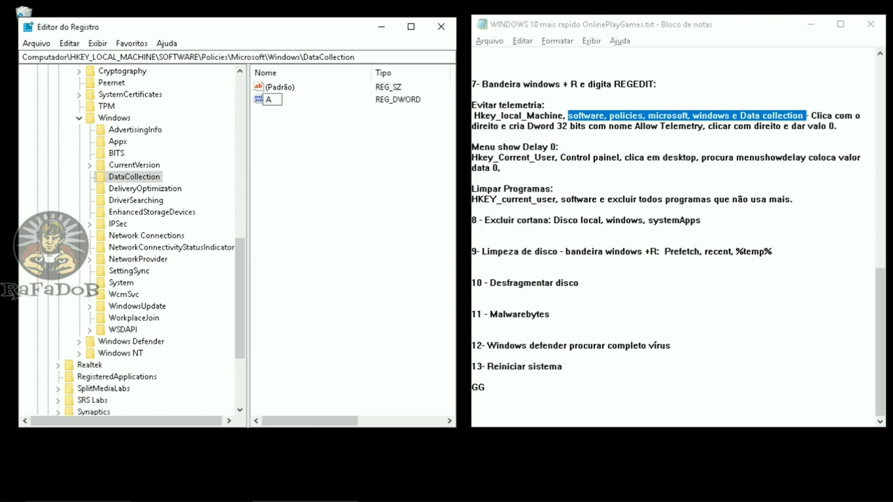
text(llowTelemetry)
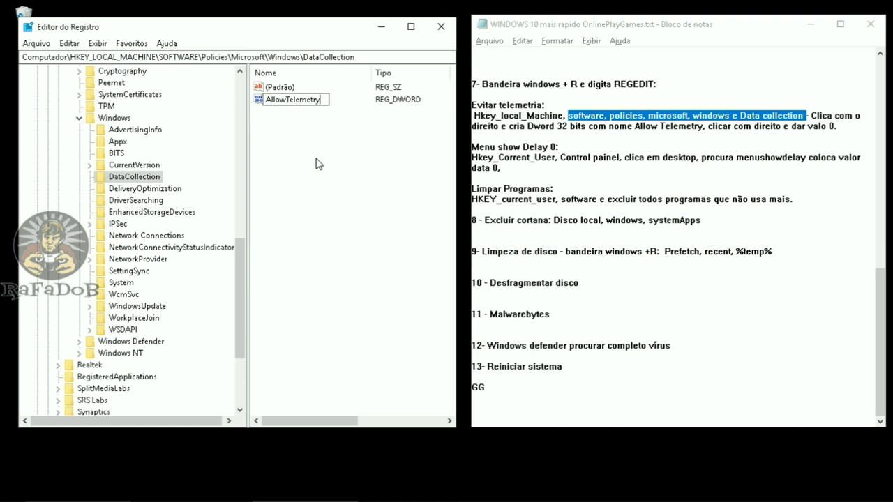
key(Return)
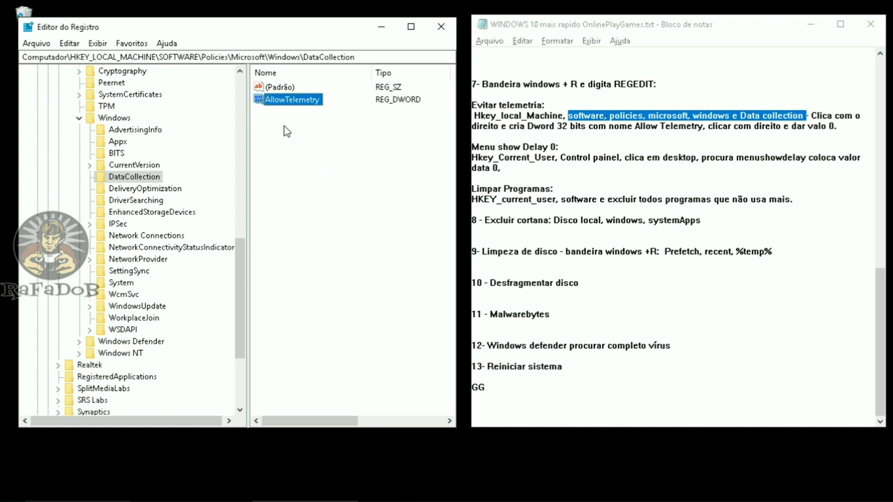
Step: Open the AllowTelemetry value for modification and confirm its value data as 0
right_click(291, 102)
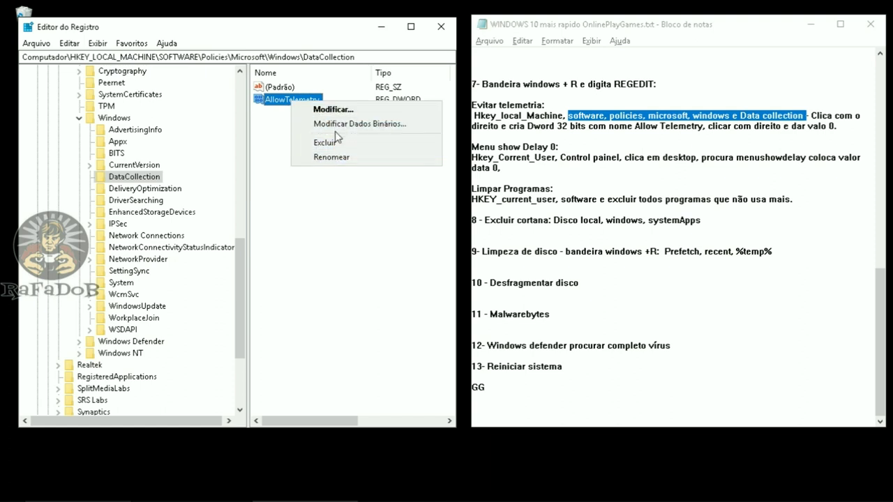
click(339, 109)
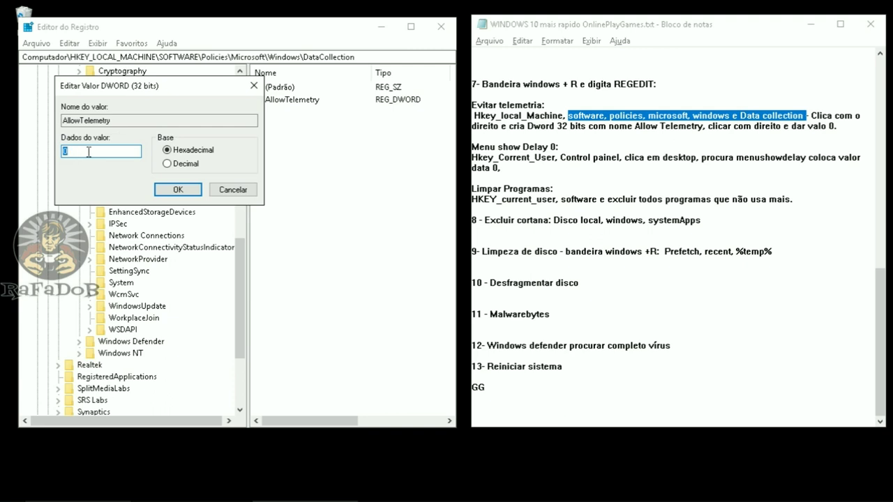
click(178, 190)
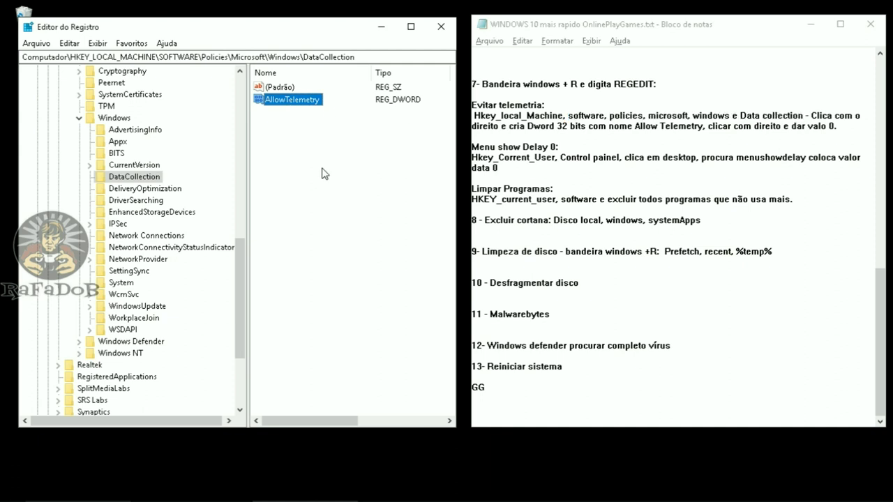
Step: Collapse HKEY_LOCAL_MACHINE and open the Desktop key under HKEY_CURRENT_USER\Control Panel
click(516, 145)
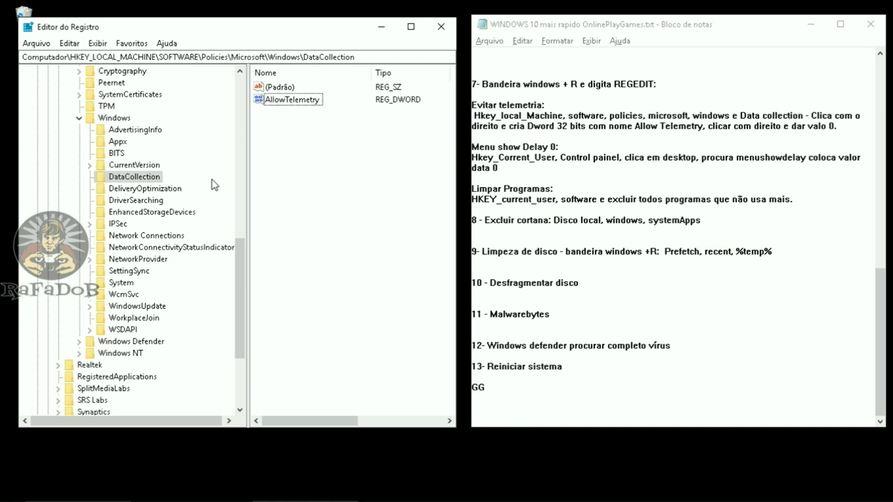
drag(240, 300, 152, 114)
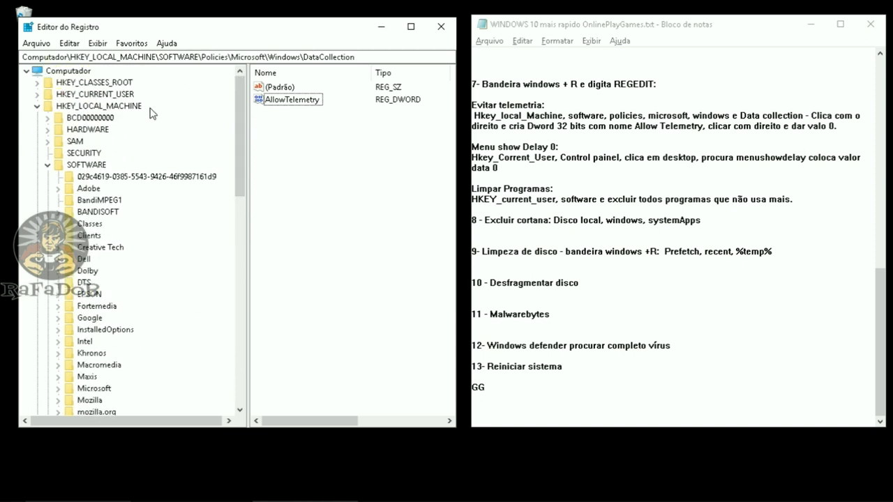
click(37, 106)
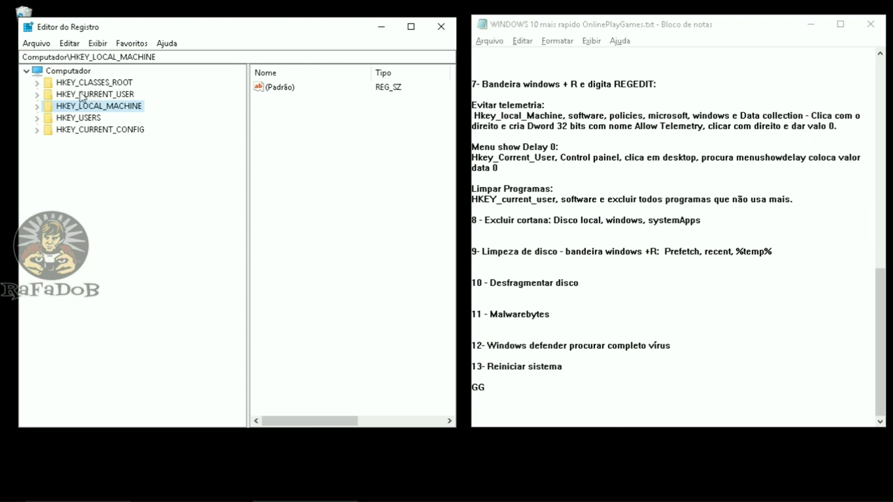
click(38, 94)
click(48, 130)
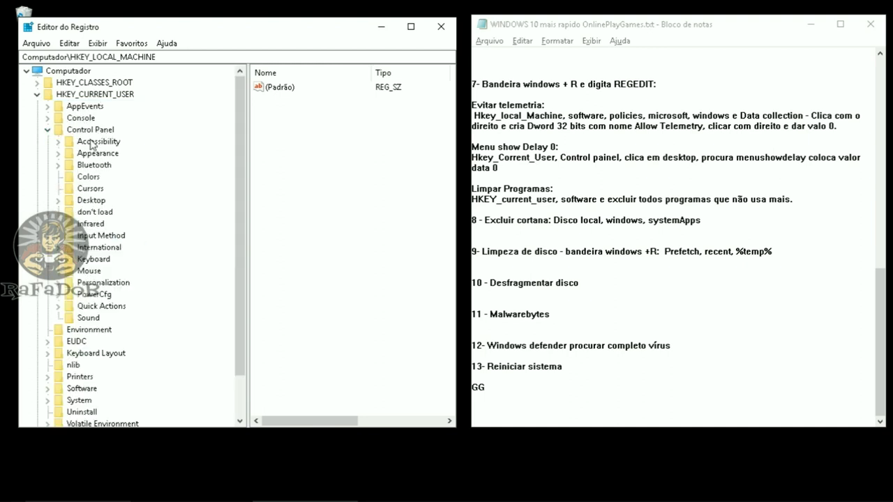
click(102, 202)
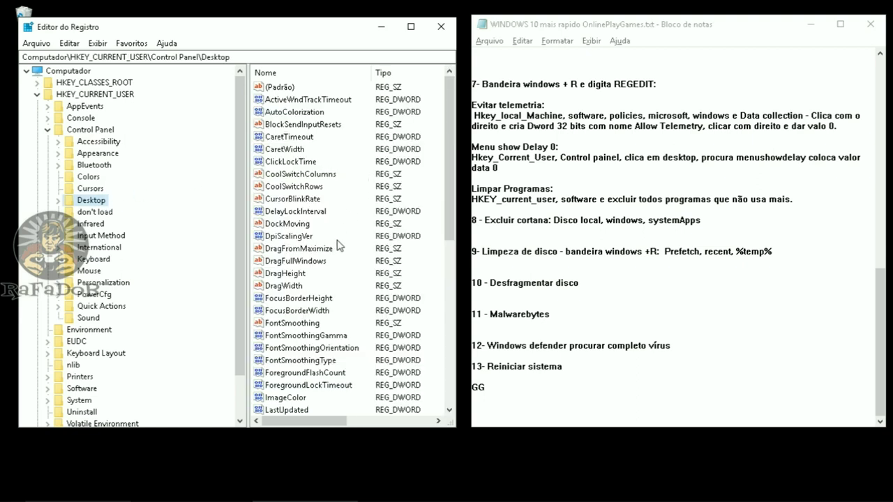
Step: Find the MenuShowDelay value in the Desktop key, confirm its value data as 0, and close the Registry Editor
click(311, 201)
text(me)
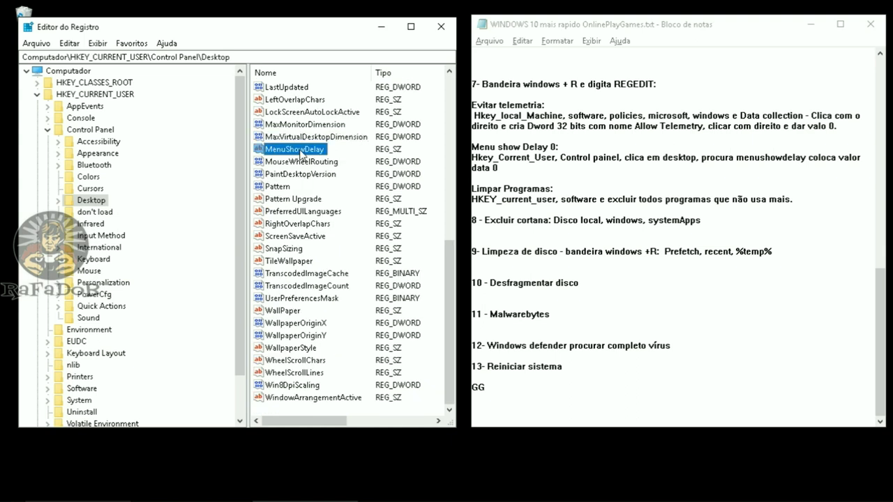
double_click(301, 151)
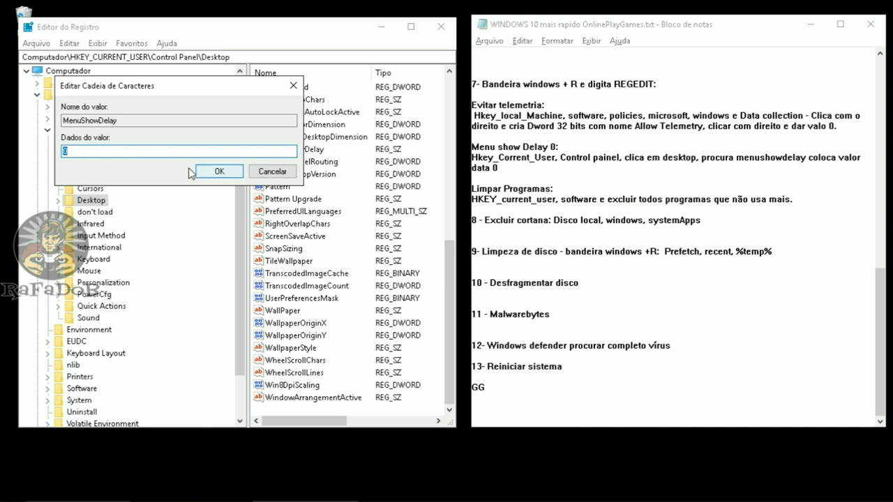
click(219, 172)
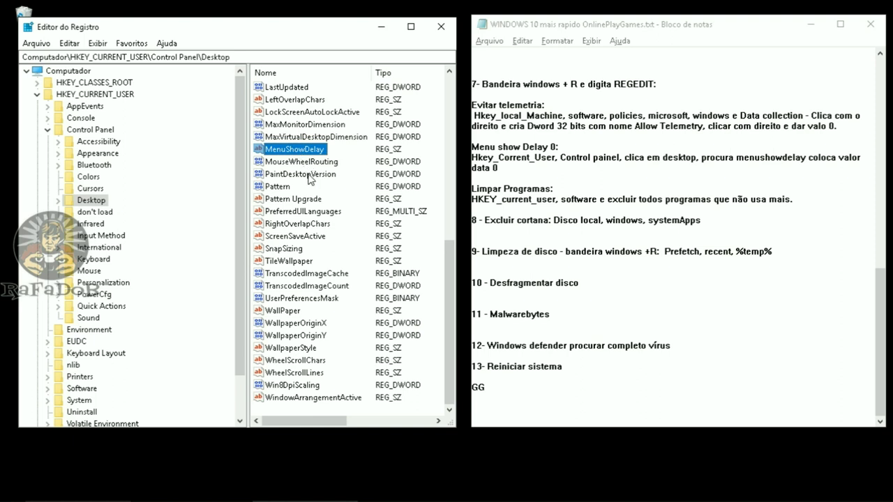
scroll(310, 179, up, 10)
click(443, 28)
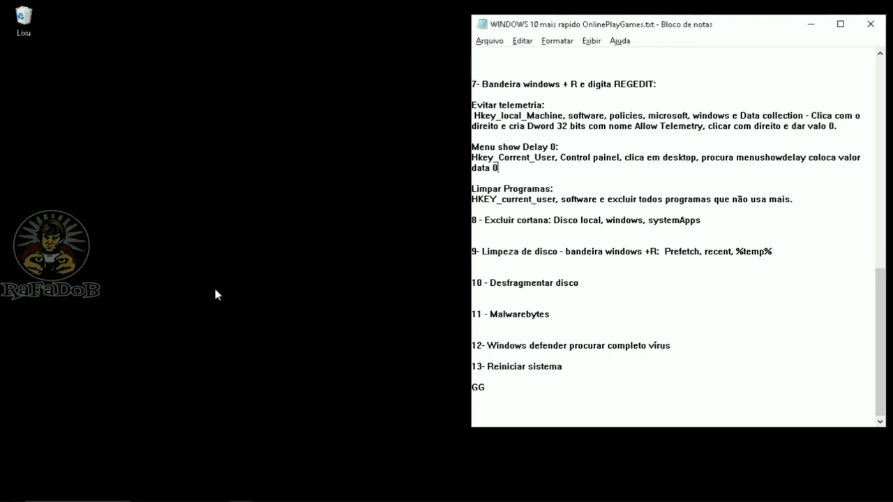
Step: Switch to File Explorer and open the C:\Windows\SystemApps folder
key(super+e)
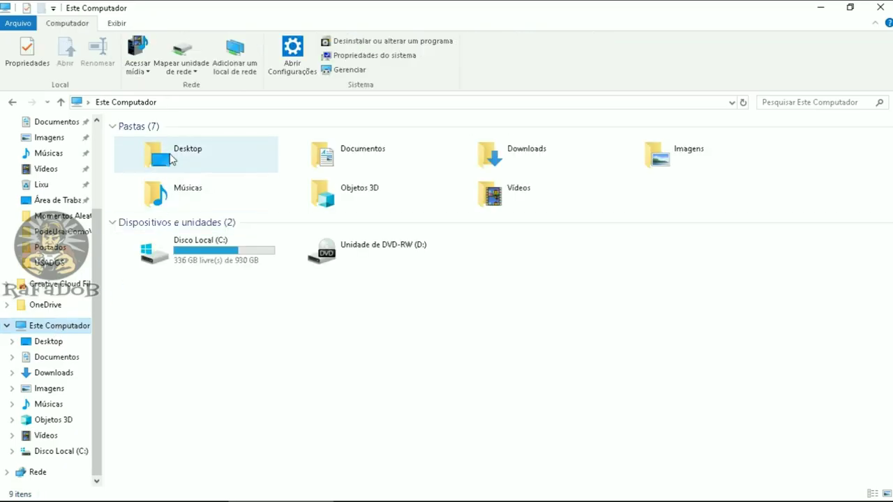
double_click(190, 242)
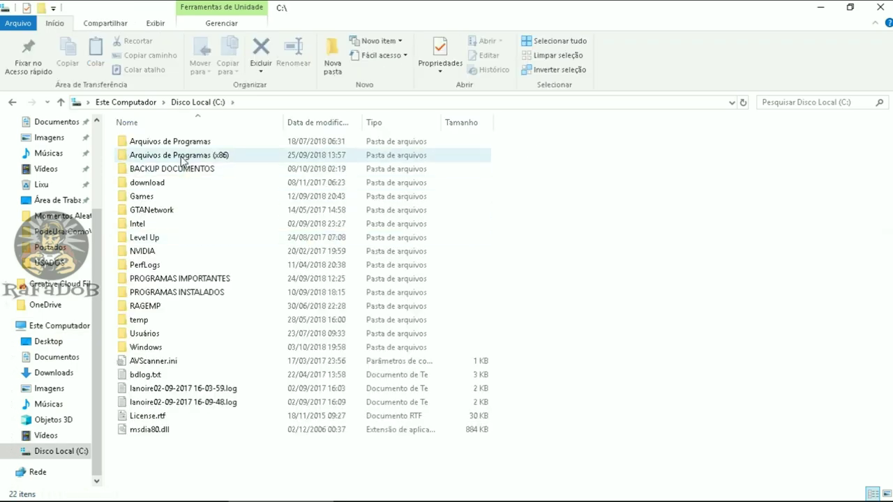
double_click(153, 348)
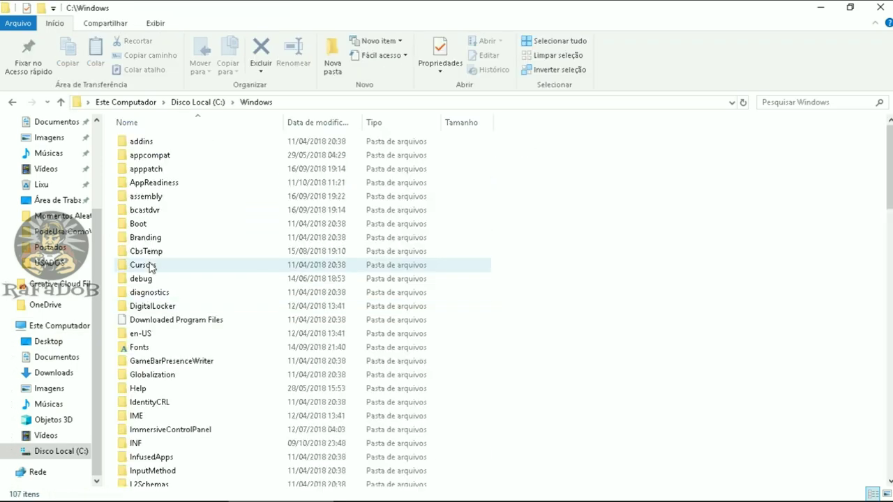
click(166, 323)
key(s)
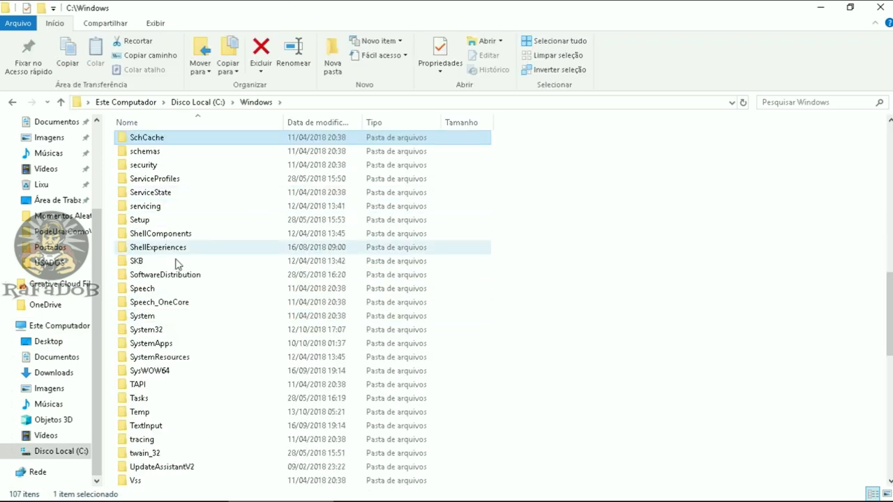
double_click(166, 348)
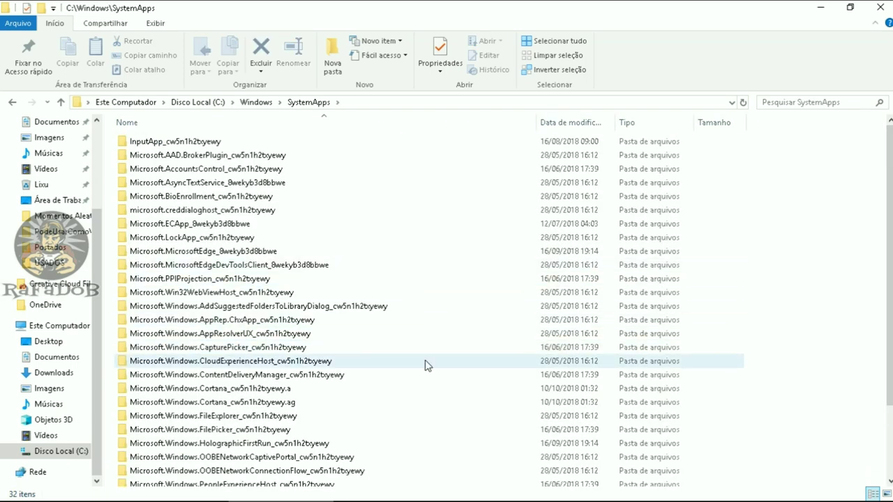
scroll(426, 366, down, 2)
click(167, 316)
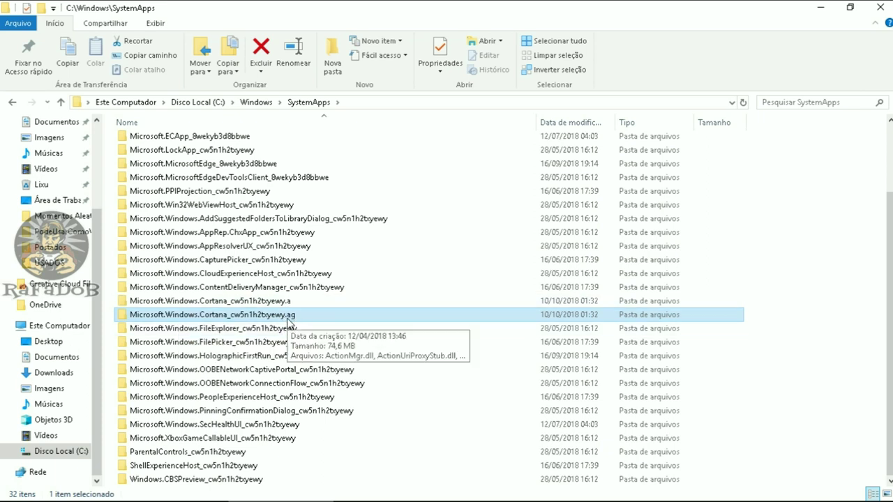
right_click(292, 318)
click(339, 479)
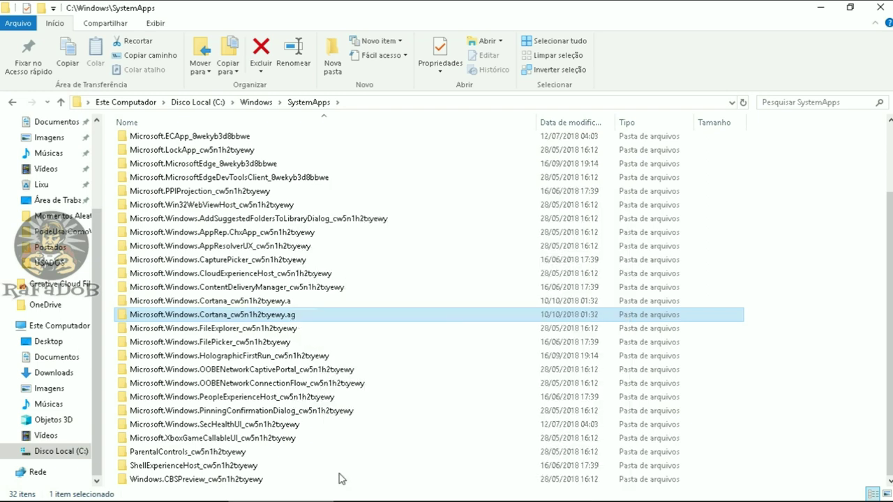
click(307, 315)
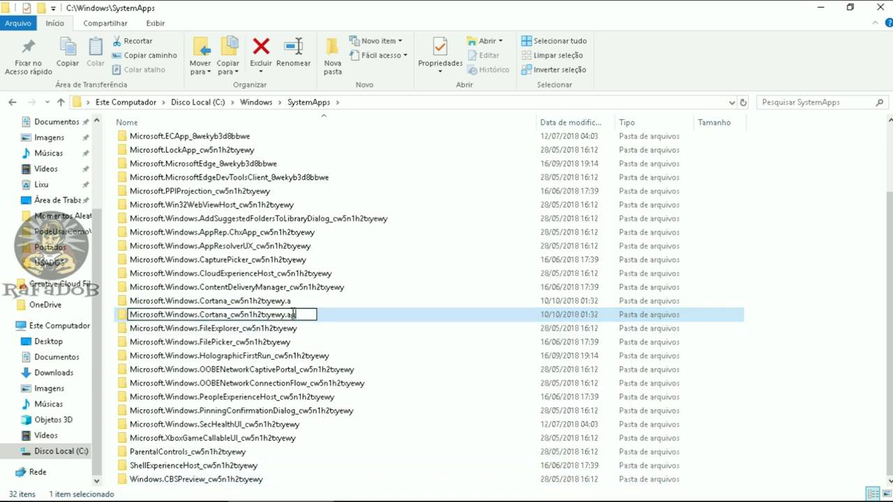
mouse_move(313, 500)
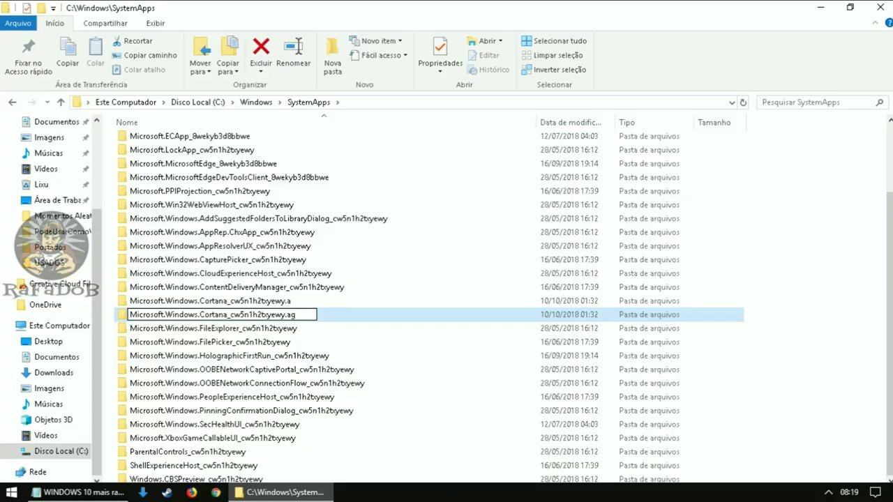
click(283, 493)
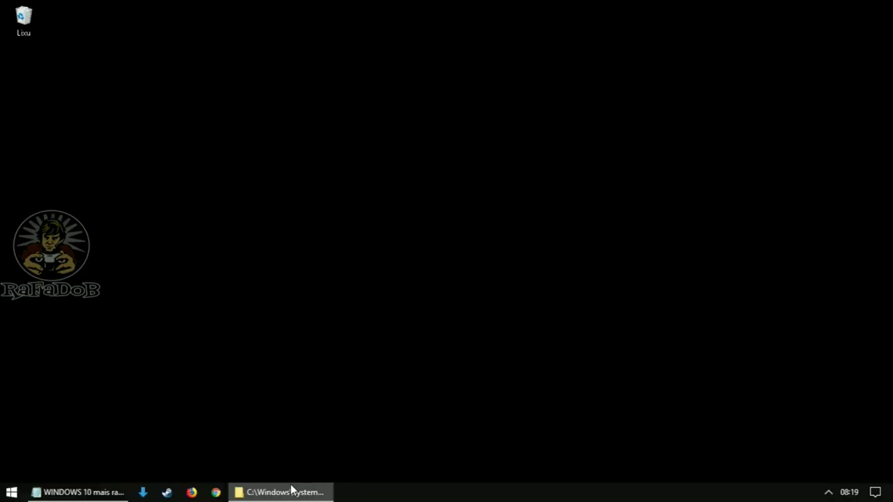
click(303, 493)
Step: Restore the SystemApps window from full screen, move it beside the desktop's edge, and resize it to a tall, narrow shape
click(853, 10)
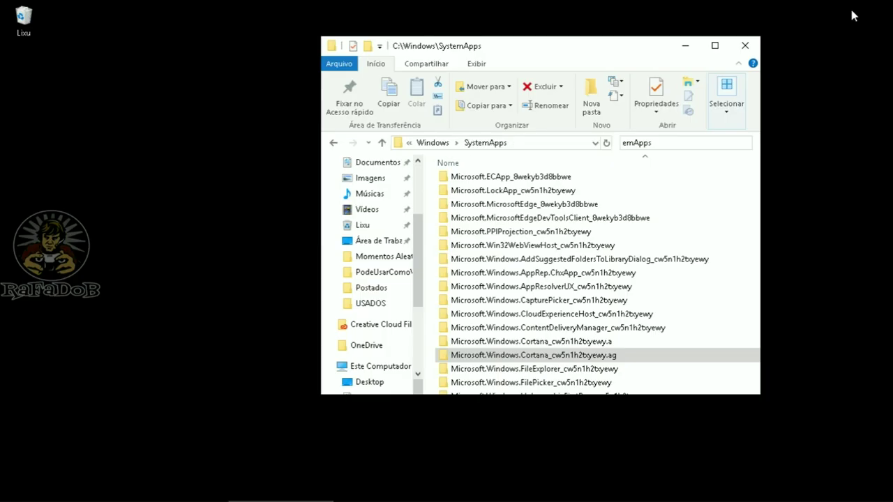
drag(623, 56, 308, 64)
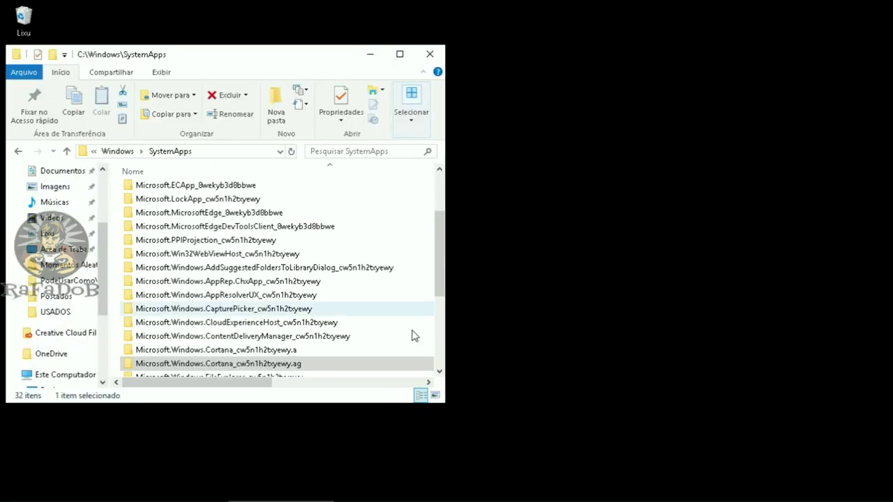
drag(445, 407, 497, 473)
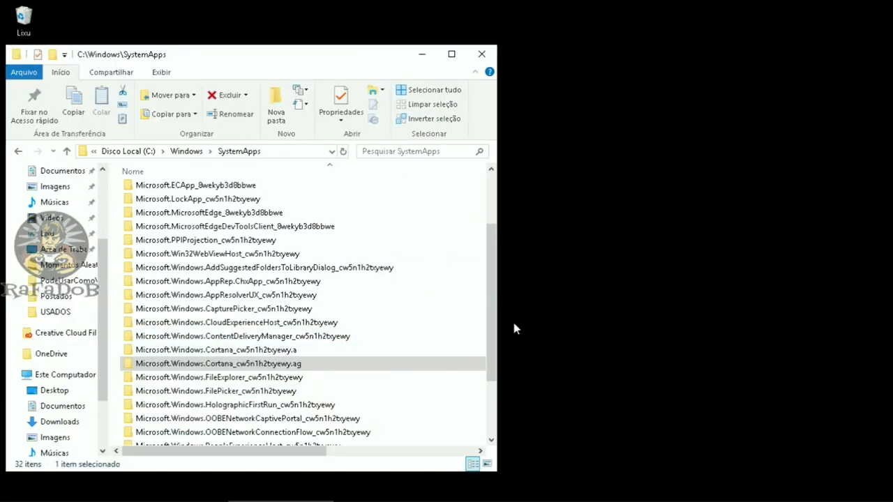
scroll(460, 321, down, 3)
drag(500, 309, 370, 307)
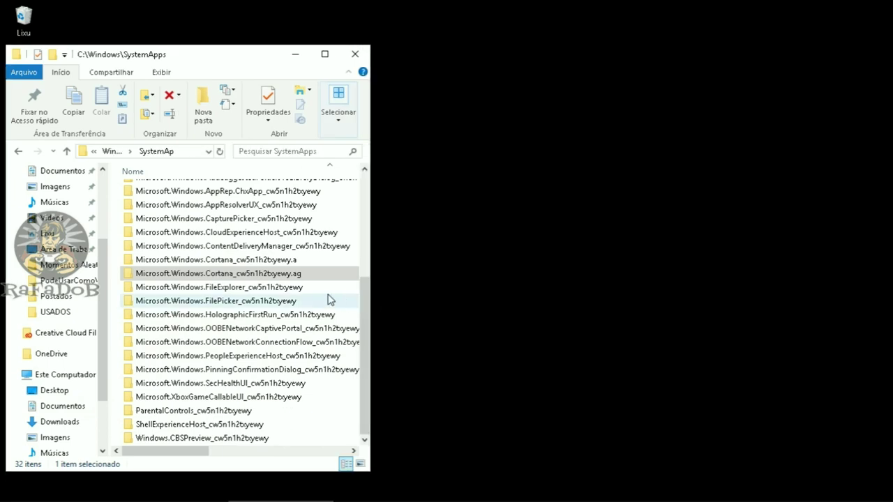
Step: Open the name of the Microsoft.Windows.Cortana_cw5n1h2txyewy.ag folder for editing and confirm it
right_click(301, 276)
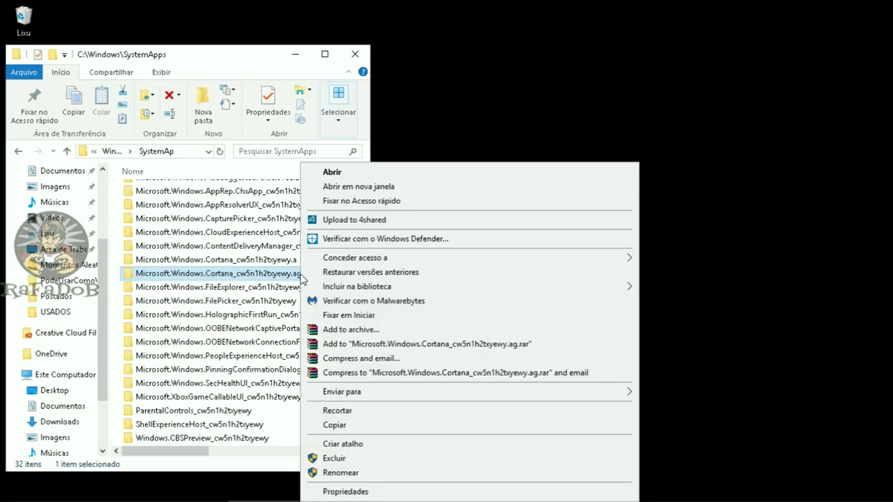
click(345, 473)
click(309, 272)
key(Return)
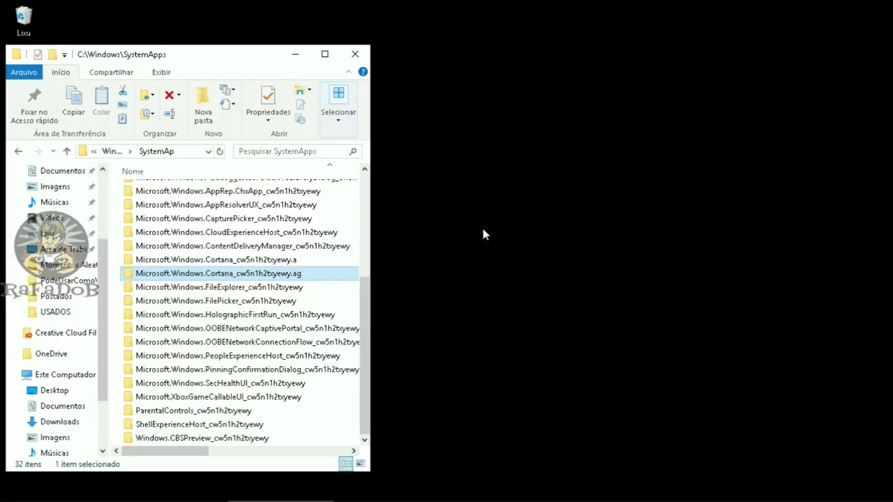
Step: Open Task Manager, place it beside the SystemApps window, and bring up the options for the Runtime Broker process
key(ctrl+shift+Escape)
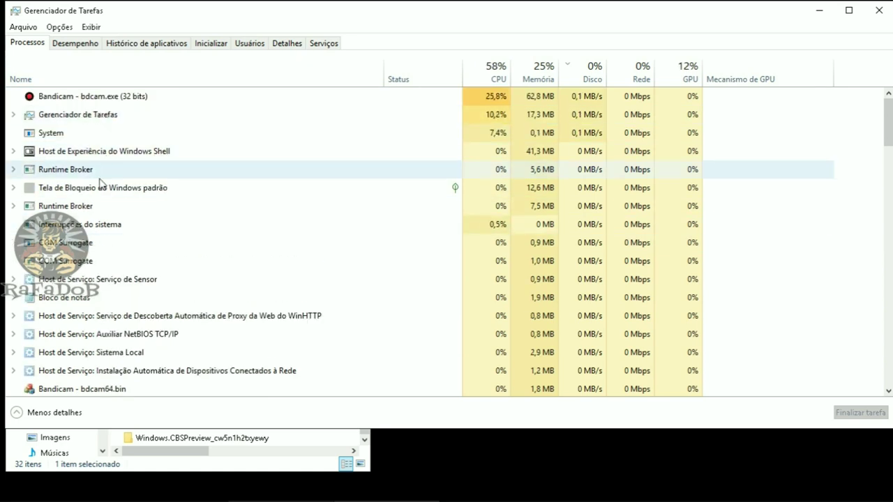
click(112, 210)
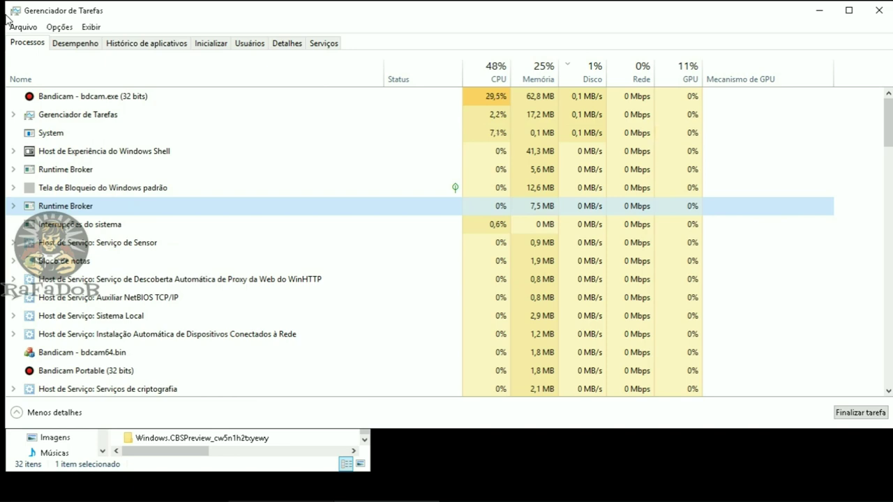
key(super+Right)
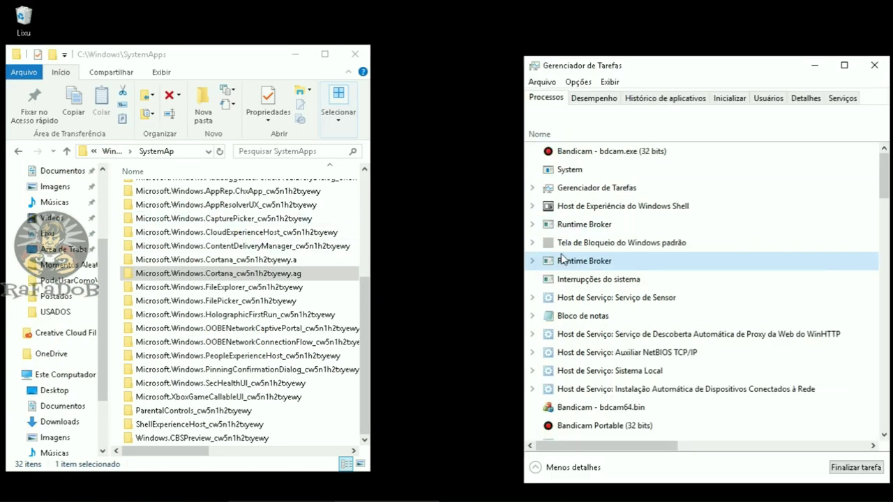
right_click(594, 279)
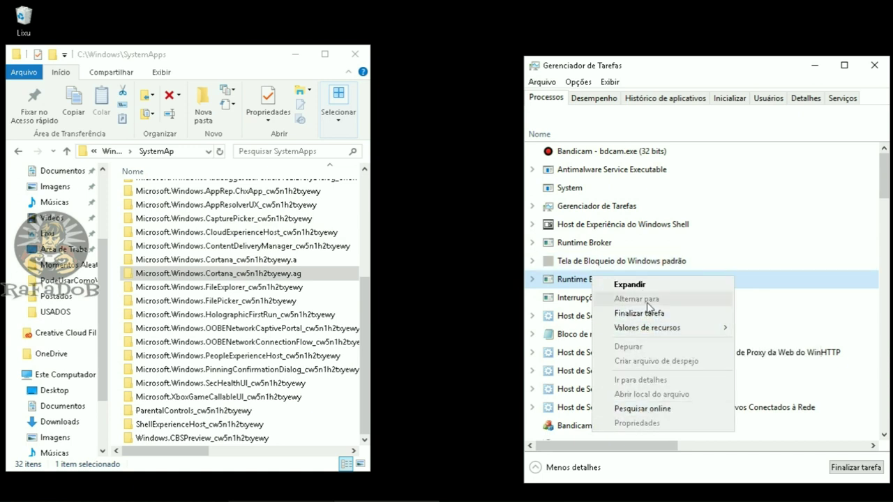
Step: Open the name of the Microsoft.Windows.Cortana_cw5n1h2txyewy.ag folder for editing again and cancel the rename
click(283, 278)
right_click(280, 276)
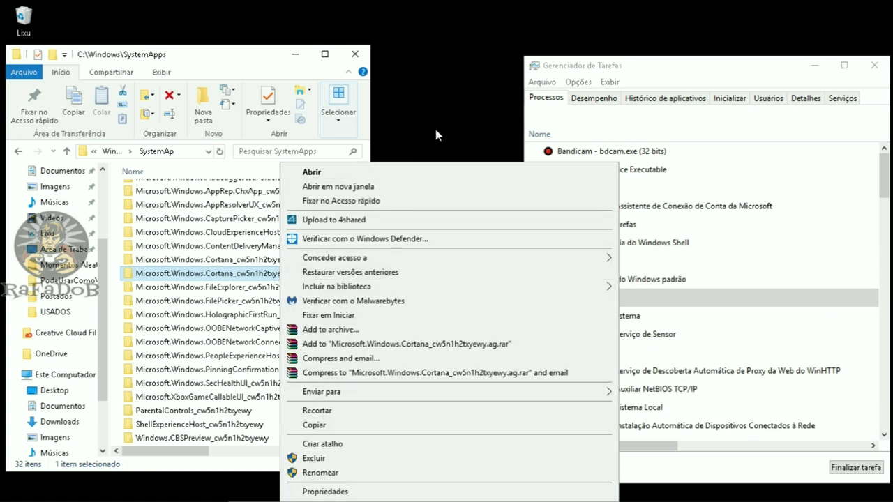
click(437, 133)
click(258, 275)
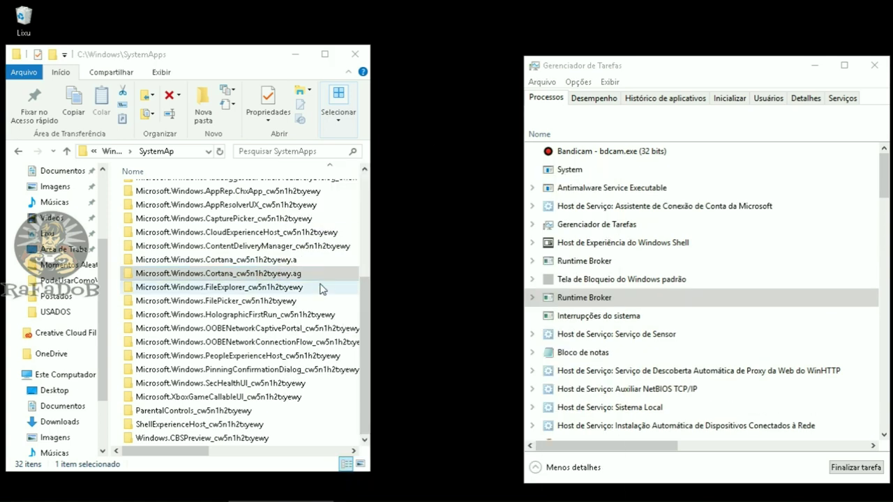
key(F2)
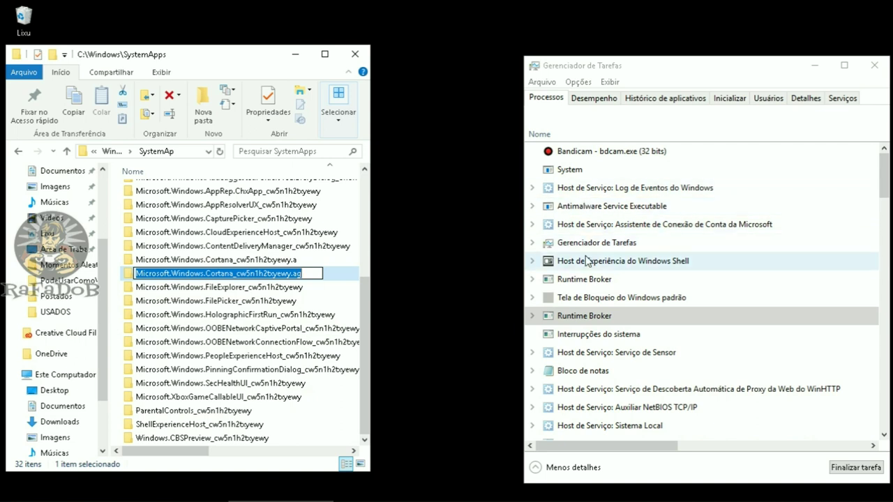
click(327, 300)
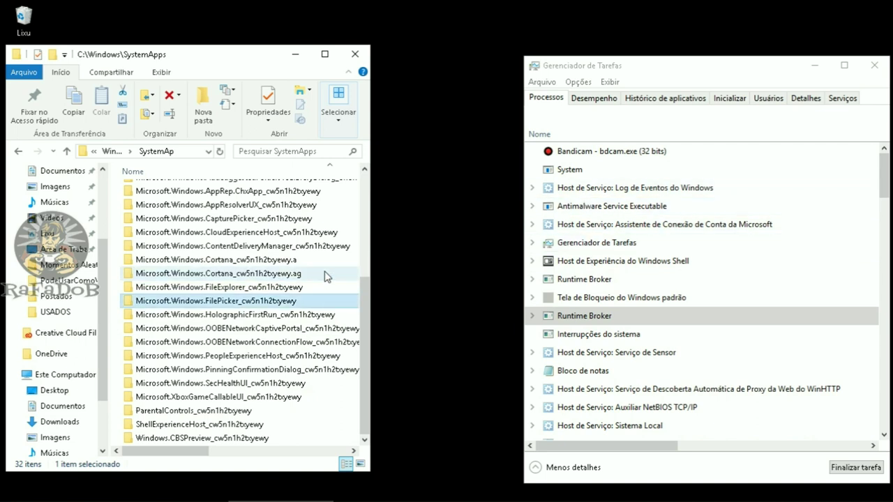
click(327, 277)
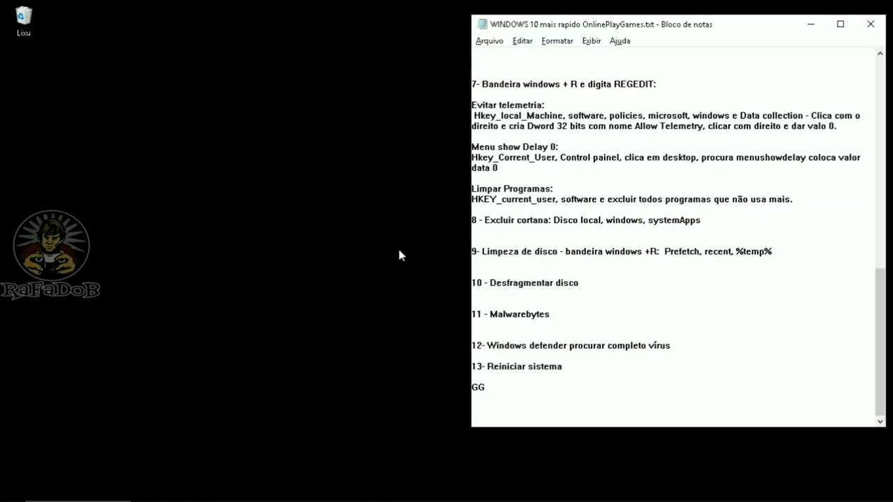
key(super)
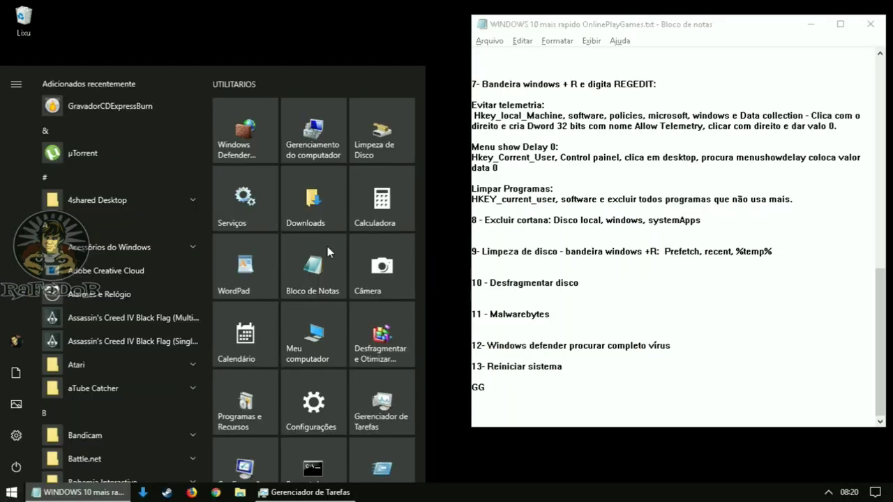
key(super)
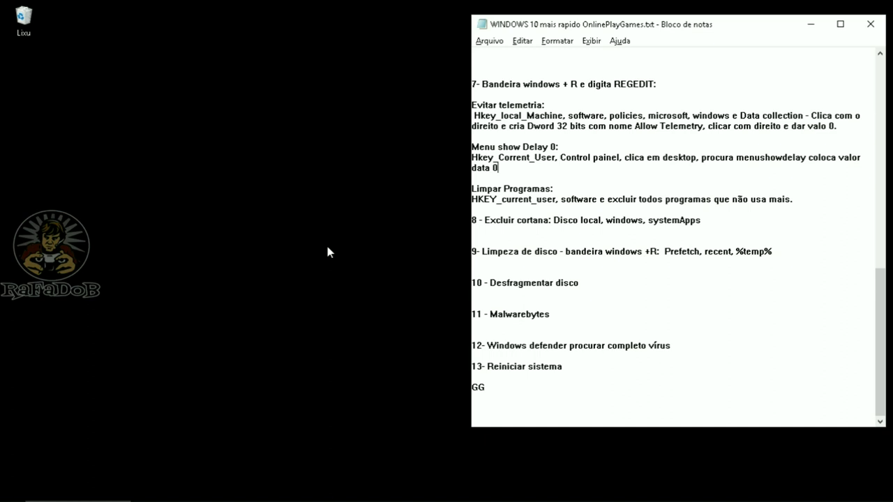
Step: Open the Windows Prefetch folder by running Prefetch, and delete everything in it
key(super+r)
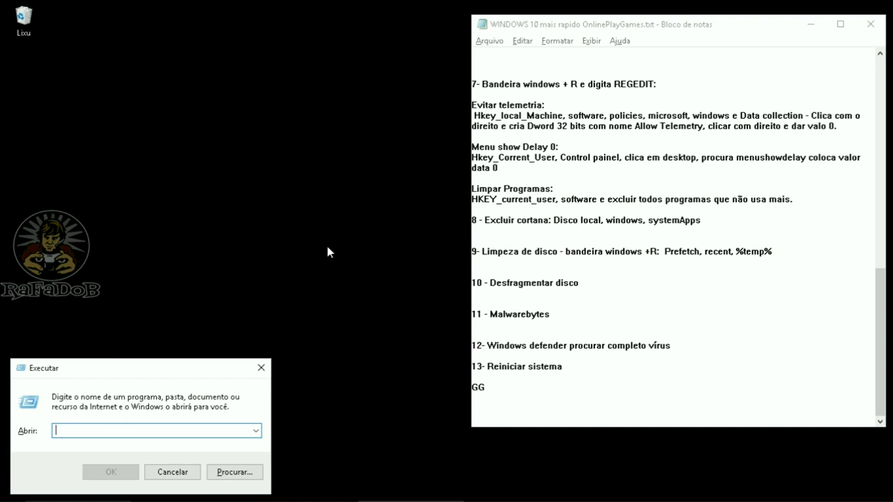
text(Prefet)
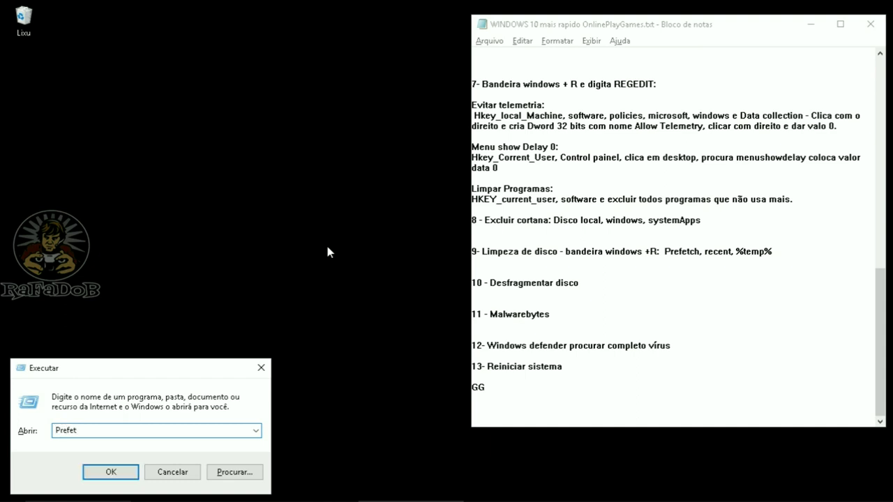
text(ch)
key(Return)
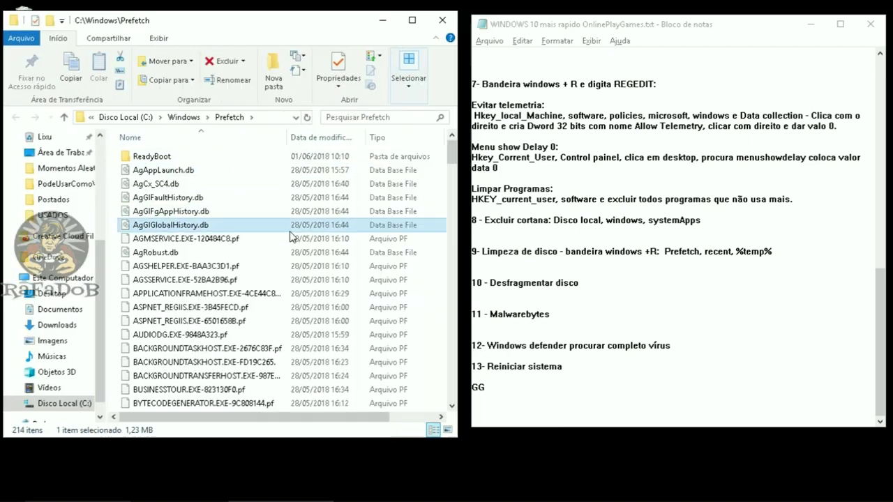
key(ctrl+a)
key(Delete)
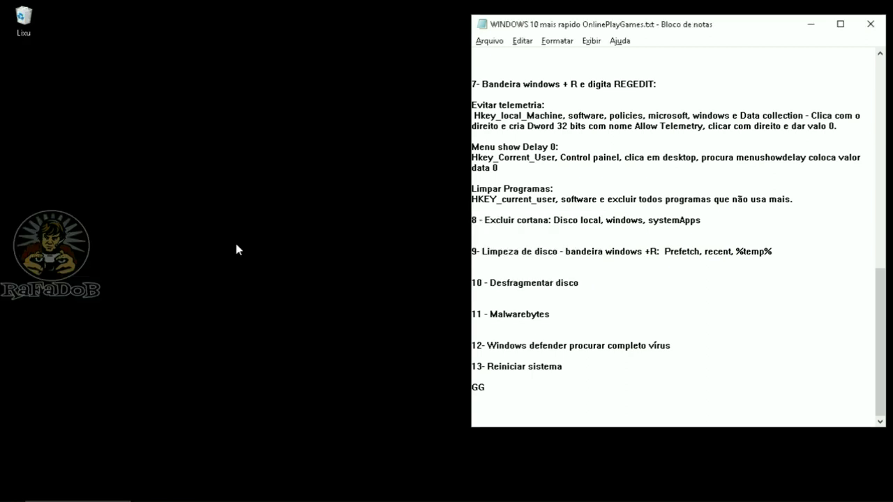
Step: Open the Recent folder by running recent, check its contents, and close it
key(super+r)
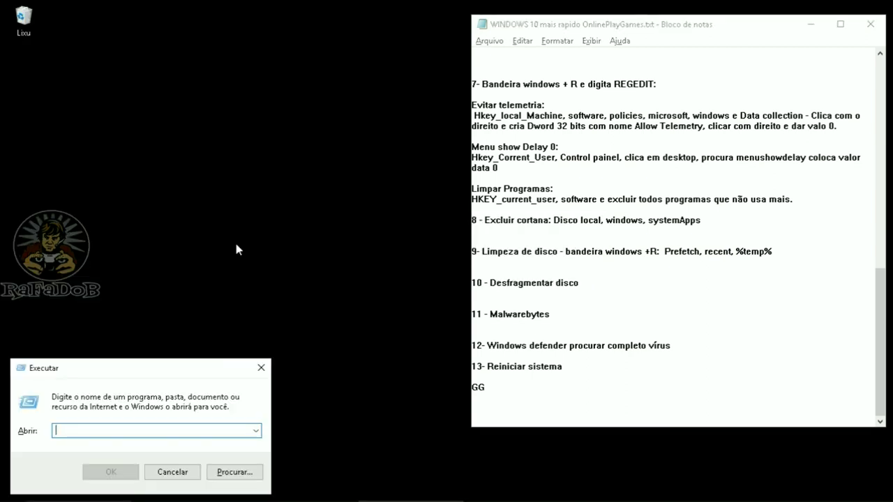
text(rec)
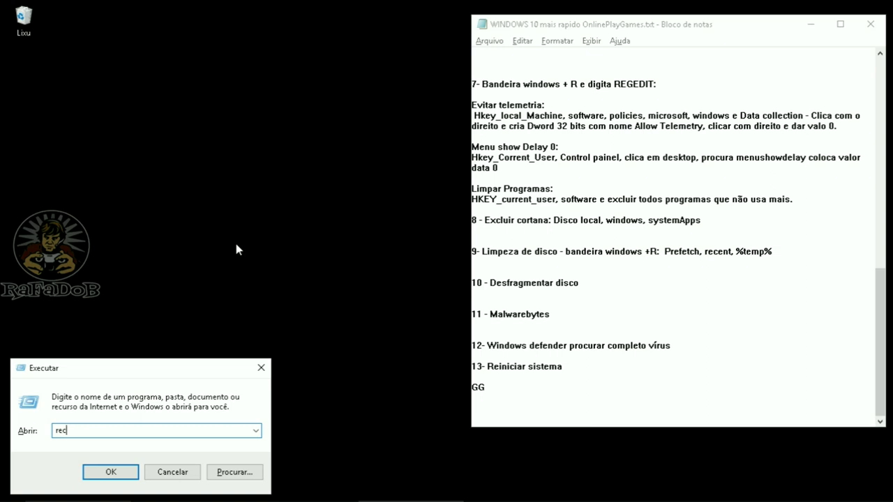
text(ent)
key(Return)
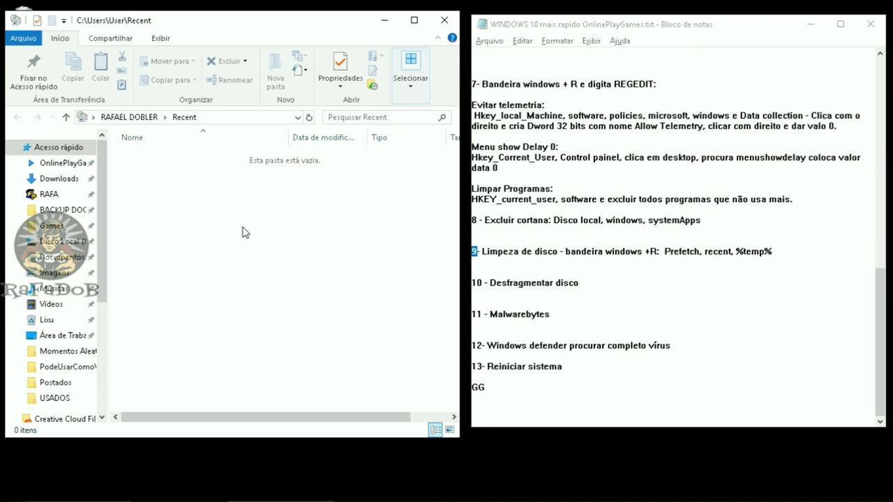
click(444, 21)
Step: Open the user's temporary files folder by running %temp%
key(super+r)
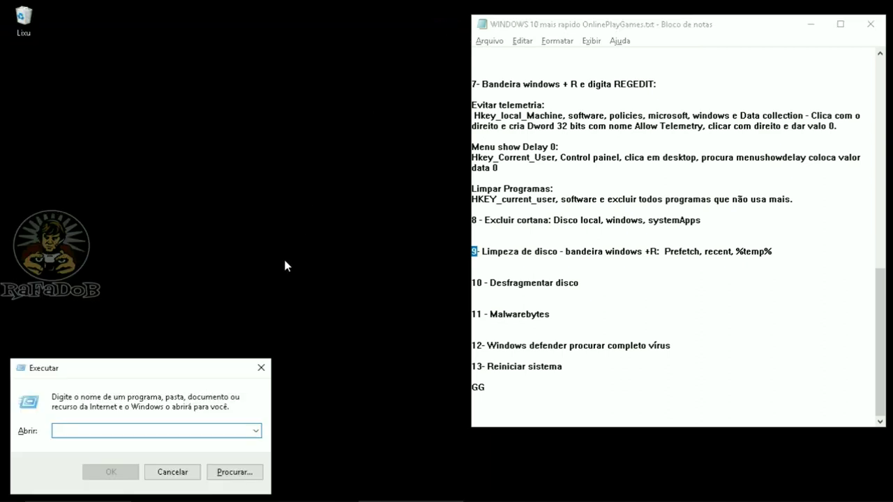
text(%)
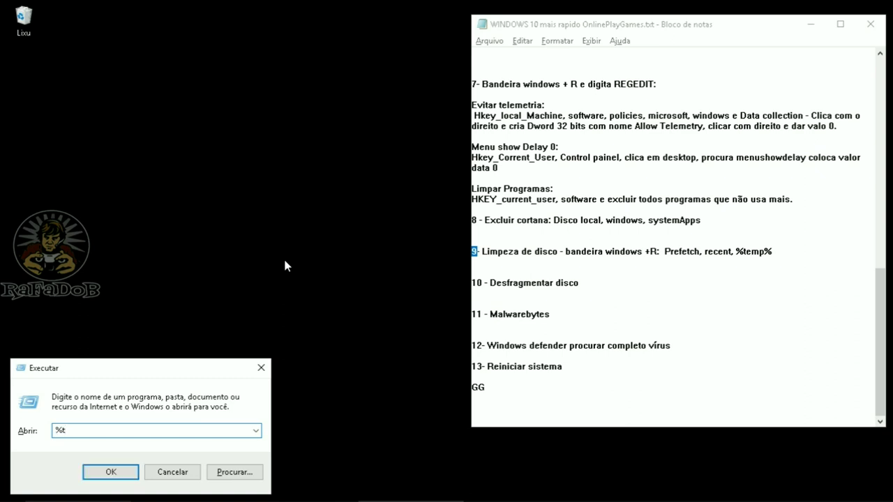
text(ttemp)
key(Left)
key(Left)
key(Left)
key(Left)
key(BackSpace)
key(End)
text(%)
key(Return)
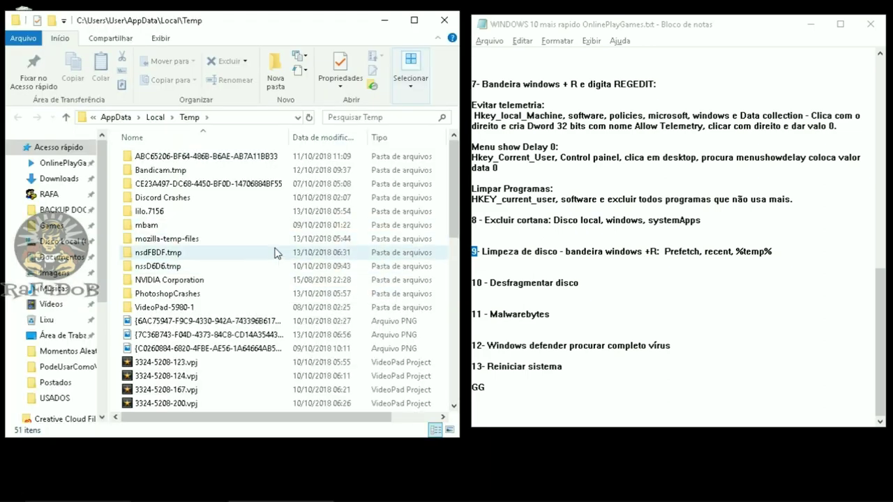
Step: Look through the Temp folder, select all its items, and move them to the Recycle Bin
scroll(277, 253, down, 10)
scroll(277, 253, up, 6)
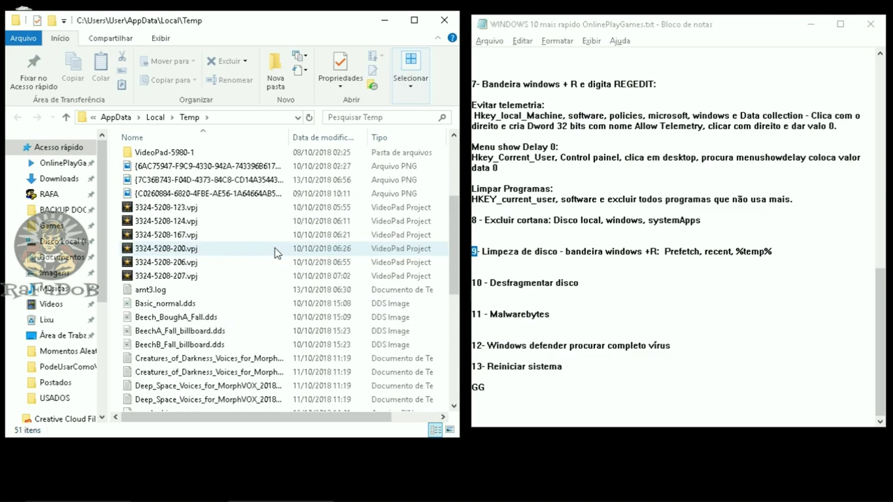
scroll(279, 250, down, 6)
scroll(279, 246, up, 10)
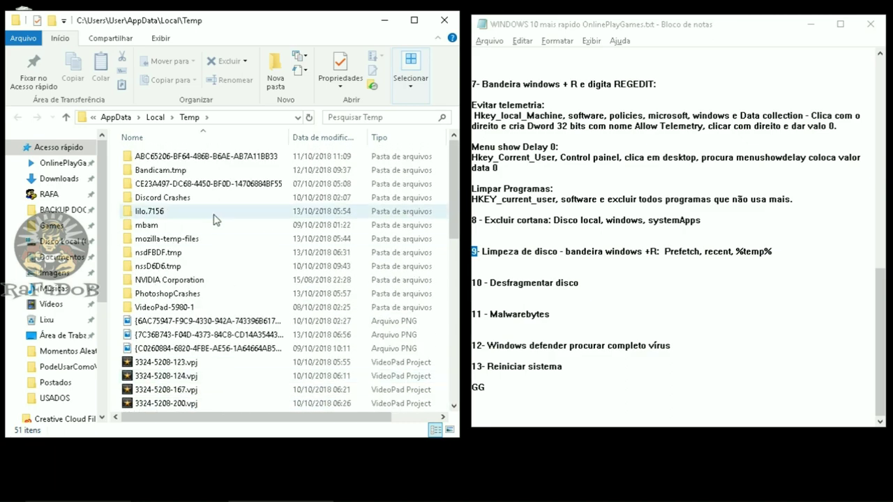
click(278, 243)
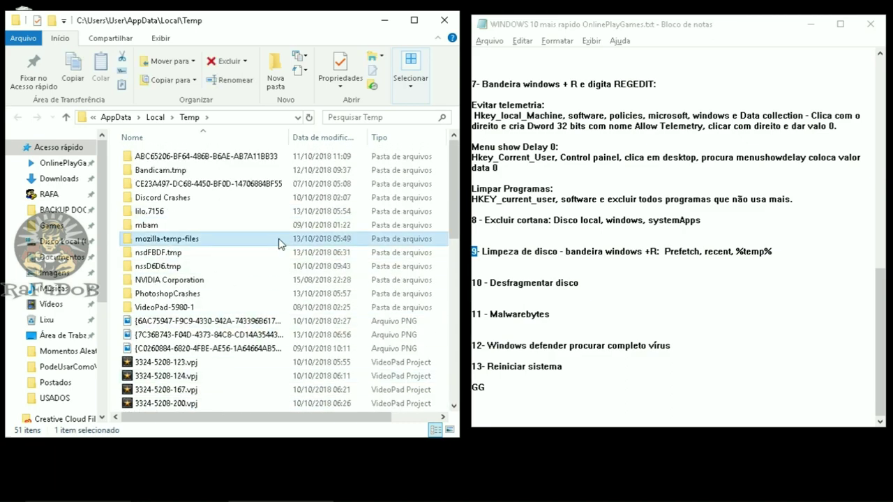
key(ctrl+a)
key(Delete)
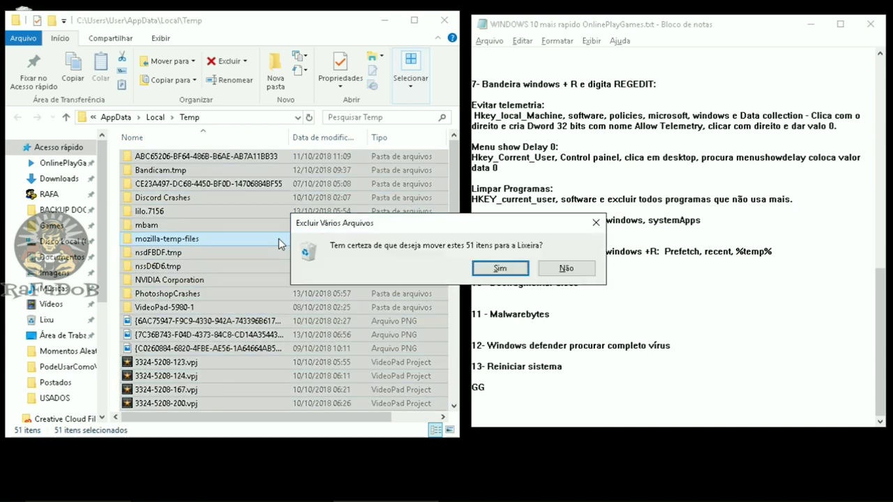
key(Return)
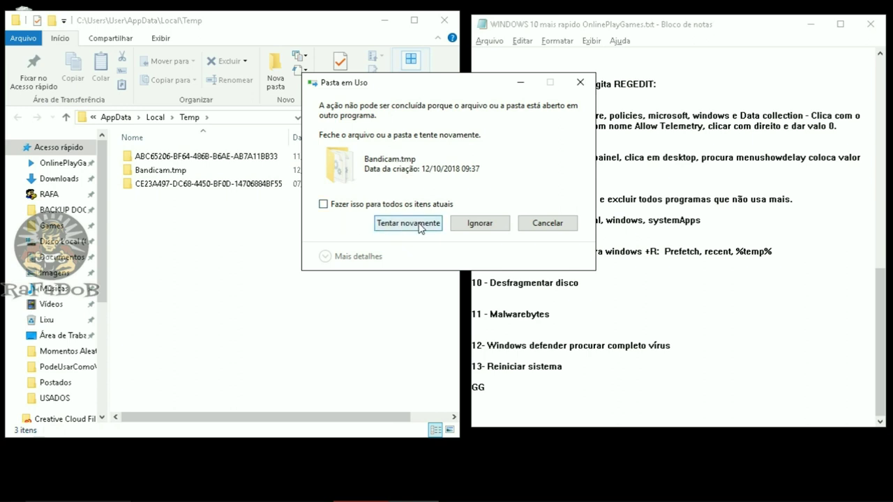
Step: Grant administrator permission to delete the protected ABC65206 and CE23A497 folders, and close the Temp window
mouse_move(395, 501)
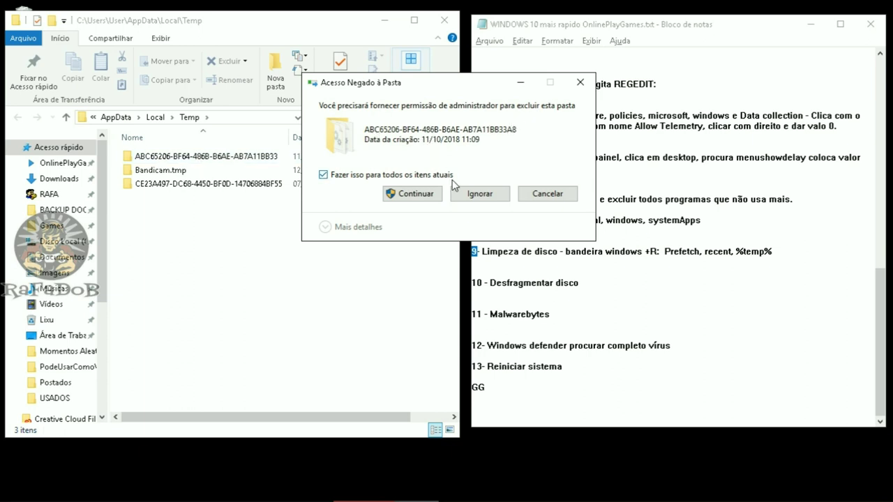
click(323, 174)
click(413, 195)
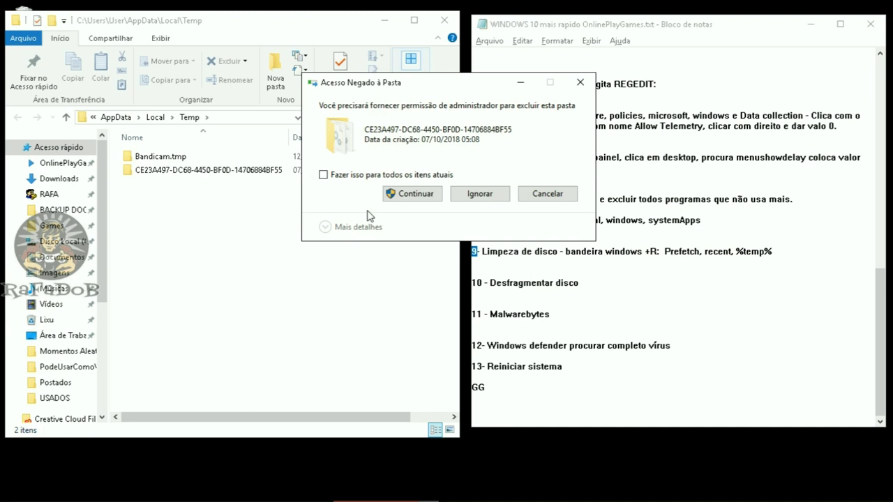
click(411, 196)
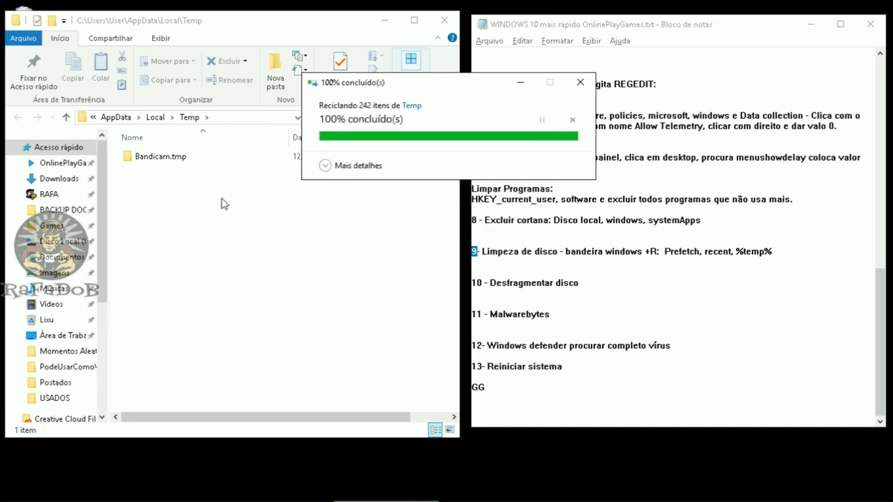
drag(224, 198, 386, 323)
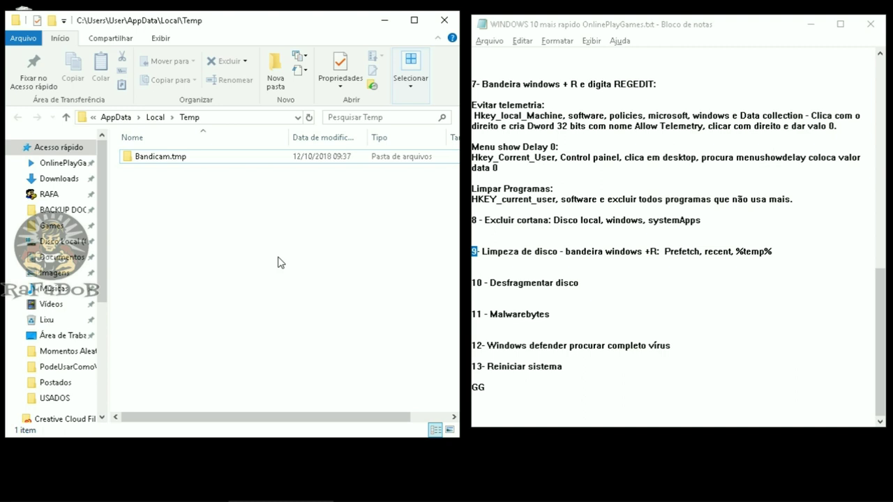
click(444, 20)
Step: Open the Recycle Bin and permanently delete all the items in it
double_click(26, 31)
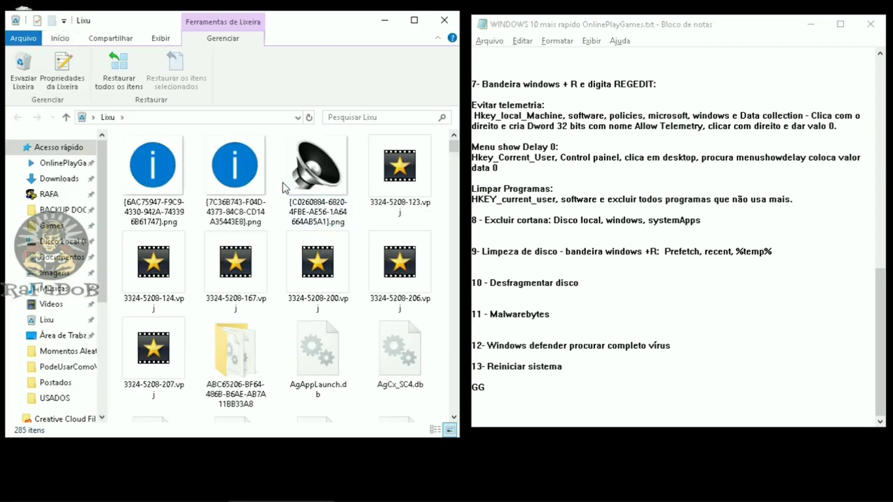
scroll(276, 252, down, 10)
scroll(271, 247, down, 3)
click(265, 248)
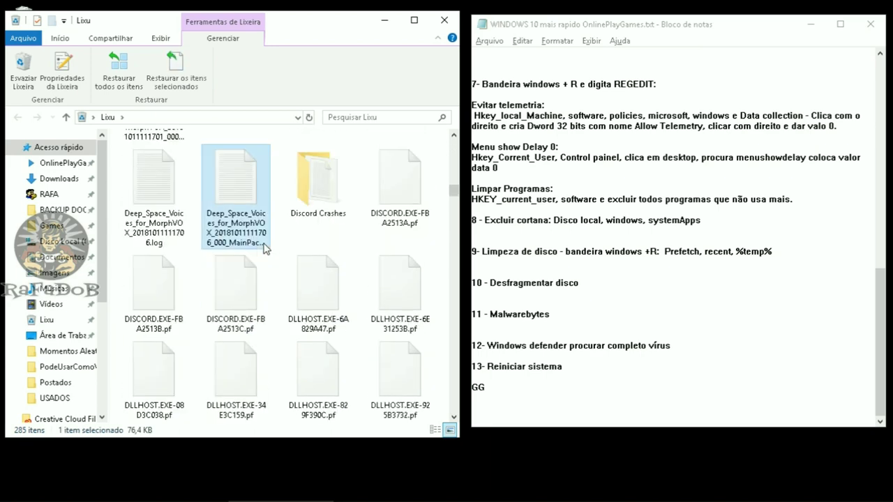
key(ctrl+a)
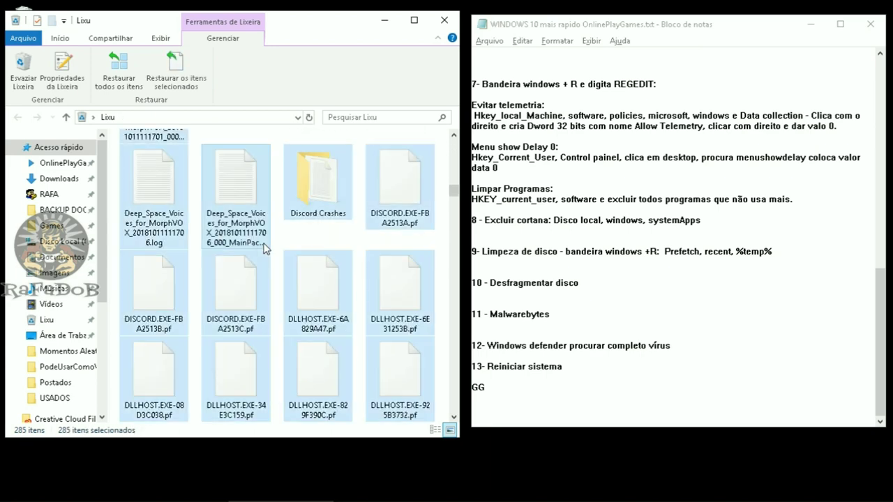
key(Delete)
key(Return)
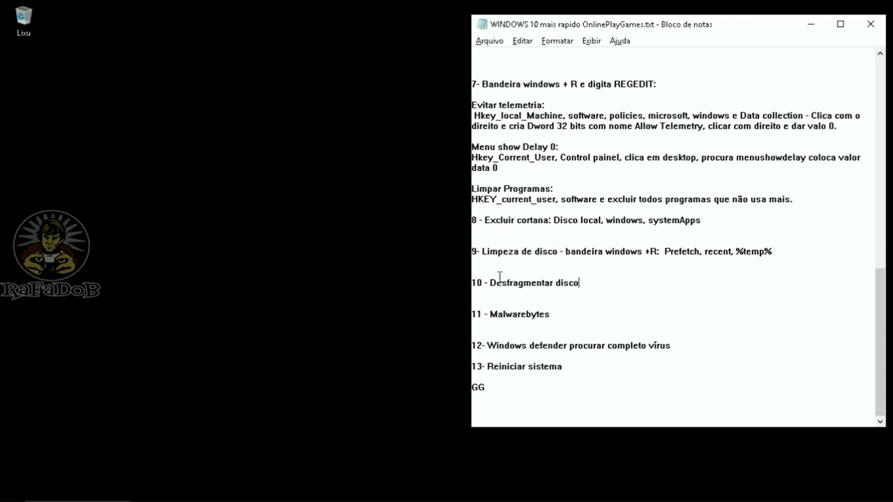
Step: Highlight the words "Desfragmentar disco" in item 10 of the Notepad checklist
drag(489, 283, 580, 282)
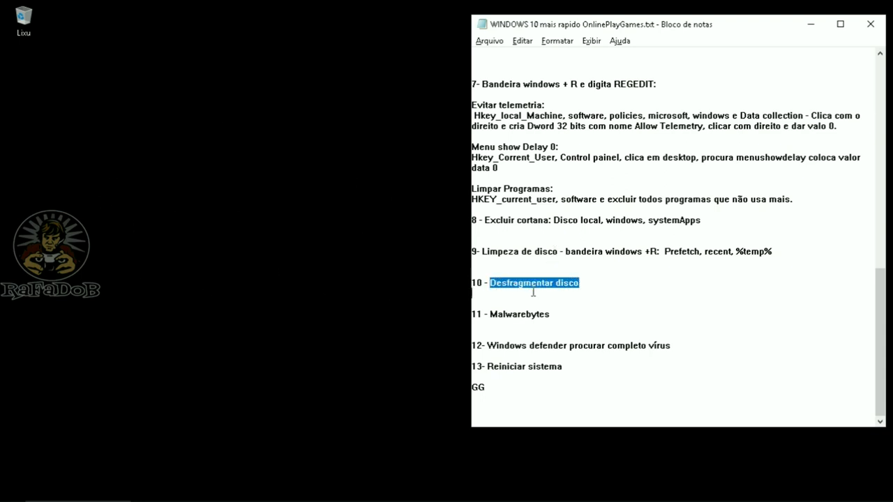
Step: Open a maximized File Explorer window and browse through Este Computador and Disco Local (C:) to the Games folder
click(257, 234)
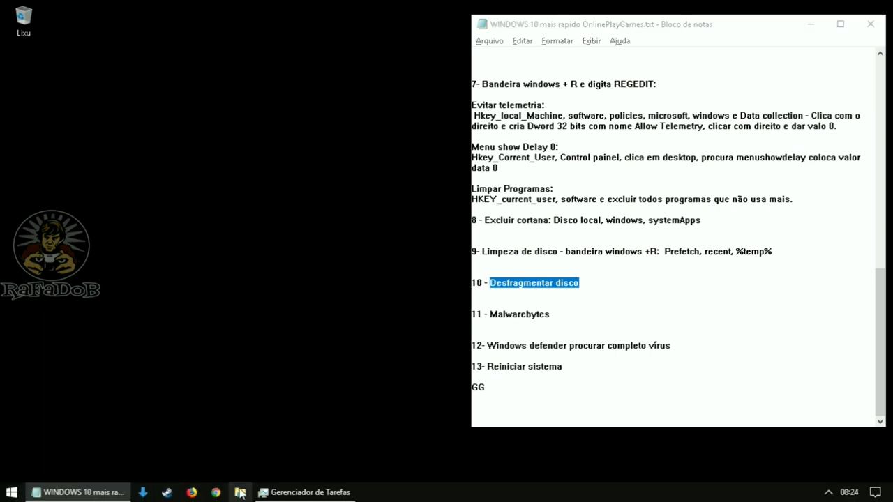
click(240, 492)
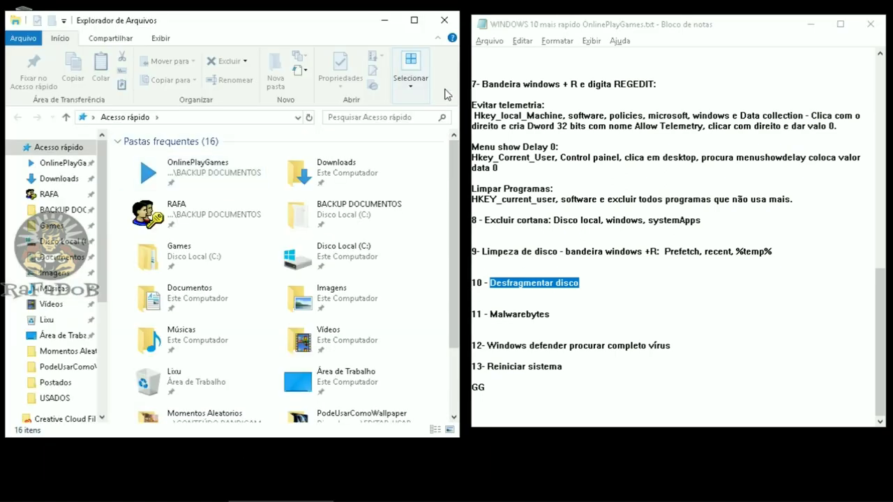
click(414, 19)
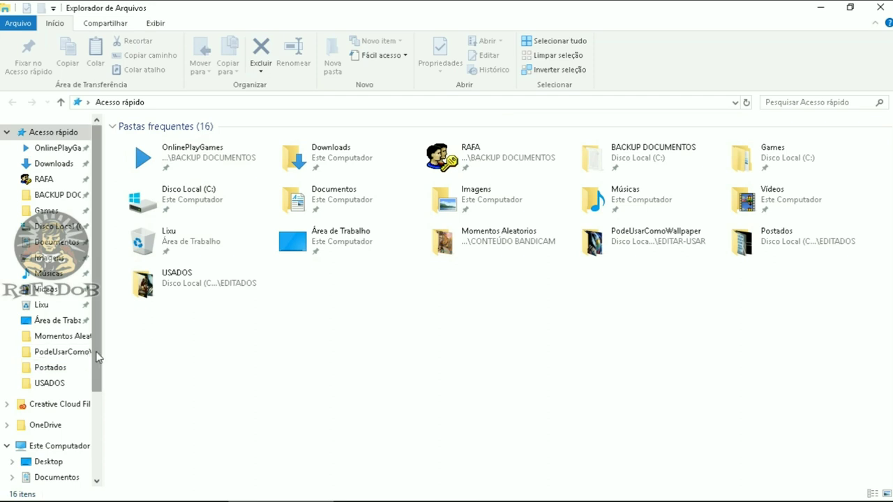
scroll(90, 376, down, 1)
scroll(91, 377, down, 2)
click(60, 343)
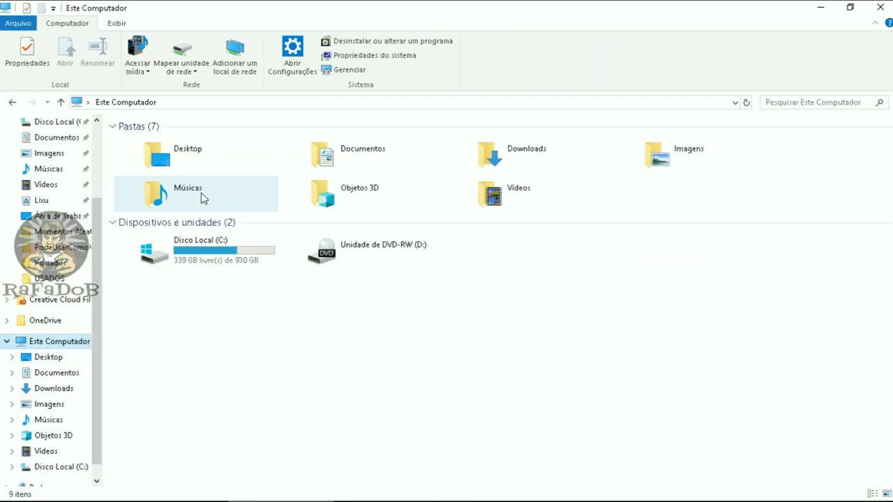
double_click(215, 270)
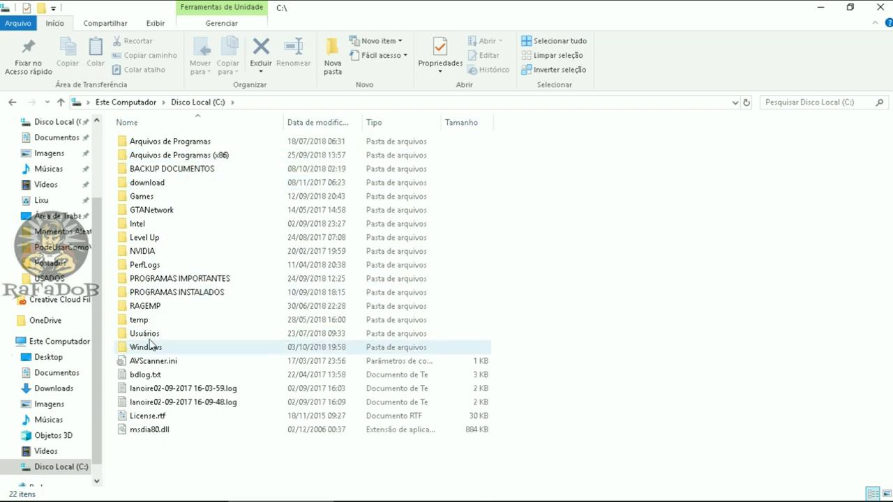
double_click(154, 196)
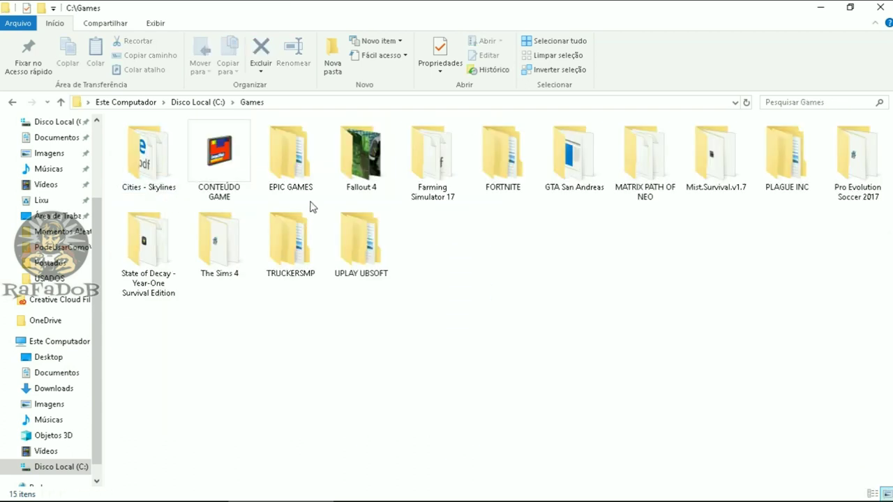
click(12, 102)
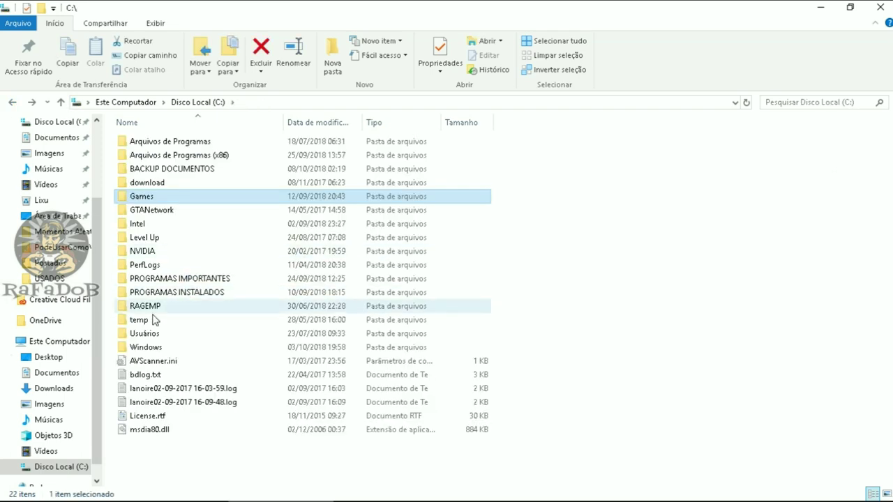
double_click(171, 196)
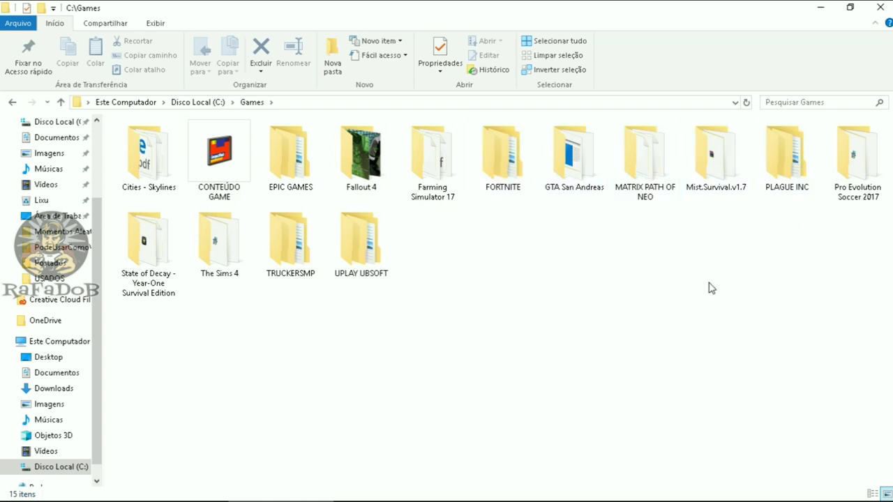
Step: Open the CONTEÚDO GAME folder inside Games and look over its subfolders and installer files
click(245, 162)
double_click(246, 162)
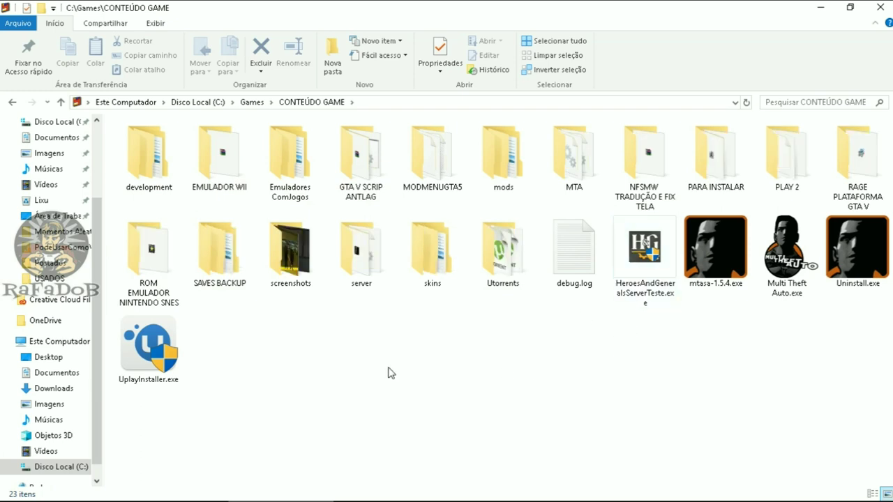
drag(370, 367, 780, 434)
drag(270, 309, 643, 364)
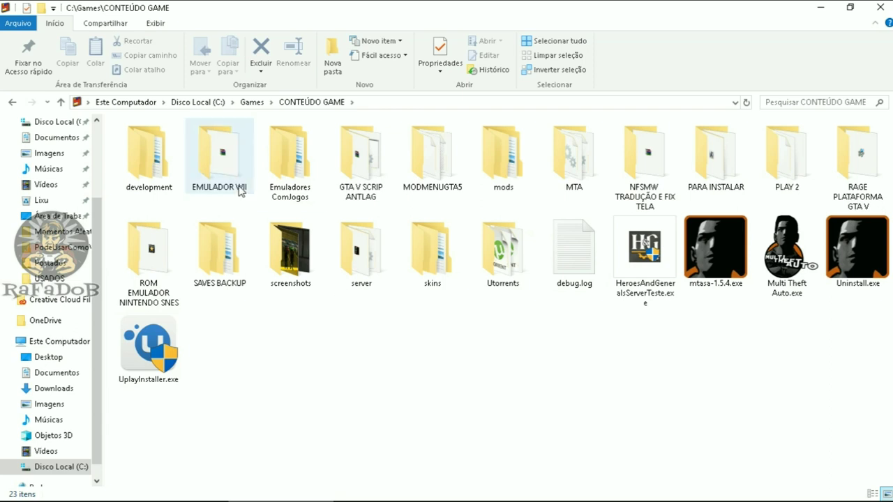
key(Right)
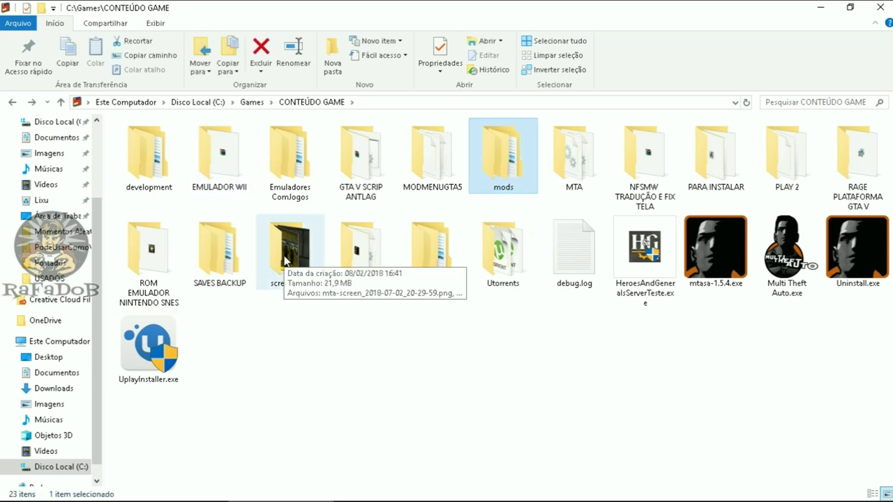
click(394, 381)
drag(266, 334, 520, 427)
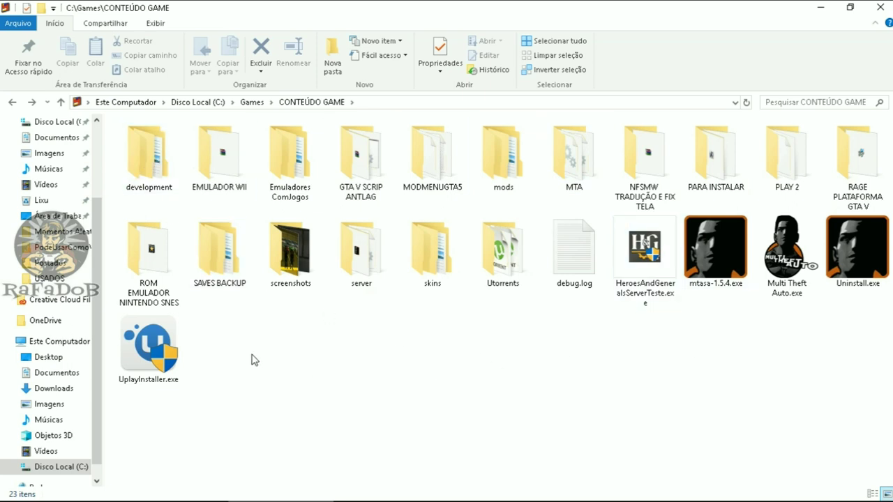
Step: Go back to the Games folder, look over its contents, and close the File Explorer window
click(12, 102)
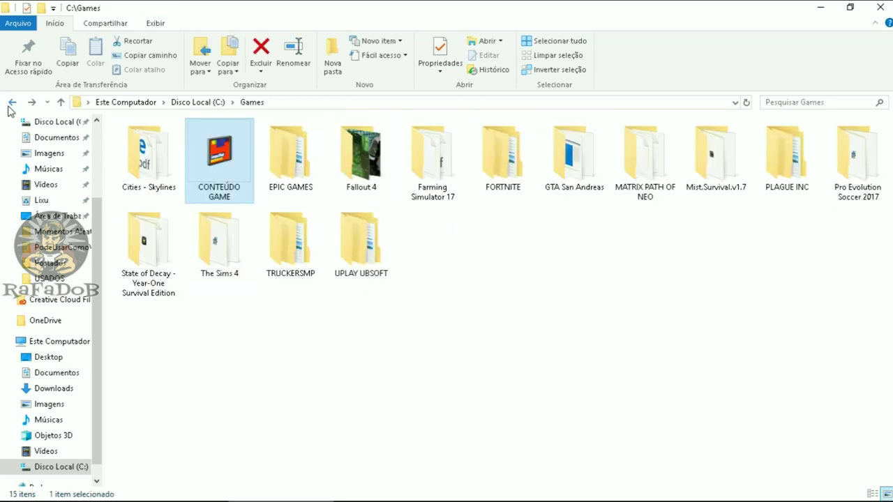
click(554, 235)
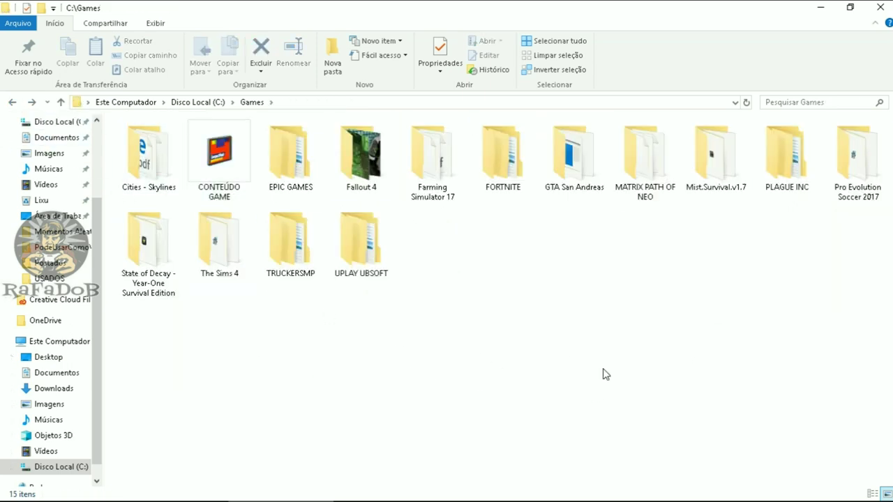
click(12, 102)
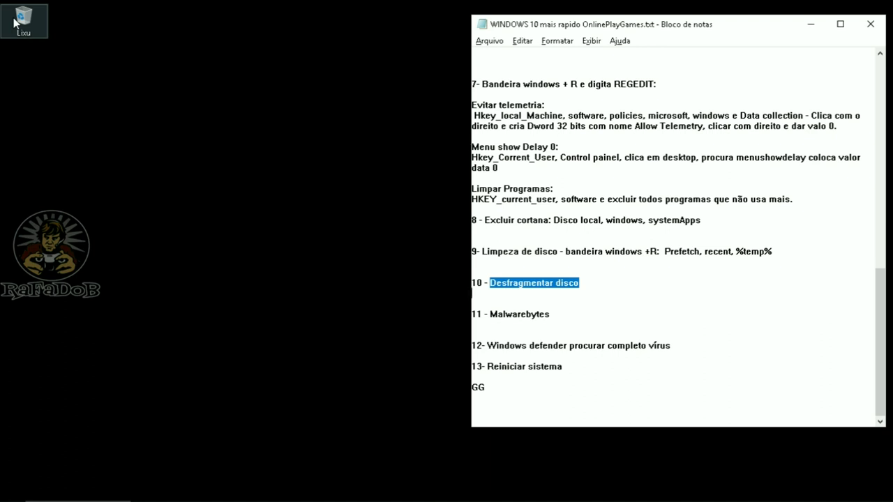
click(61, 106)
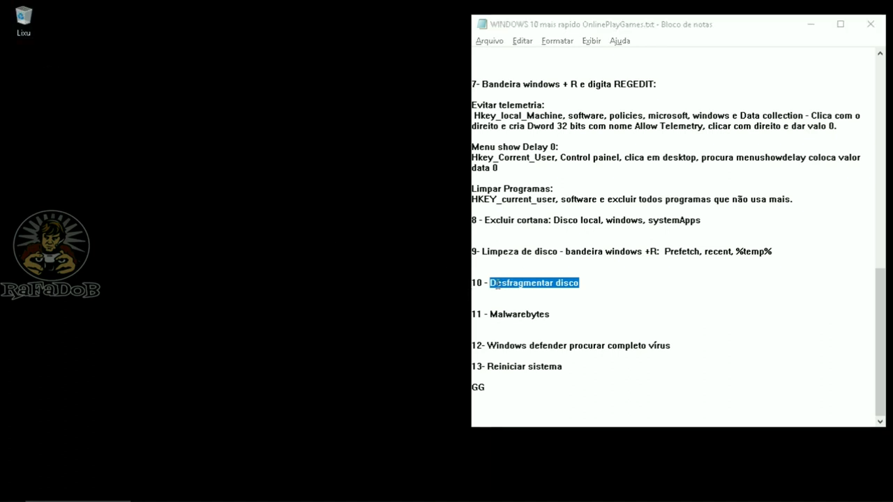
Step: Highlight "Desfragmentar disco" in item 10 of the Notepad checklist, clear the highlight, and review the checklist back to item 6
click(541, 294)
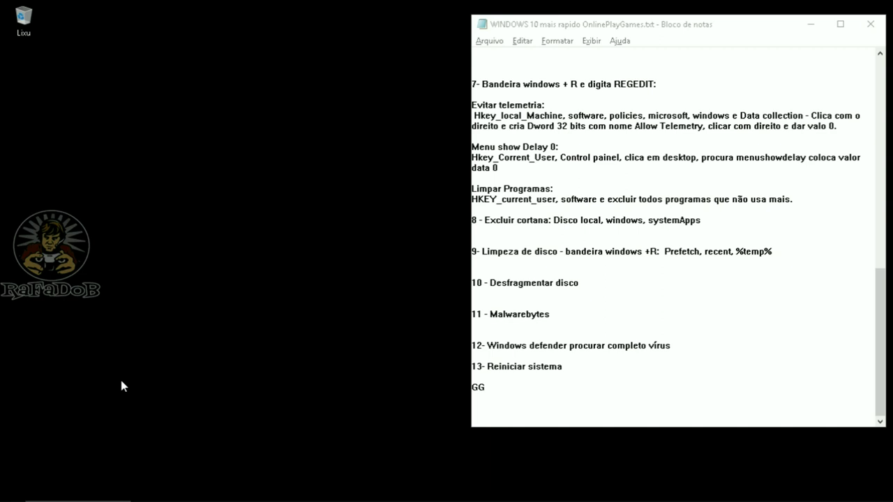
mouse_move(488, 283)
mouse_down()
mouse_move(583, 285)
mouse_move(491, 282)
mouse_up()
click(584, 284)
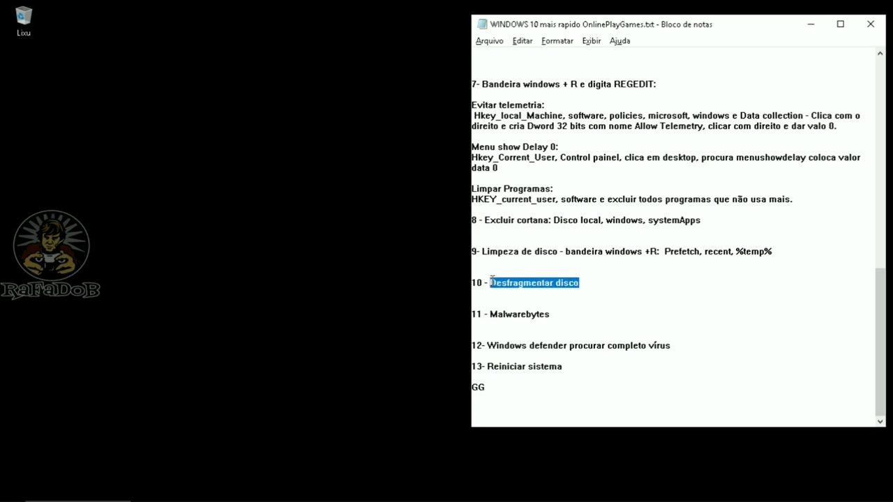
click(383, 229)
click(519, 291)
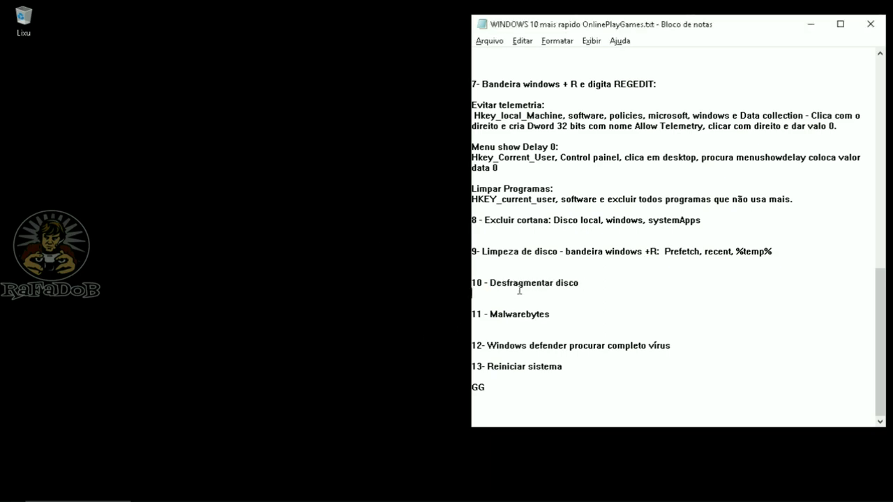
scroll(597, 225, up, 15)
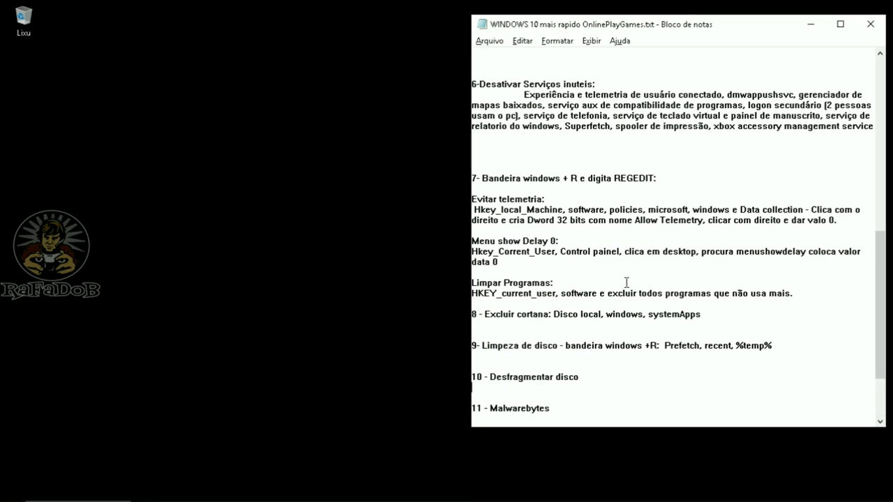
scroll(607, 263, up, 2)
scroll(604, 237, down, 17)
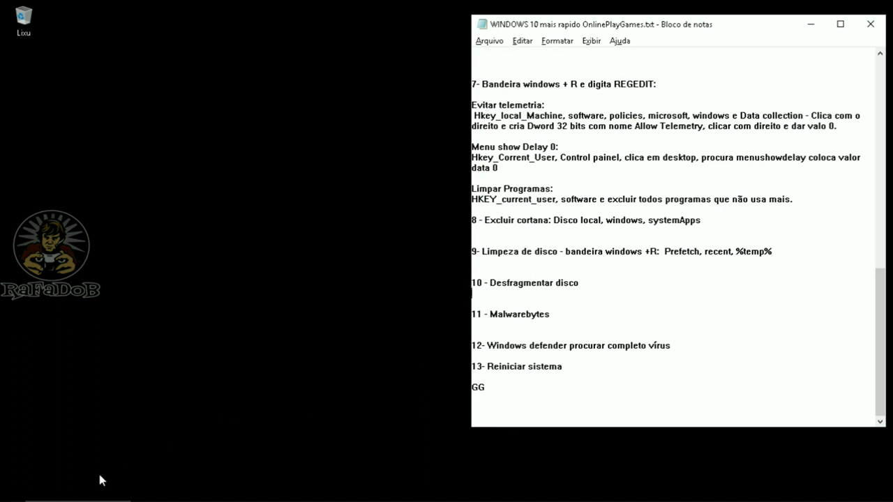
Step: Open the Desfragmentar e Otimizar Unidades utility and select the (C:) drive
click(10, 492)
scroll(106, 395, down, 10)
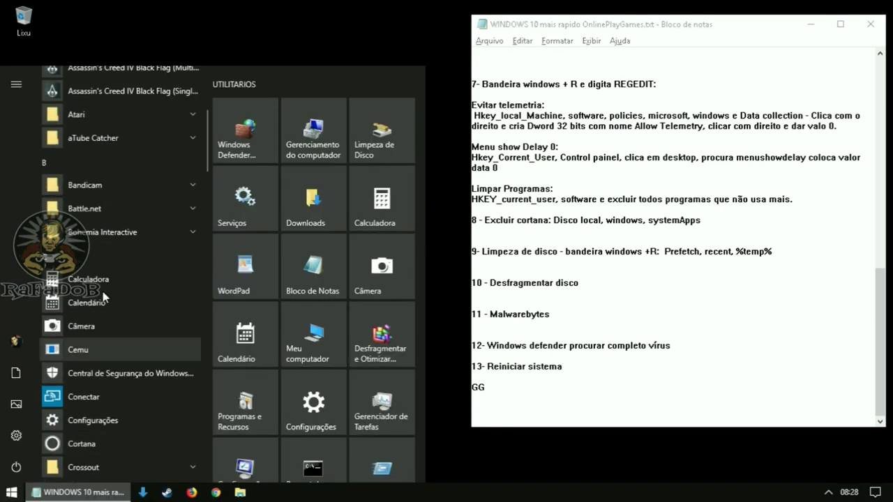
scroll(115, 328, down, 4)
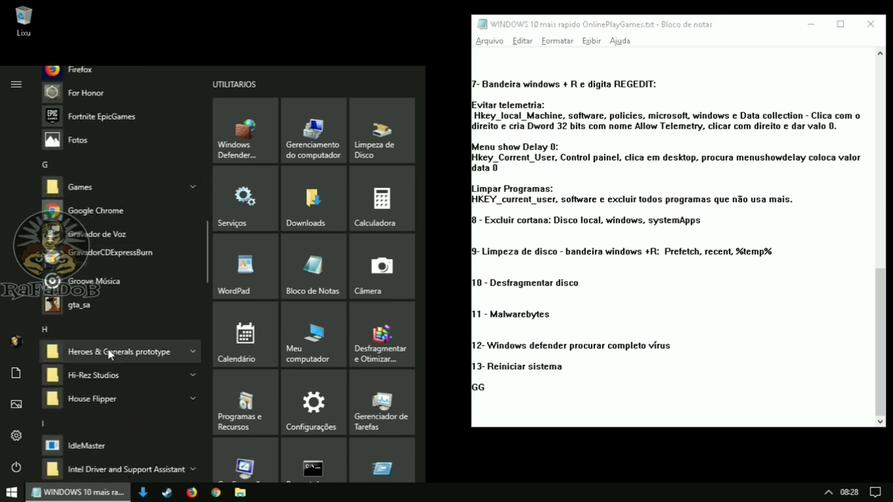
scroll(109, 350, up, 9)
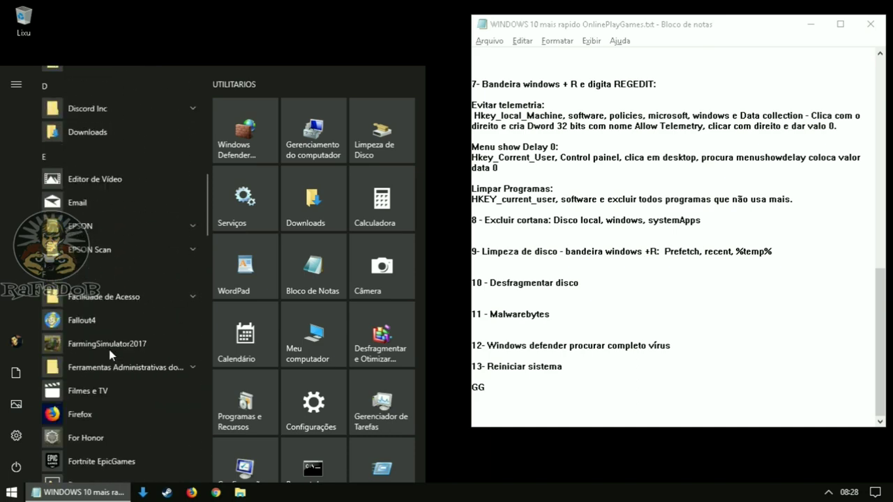
click(379, 348)
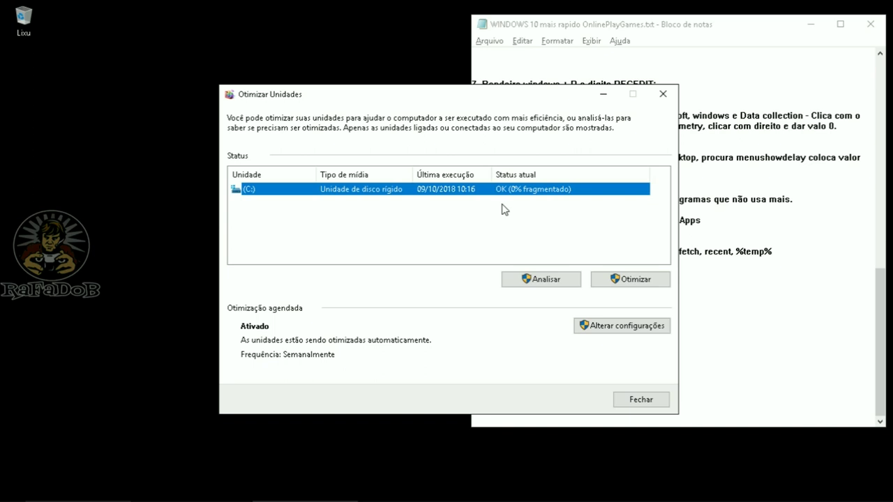
click(372, 214)
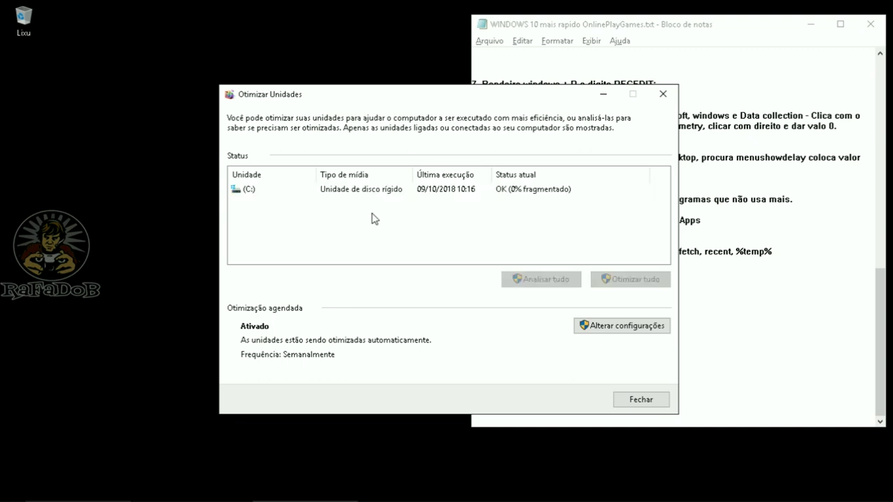
click(461, 190)
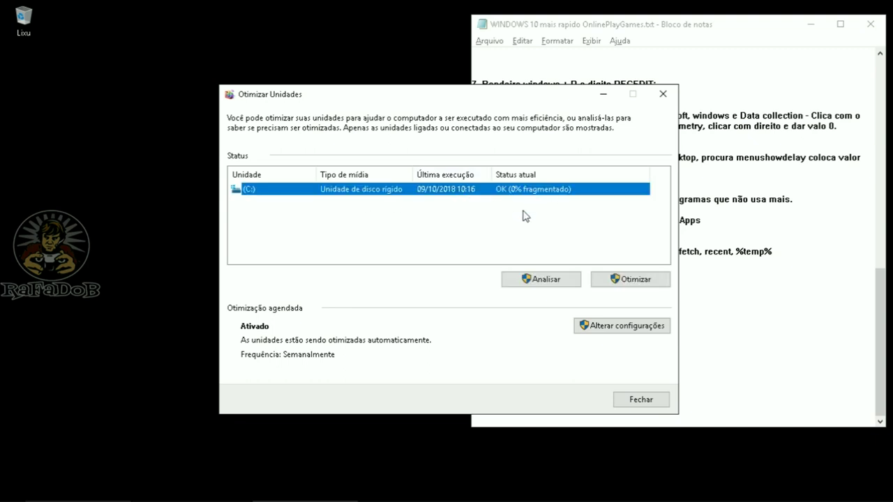
click(416, 246)
click(379, 193)
Step: Open the optimization schedule settings, examine the Frequência options while keeping Semanalmente, and close the utility
click(610, 330)
click(612, 331)
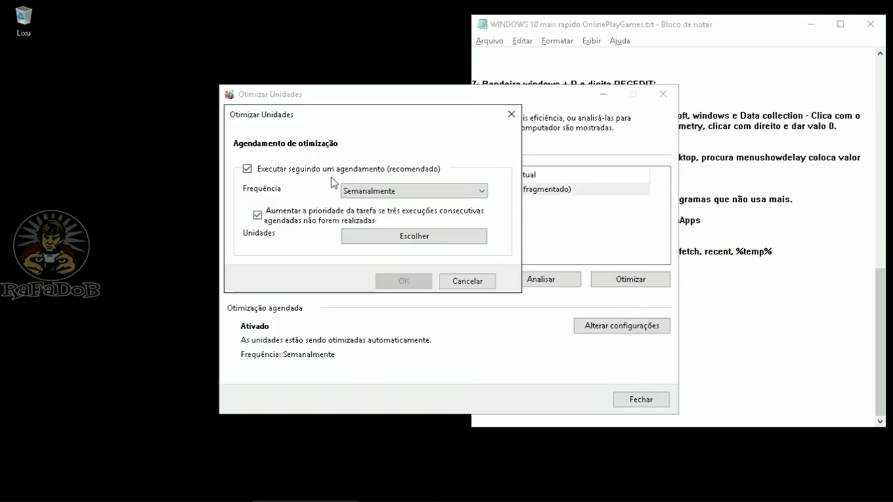
click(424, 195)
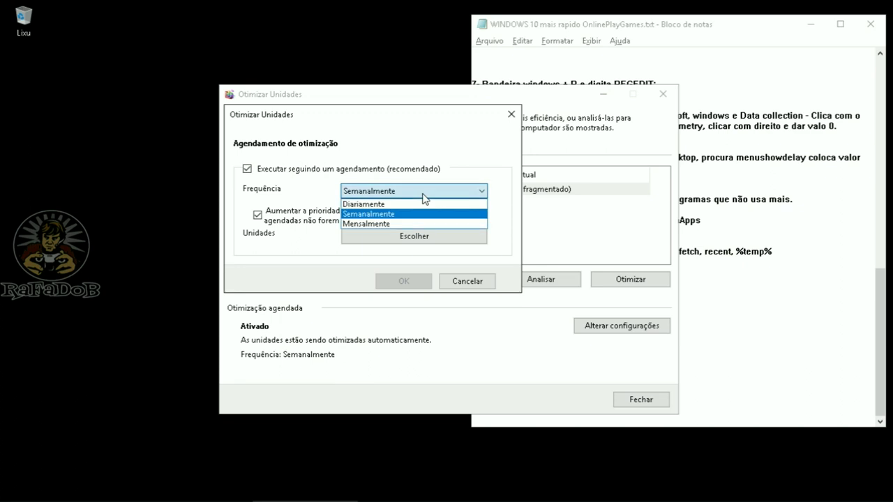
click(424, 196)
click(415, 193)
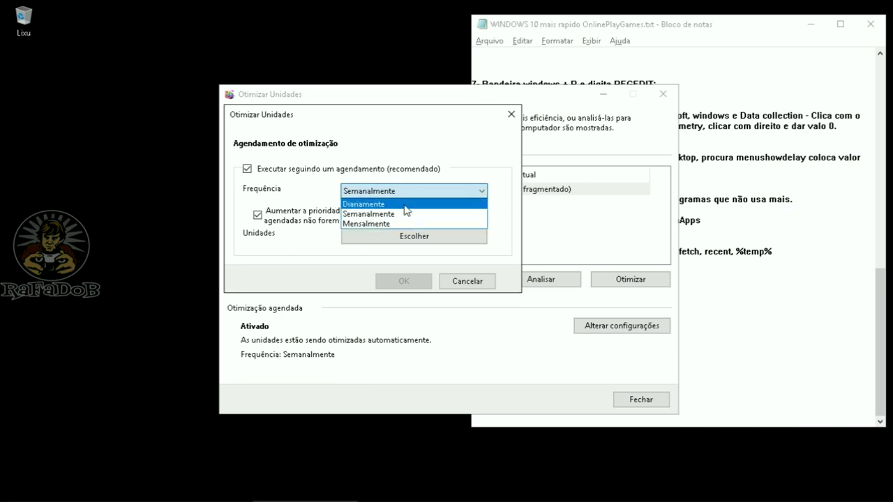
click(408, 193)
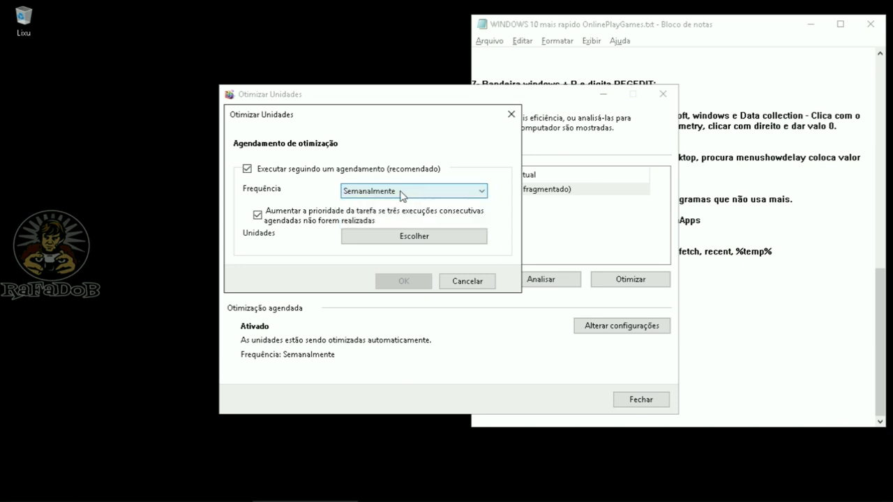
click(400, 192)
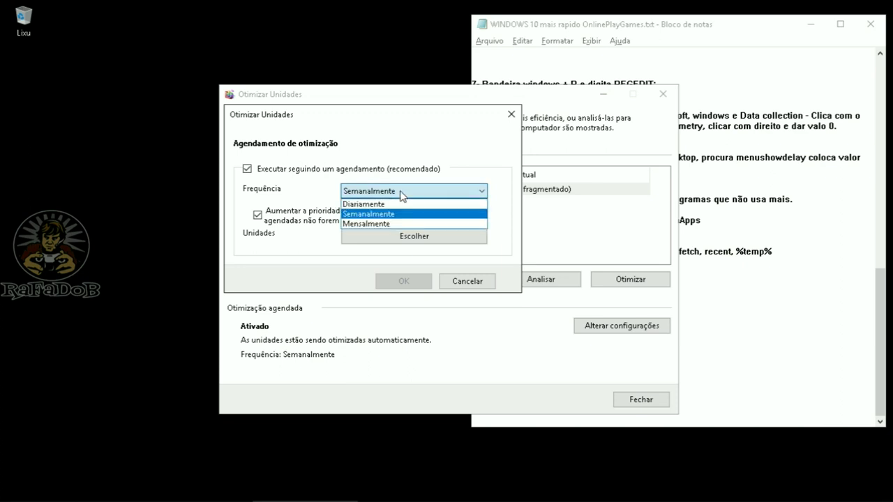
click(400, 193)
click(403, 193)
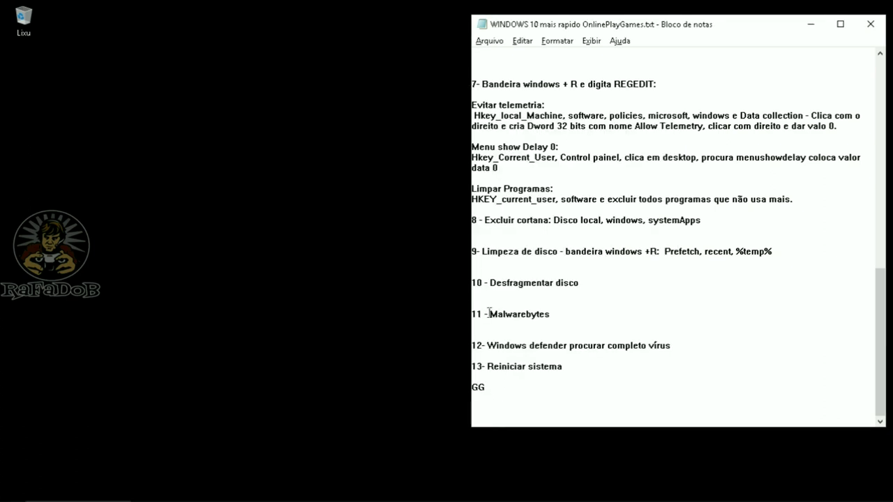
Step: Highlight the word "Malwarebytes" in item 11 of the Notepad checklist
drag(489, 314, 548, 313)
click(613, 307)
mouse_move(554, 315)
mouse_down()
mouse_move(489, 314)
mouse_move(555, 318)
mouse_up()
click(521, 297)
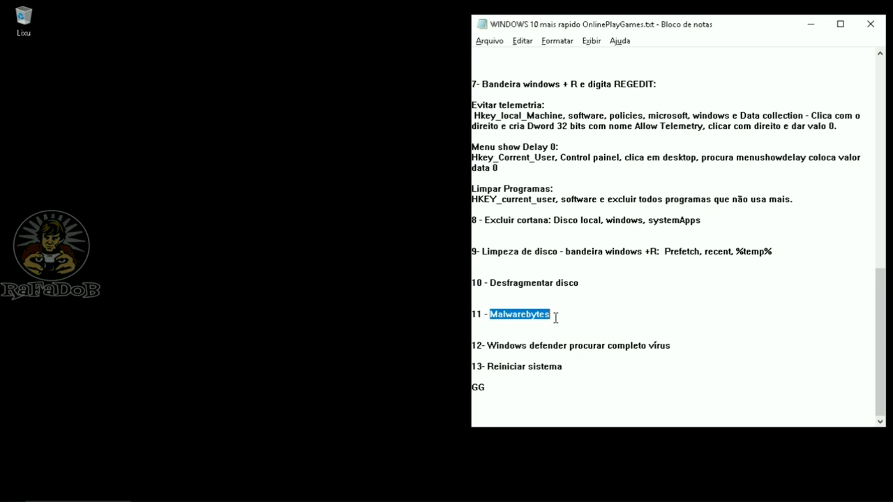
click(353, 189)
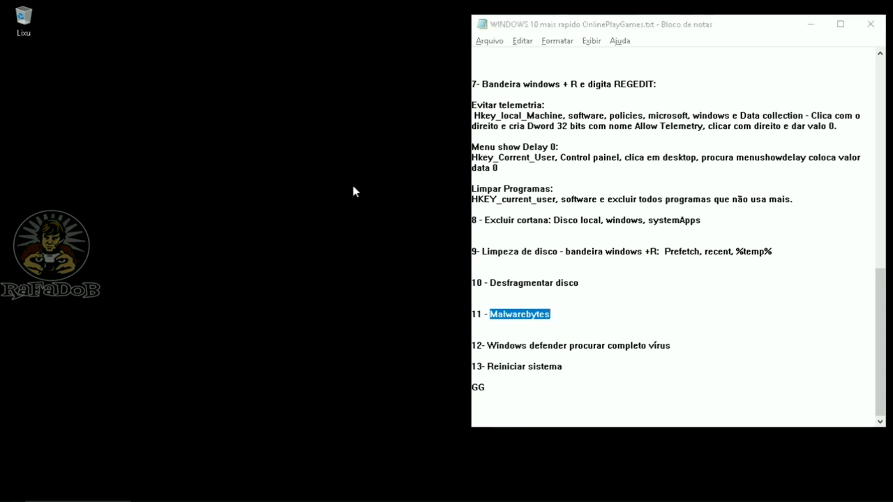
Step: Open Malwarebytes, look over its main dashboard with the scan and quarantine options, and close the program
key(super)
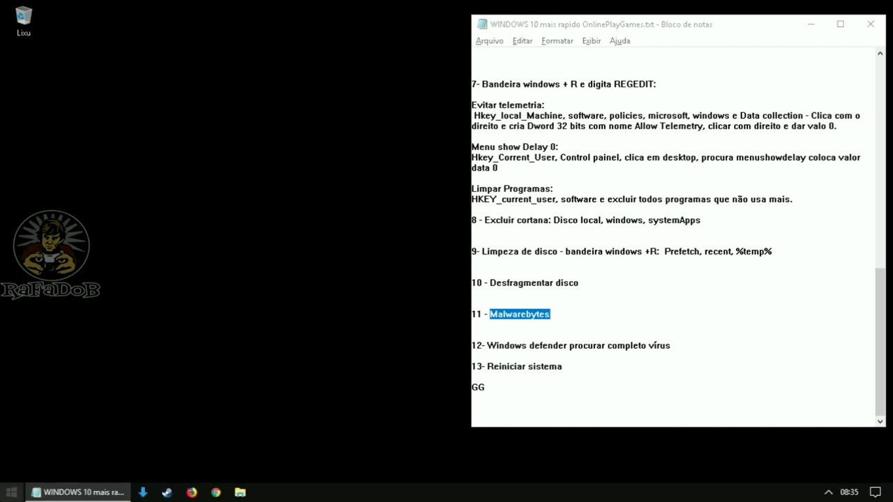
scroll(235, 321, down, 8)
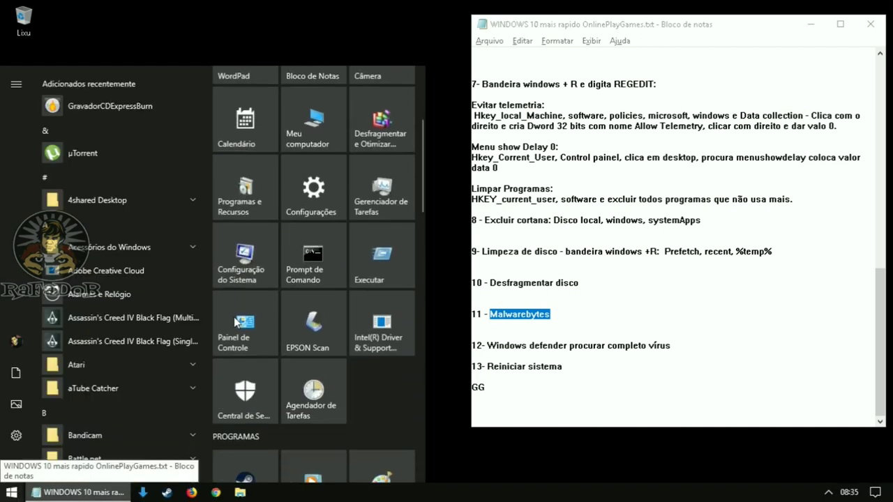
scroll(234, 318, down, 2)
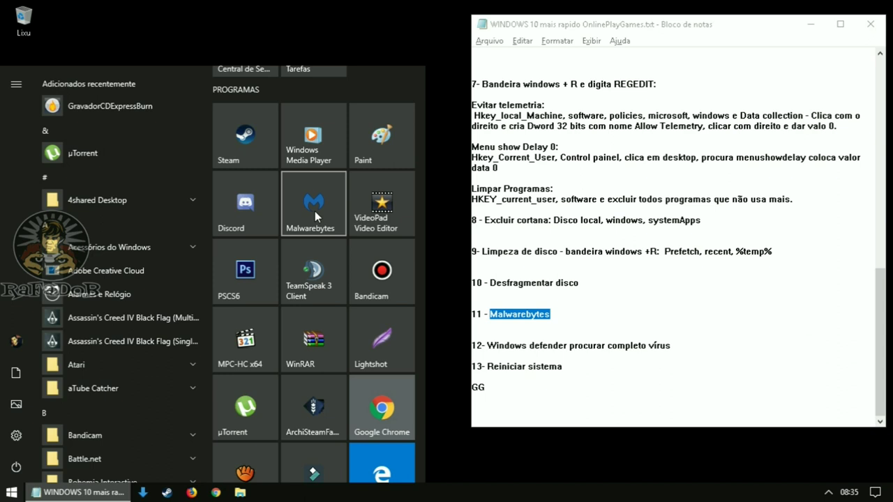
click(317, 215)
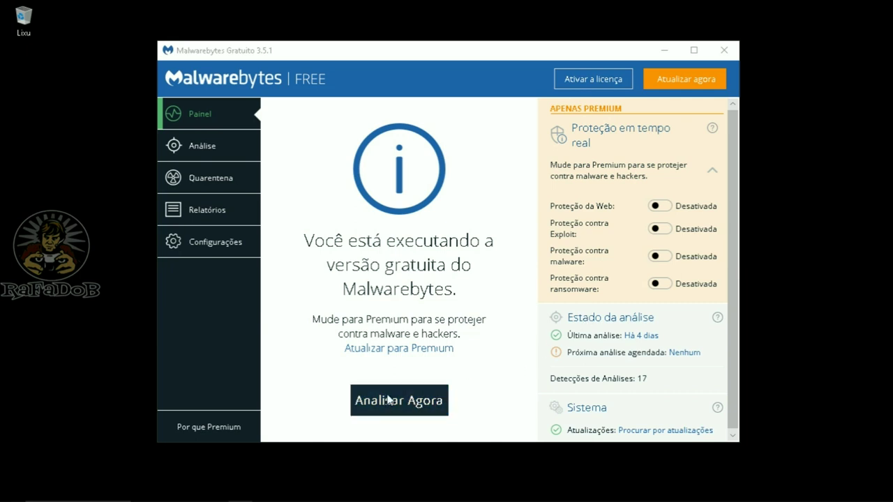
click(209, 183)
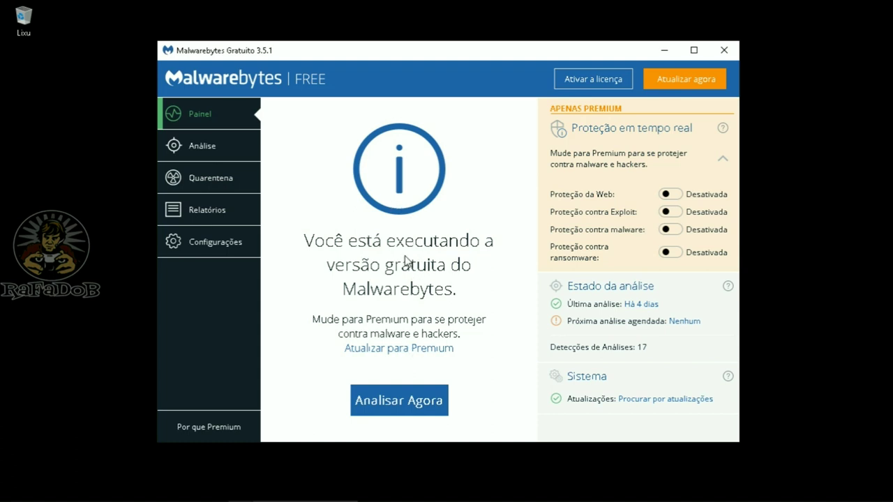
key(alt+F4)
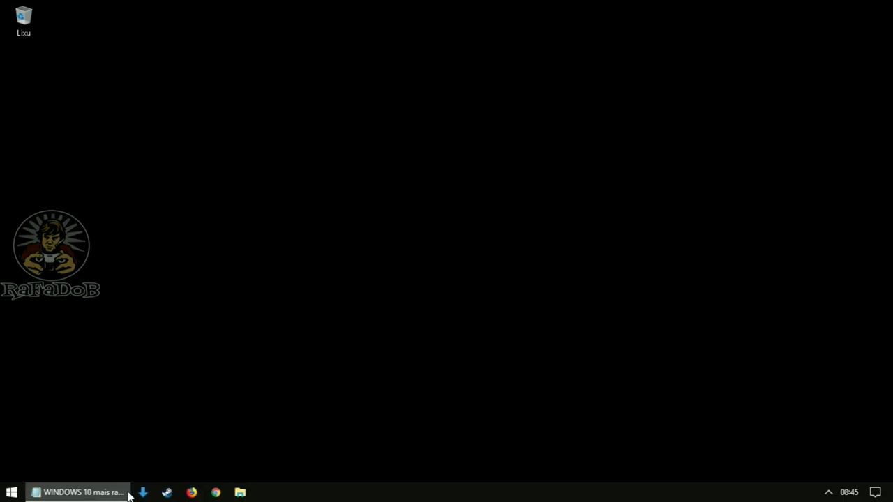
Step: Switch to Chrome, search Google for "Adobe flash player", and open the get.adobe.com download page
click(213, 494)
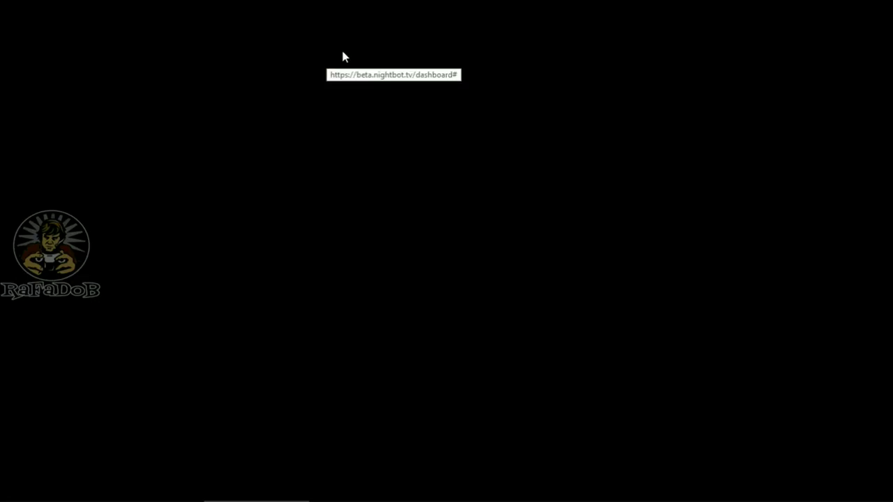
text(a)
key(Return)
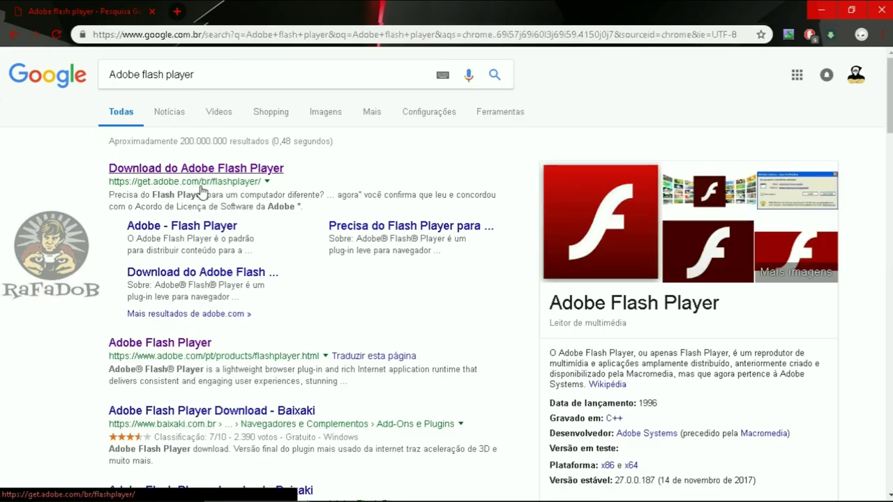
click(201, 188)
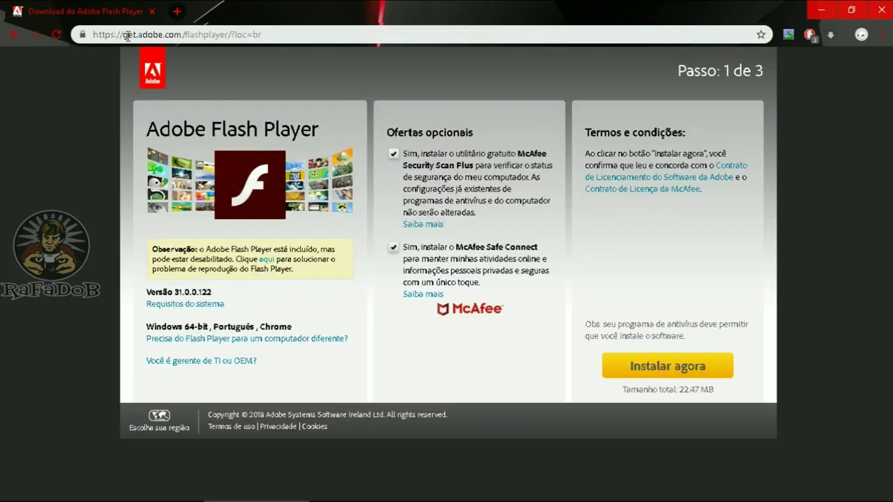
Step: Highlight the get.adobe.com domain in the address and opt out of McAfee Security Scan Plus and McAfee Safe Connect
drag(123, 35, 172, 35)
drag(181, 35, 186, 35)
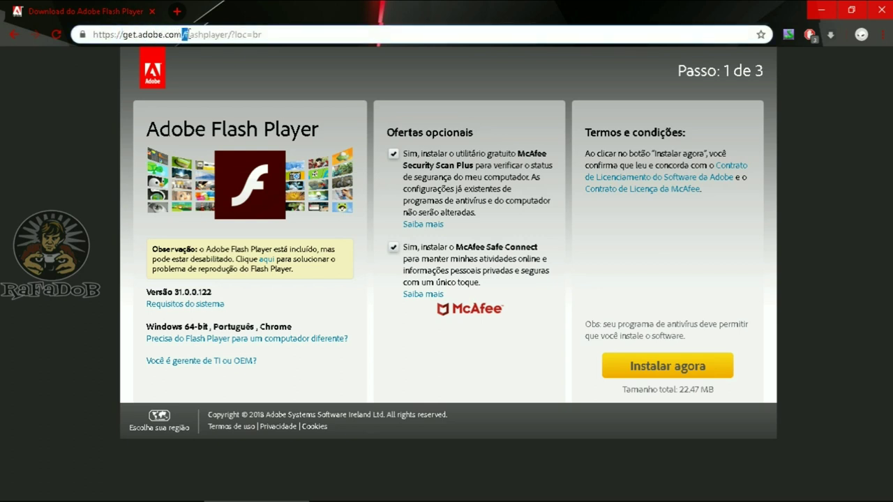
click(434, 197)
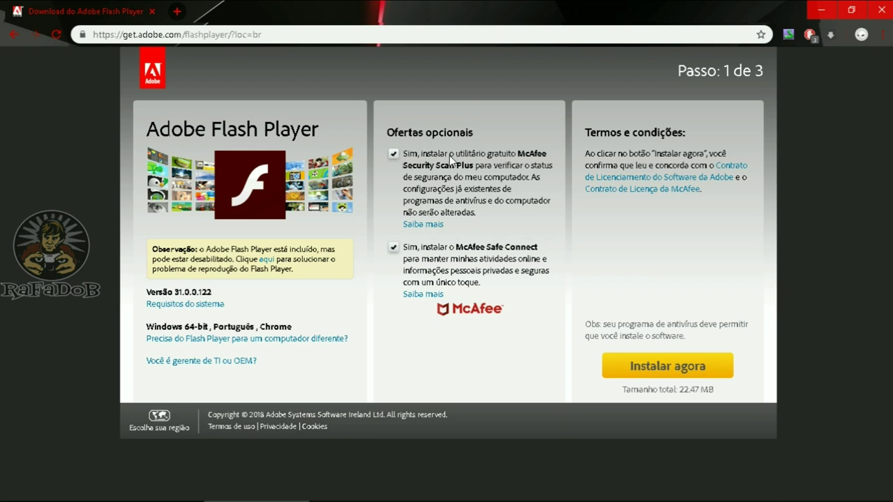
click(389, 155)
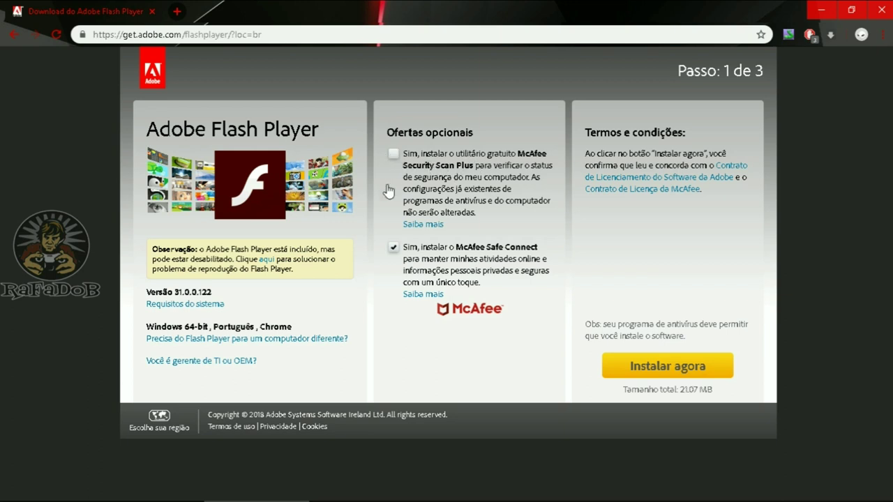
click(393, 248)
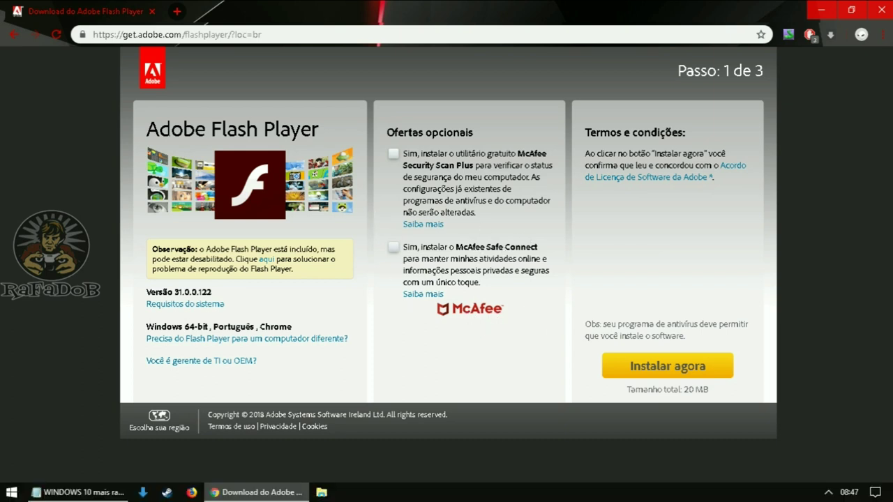
Step: Check the hidden system tray icons and close the browser with the Flash Player download page
click(828, 493)
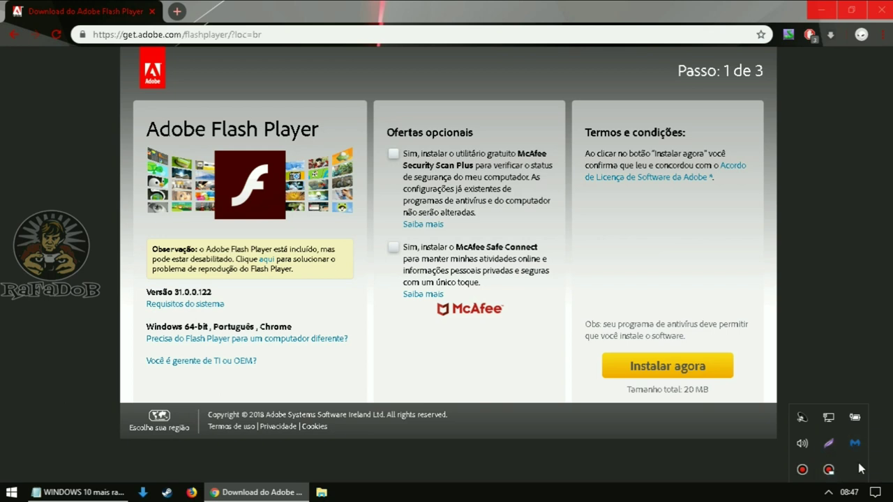
click(858, 462)
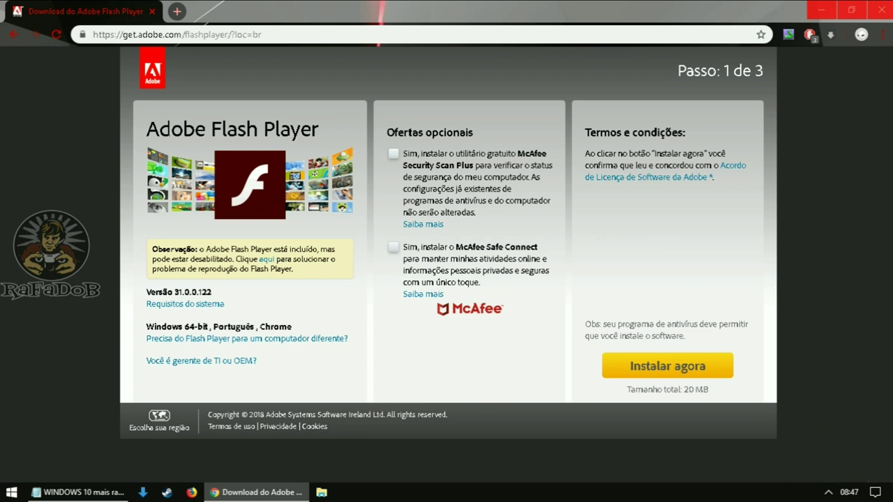
click(828, 493)
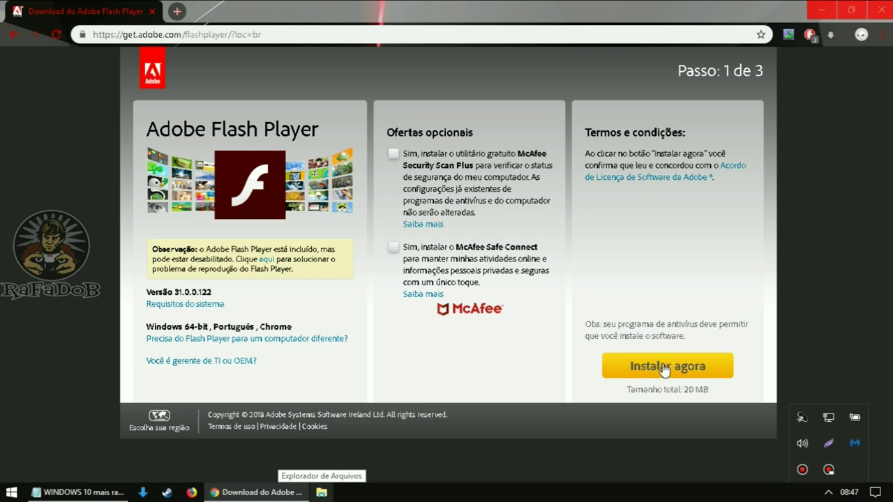
click(803, 131)
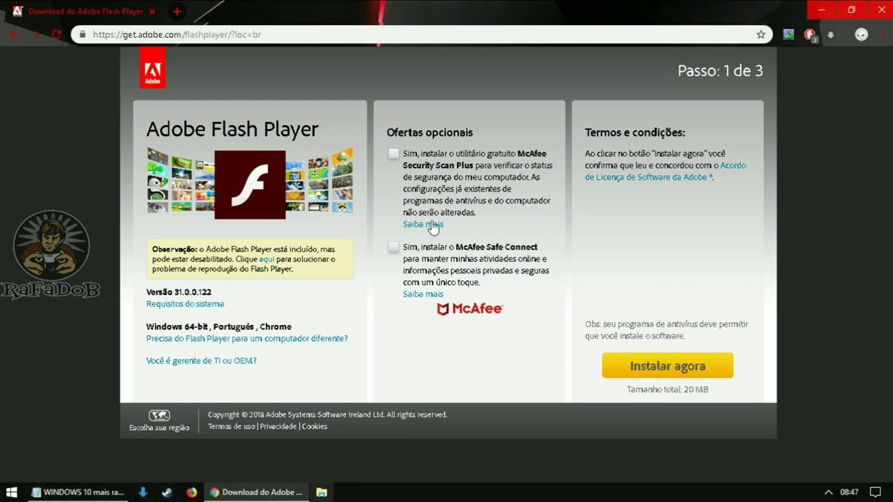
click(886, 5)
Step: Open Limpeza de Disco for (C:) and rescan the drive to include system files
click(11, 492)
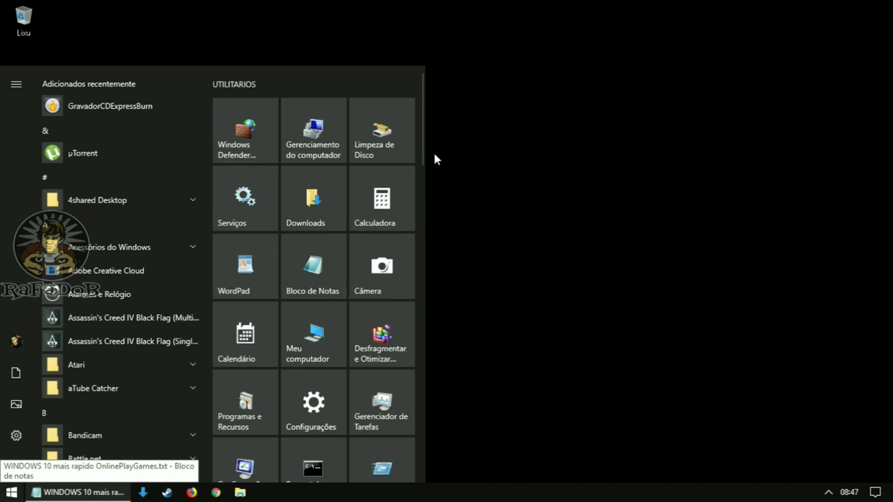
click(394, 139)
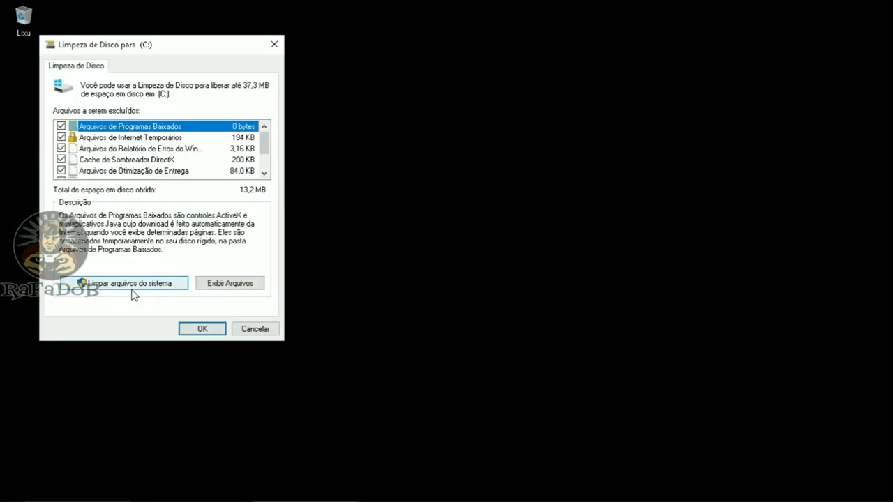
click(130, 286)
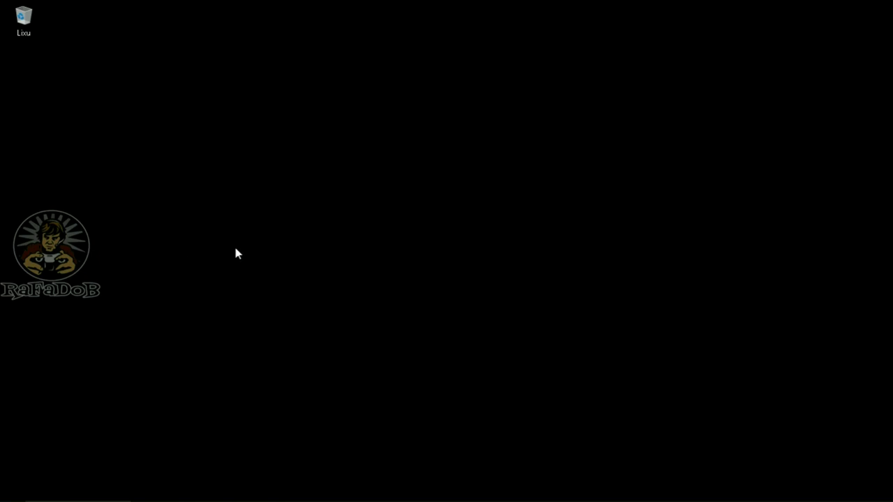
mouse_move(282, 498)
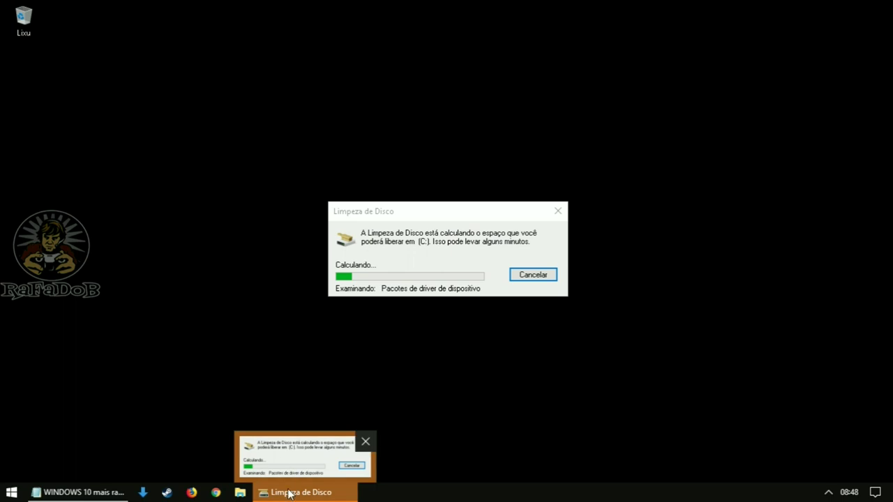
Step: Review the categories under "Arquivos a serem excluídos", down to Miniaturas, and close Limpeza de Disco without cleaning
drag(282, 154, 281, 173)
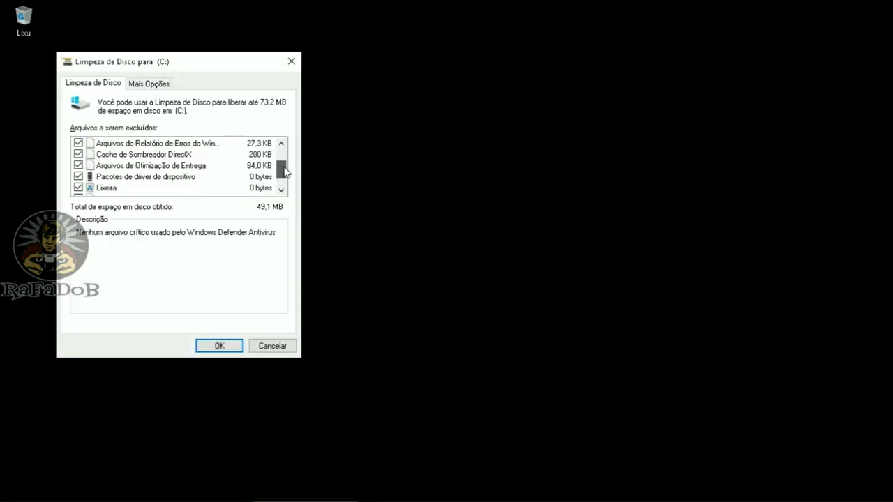
scroll(246, 150, up, 2)
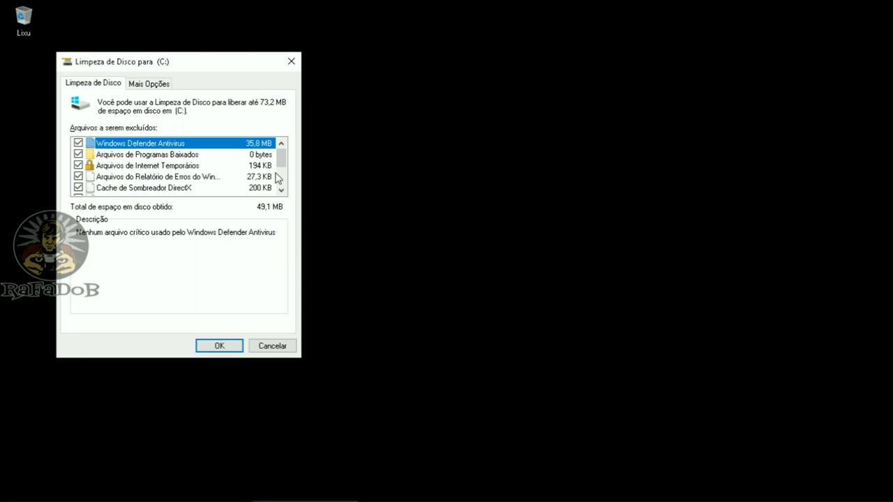
drag(283, 162, 282, 165)
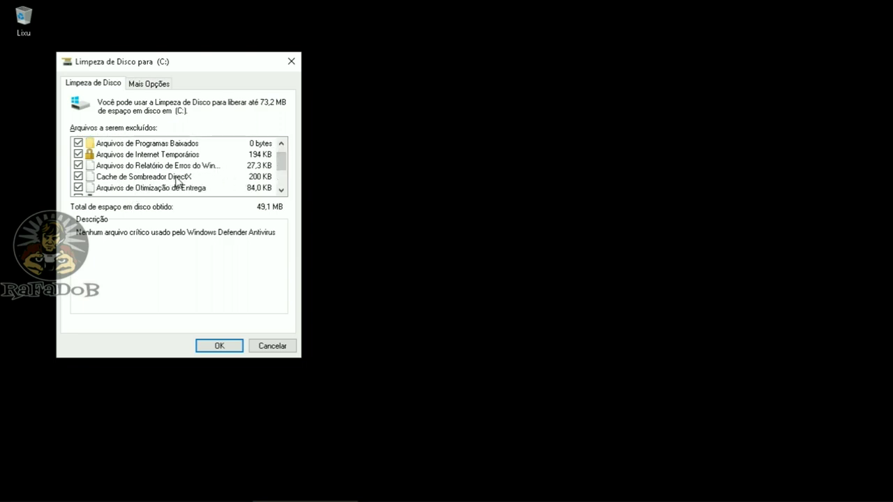
scroll(175, 187, down, 1)
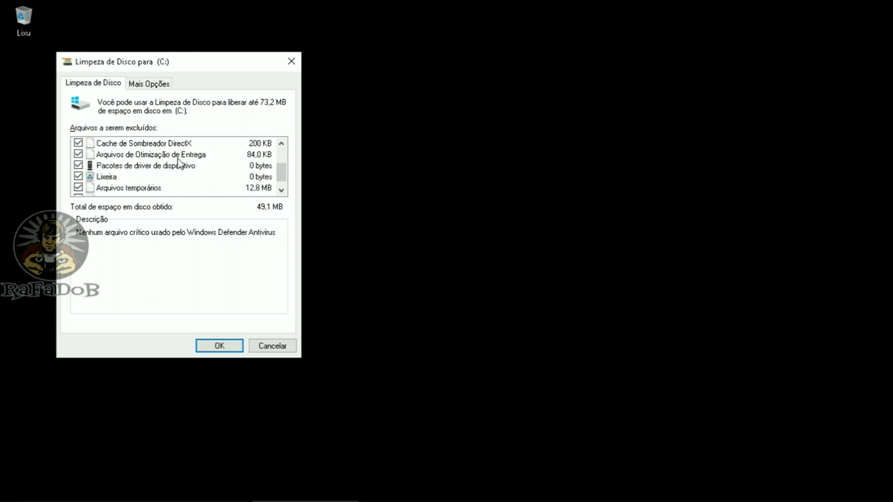
scroll(167, 171, down, 1)
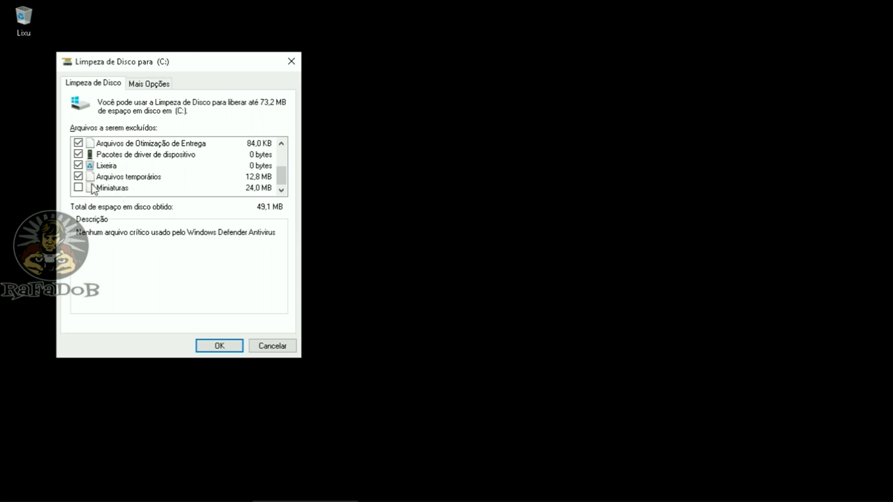
scroll(119, 171, up, 3)
click(289, 62)
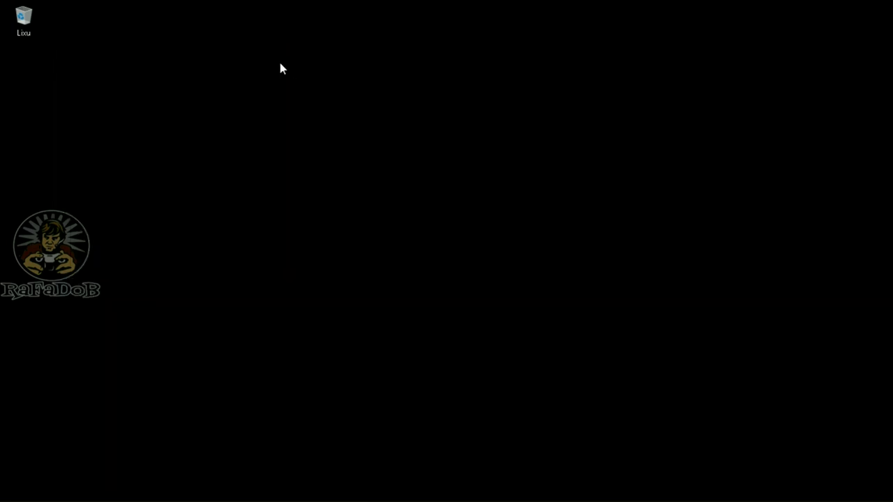
Step: Find the Agendador de Tarefas among the installed programs and open its Biblioteca do Agendador de Tarefas
click(11, 492)
scroll(240, 231, down, 1)
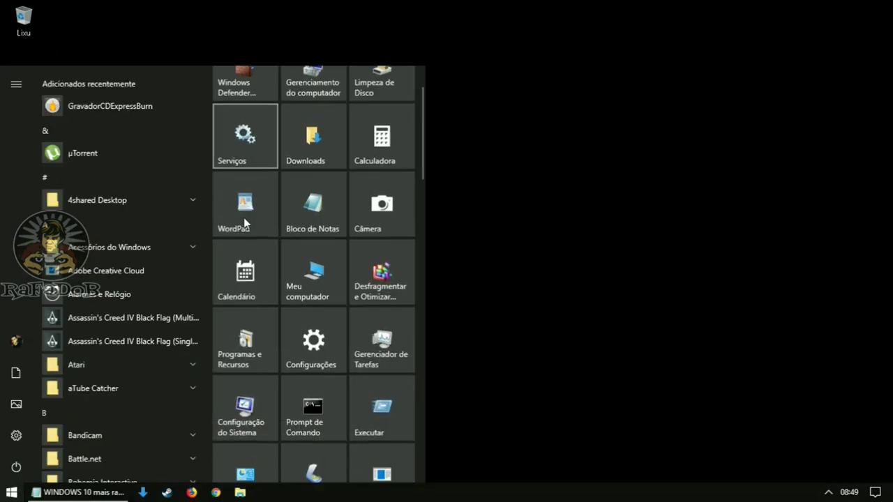
scroll(245, 223, down, 3)
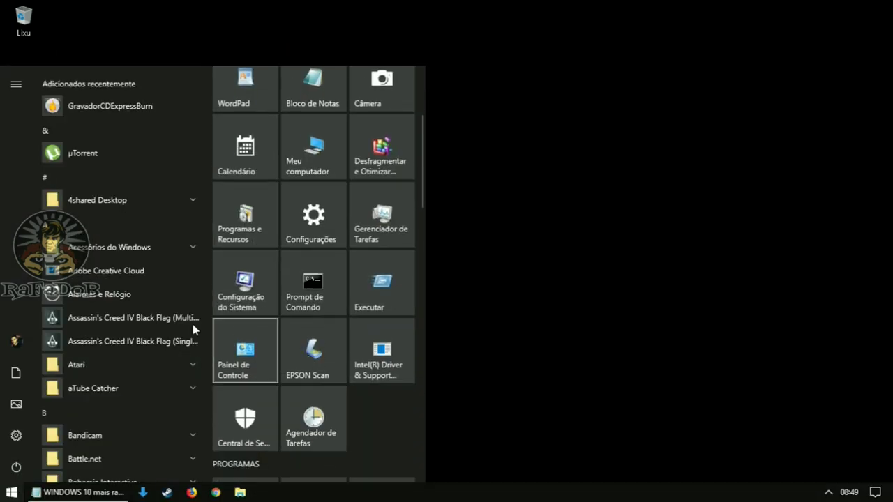
click(135, 246)
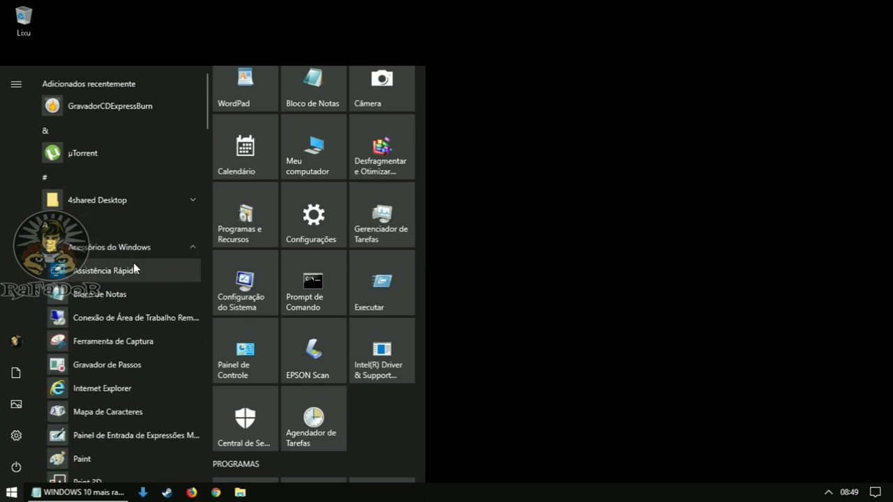
scroll(133, 266, down, 10)
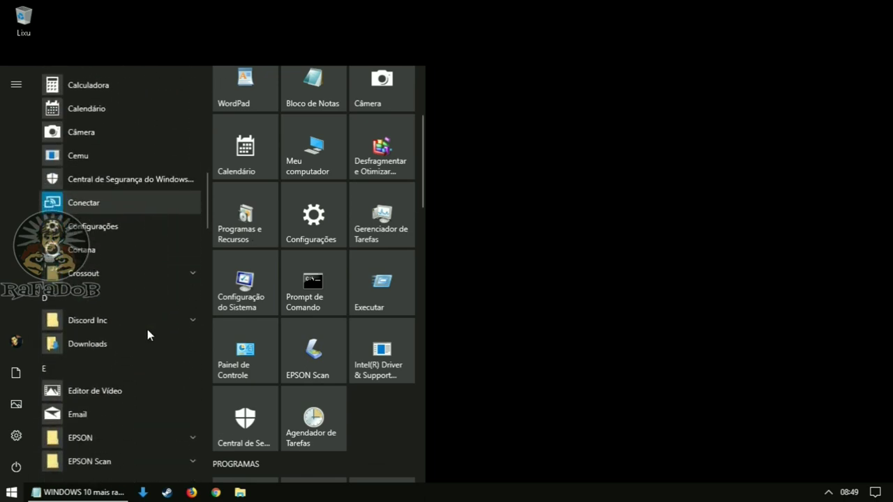
scroll(147, 329, down, 3)
click(135, 323)
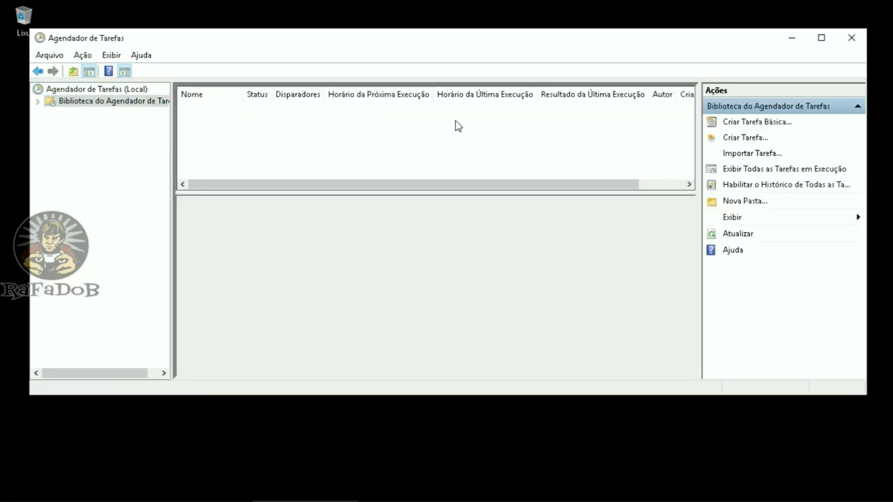
Step: Examine the task list in the Biblioteca do Agendador de Tarefas and its task creation options, and dismiss the options
drag(428, 108, 257, 167)
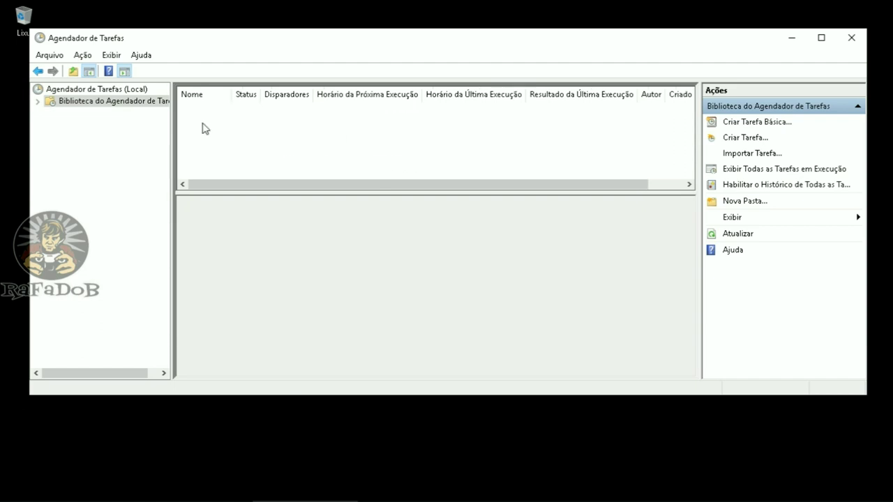
drag(202, 128, 223, 149)
right_click(542, 143)
right_click(252, 122)
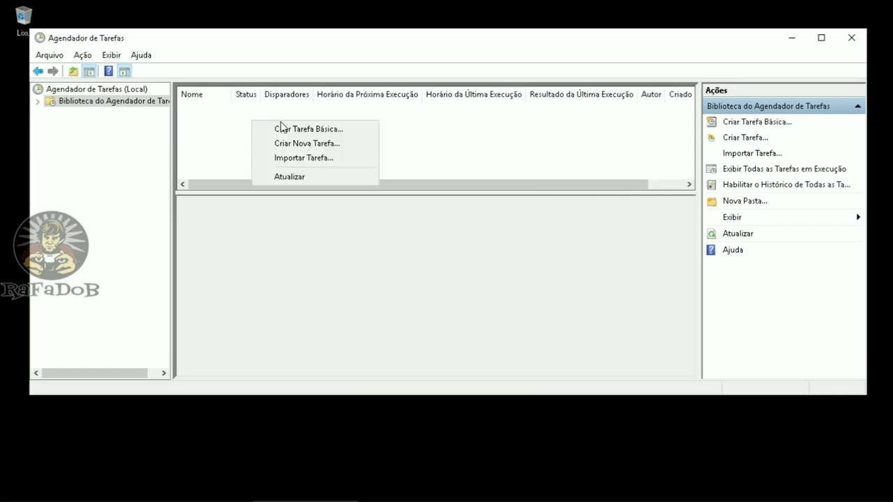
click(465, 140)
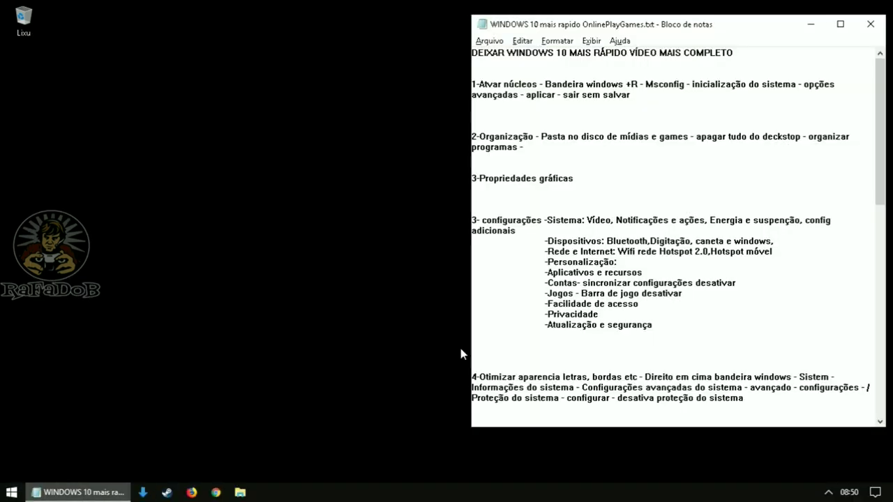
Step: Go to the end of the optimization notes and check items 11 (Malwarebytes) and 12 (Windows defender procurar completo vírus)
scroll(584, 341, down, 17)
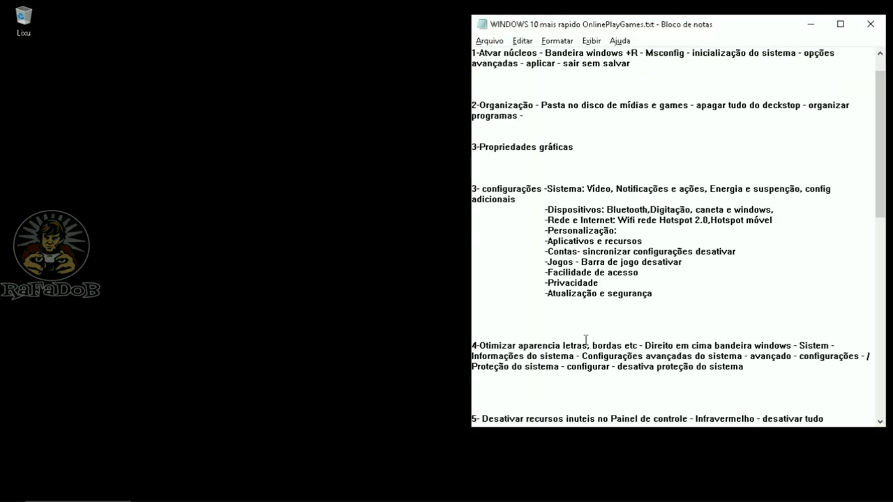
key(BackSpace)
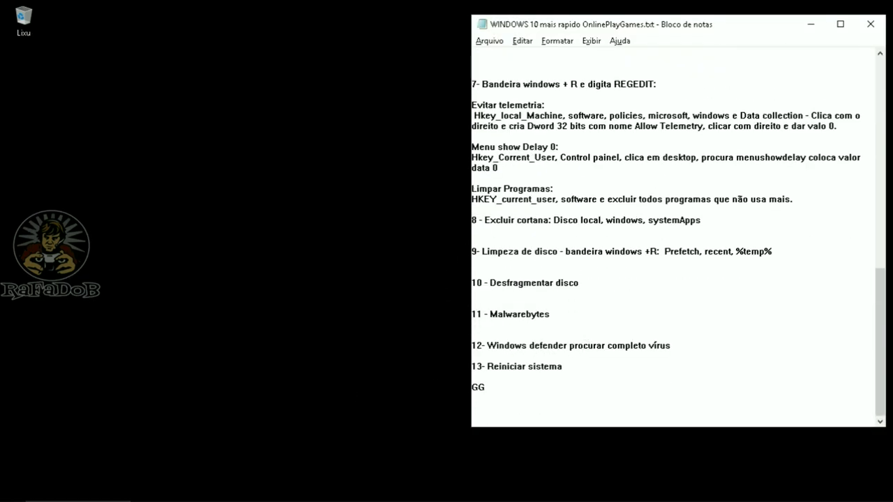
click(11, 492)
scroll(320, 258, down, 6)
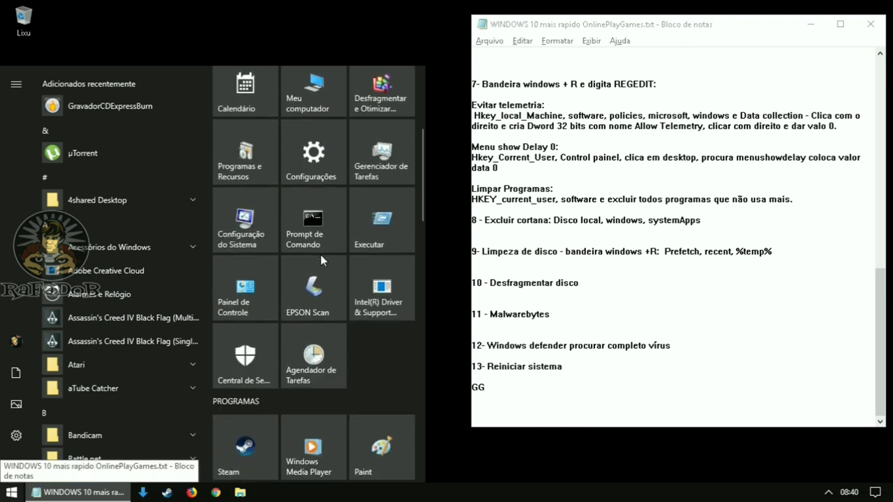
drag(552, 315, 472, 315)
click(608, 314)
click(520, 356)
drag(520, 355, 488, 348)
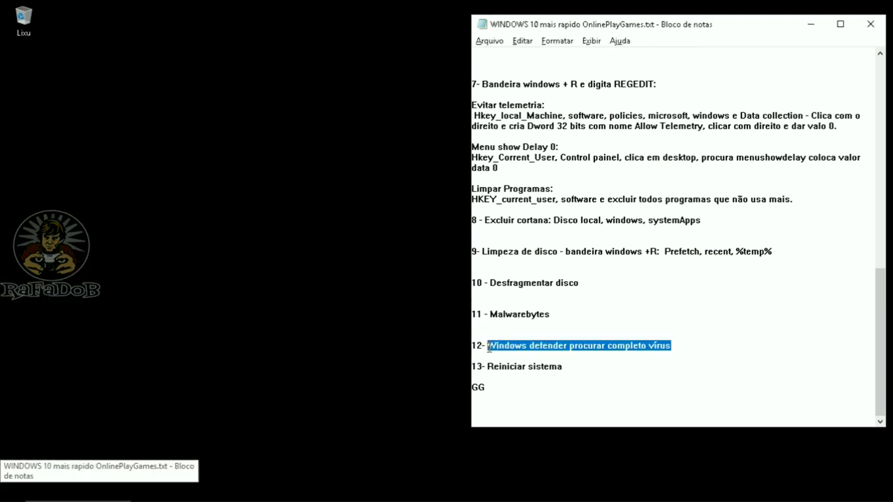
click(511, 315)
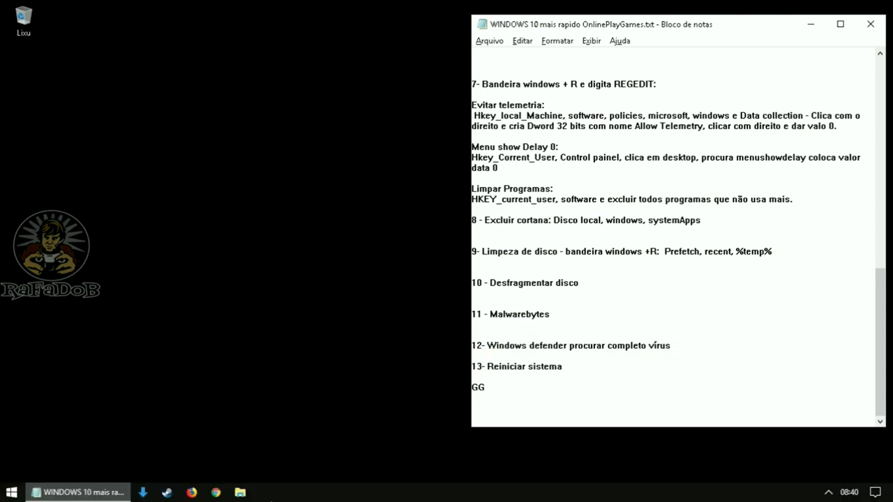
Step: Open Proteção contra vírus e ameaças in the Central de Segurança do Windows Defender, look at the virus scan options, and close it
click(11, 494)
click(235, 363)
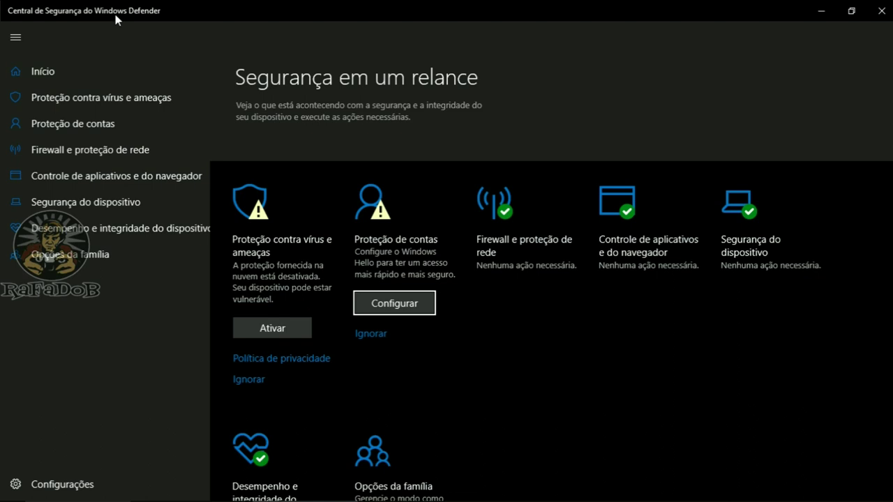
click(71, 102)
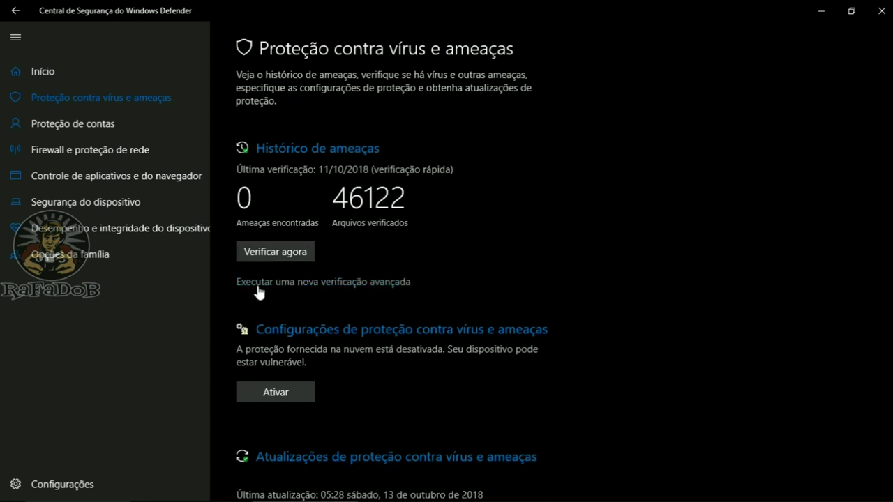
click(272, 252)
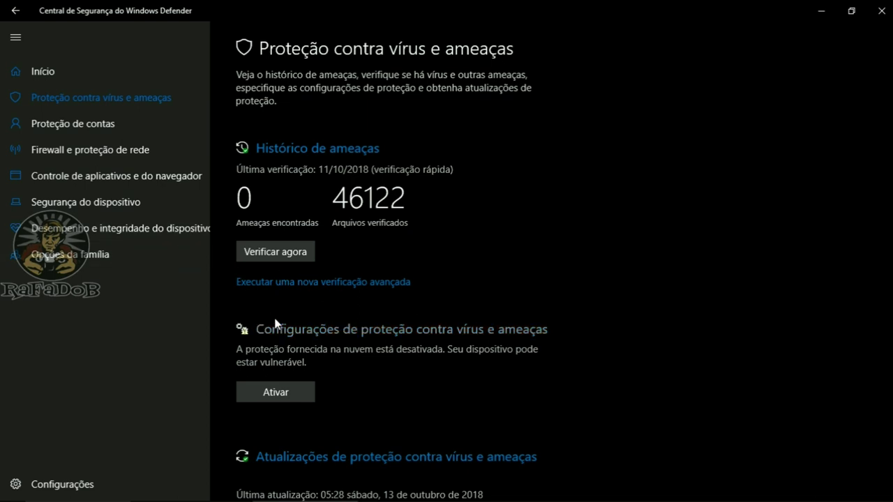
click(878, 12)
Step: Insert an extra blank line between item 12 (Windows defender) and item 13 (Reiniciar sistema) in the notes
drag(671, 346, 490, 347)
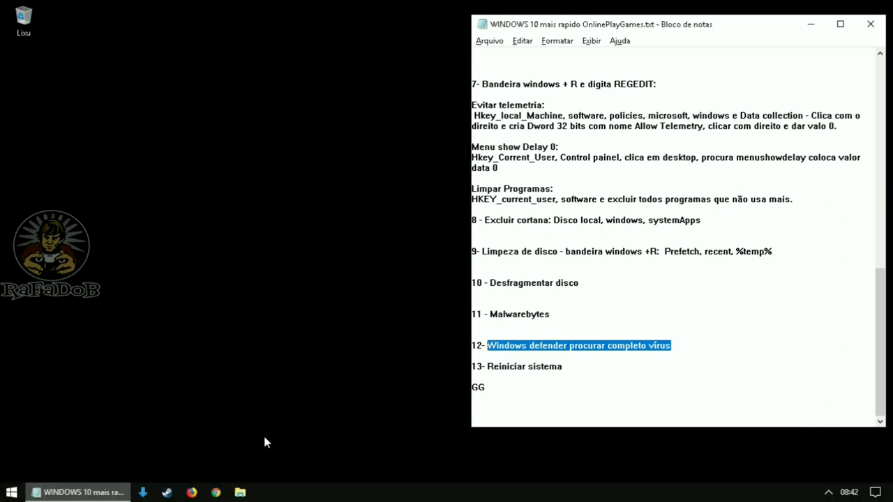
click(579, 357)
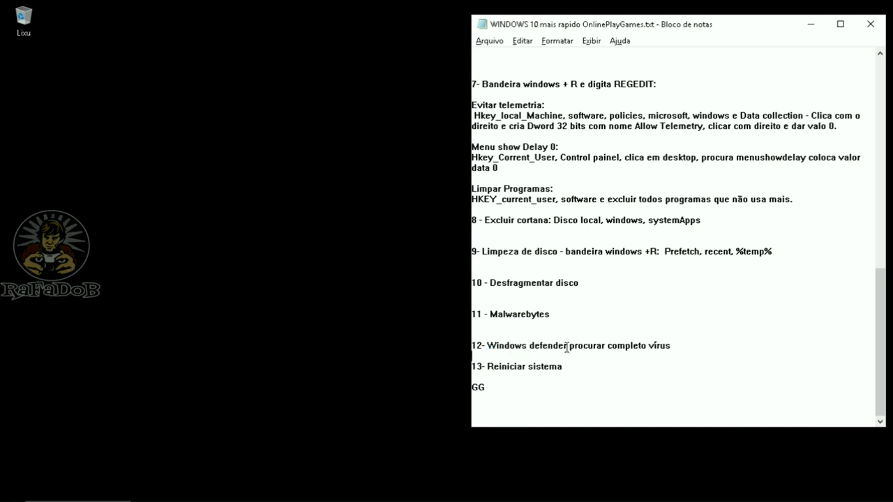
click(570, 346)
scroll(681, 314, up, 20)
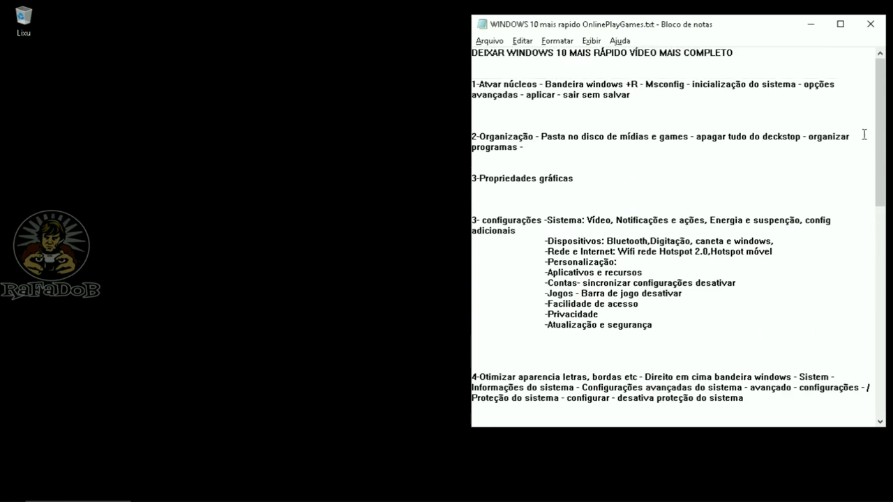
drag(881, 131, 882, 341)
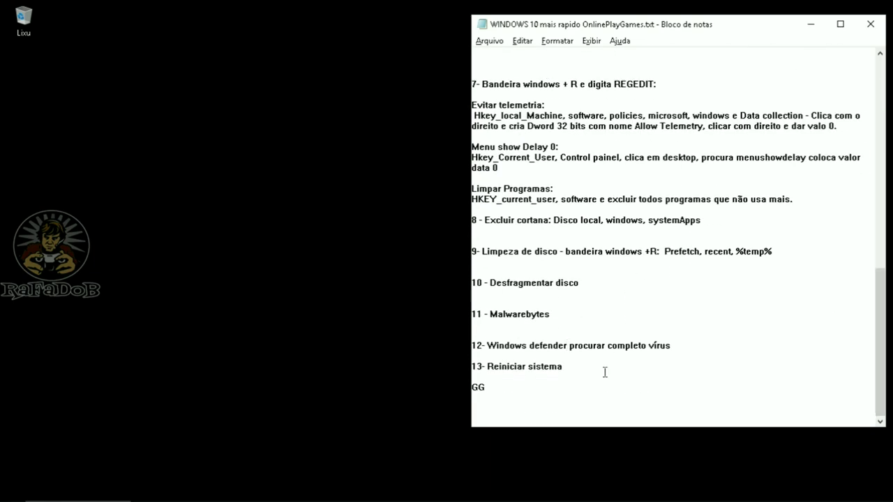
key(Return)
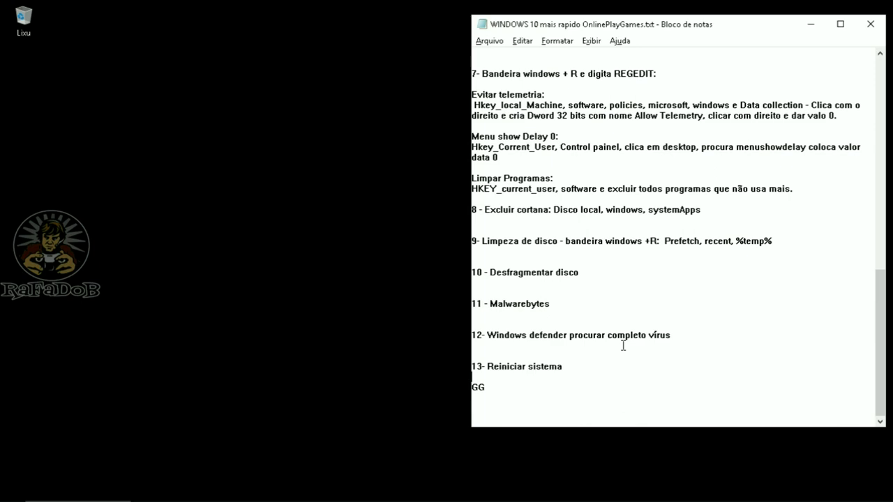
Step: Review the full optimization checklist in the notes, from the graphics and settings items down to Reiniciar sistema
scroll(623, 346, up, 10)
scroll(638, 347, down, 10)
scroll(680, 378, up, 10)
scroll(652, 225, down, 11)
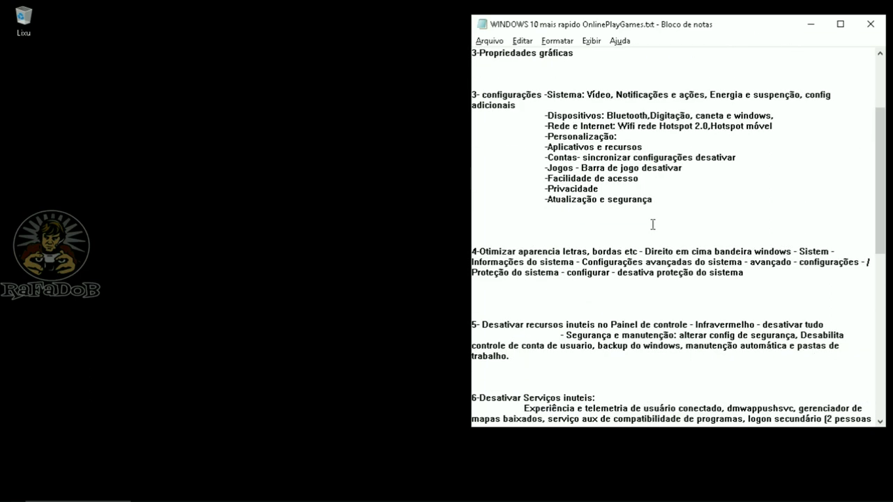
scroll(471, 323, down, 6)
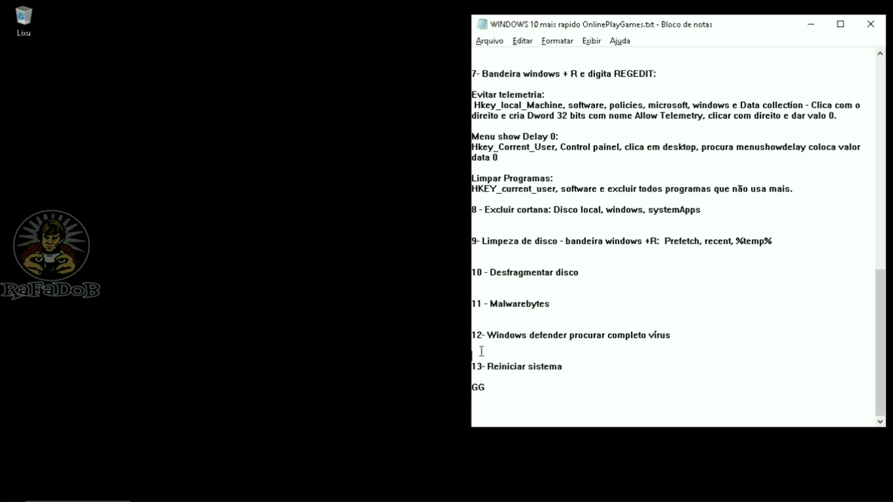
click(477, 321)
scroll(518, 308, up, 1)
scroll(622, 216, down, 1)
scroll(737, 243, up, 1)
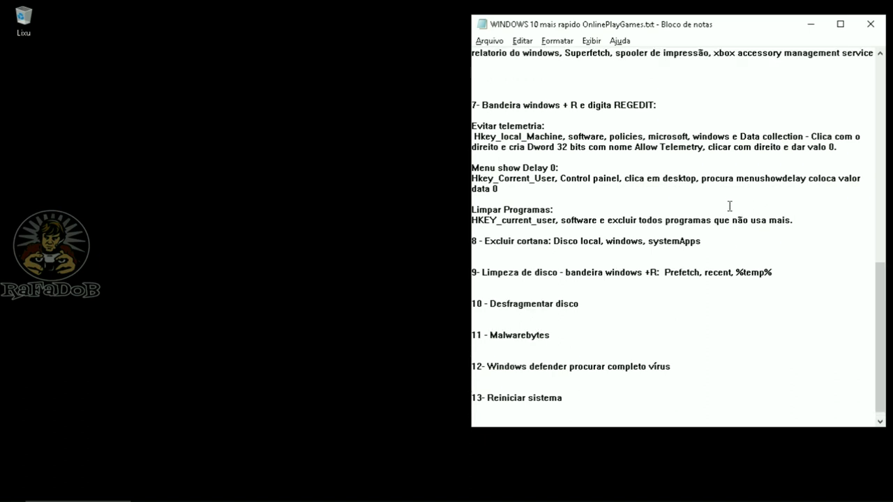